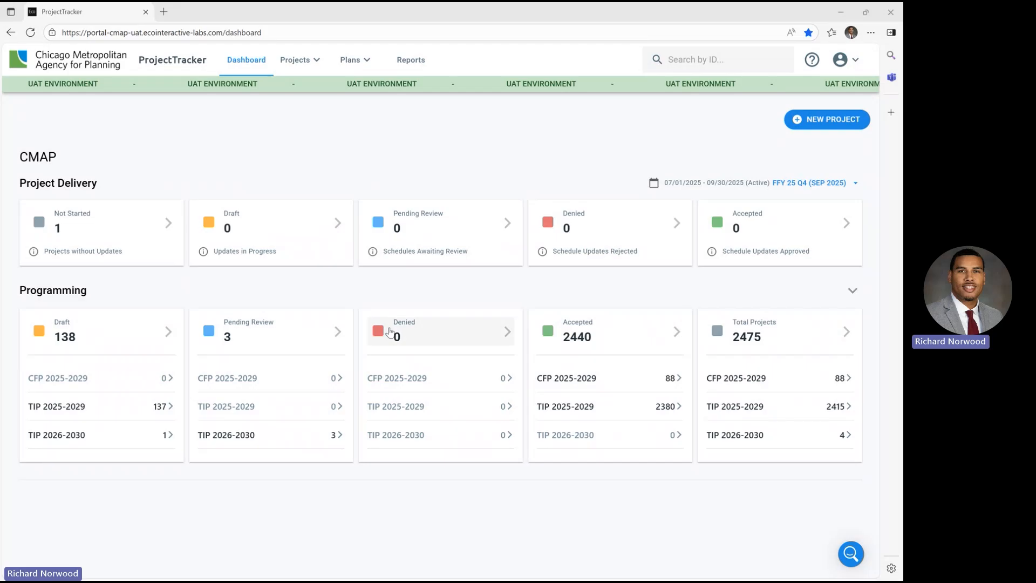
From the list of total programming projects, open project 01-06-0010, Chicago Ave at Chicago River
{"action": "left_click", "coordinate": [813, 332]}
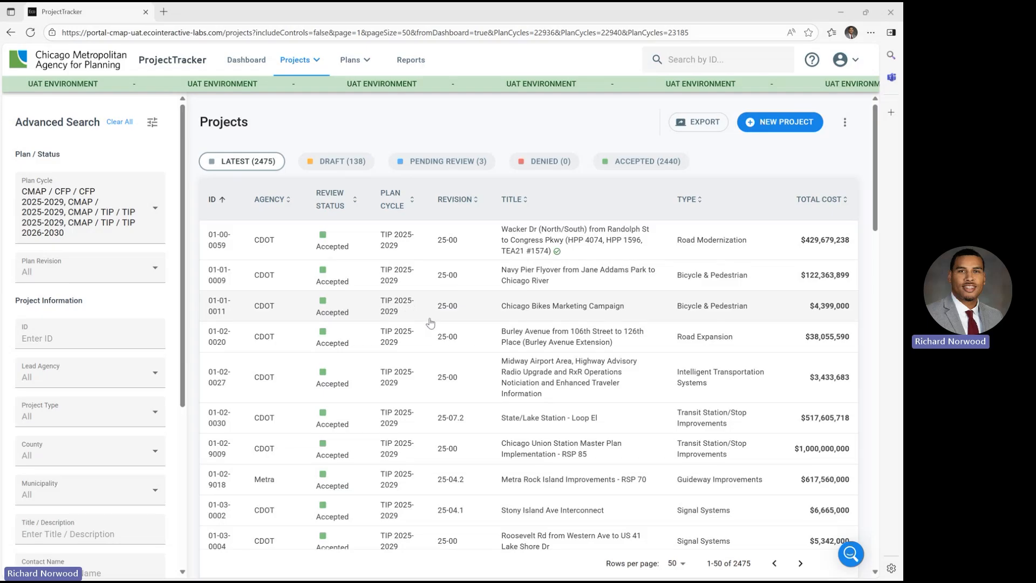
{"action": "scroll", "coordinate": [431, 323], "scroll_direction": "down", "scroll_amount": 2}
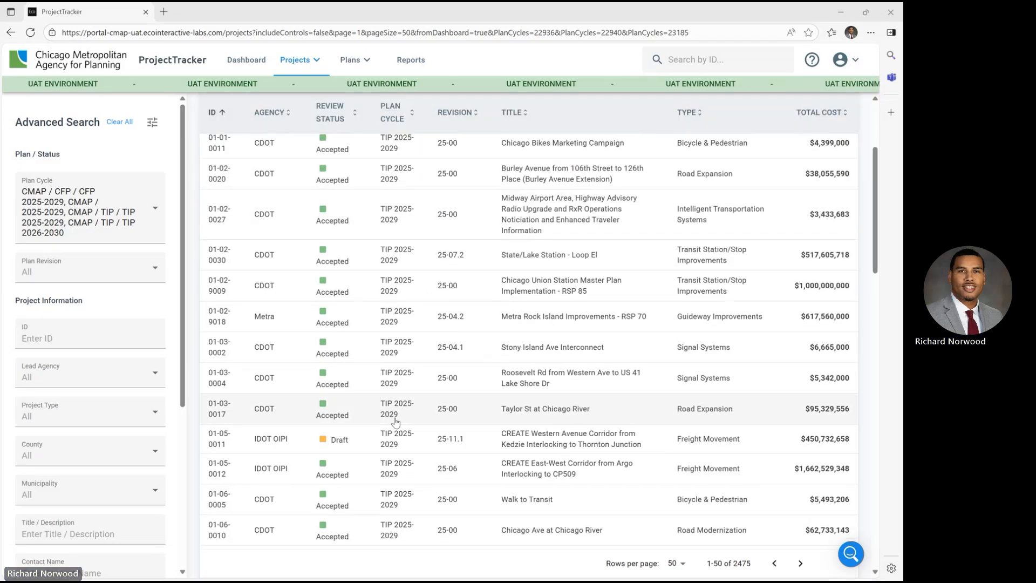
{"action": "scroll", "coordinate": [391, 426], "scroll_direction": "down", "scroll_amount": 3}
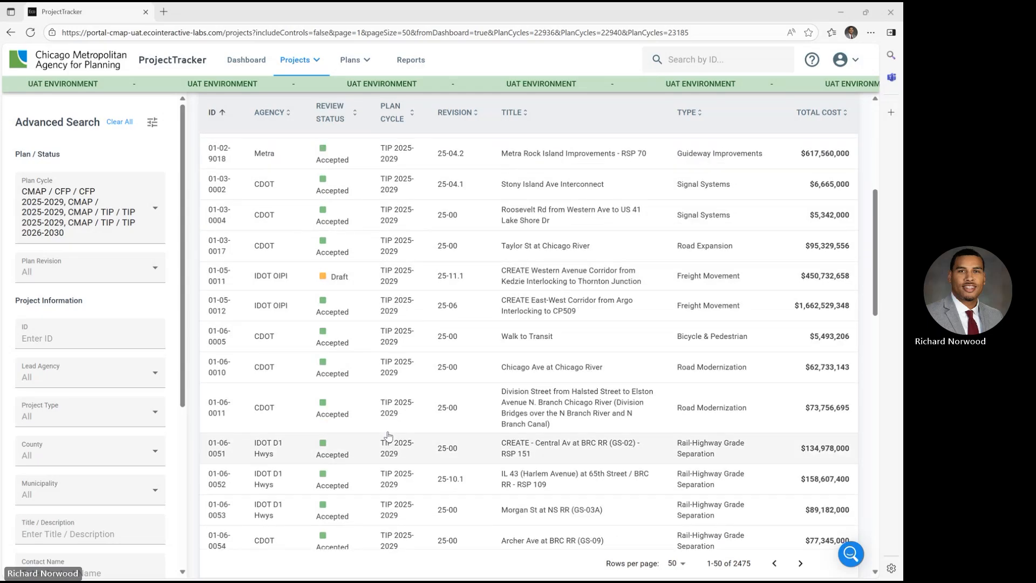
{"action": "left_click", "coordinate": [381, 365]}
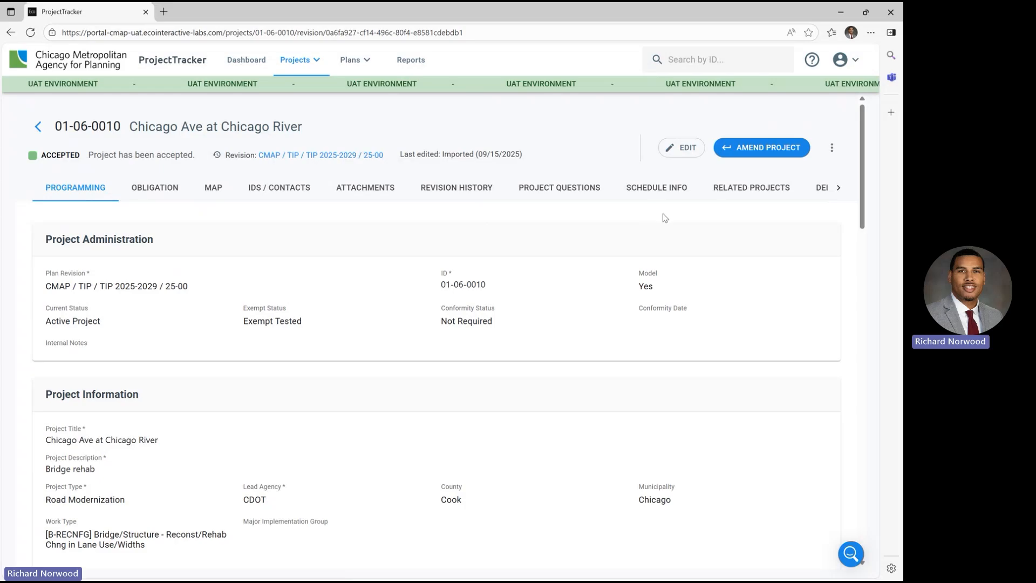
Start amending the project under plan cycle TIP / TIP 2025-2029 with plan revision 25-11
{"action": "left_click", "coordinate": [776, 153]}
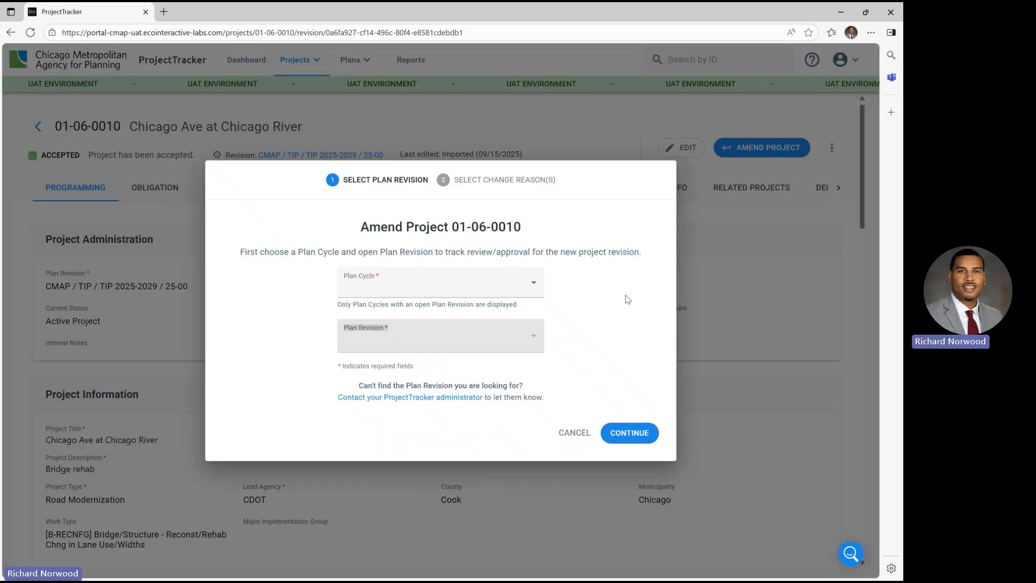
{"action": "left_click", "coordinate": [535, 285]}
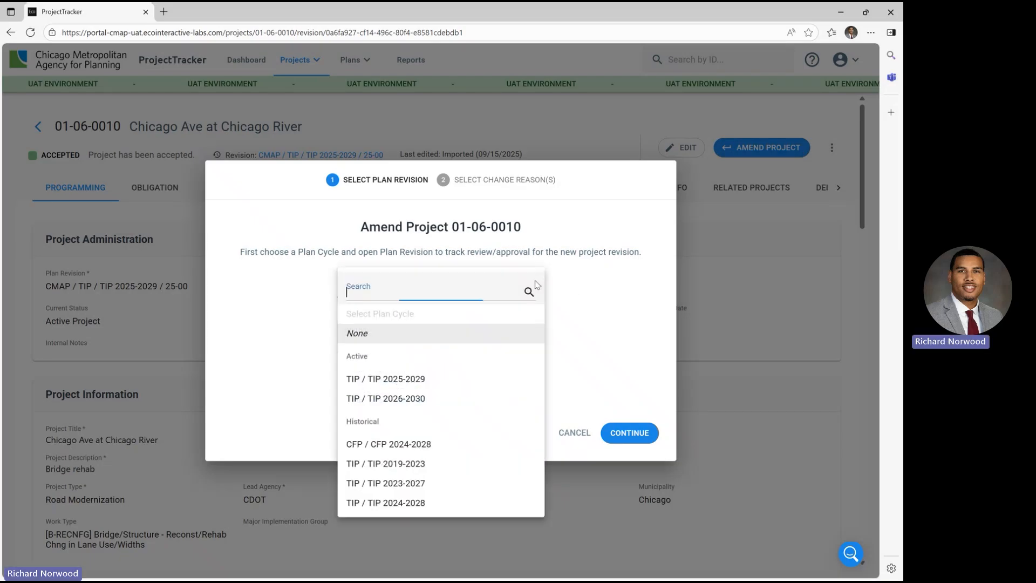
{"action": "left_click", "coordinate": [430, 382]}
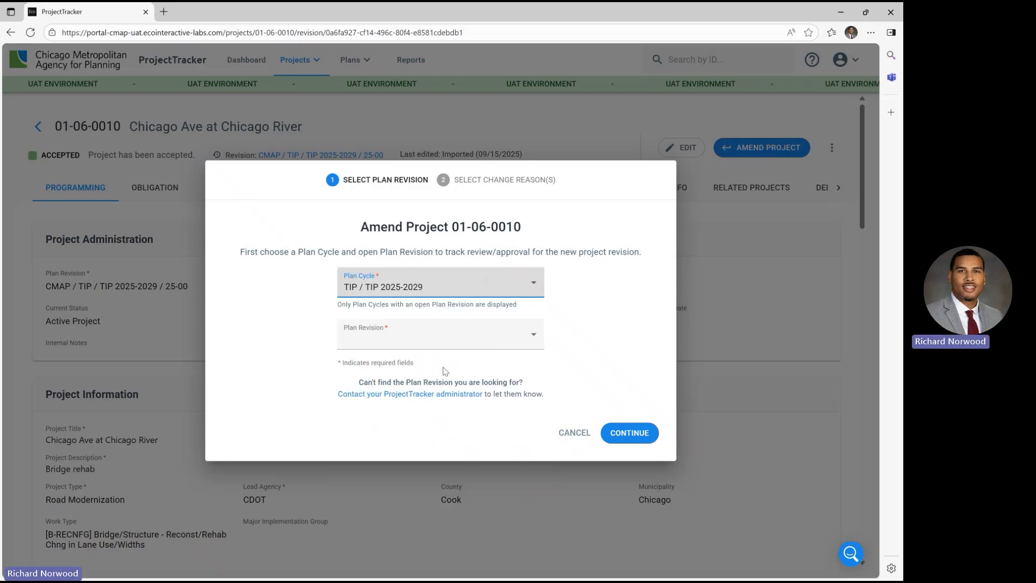
{"action": "left_click", "coordinate": [532, 335]}
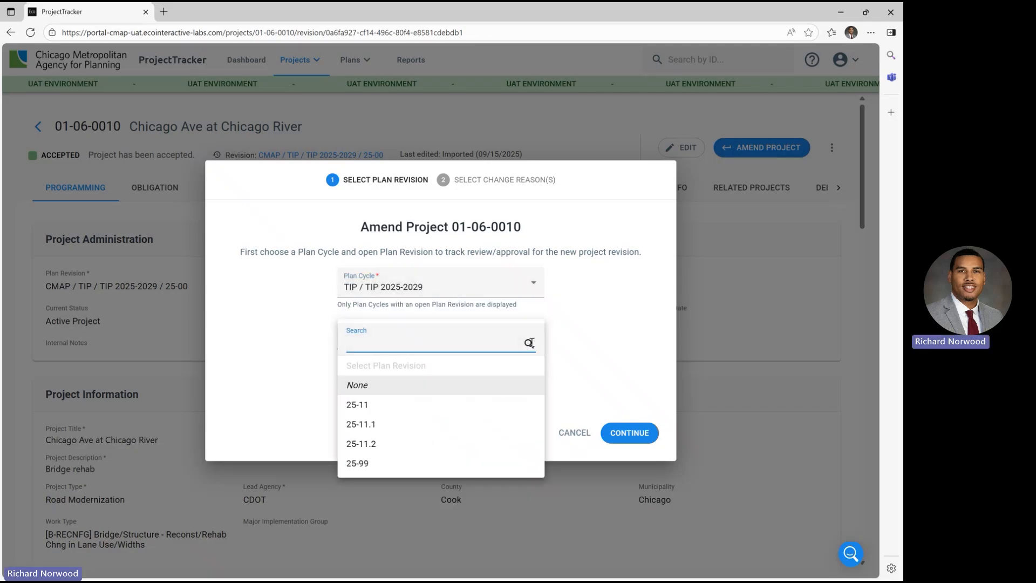
{"action": "left_click", "coordinate": [386, 408]}
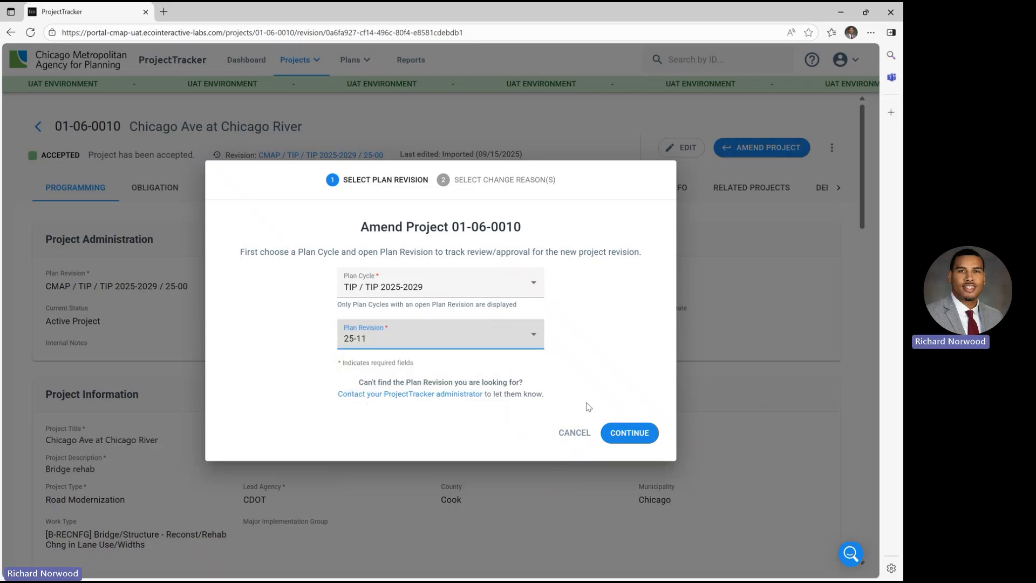
{"action": "left_click", "coordinate": [631, 434]}
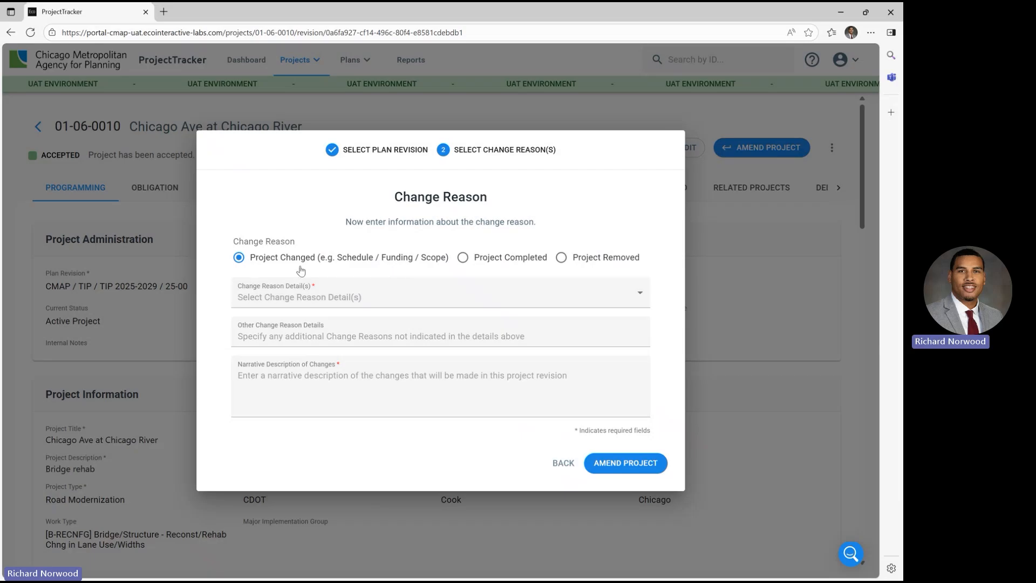
Search the change reason details for "cost" and select "Cost change due to availability of final design"
{"action": "left_click", "coordinate": [500, 297]}
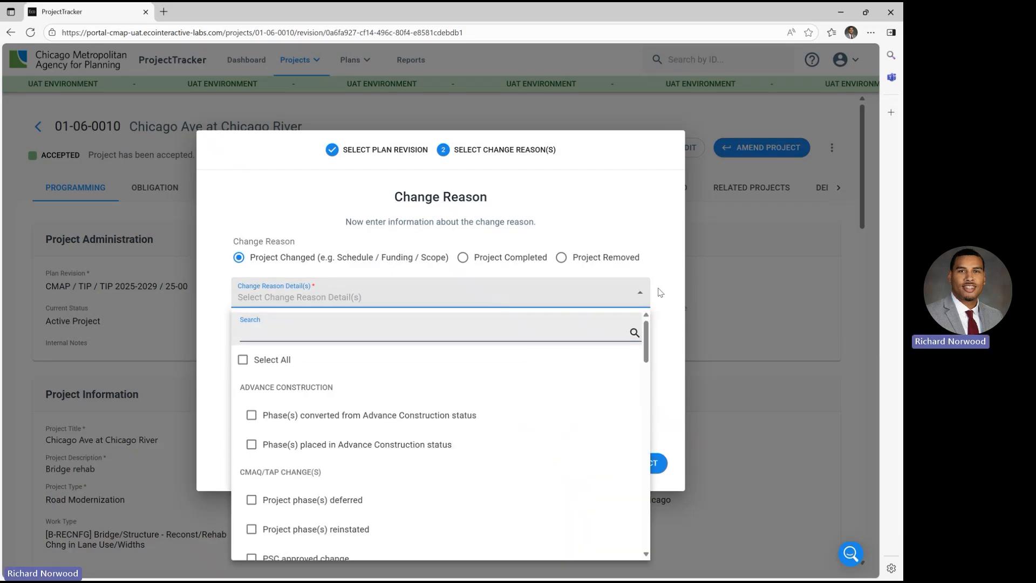
{"action": "left_click", "coordinate": [646, 343]}
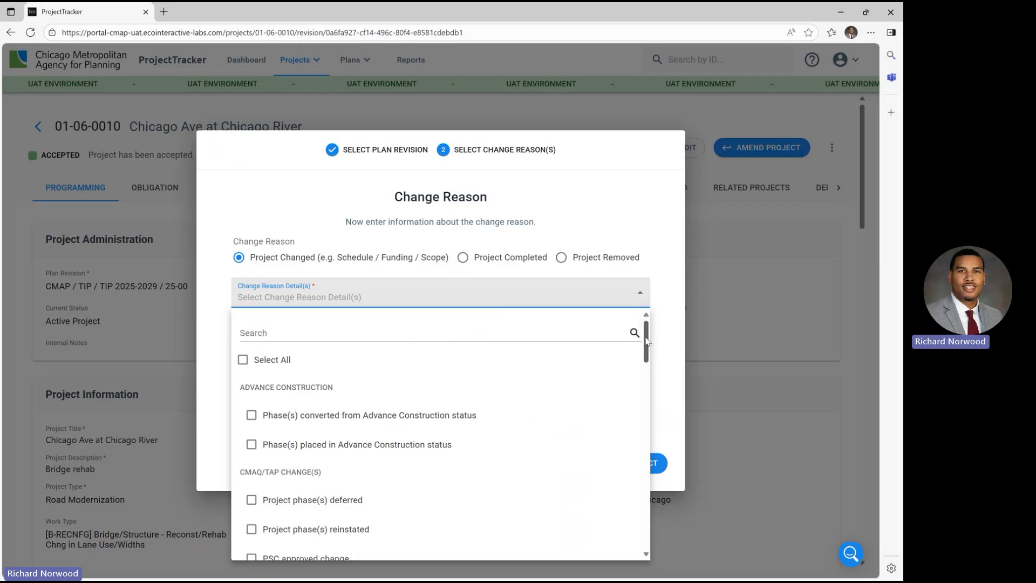
{"action": "scroll", "coordinate": [646, 342], "scroll_direction": "down", "scroll_amount": 1}
{"action": "scroll", "coordinate": [649, 341], "scroll_direction": "up", "scroll_amount": 1}
{"action": "left_click_drag", "start_coordinate": [648, 338], "coordinate": [651, 337]}
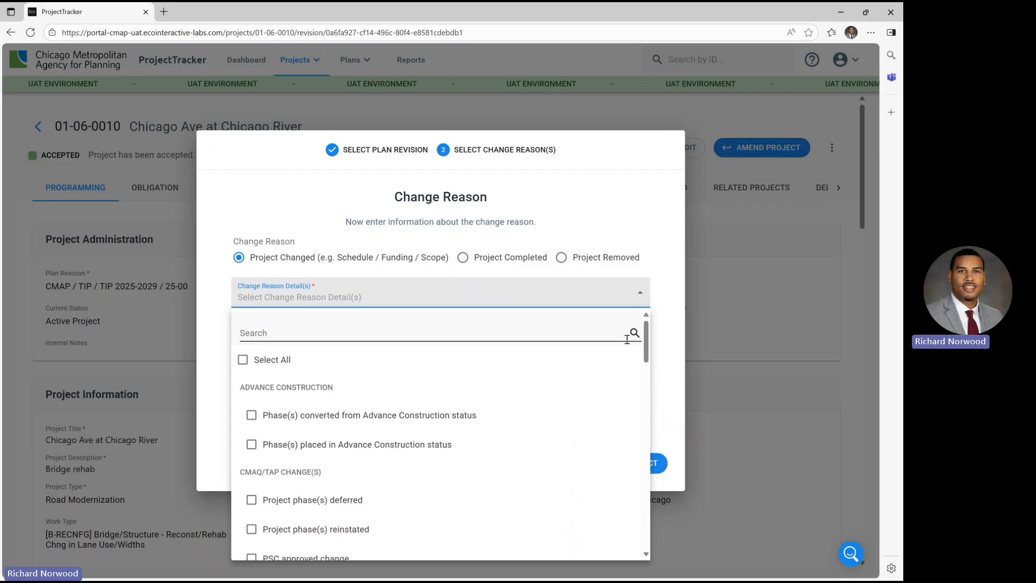
{"action": "left_click", "coordinate": [275, 334]}
{"action": "type", "text": "cost"}
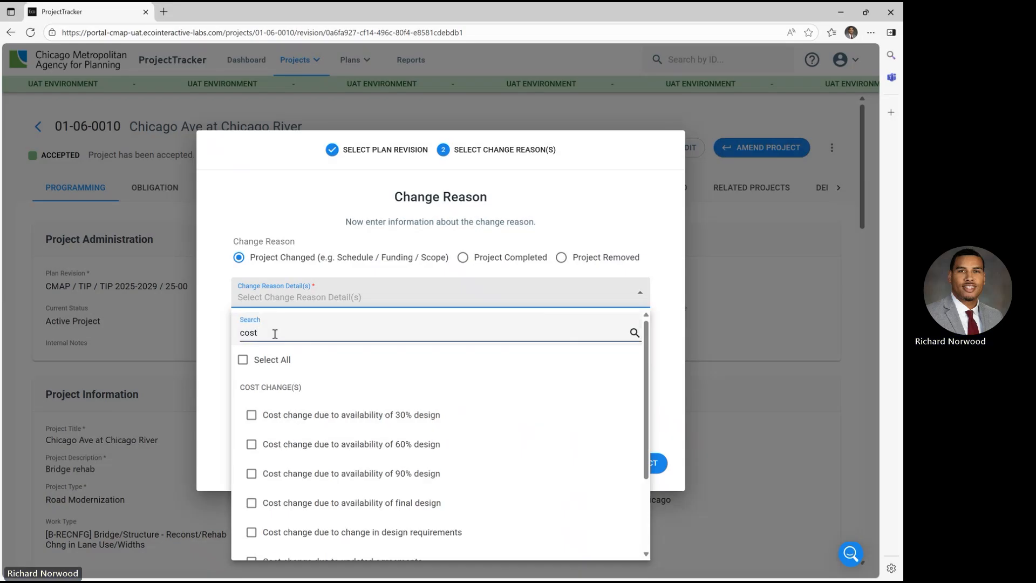
{"action": "scroll", "coordinate": [372, 510], "scroll_direction": "down", "scroll_amount": 1}
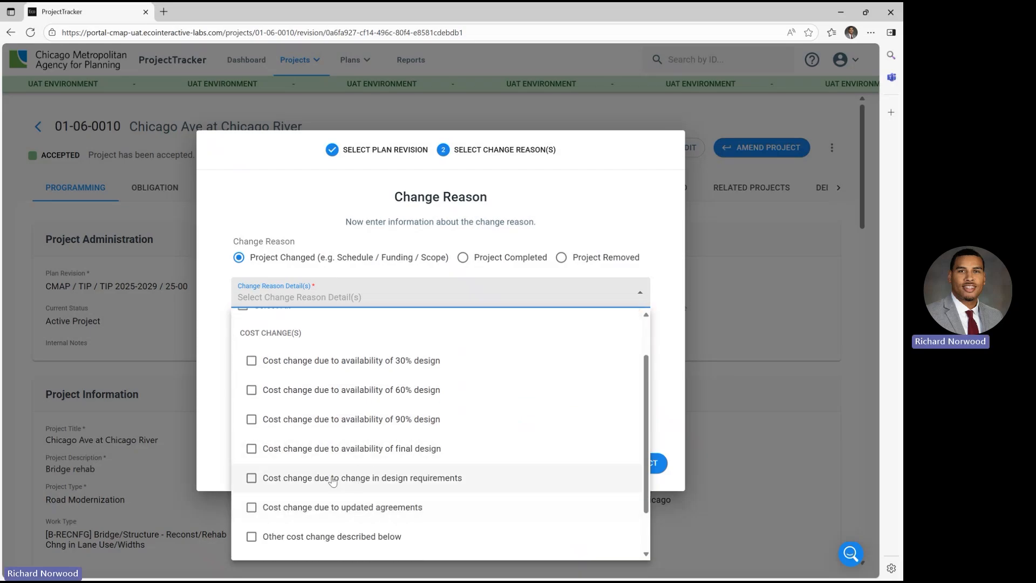
{"action": "left_click", "coordinate": [258, 454]}
{"action": "left_click", "coordinate": [671, 363]}
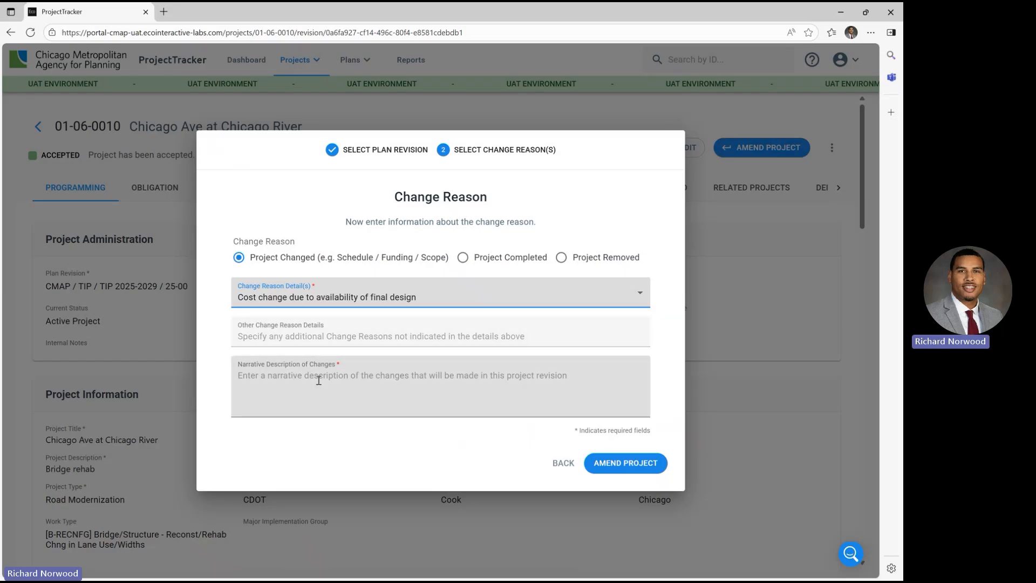
Enter "Cost change" as the narrative description of changes and submit the project amendment
{"action": "left_click", "coordinate": [338, 379]}
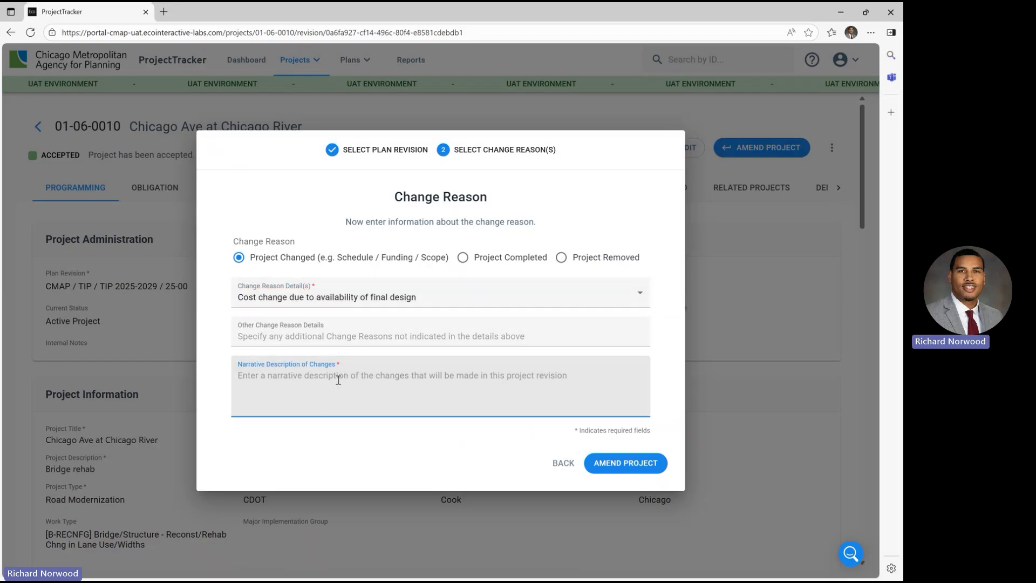
{"action": "type", "text": "Co"}
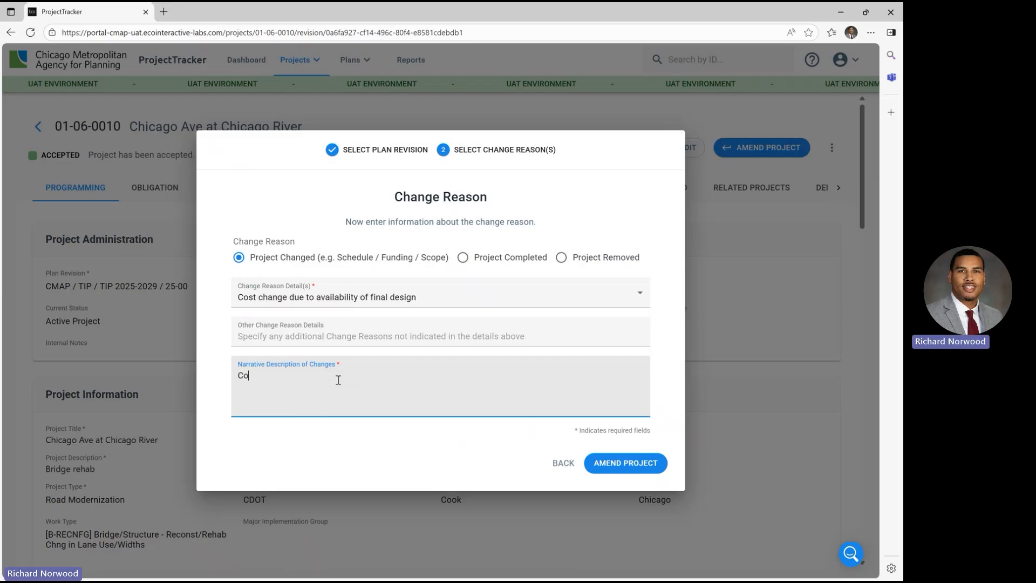
{"action": "type", "text": "st change"}
{"action": "left_click", "coordinate": [650, 469]}
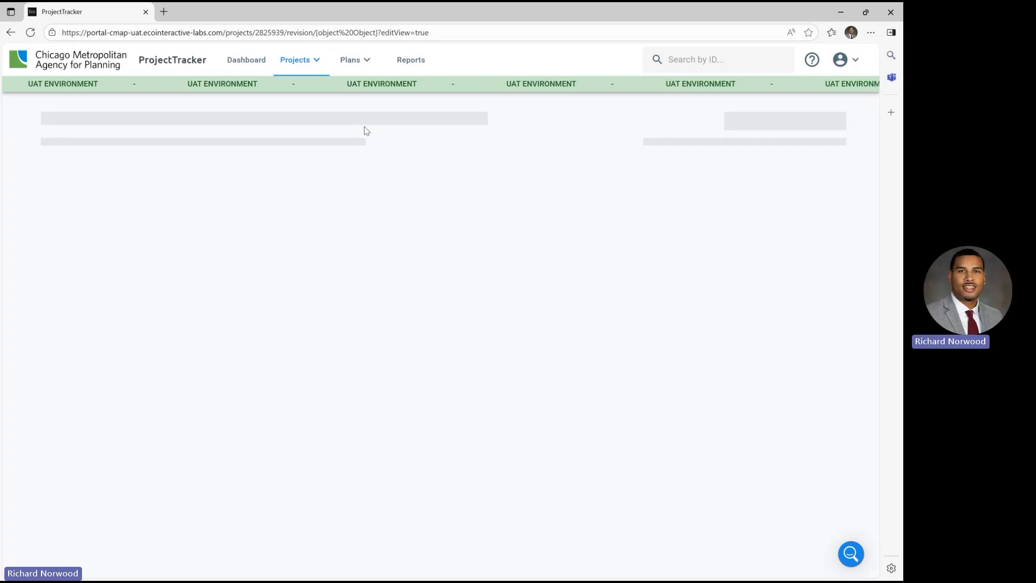
Leave the amendment's edit page for the dashboard, discarding the unsaved changes
{"action": "left_click", "coordinate": [247, 66]}
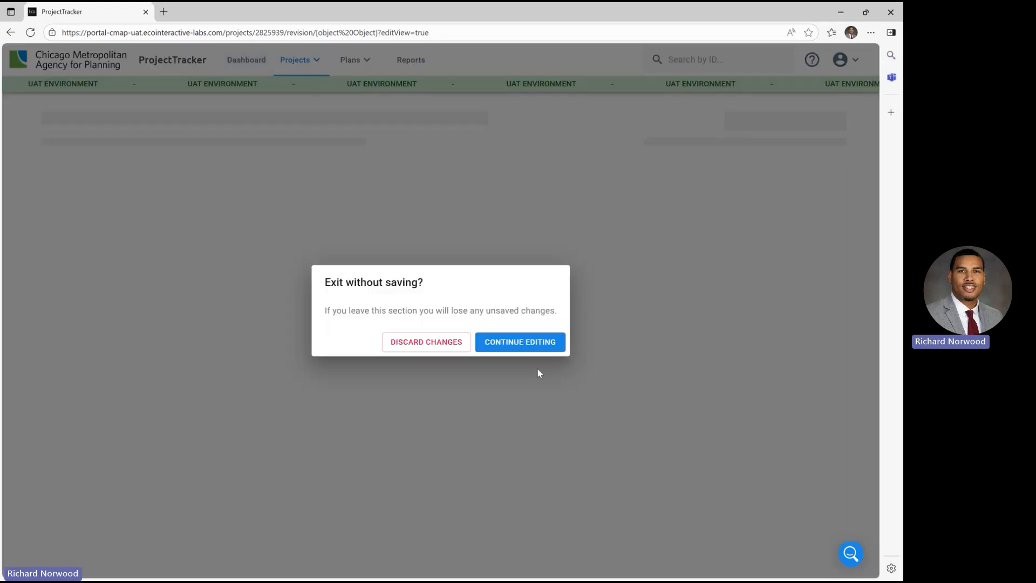
{"action": "left_click", "coordinate": [511, 345]}
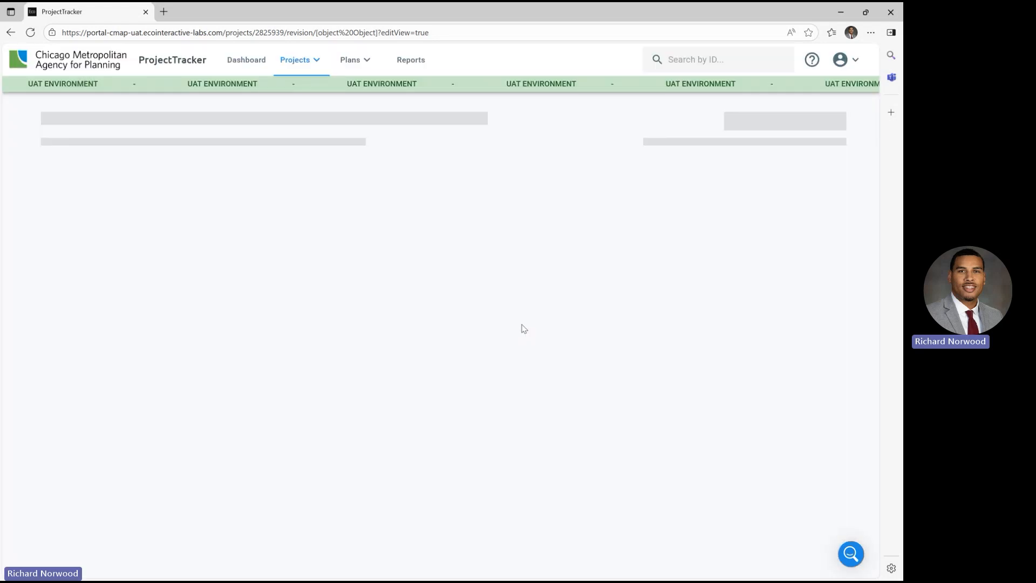
{"action": "left_click", "coordinate": [245, 60]}
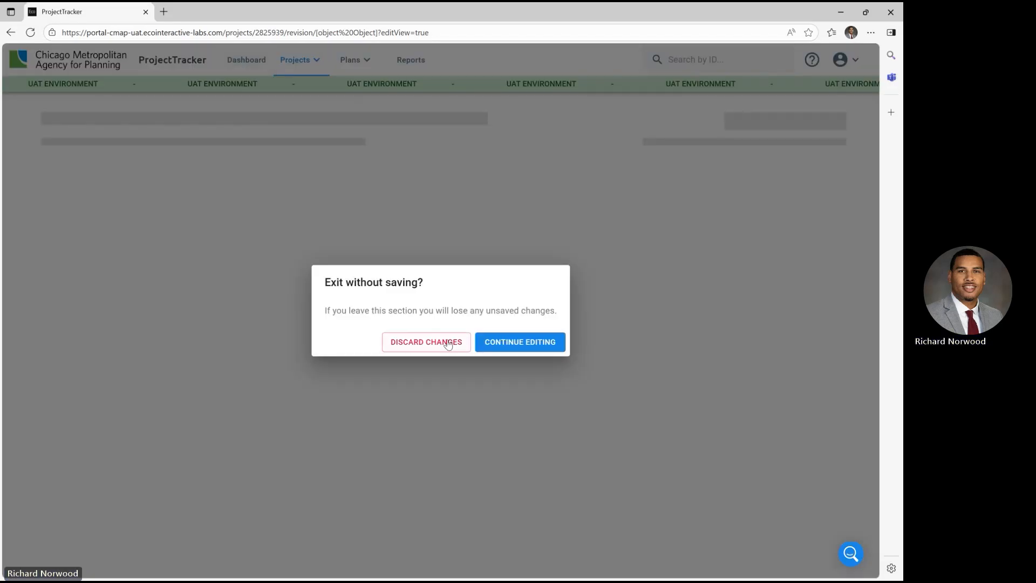
{"action": "left_click", "coordinate": [448, 345]}
Reopen project 01-06-0010, Chicago Ave at Chicago River, from the full projects list
{"action": "left_click", "coordinate": [305, 62]}
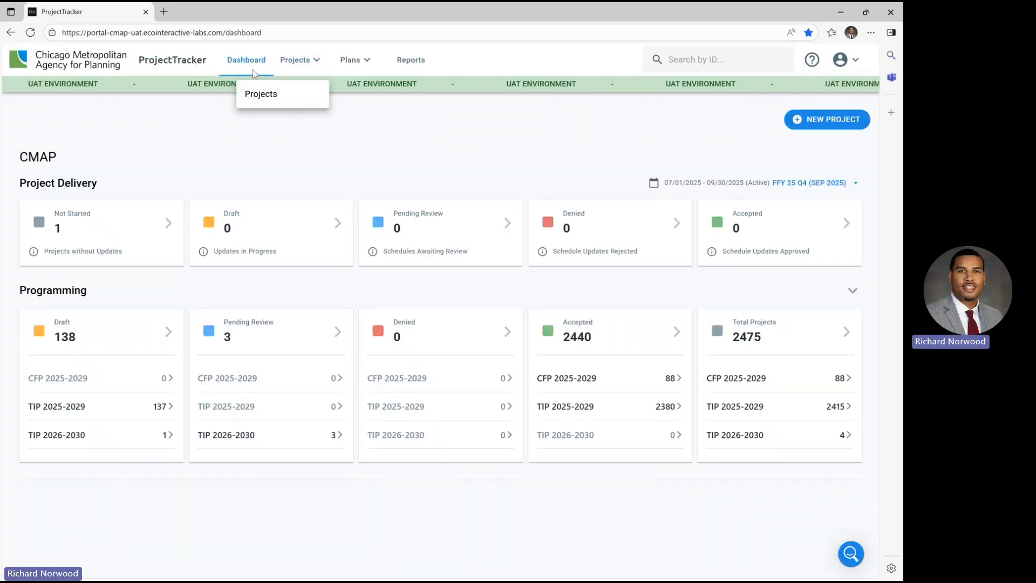
{"action": "left_click", "coordinate": [266, 98]}
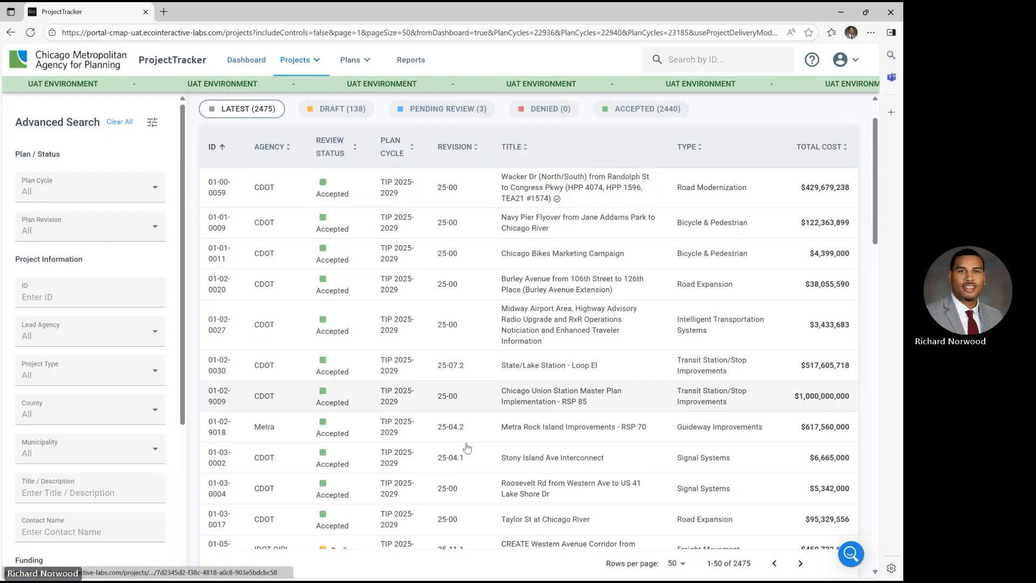
{"action": "scroll", "coordinate": [479, 447], "scroll_direction": "down", "scroll_amount": 5}
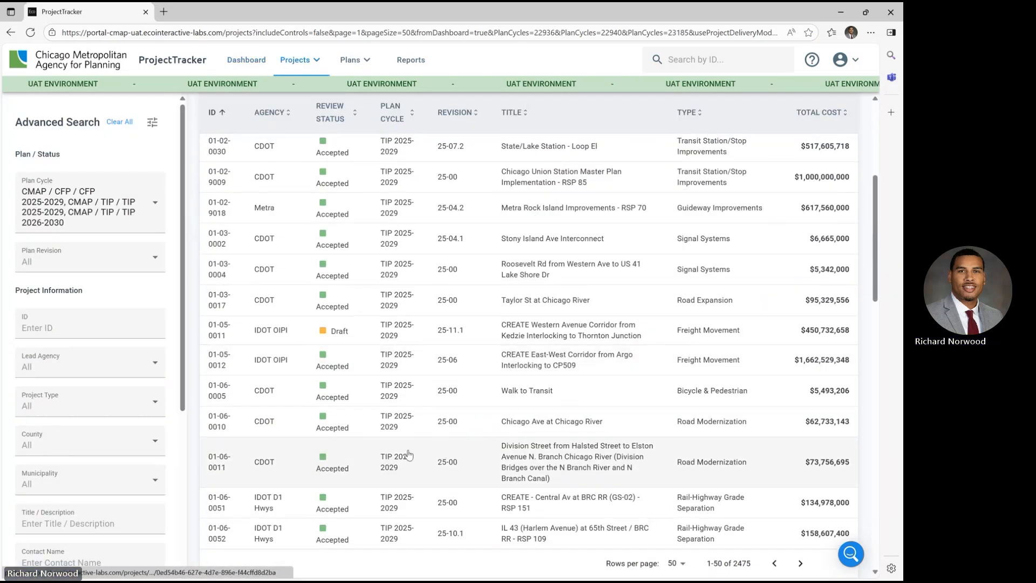
{"action": "scroll", "coordinate": [409, 467], "scroll_direction": "down", "scroll_amount": 1}
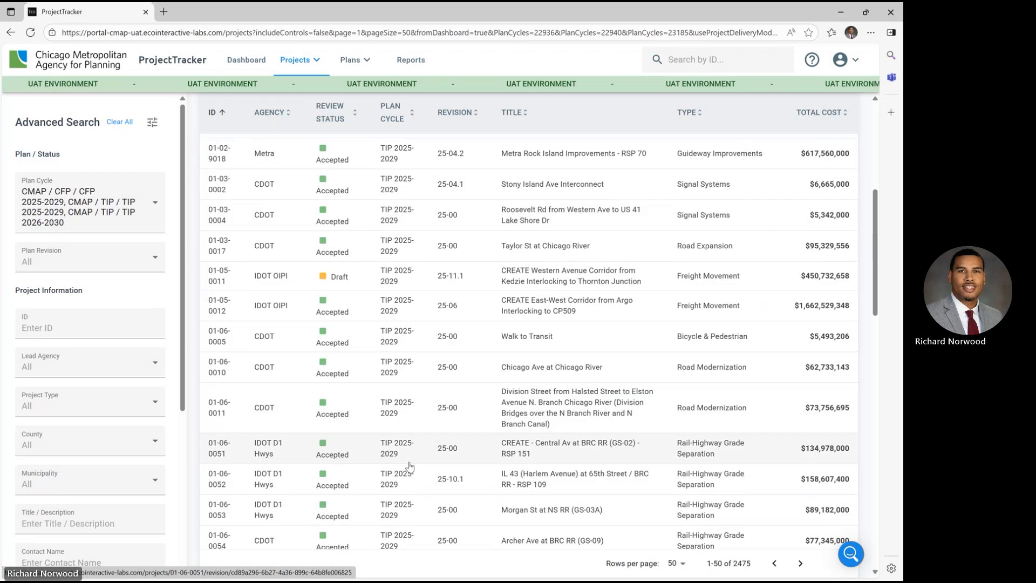
{"action": "scroll", "coordinate": [409, 466], "scroll_direction": "down", "scroll_amount": 1}
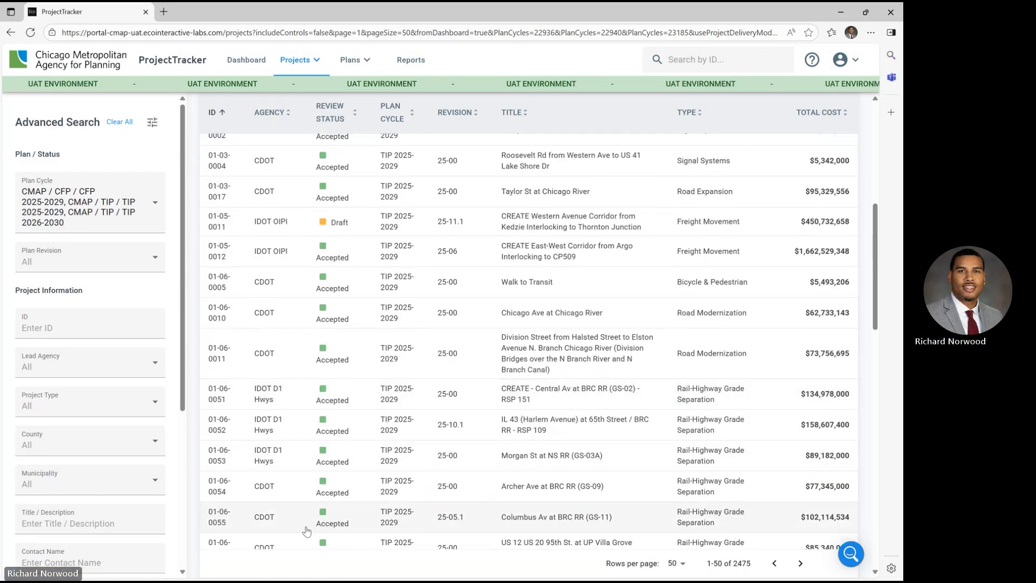
{"action": "left_click", "coordinate": [261, 313]}
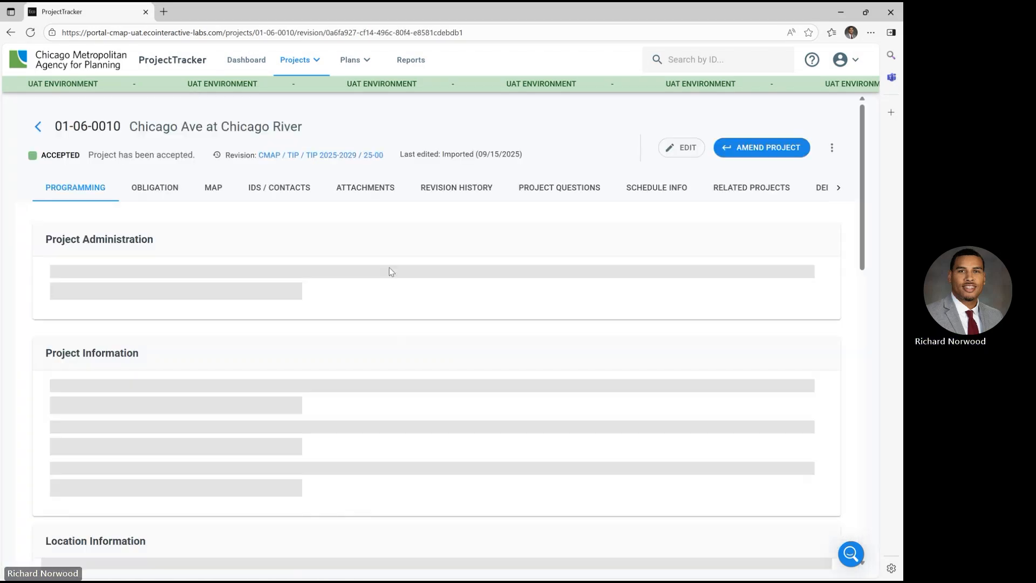
Begin a new amendment of the project in plan cycle TIP / TIP 2025-2029, plan revision 25-11
{"action": "left_click", "coordinate": [759, 146]}
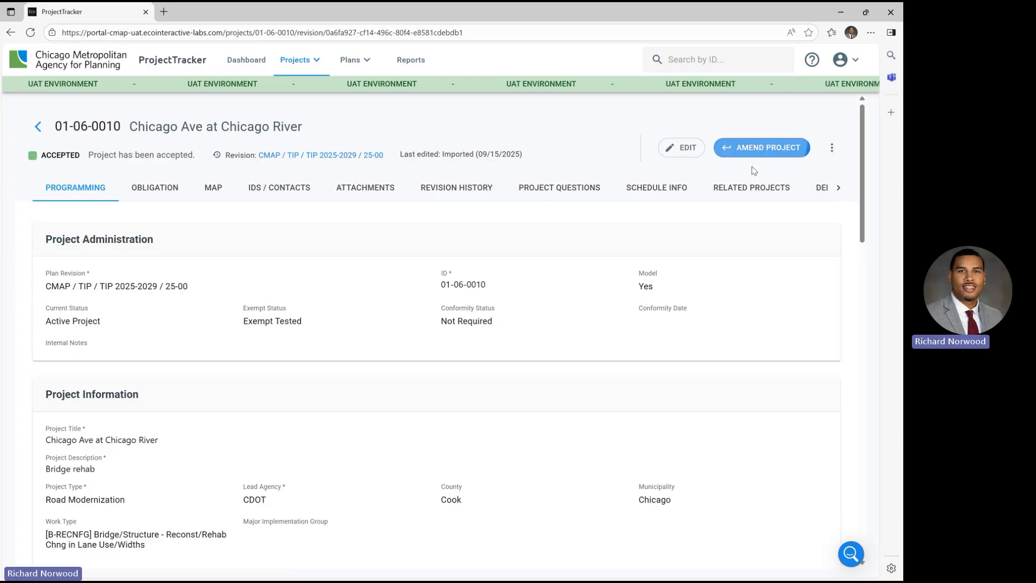
{"action": "left_click", "coordinate": [405, 291]}
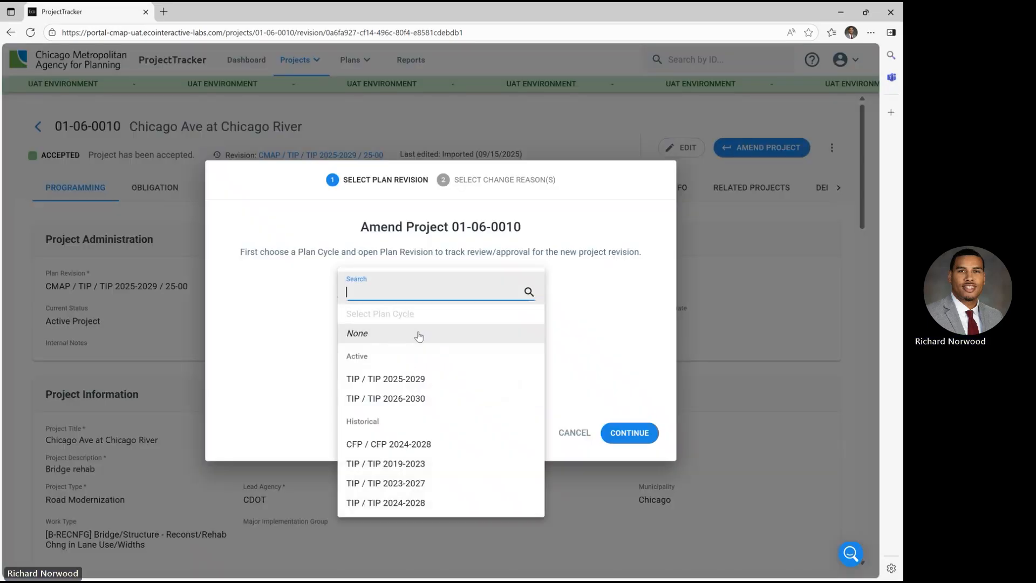
{"action": "left_click", "coordinate": [402, 378]}
{"action": "left_click", "coordinate": [425, 338]}
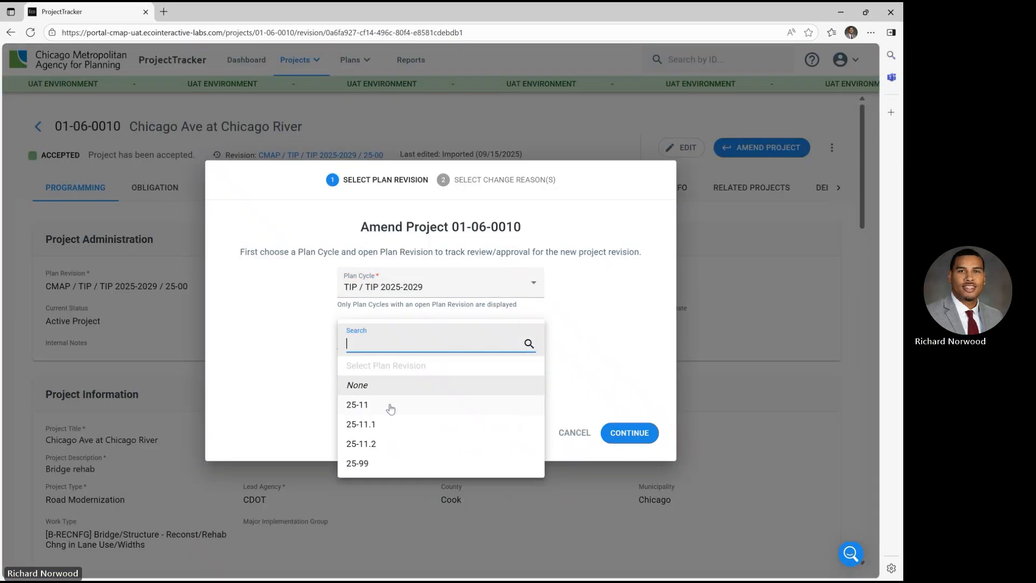
{"action": "left_click", "coordinate": [408, 407]}
{"action": "left_click", "coordinate": [629, 433]}
Set the amendment's change reason detail to "Cost change due to availability of final design"
{"action": "left_click", "coordinate": [356, 293]}
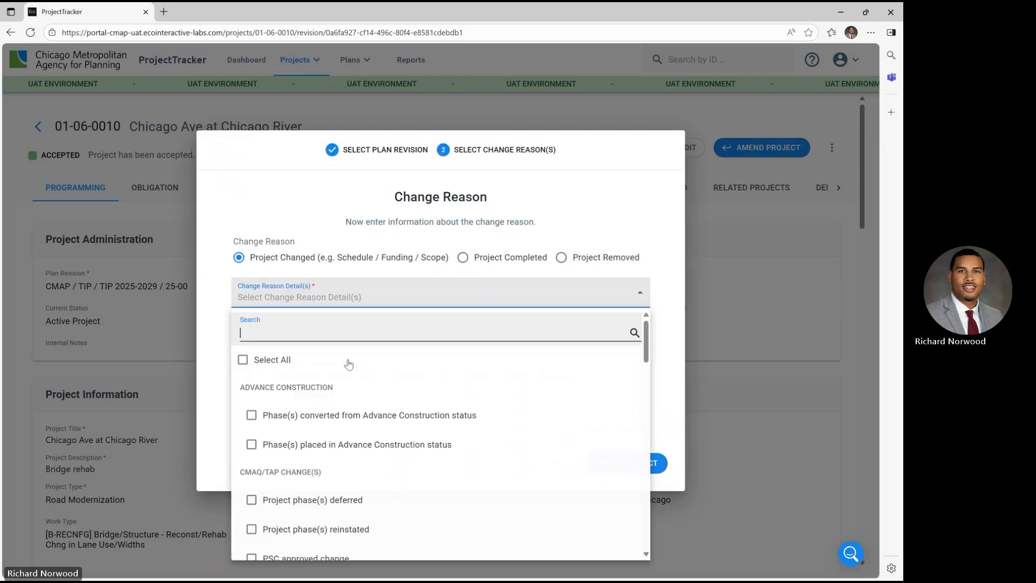
{"action": "scroll", "coordinate": [349, 387], "scroll_direction": "down", "scroll_amount": 5}
{"action": "scroll", "coordinate": [348, 387], "scroll_direction": "up", "scroll_amount": 2}
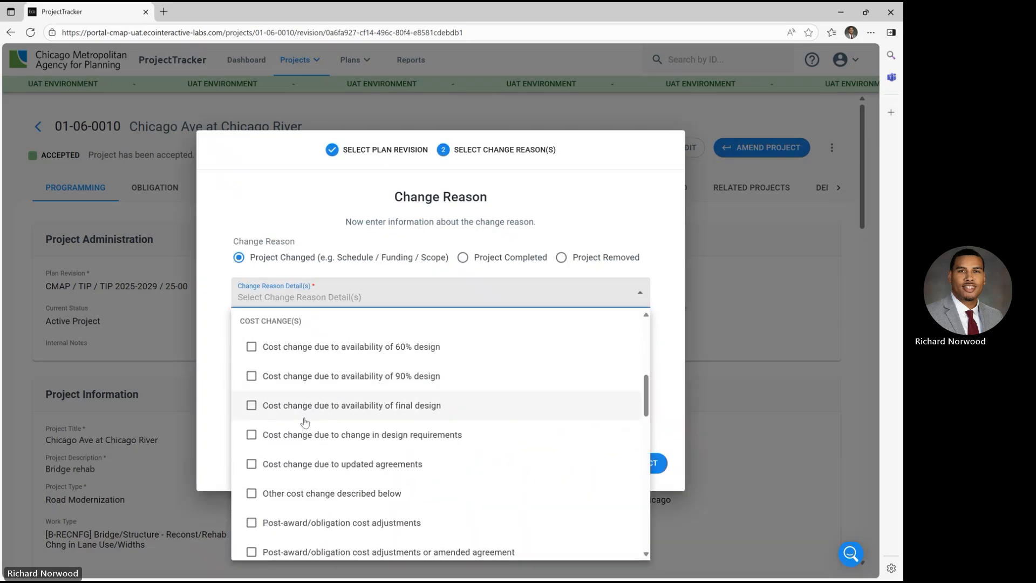
{"action": "left_click", "coordinate": [348, 403]}
{"action": "left_click", "coordinate": [669, 385]}
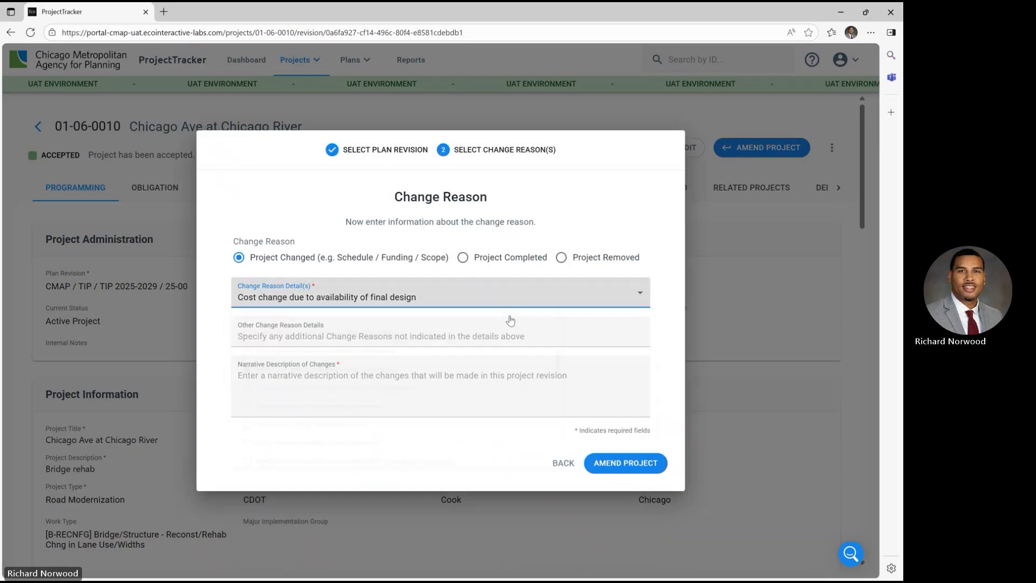
Enter "Cost change" as the narrative description of changes and create the project amendment
{"action": "left_click", "coordinate": [330, 383]}
{"action": "type", "text": "Cost cha"}
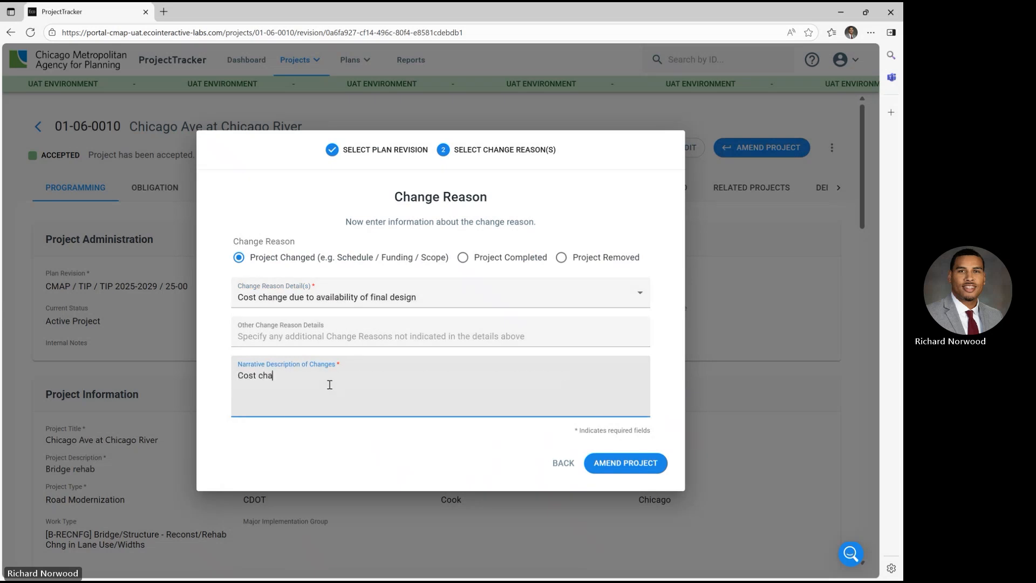
{"action": "type", "text": "nge"}
{"action": "left_click", "coordinate": [625, 463]}
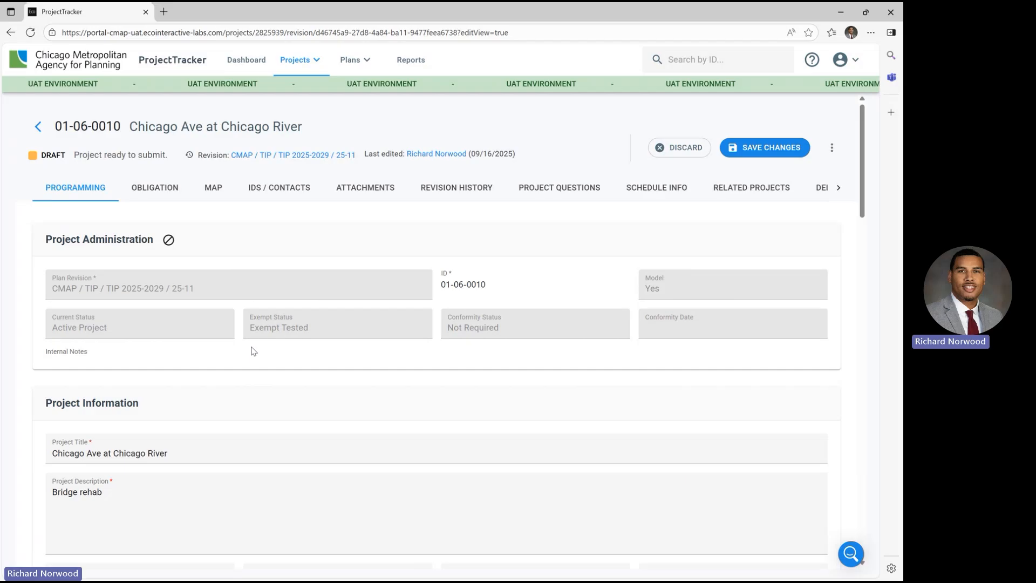
Review the amendment draft's project administration section, project title and project description fields
{"action": "scroll", "coordinate": [254, 351], "scroll_direction": "down", "scroll_amount": 1}
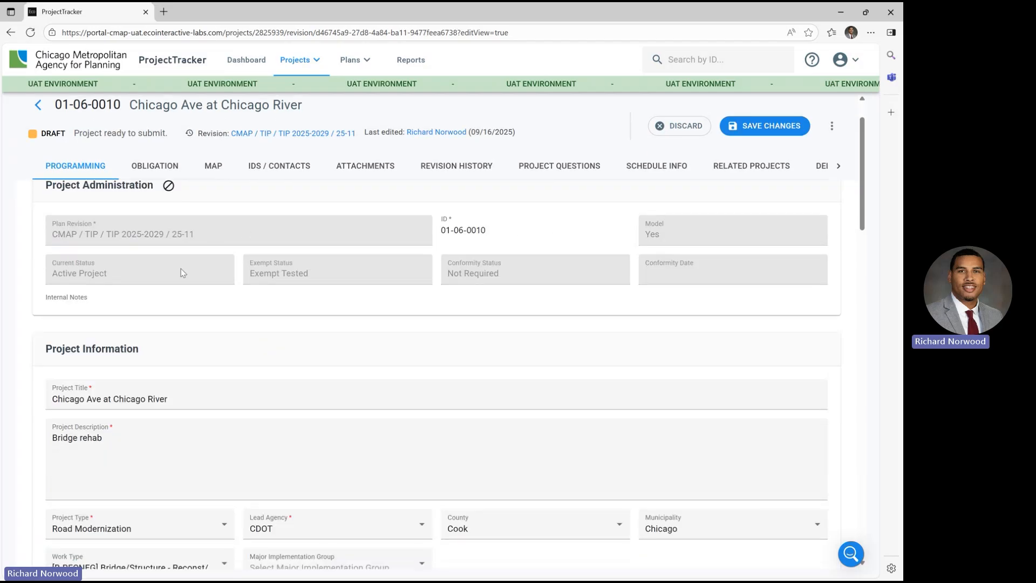
{"action": "scroll", "coordinate": [362, 282], "scroll_direction": "down", "scroll_amount": 1}
{"action": "scroll", "coordinate": [359, 314], "scroll_direction": "down", "scroll_amount": 1}
{"action": "left_click", "coordinate": [181, 289]}
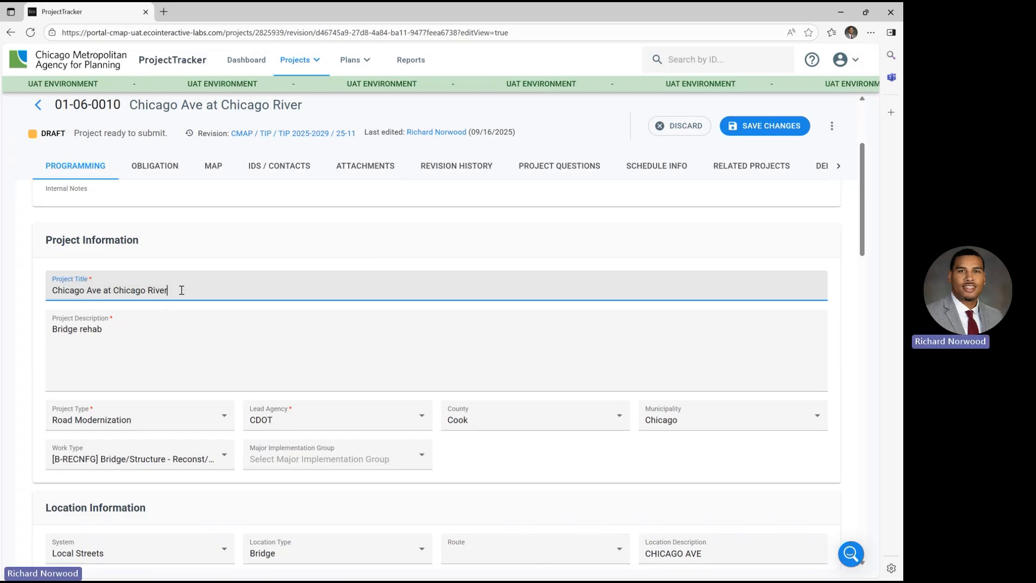
{"action": "left_click", "coordinate": [126, 331]}
{"action": "scroll", "coordinate": [126, 331], "scroll_direction": "down", "scroll_amount": 1}
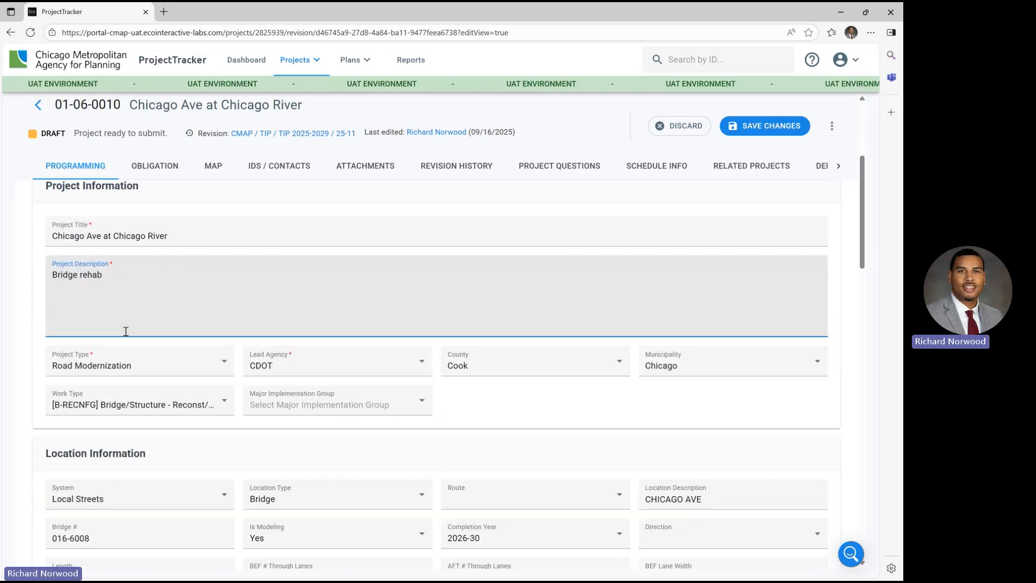
{"action": "scroll", "coordinate": [155, 282], "scroll_direction": "down", "scroll_amount": 1}
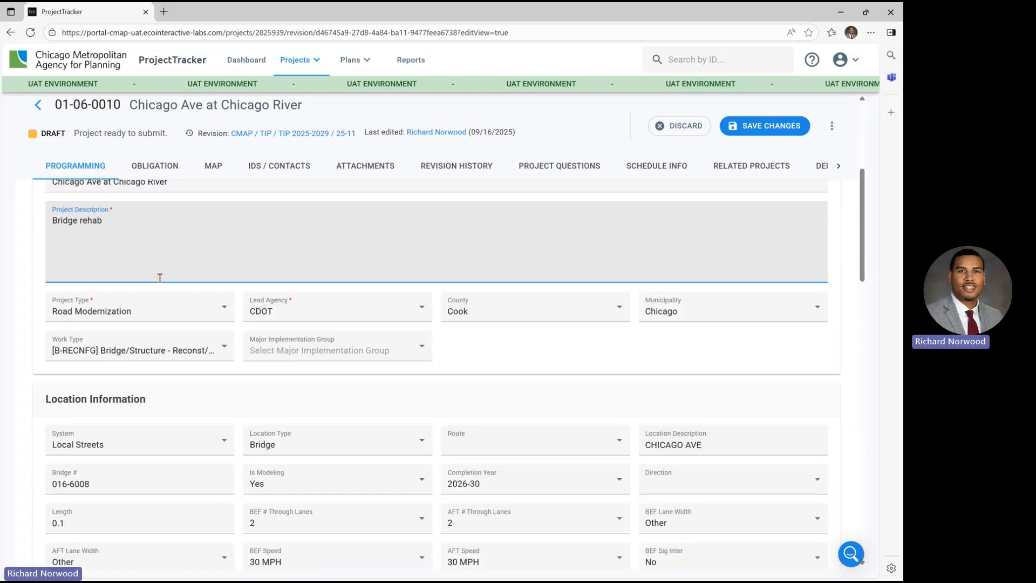
Look through the available project type and work type options, leaving the current selections as they are
{"action": "left_click", "coordinate": [225, 311]}
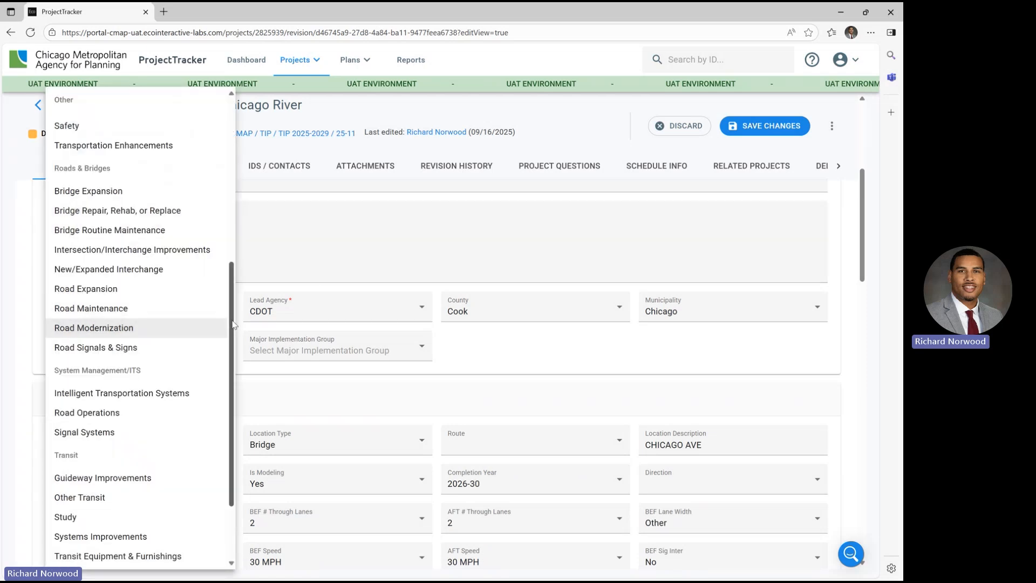
{"action": "scroll", "coordinate": [233, 324], "scroll_direction": "down", "scroll_amount": 2}
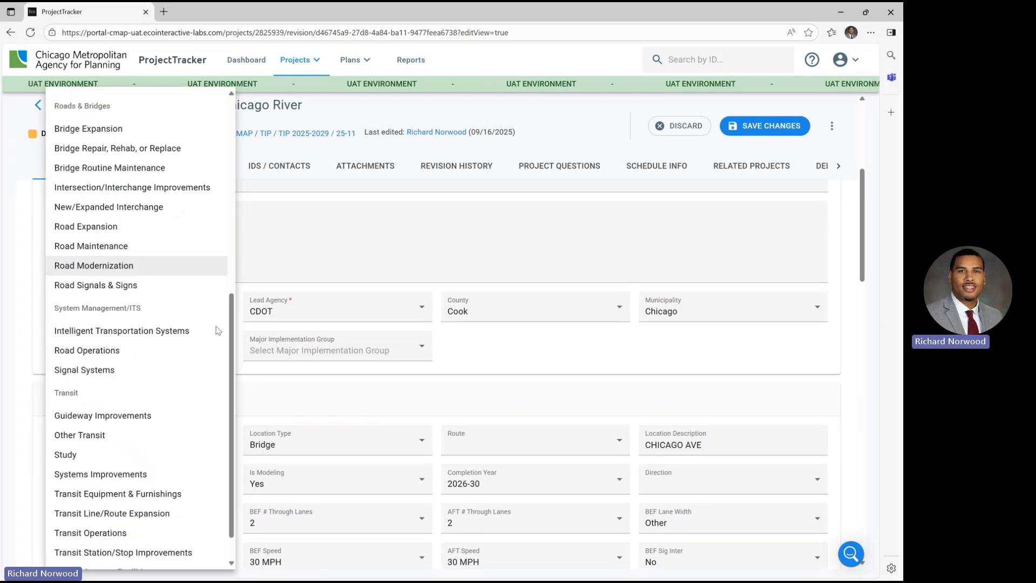
{"action": "scroll", "coordinate": [222, 337], "scroll_direction": "up", "scroll_amount": 5}
{"action": "scroll", "coordinate": [221, 337], "scroll_direction": "up", "scroll_amount": 3}
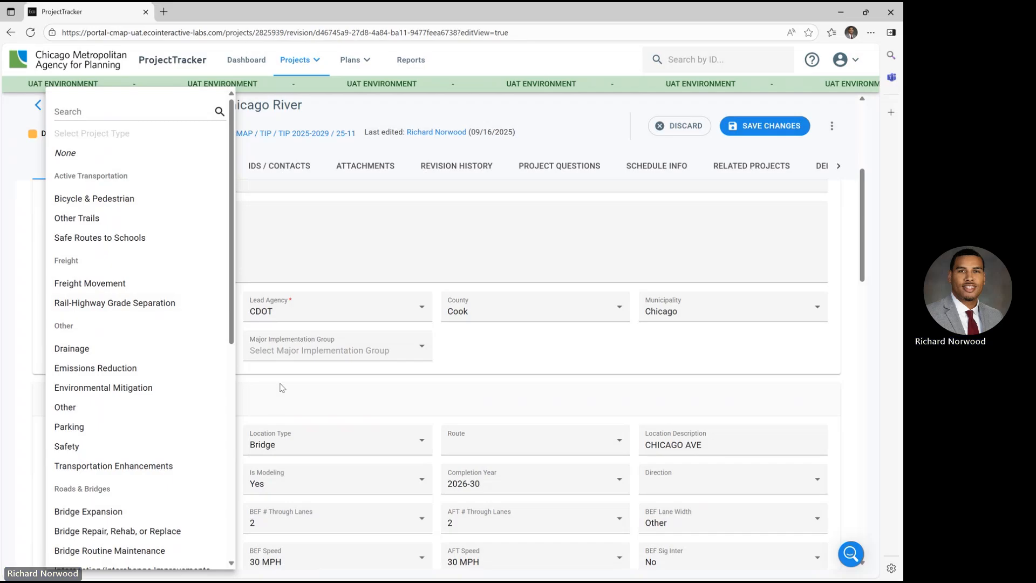
{"action": "left_click", "coordinate": [273, 408]}
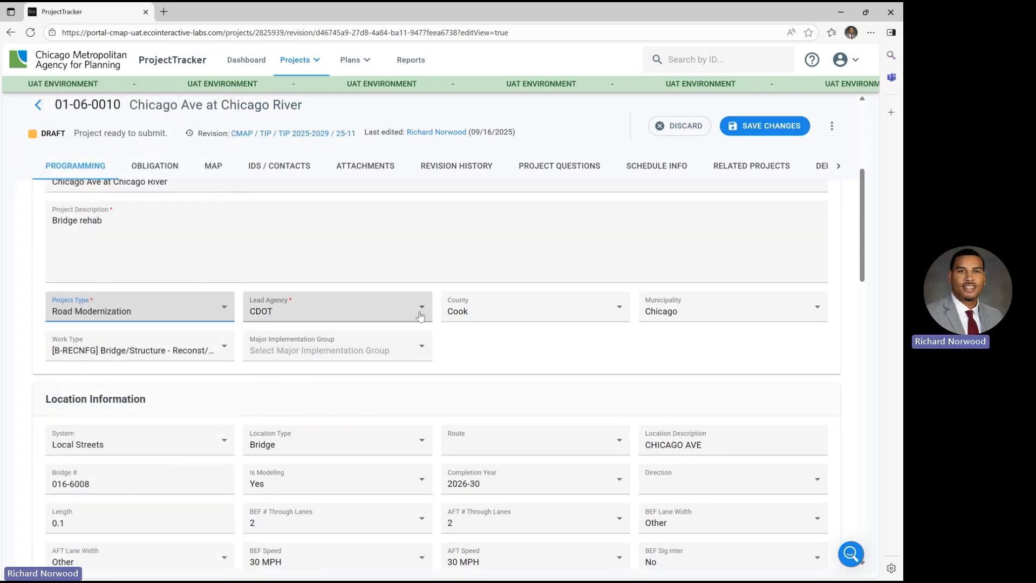
{"action": "left_click", "coordinate": [224, 352]}
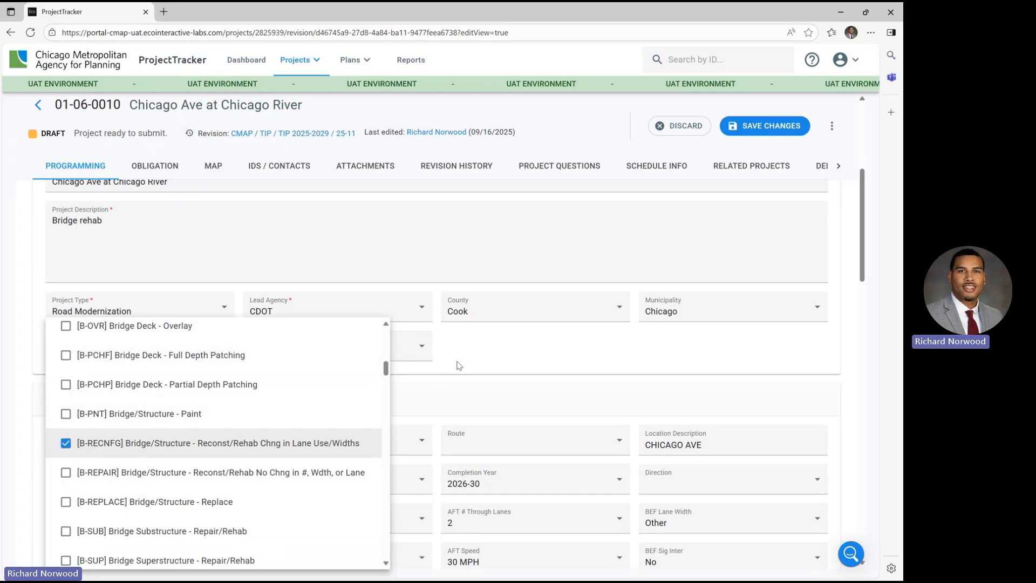
{"action": "scroll", "coordinate": [302, 420], "scroll_direction": "up", "scroll_amount": 2}
{"action": "scroll", "coordinate": [302, 420], "scroll_direction": "down", "scroll_amount": 2}
{"action": "left_click", "coordinate": [510, 360]}
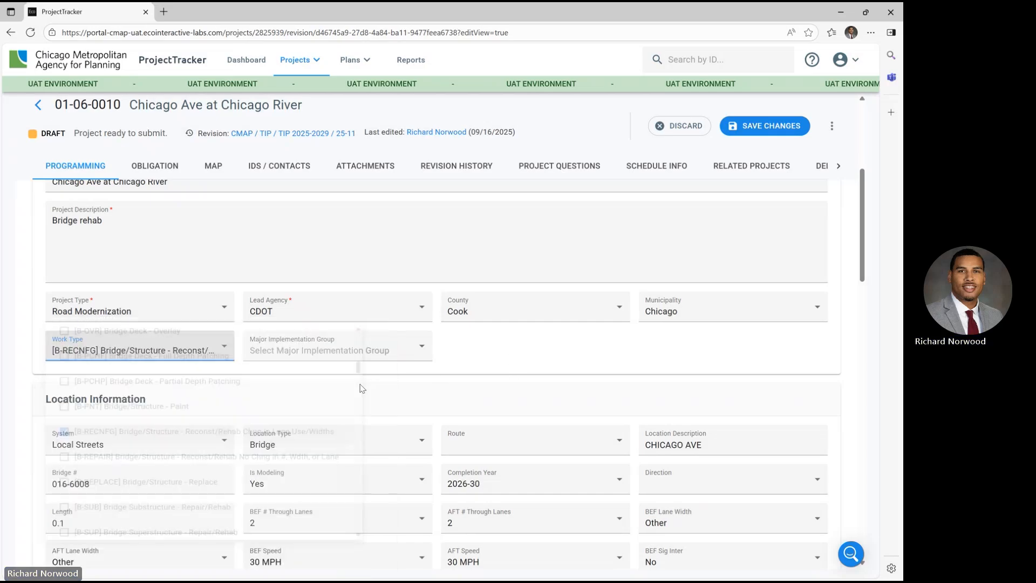
Review the Location Information fields, including the available System options
{"action": "scroll", "coordinate": [279, 388], "scroll_direction": "down", "scroll_amount": 3}
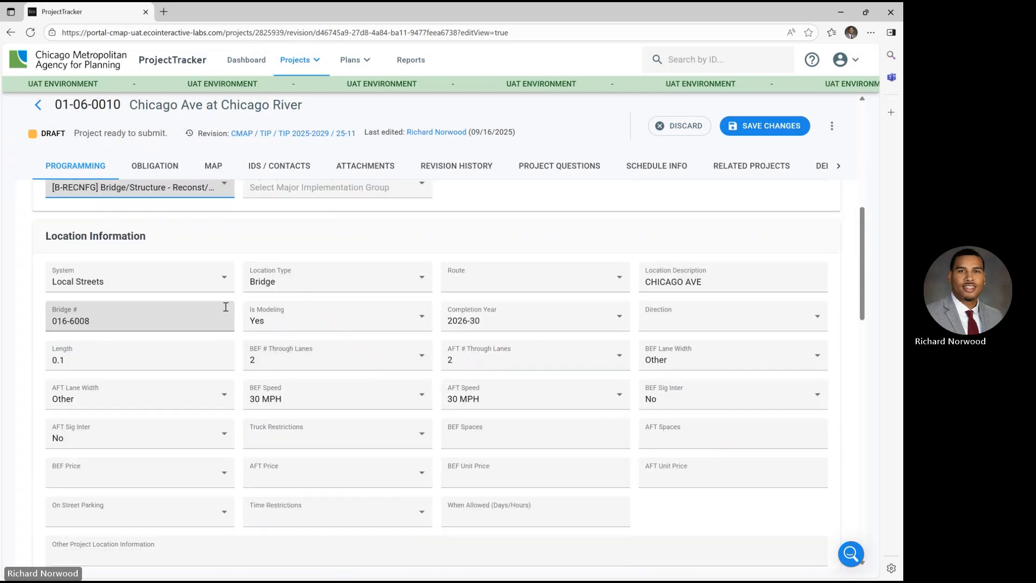
{"action": "left_click", "coordinate": [210, 278]}
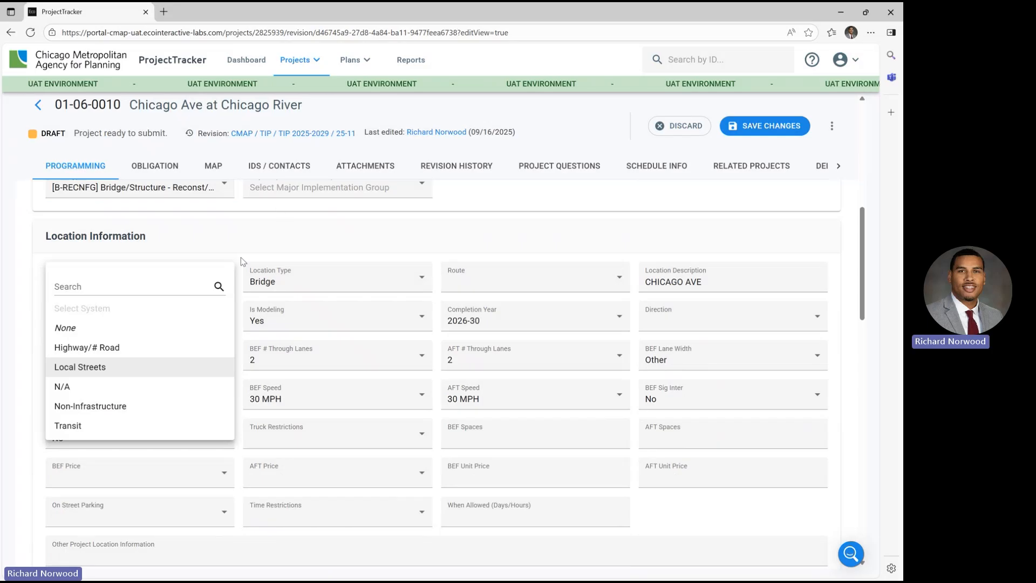
{"action": "left_click", "coordinate": [247, 242]}
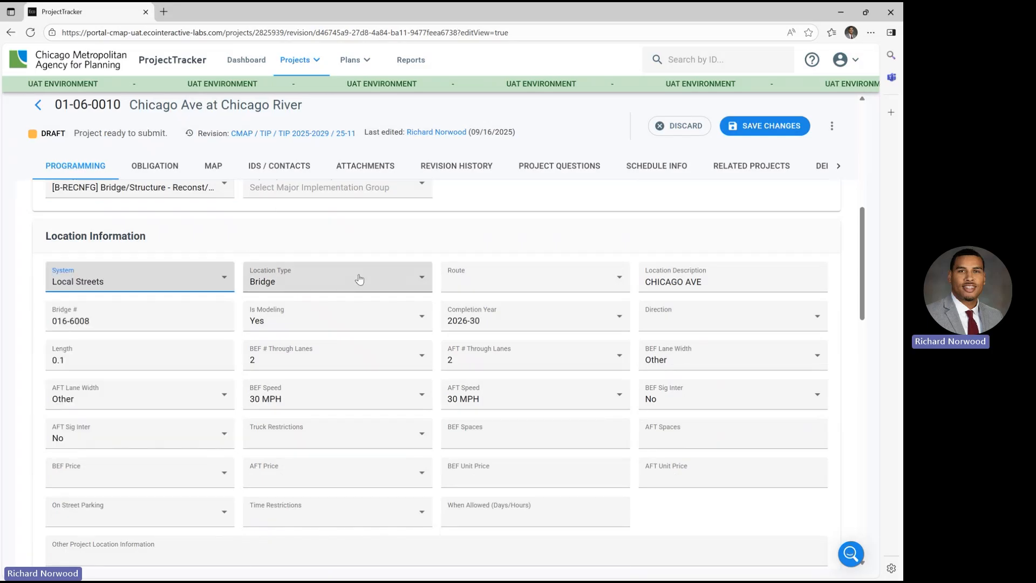
{"action": "scroll", "coordinate": [464, 283], "scroll_direction": "down", "scroll_amount": 1}
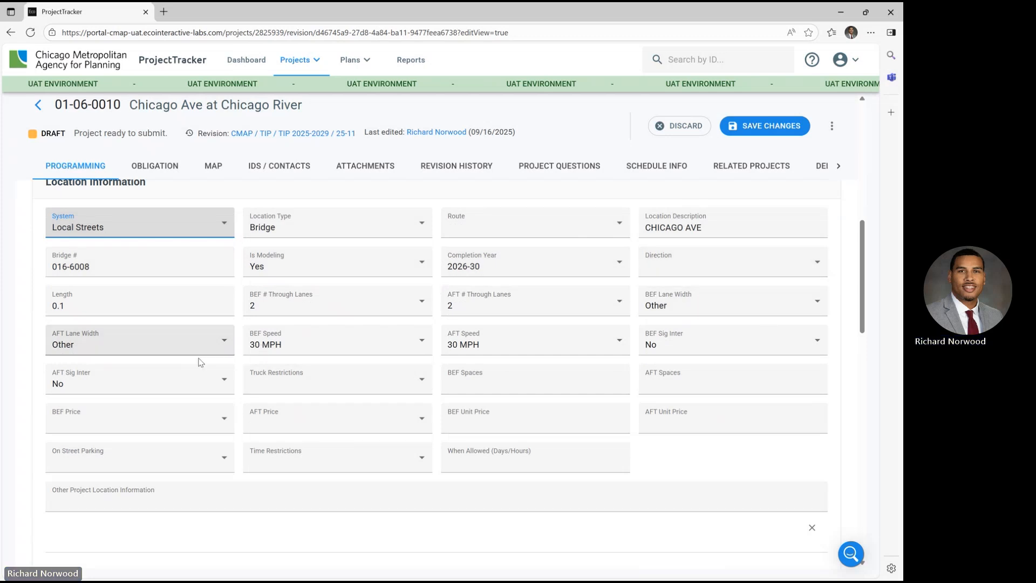
{"action": "scroll", "coordinate": [201, 360], "scroll_direction": "down", "scroll_amount": 1}
{"action": "scroll", "coordinate": [199, 363], "scroll_direction": "up", "scroll_amount": 1}
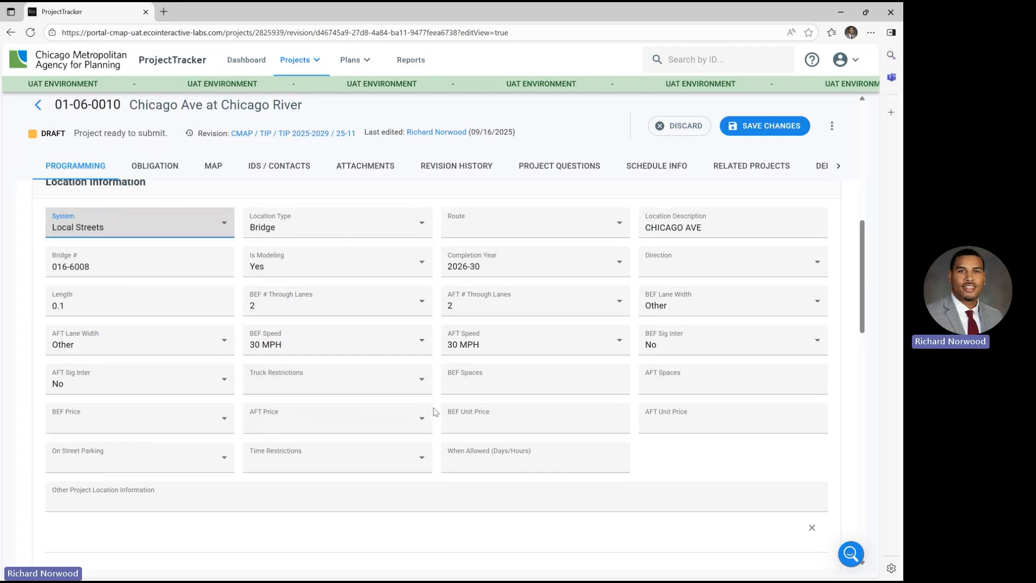
{"action": "scroll", "coordinate": [416, 426], "scroll_direction": "down", "scroll_amount": 1}
Examine the Programming Information funding table and the list of columns it can display
{"action": "scroll", "coordinate": [416, 427], "scroll_direction": "down", "scroll_amount": 6}
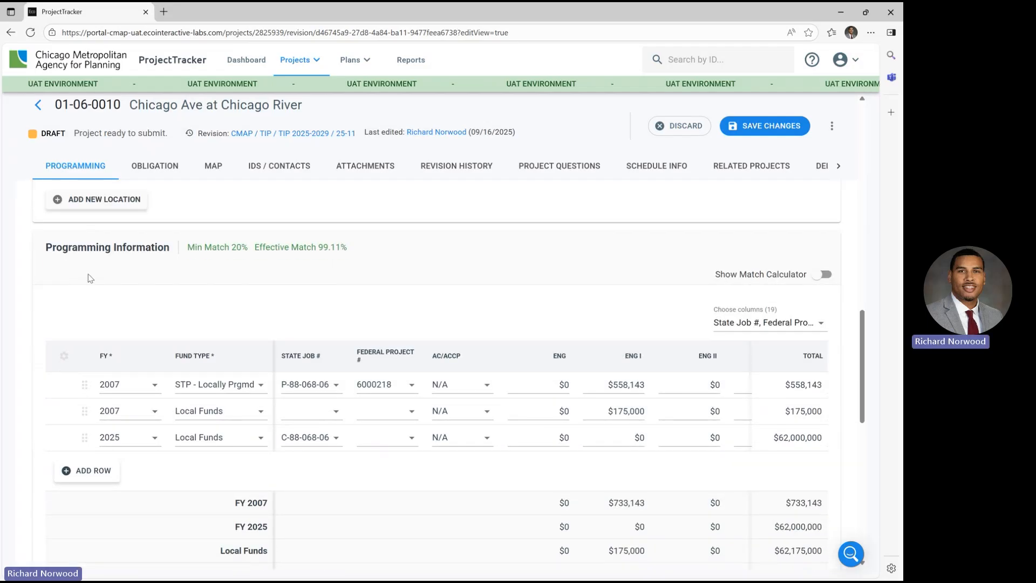
{"action": "scroll", "coordinate": [98, 263], "scroll_direction": "down", "scroll_amount": 1}
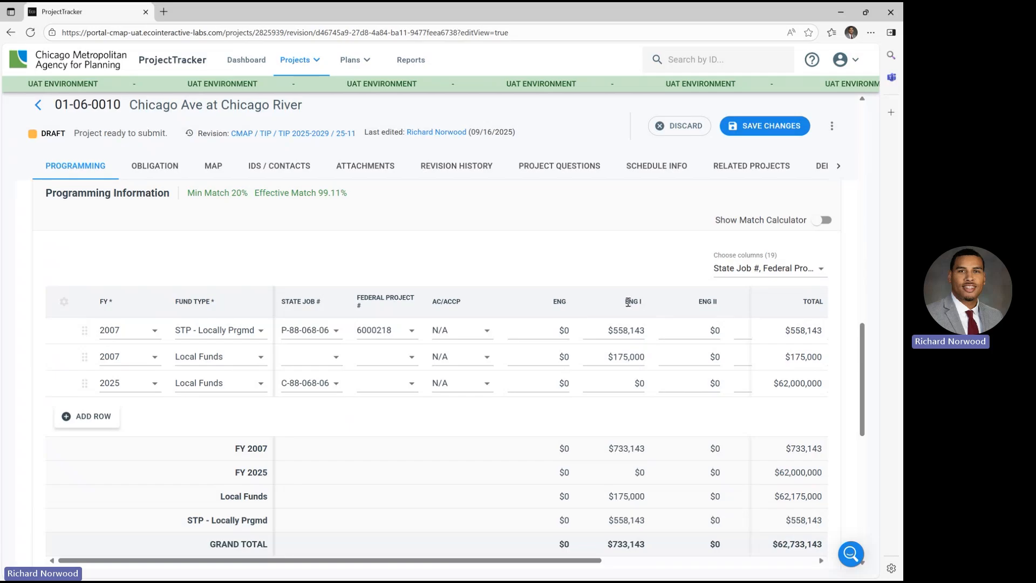
{"action": "left_click_drag", "start_coordinate": [588, 565], "coordinate": [620, 559]}
{"action": "left_click_drag", "start_coordinate": [594, 555], "coordinate": [493, 561]}
{"action": "left_click", "coordinate": [815, 270]}
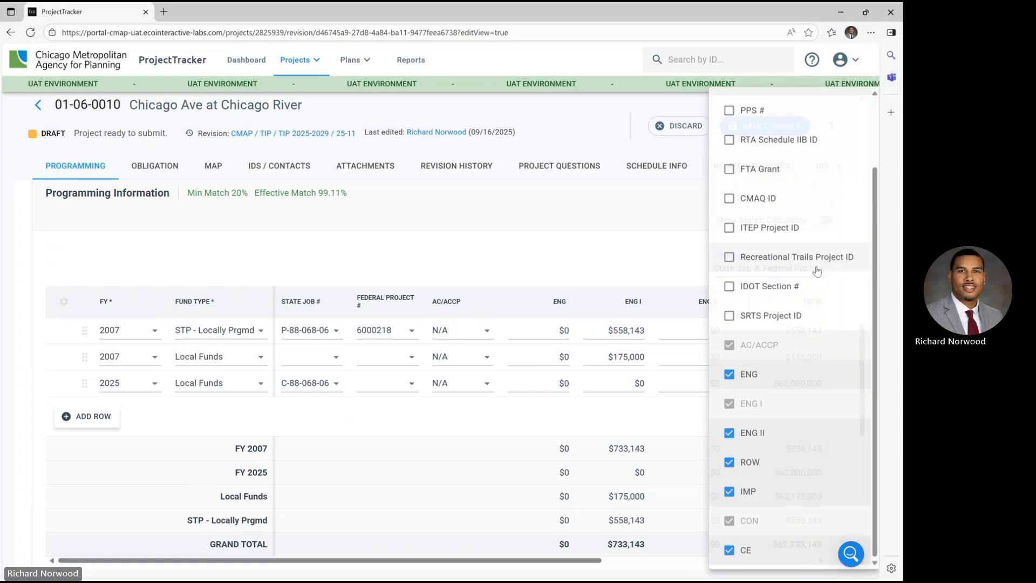
{"action": "left_click", "coordinate": [643, 264]}
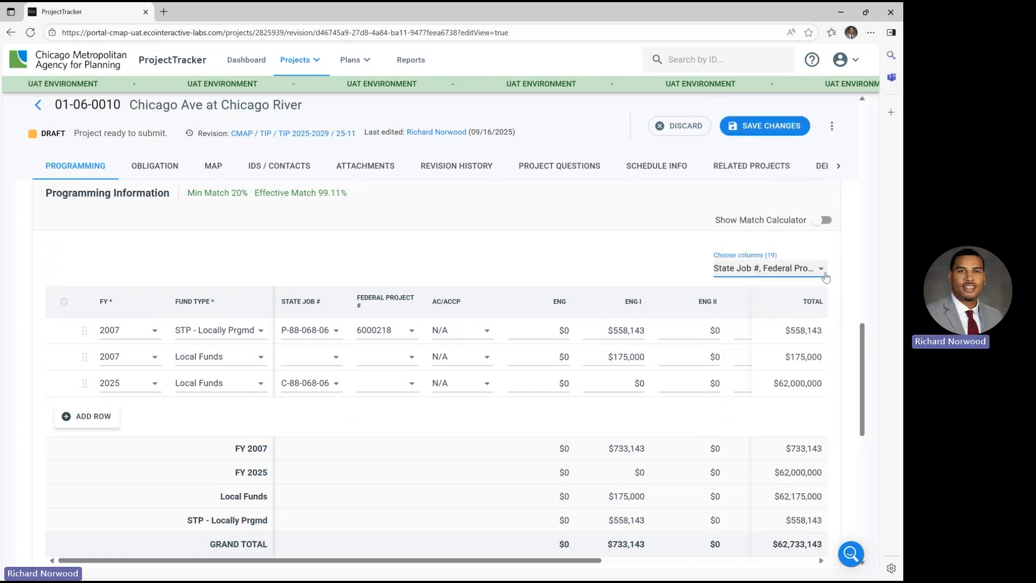
Add the PPS #, IDOT Section # and F. Section columns to the Programming Information table
{"action": "left_click", "coordinate": [825, 277]}
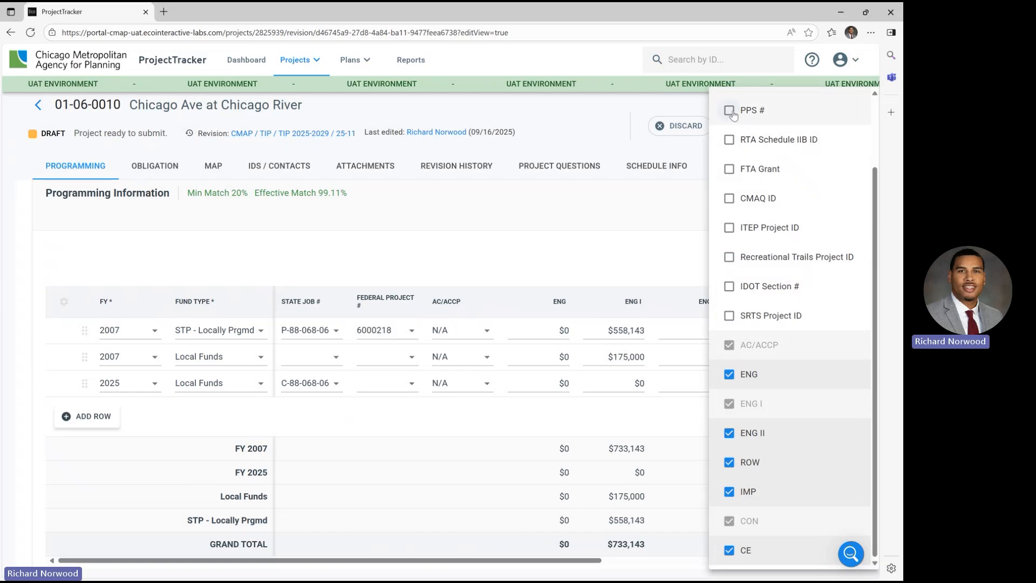
{"action": "left_click", "coordinate": [731, 113]}
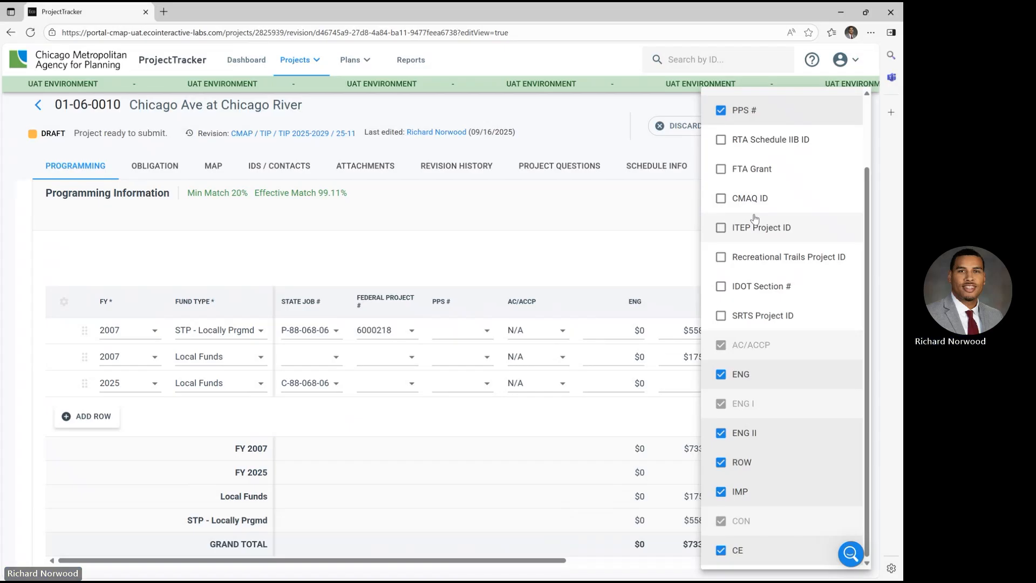
{"action": "left_click", "coordinate": [722, 286]}
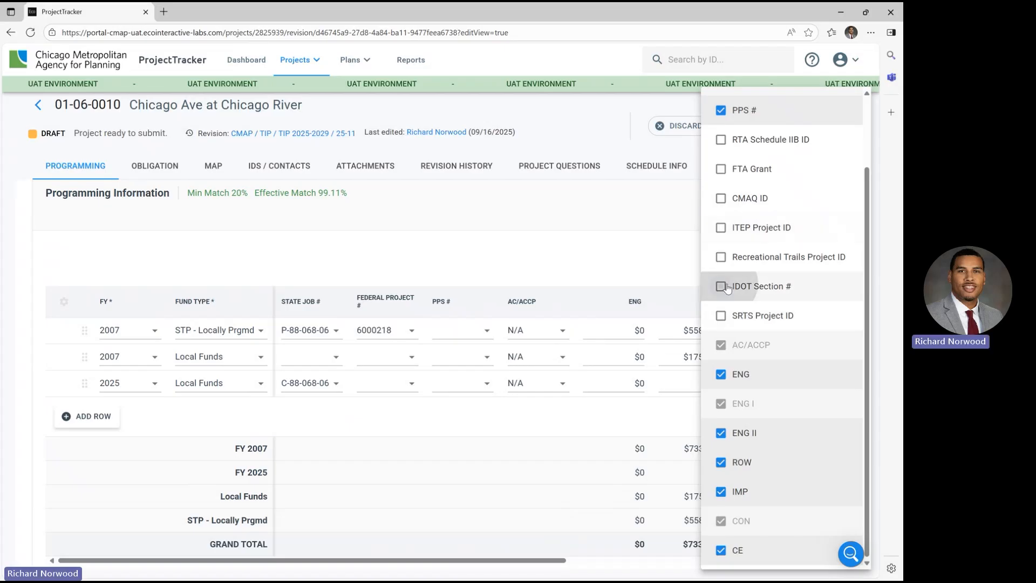
{"action": "scroll", "coordinate": [767, 346], "scroll_direction": "up", "scroll_amount": 1}
{"action": "scroll", "coordinate": [769, 351], "scroll_direction": "up", "scroll_amount": 1}
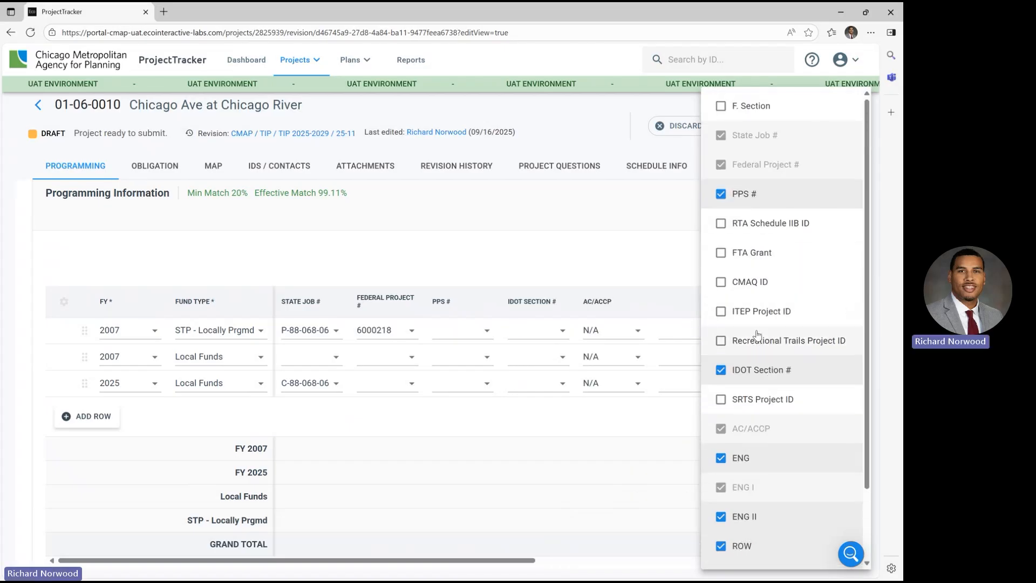
{"action": "left_click", "coordinate": [724, 115]}
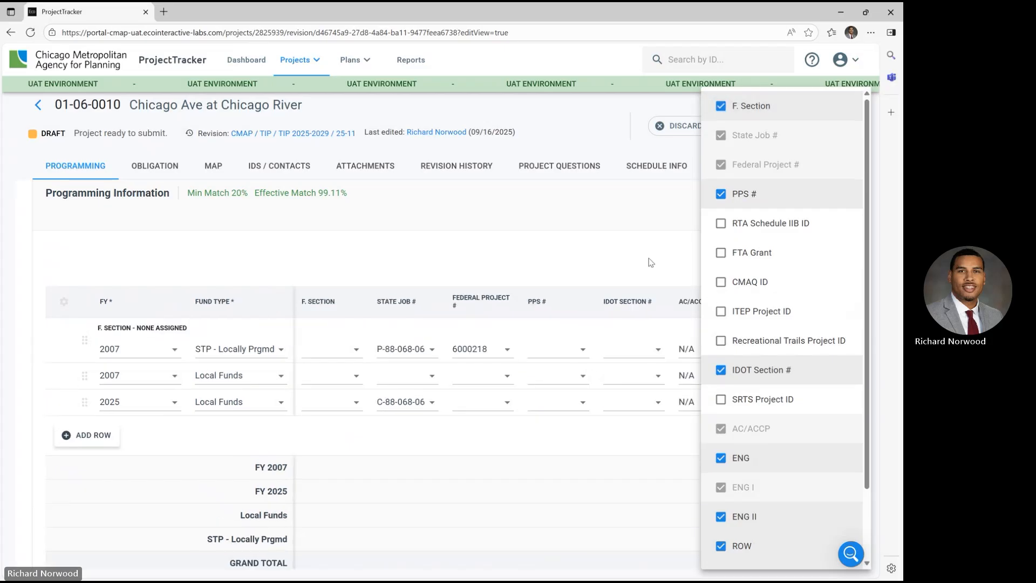
{"action": "left_click", "coordinate": [673, 261]}
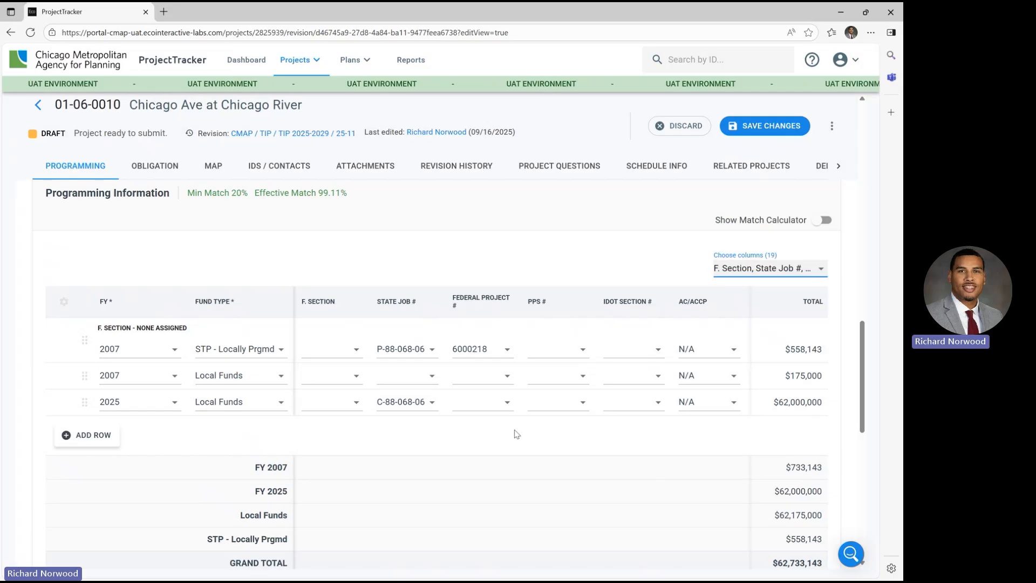
Change the first funding row to fiscal year 2028 with fund type STP - Shared Fund
{"action": "left_click", "coordinate": [176, 351]}
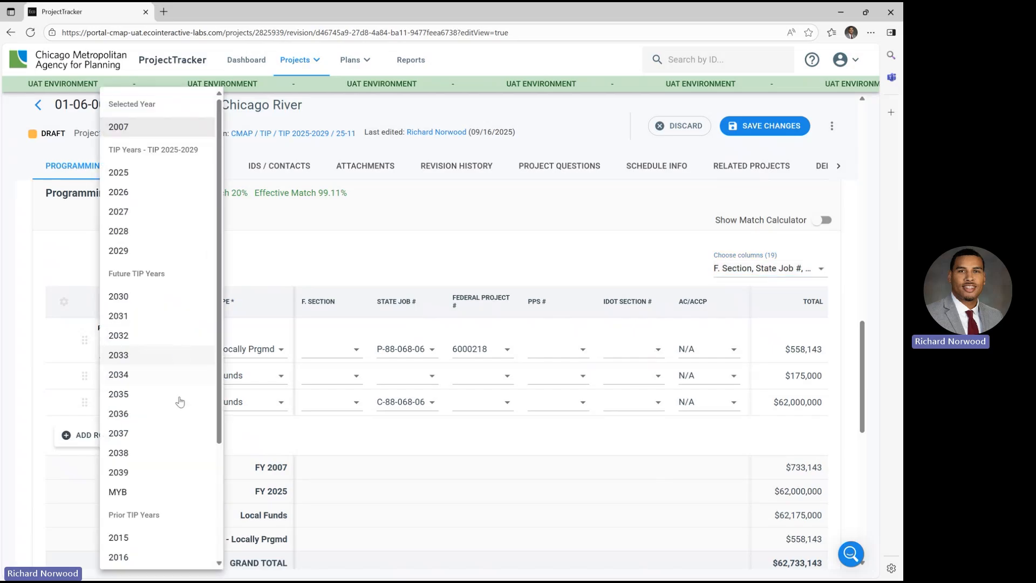
{"action": "left_click", "coordinate": [129, 231]}
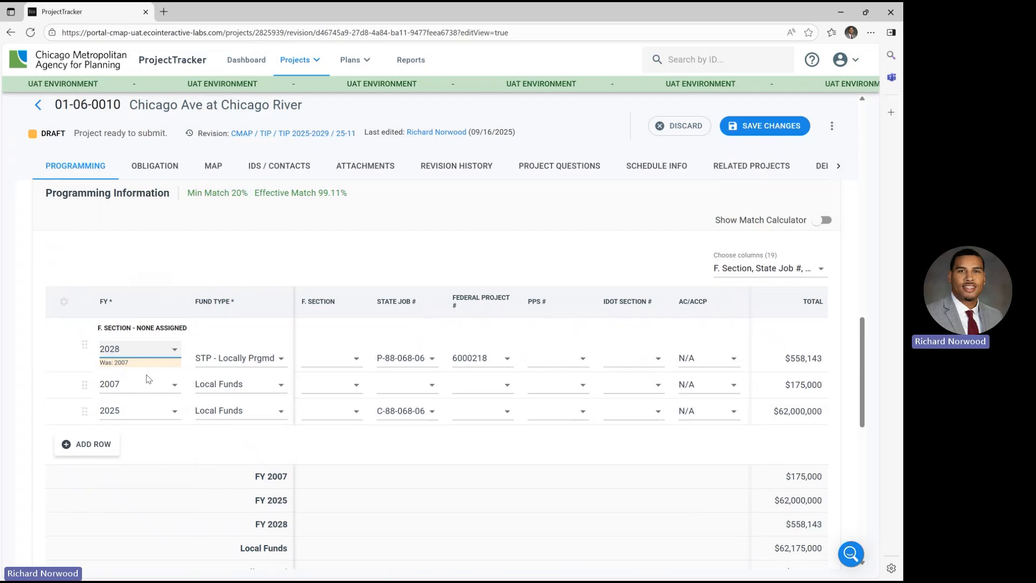
{"action": "left_click", "coordinate": [257, 362]}
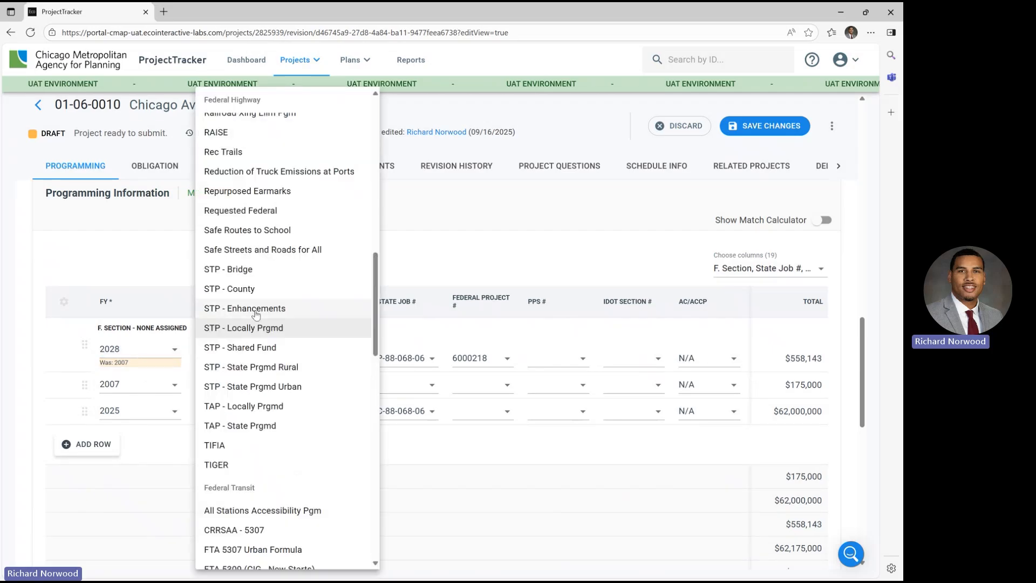
{"action": "left_click", "coordinate": [269, 348]}
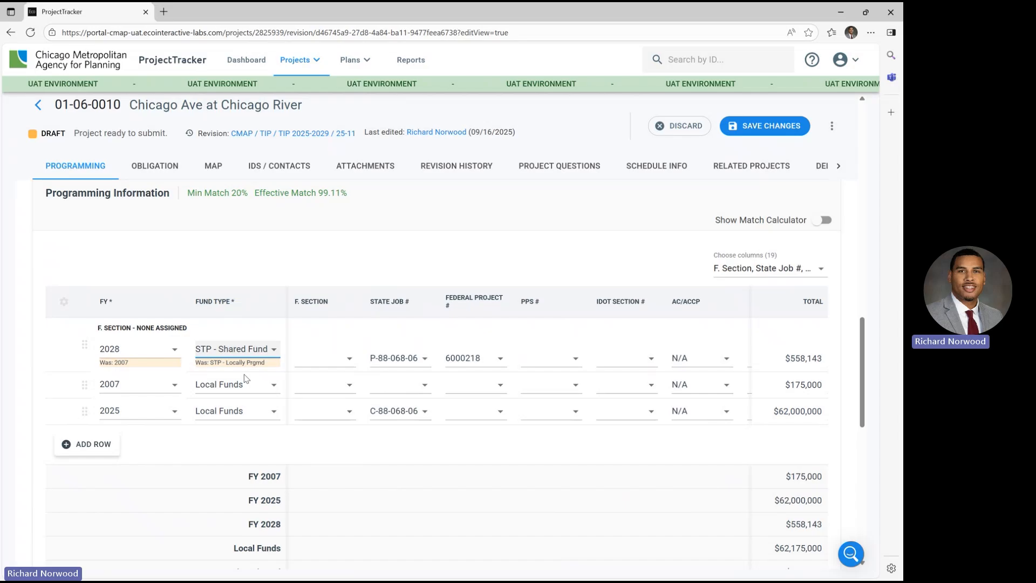
{"action": "left_click", "coordinate": [342, 354]}
{"action": "left_click", "coordinate": [349, 344]}
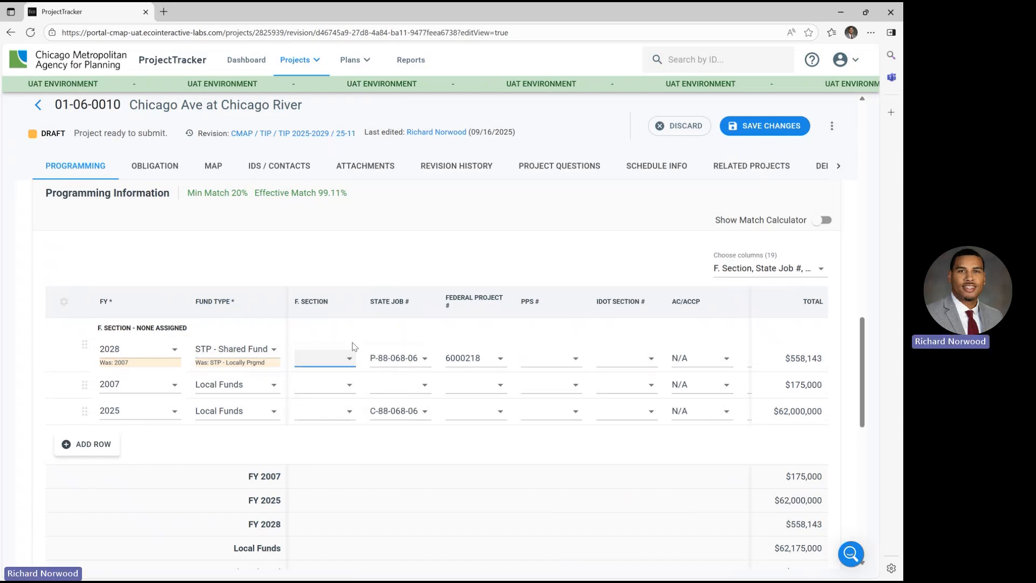
{"action": "left_click", "coordinate": [574, 362]}
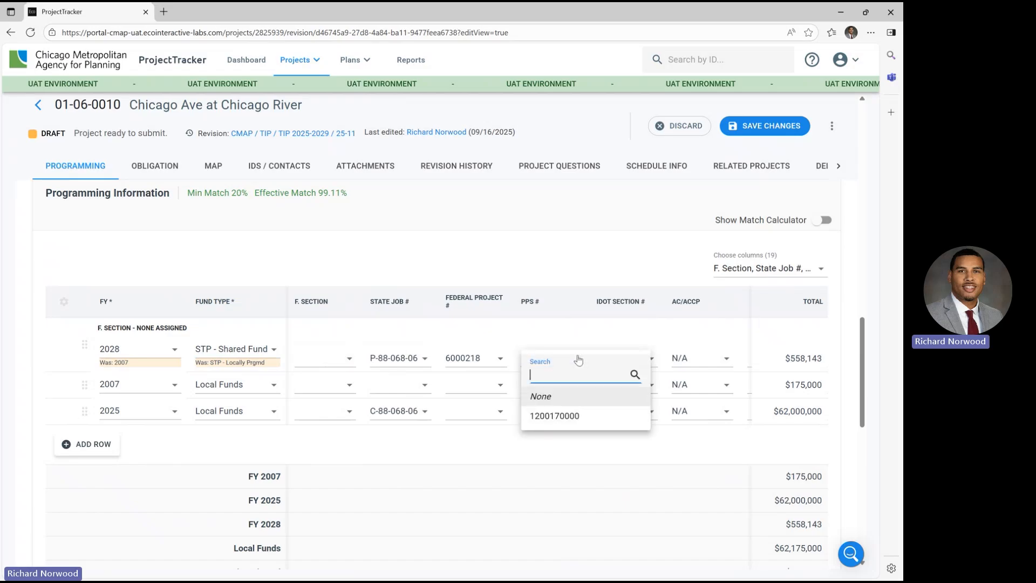
{"action": "left_click", "coordinate": [564, 420]}
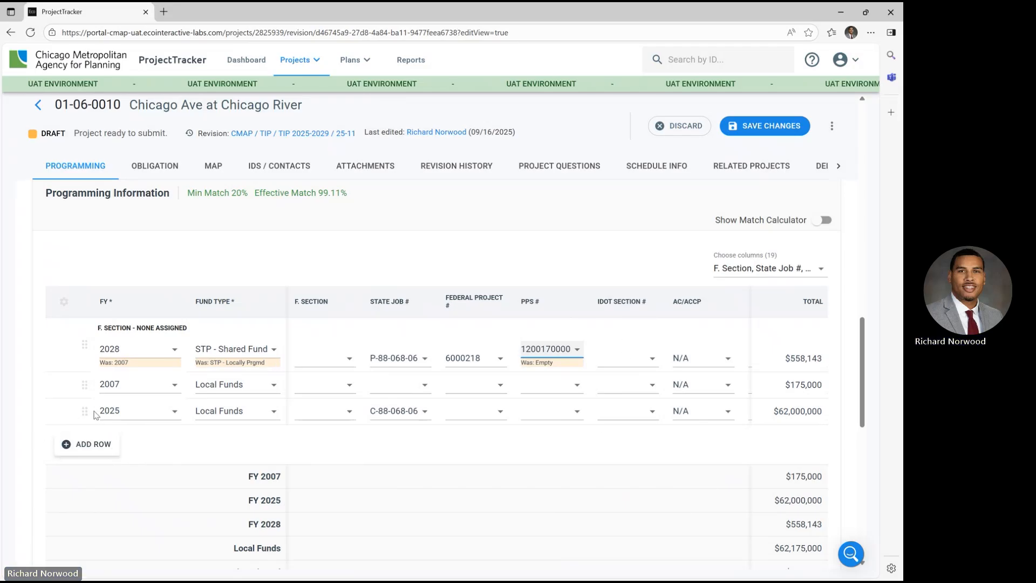
Add a funding row for fiscal year 2029 with fund type CMAQ to the Programming Information table
{"action": "left_click", "coordinate": [89, 454]}
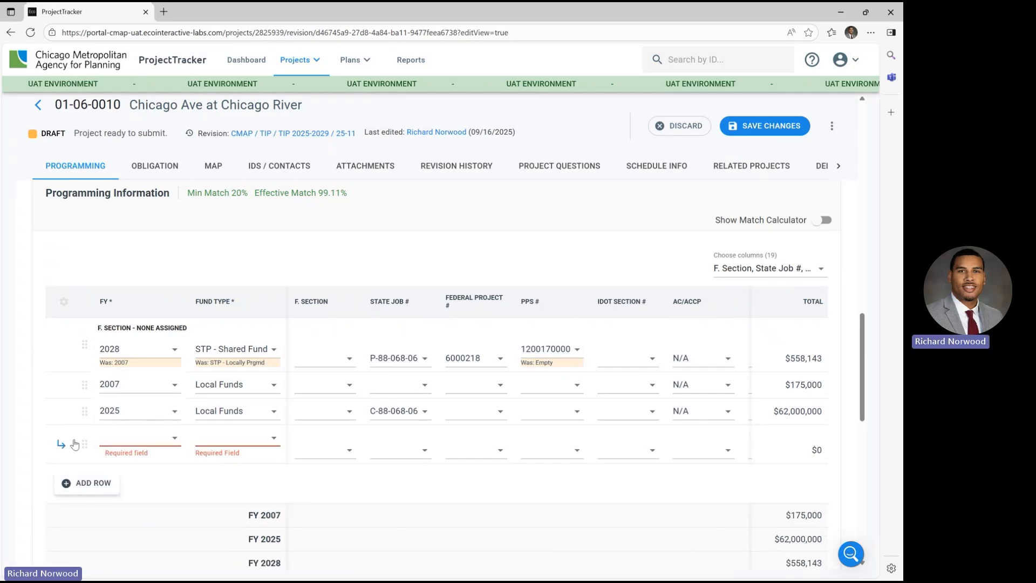
{"action": "left_click", "coordinate": [175, 441]}
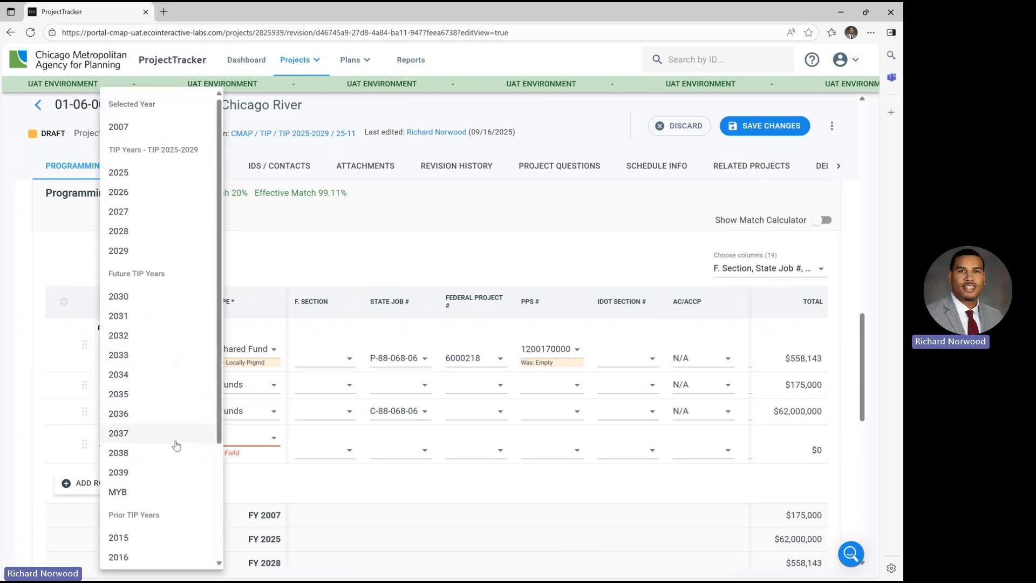
{"action": "key", "text": "Return"}
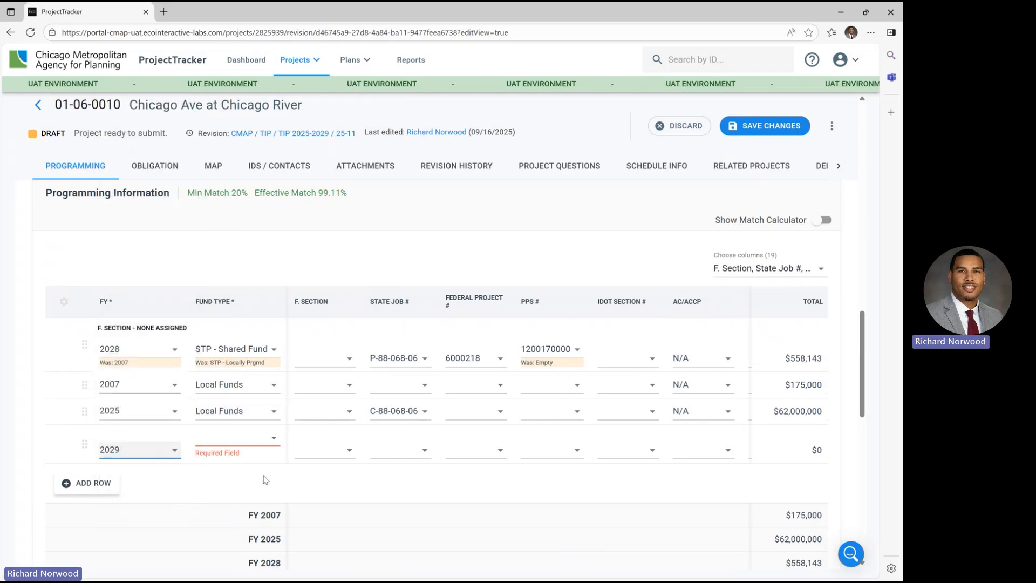
{"action": "left_click", "coordinate": [273, 440]}
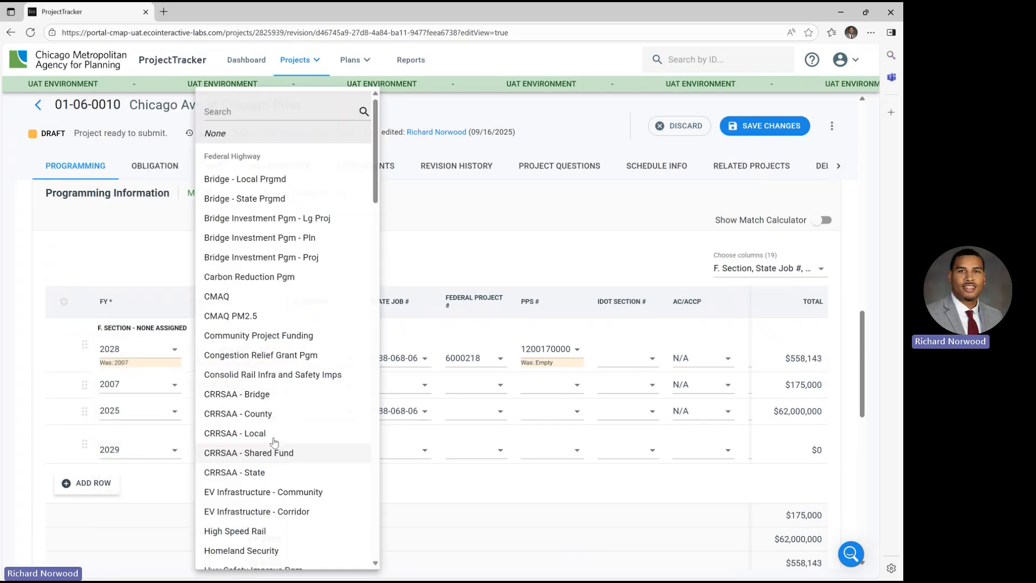
{"action": "left_click", "coordinate": [246, 297]}
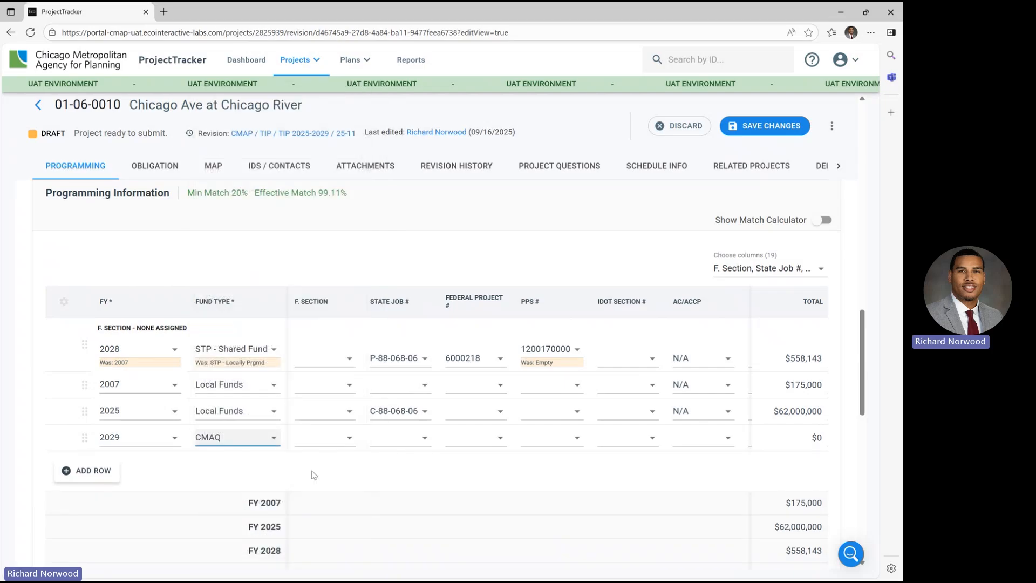
Set the construction (CON) amount of the 2029 CMAQ row to $1,000,000
{"action": "scroll", "coordinate": [456, 483], "scroll_direction": "down", "scroll_amount": 1}
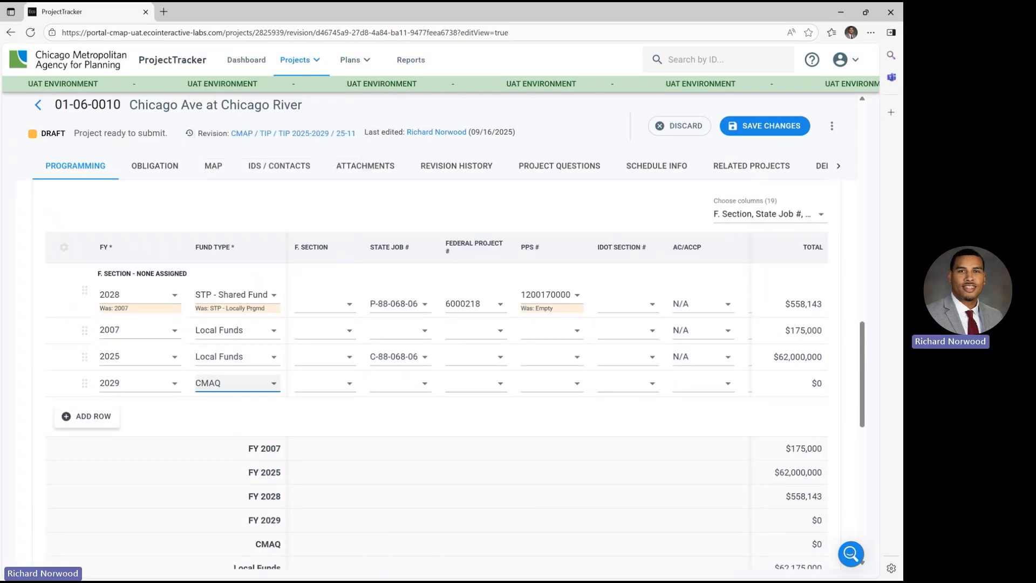
{"action": "scroll", "coordinate": [499, 528], "scroll_direction": "down", "scroll_amount": 3}
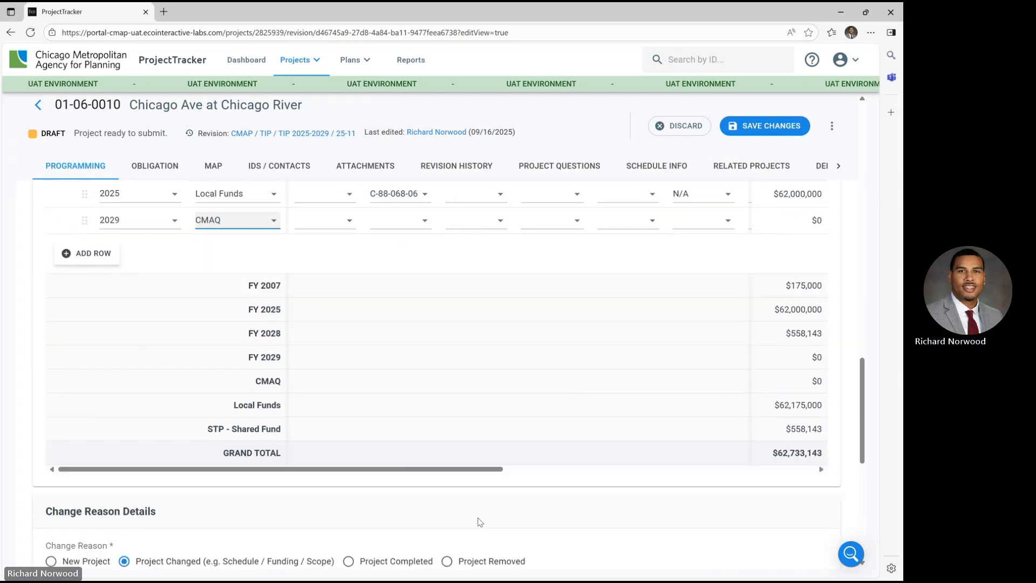
{"action": "scroll", "coordinate": [475, 507], "scroll_direction": "up", "scroll_amount": 1}
{"action": "scroll", "coordinate": [505, 514], "scroll_direction": "up", "scroll_amount": 1}
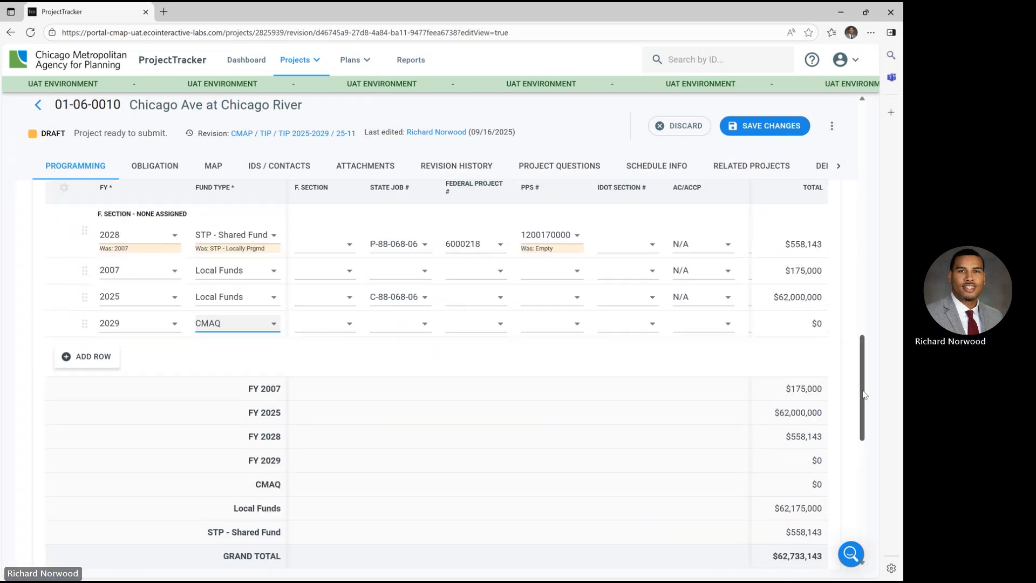
{"action": "left_click_drag", "start_coordinate": [451, 550], "coordinate": [524, 549]}
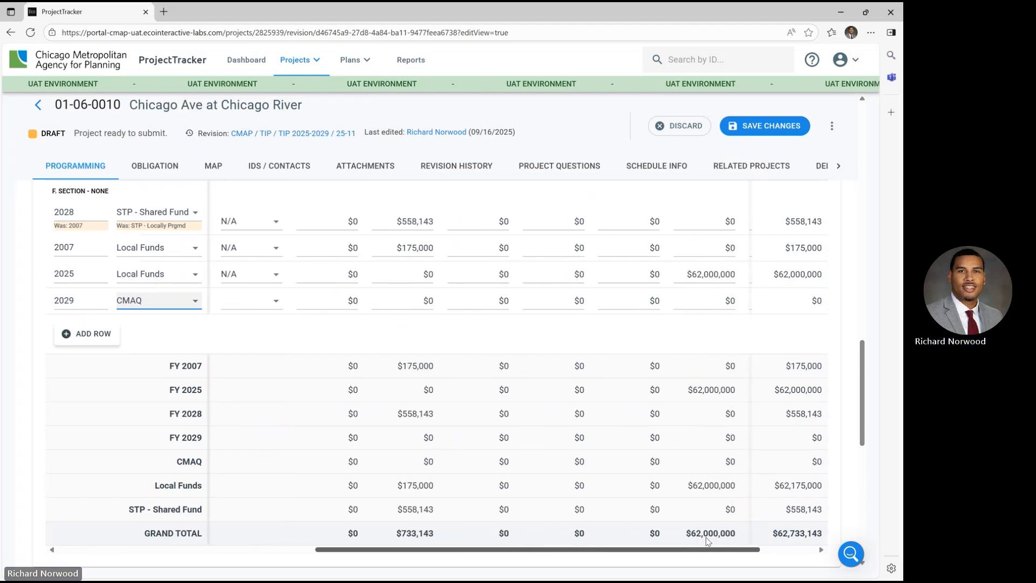
{"action": "scroll", "coordinate": [558, 351], "scroll_direction": "up", "scroll_amount": 4}
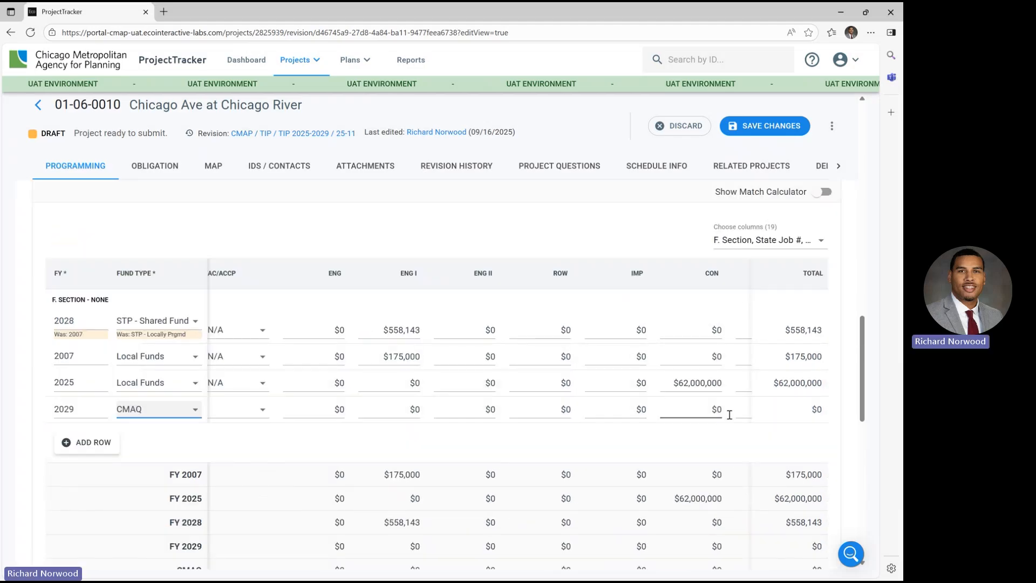
{"action": "left_click", "coordinate": [712, 408]}
{"action": "type", "text": "1"}
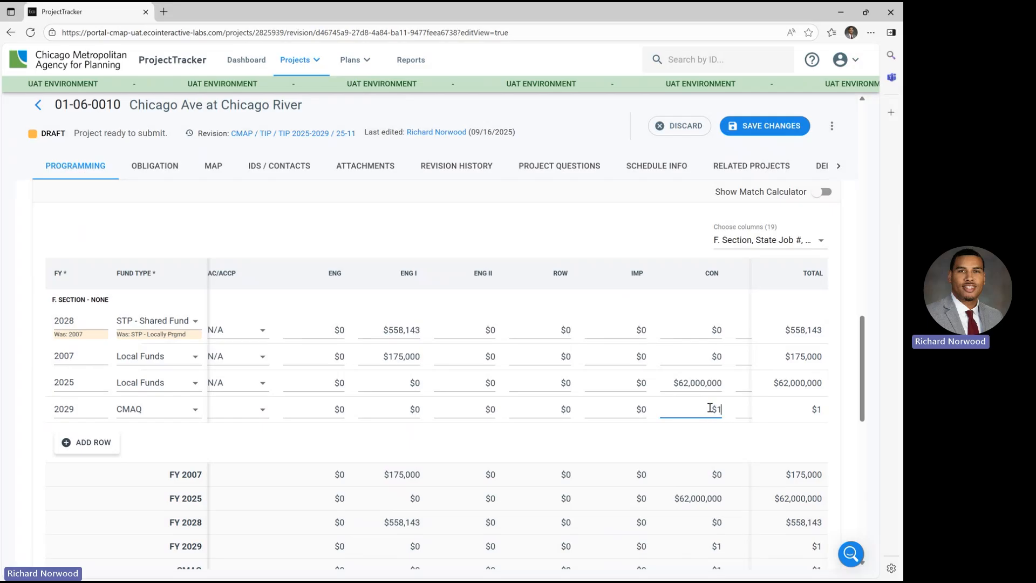
{"action": "type", "text": ",000"}
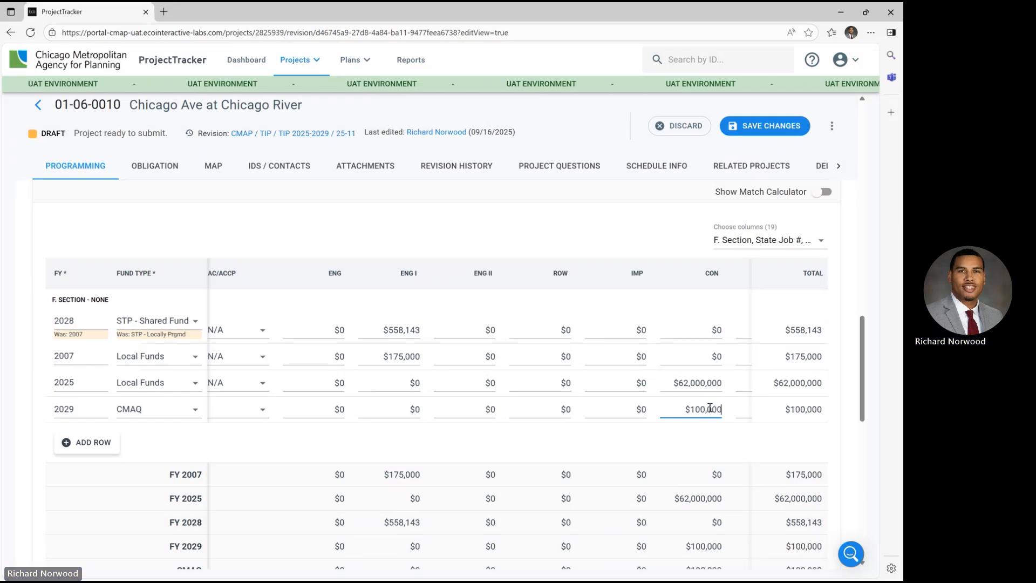
{"action": "type", "text": ",000"}
{"action": "key", "text": "Tab"}
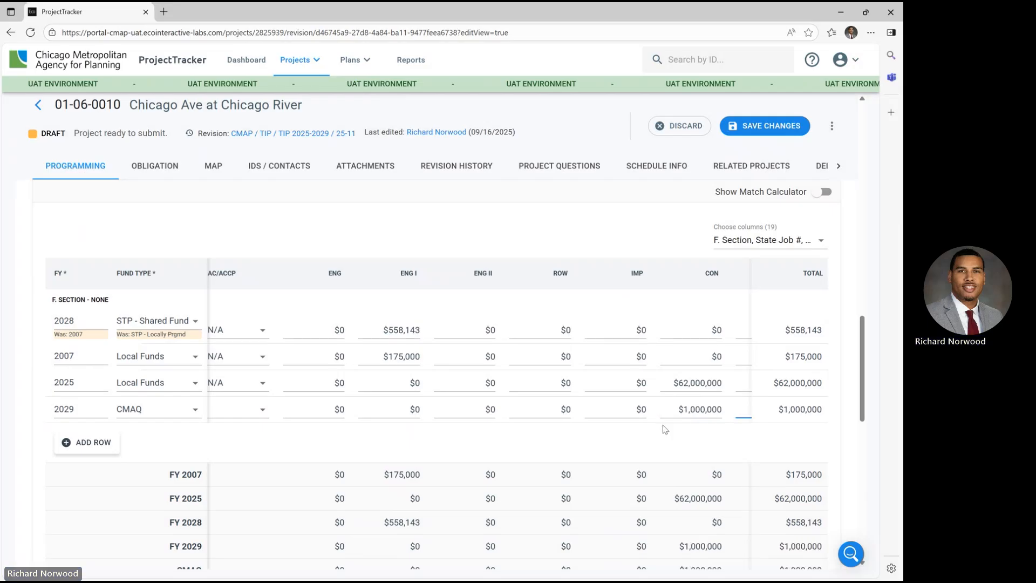
Review the fund type options for the 2029 CMAQ row without changing its selection
{"action": "scroll", "coordinate": [653, 518], "scroll_direction": "down", "scroll_amount": 2}
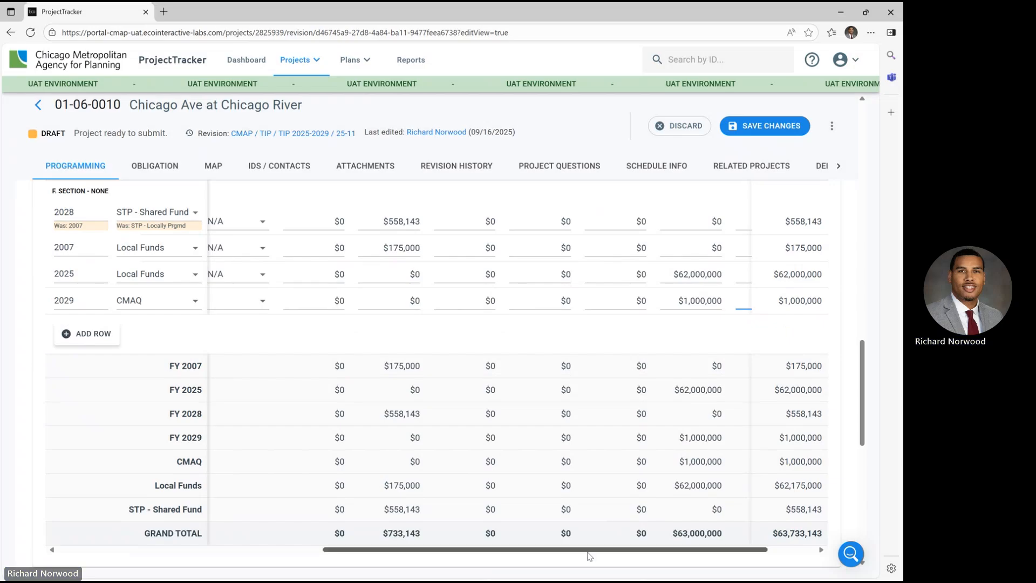
{"action": "left_click_drag", "start_coordinate": [581, 549], "coordinate": [305, 551]}
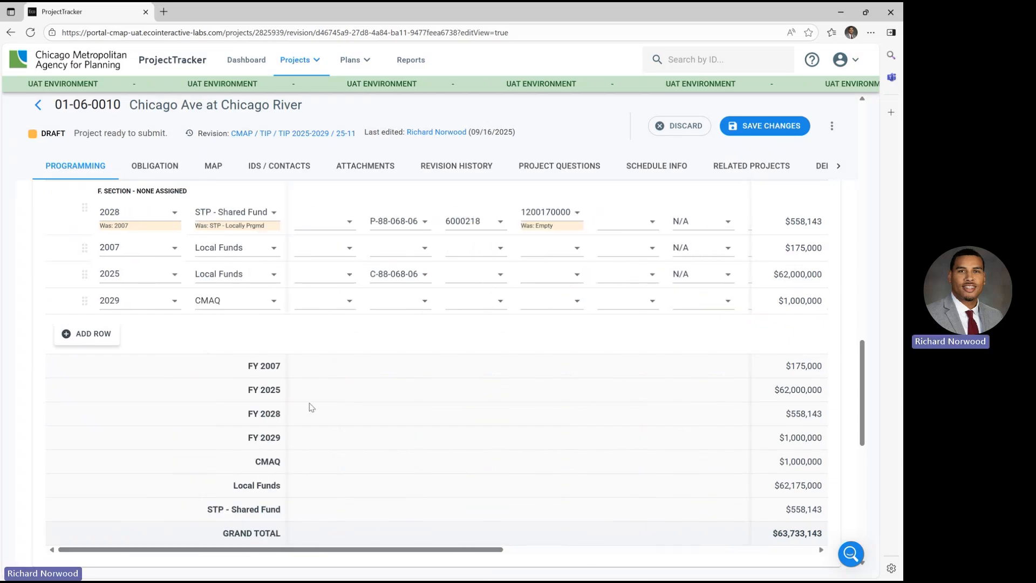
{"action": "scroll", "coordinate": [318, 406], "scroll_direction": "up", "scroll_amount": 1}
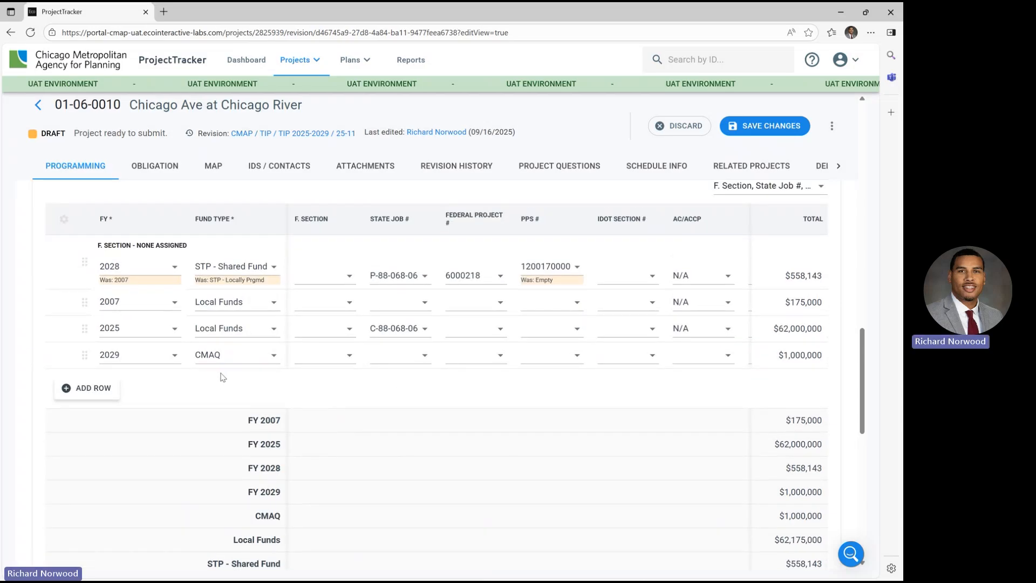
{"action": "left_click", "coordinate": [274, 357]}
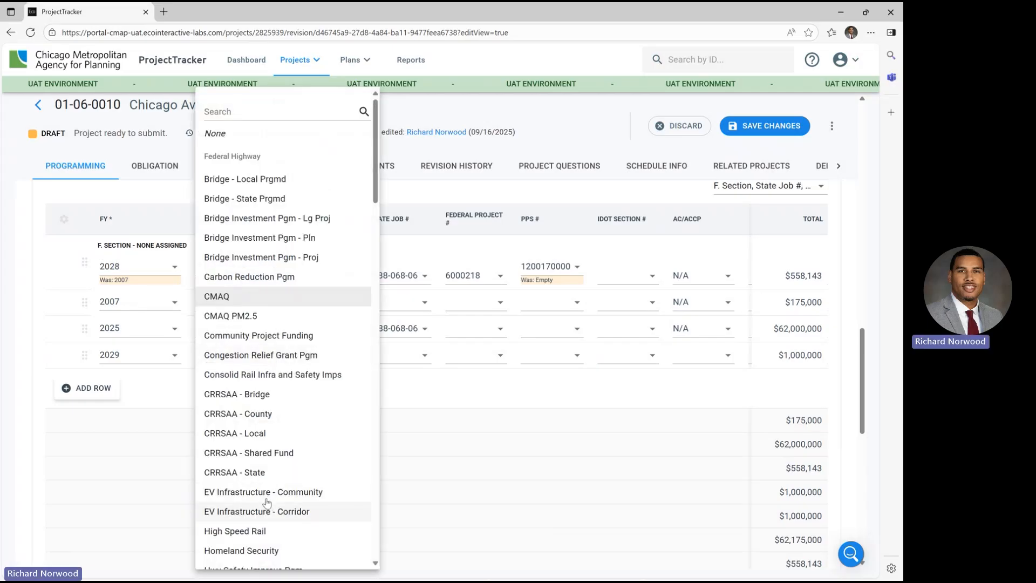
{"action": "scroll", "coordinate": [267, 491], "scroll_direction": "down", "scroll_amount": 1}
{"action": "scroll", "coordinate": [267, 491], "scroll_direction": "up", "scroll_amount": 1}
{"action": "left_click", "coordinate": [175, 396]}
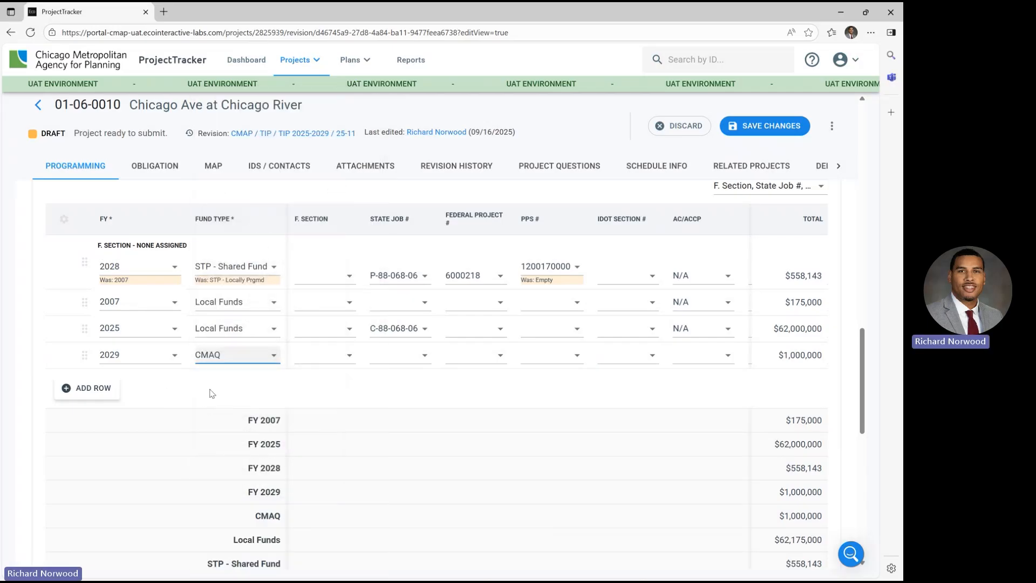
Show the Match Calculator and enter a total amount of $2,000,000 with CMAQ as the primary fund
{"action": "scroll", "coordinate": [324, 442], "scroll_direction": "up", "scroll_amount": 1}
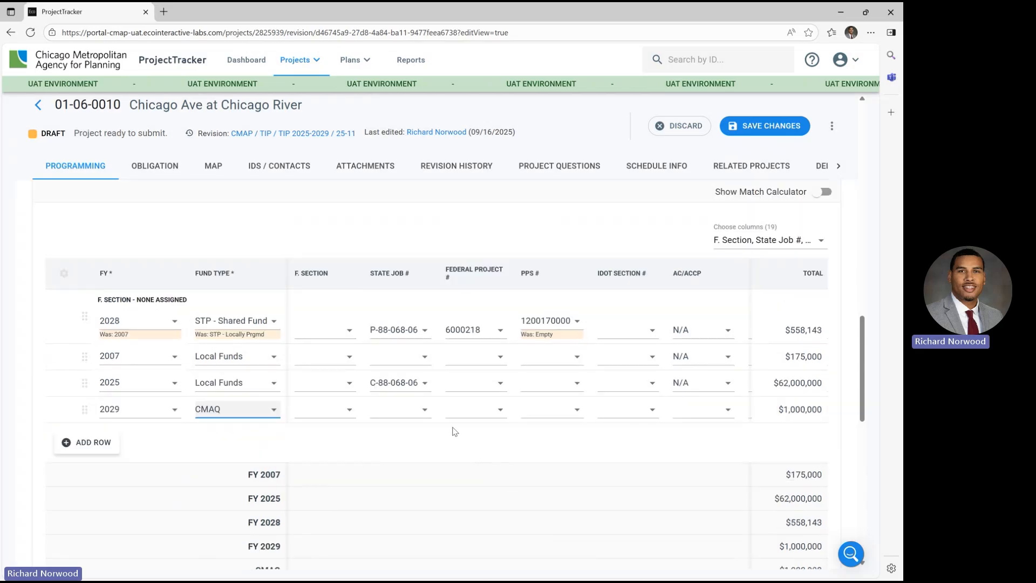
{"action": "scroll", "coordinate": [351, 461], "scroll_direction": "up", "scroll_amount": 1}
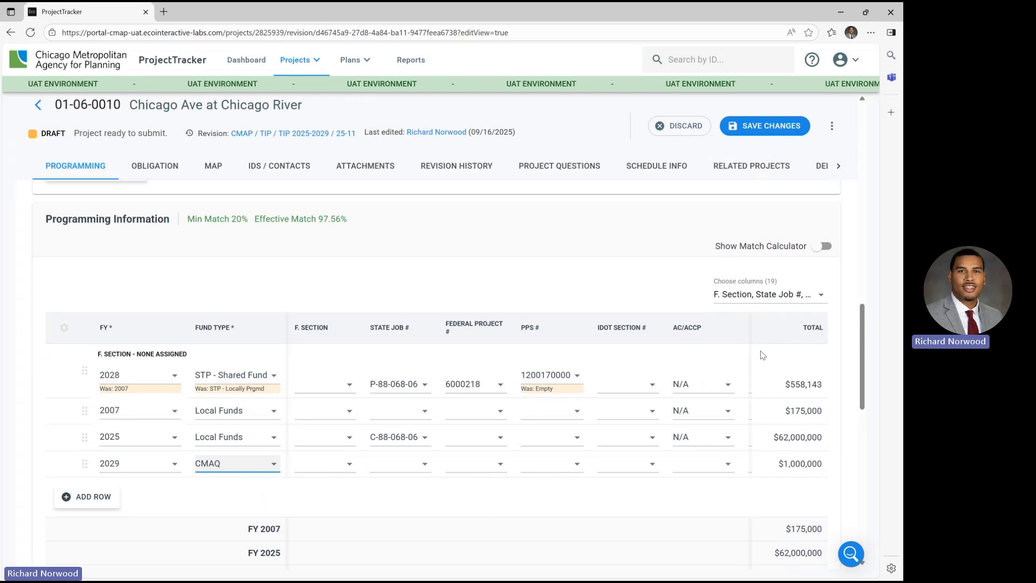
{"action": "left_click", "coordinate": [826, 250]}
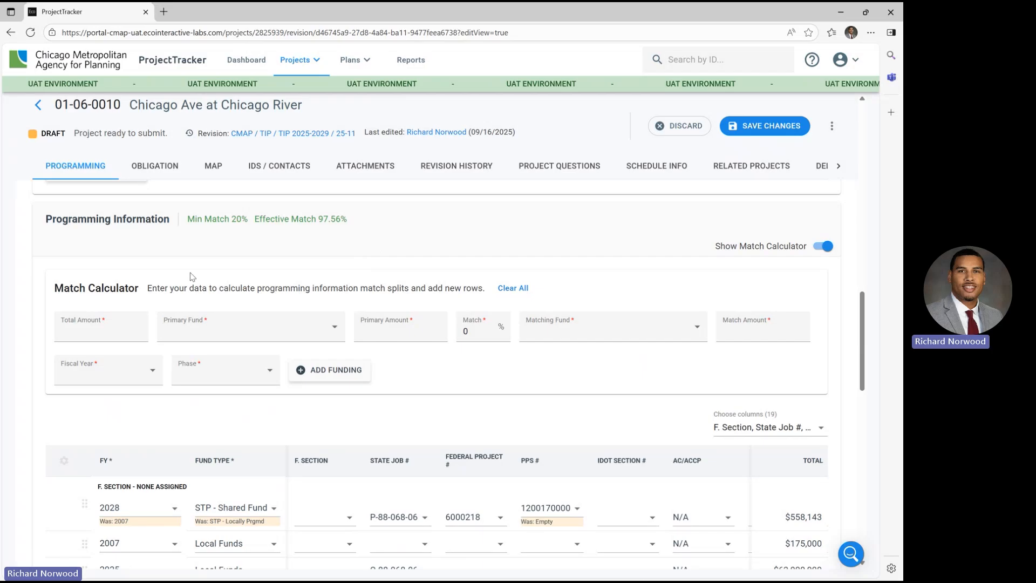
{"action": "left_click", "coordinate": [109, 328]}
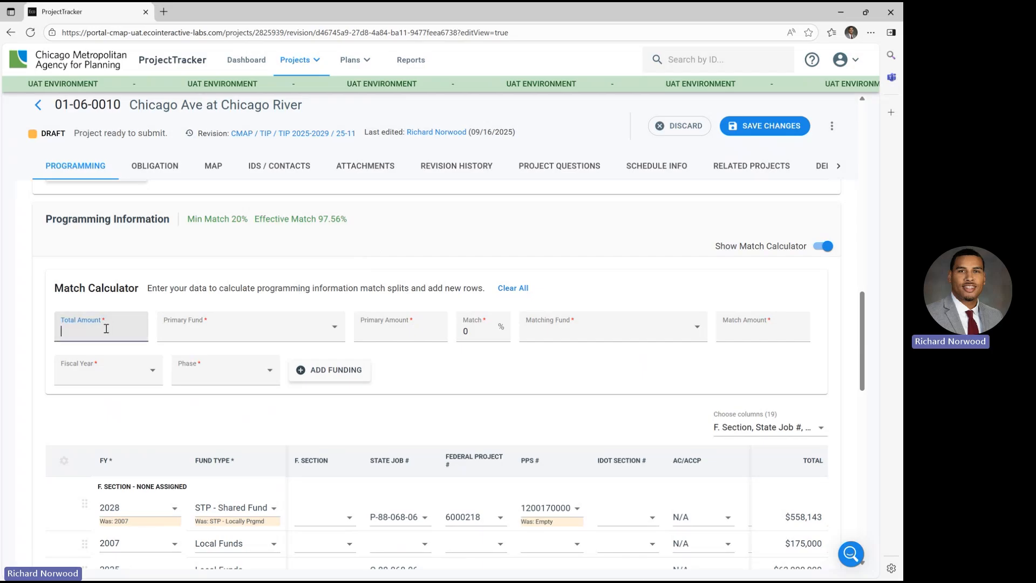
{"action": "type", "text": "2,000,000"}
{"action": "left_click", "coordinate": [220, 334]}
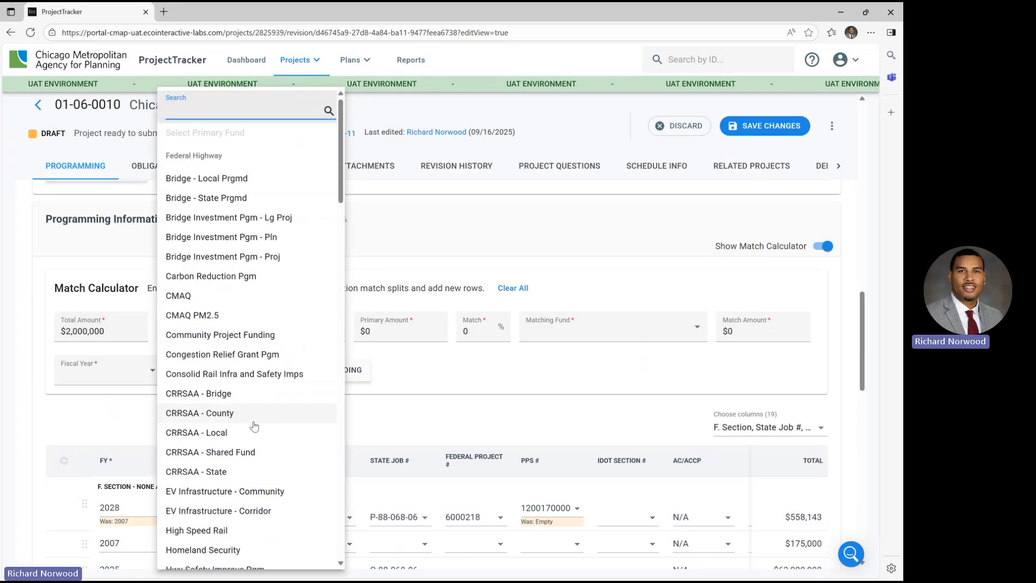
{"action": "scroll", "coordinate": [254, 423], "scroll_direction": "down", "scroll_amount": 1}
{"action": "left_click", "coordinate": [196, 248]}
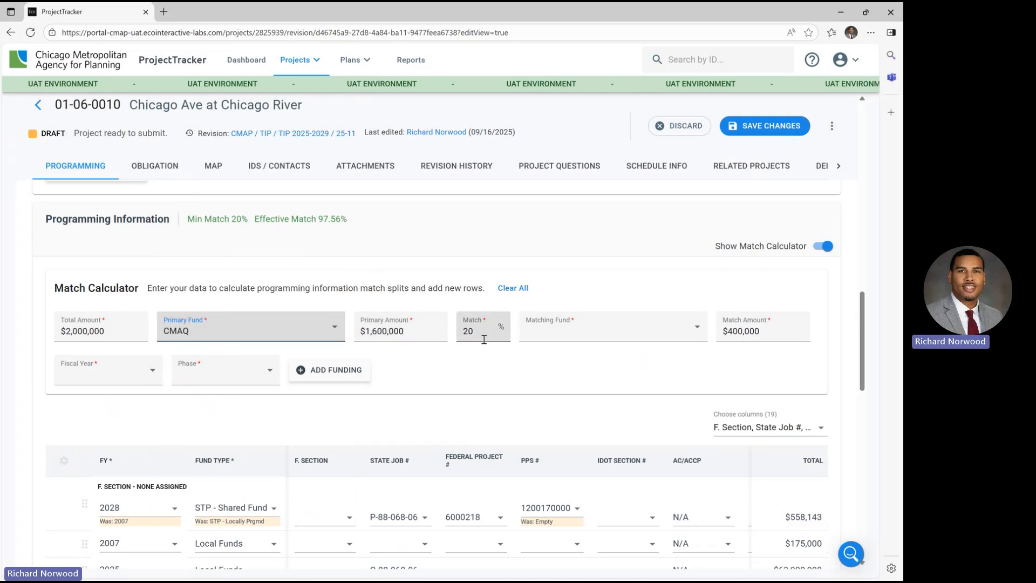
Choose Local Funds as the matching fund in the Match Calculator
{"action": "left_click", "coordinate": [572, 332]}
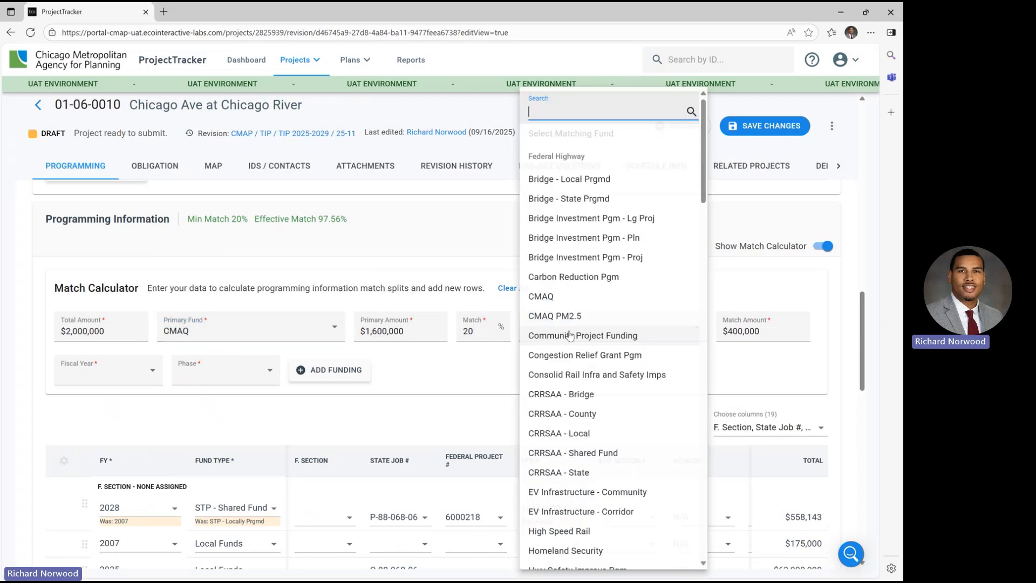
{"action": "scroll", "coordinate": [573, 356], "scroll_direction": "down", "scroll_amount": 5}
{"action": "scroll", "coordinate": [573, 362], "scroll_direction": "down", "scroll_amount": 12}
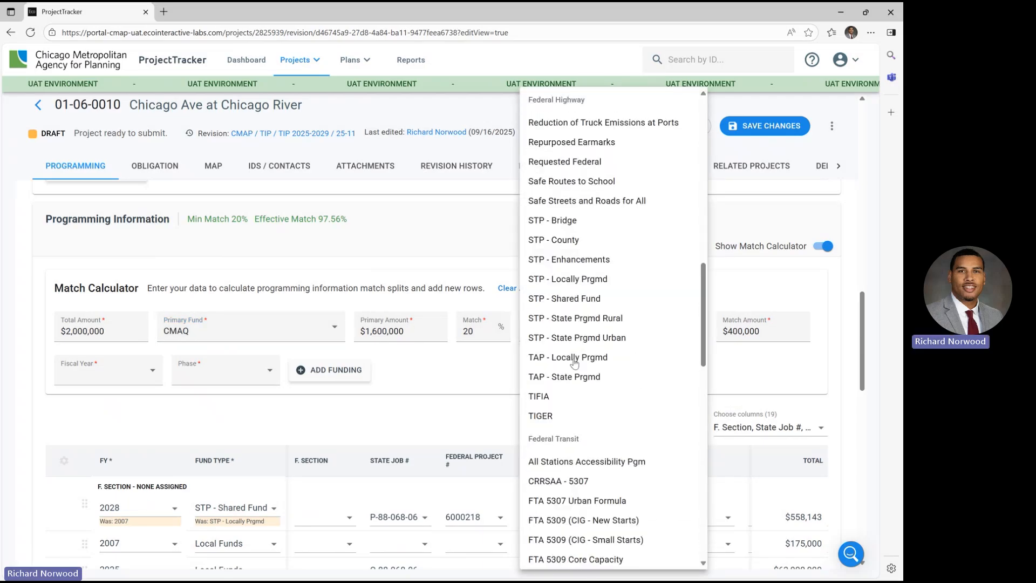
{"action": "scroll", "coordinate": [575, 370], "scroll_direction": "down", "scroll_amount": 6}
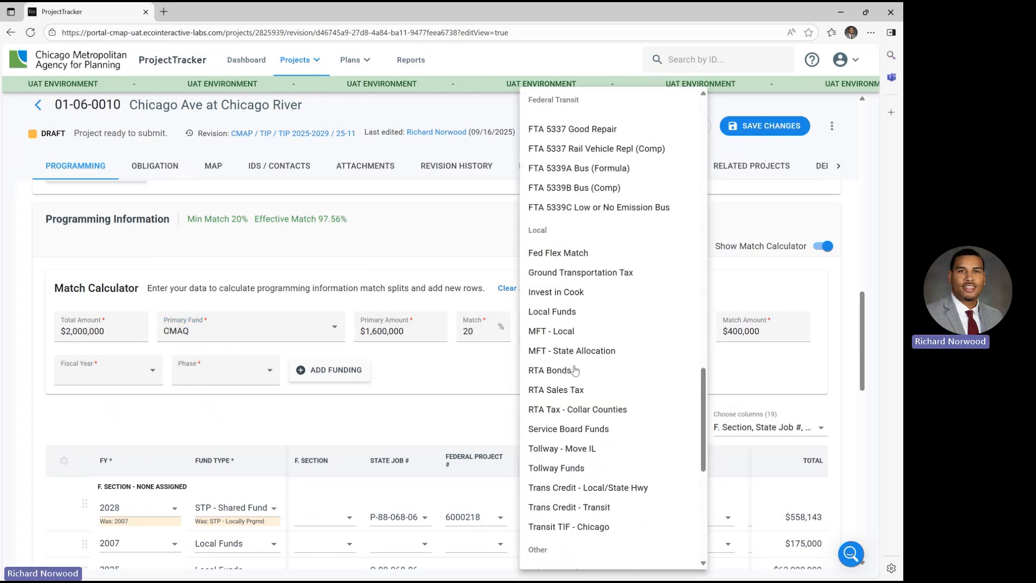
{"action": "scroll", "coordinate": [590, 354], "scroll_direction": "down", "scroll_amount": 1}
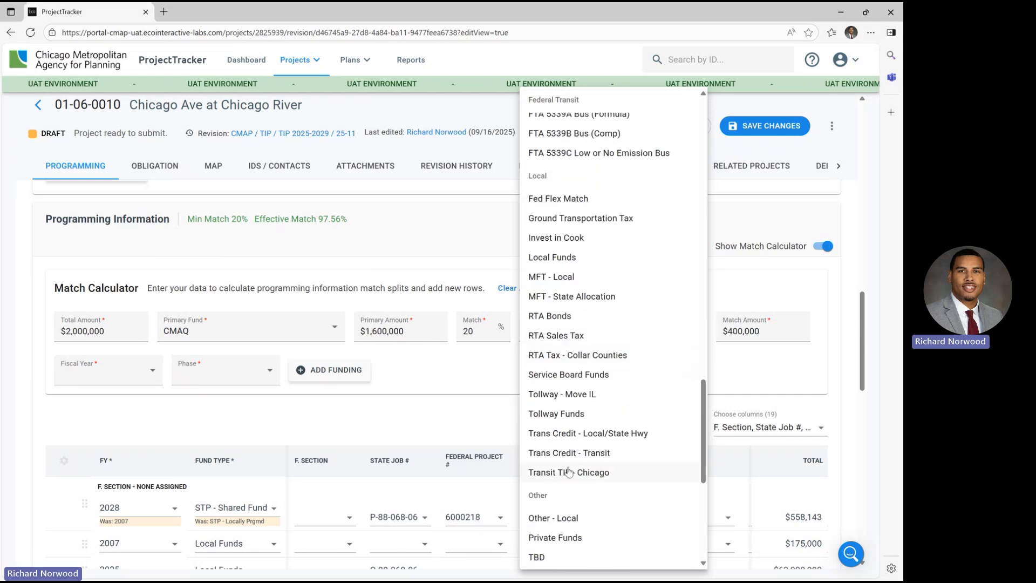
{"action": "left_click", "coordinate": [588, 257]}
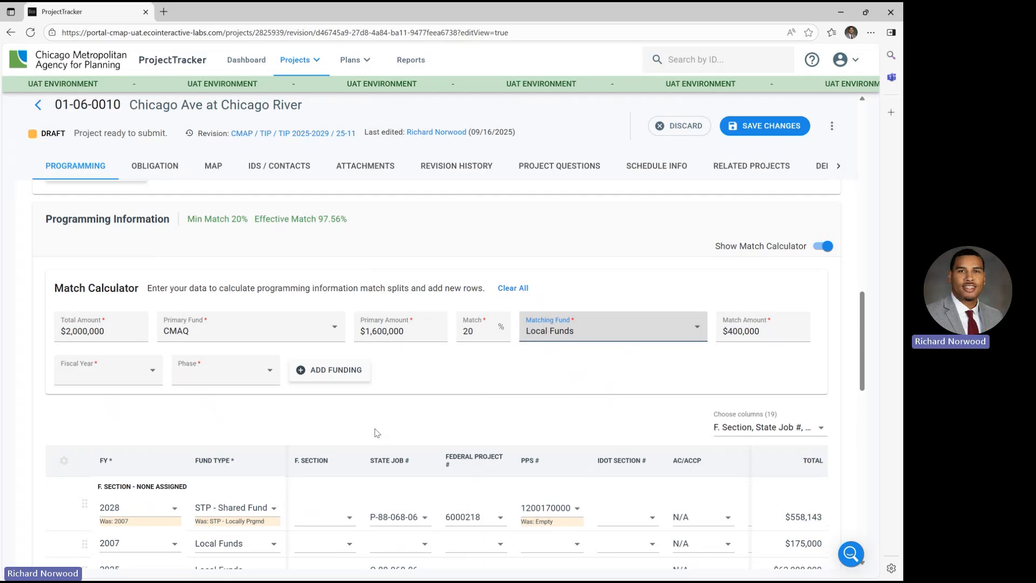
Set the Match Calculator to fiscal year 2029 and phase ENG II, and add the calculated funding to the table
{"action": "left_click", "coordinate": [151, 370]}
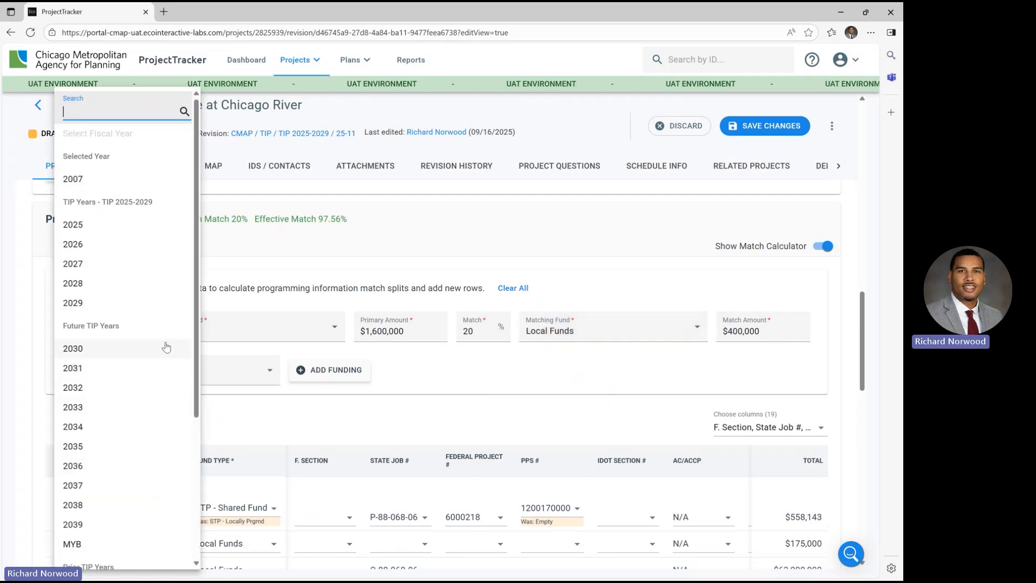
{"action": "left_click", "coordinate": [93, 302]}
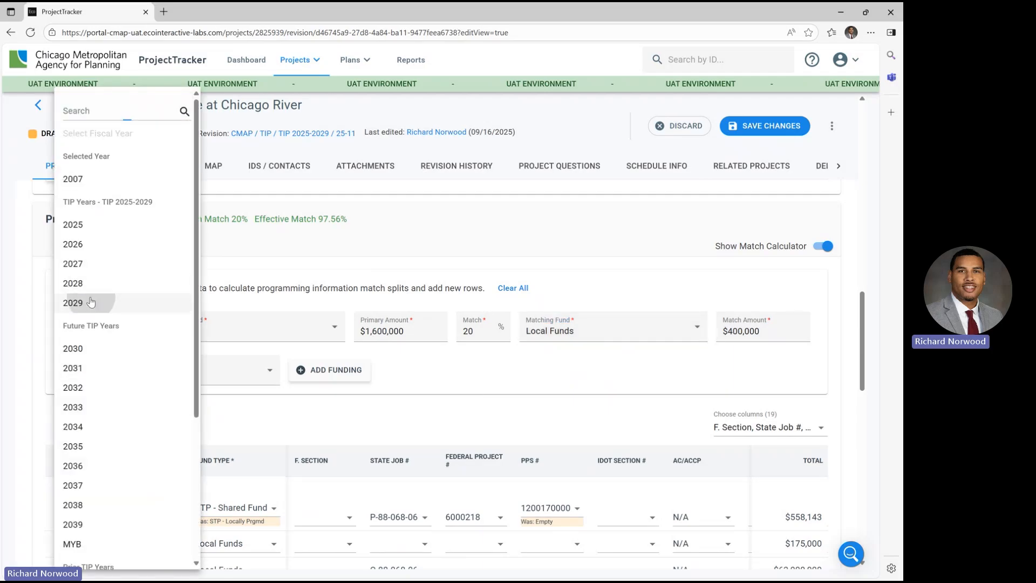
{"action": "left_click", "coordinate": [227, 372]}
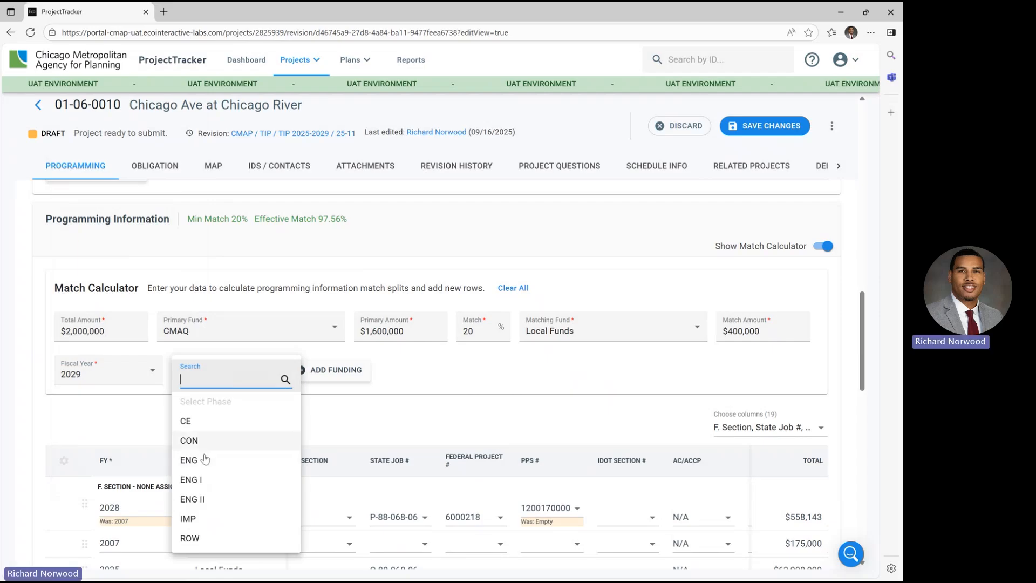
{"action": "left_click", "coordinate": [214, 502]}
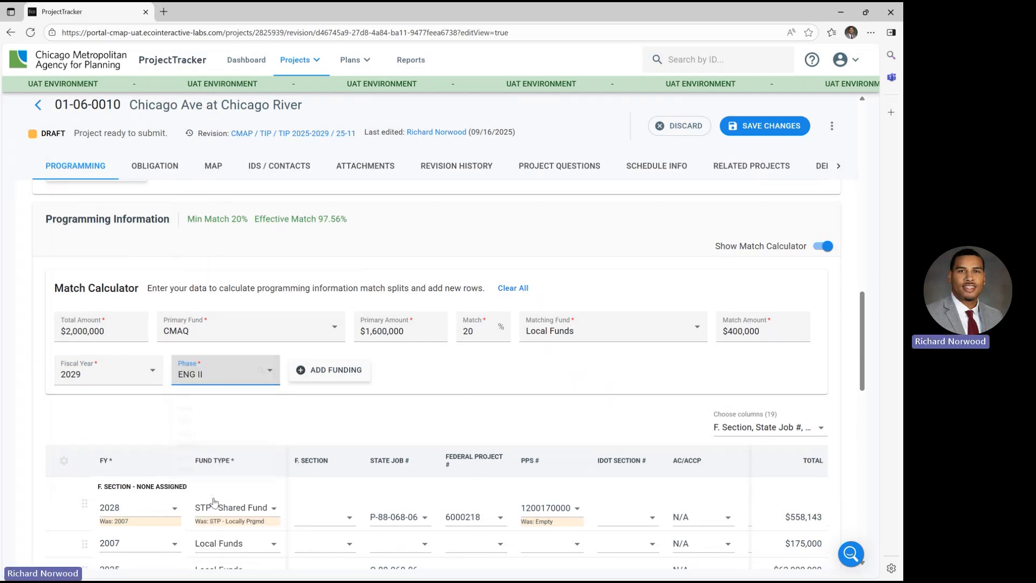
{"action": "left_click", "coordinate": [346, 378]}
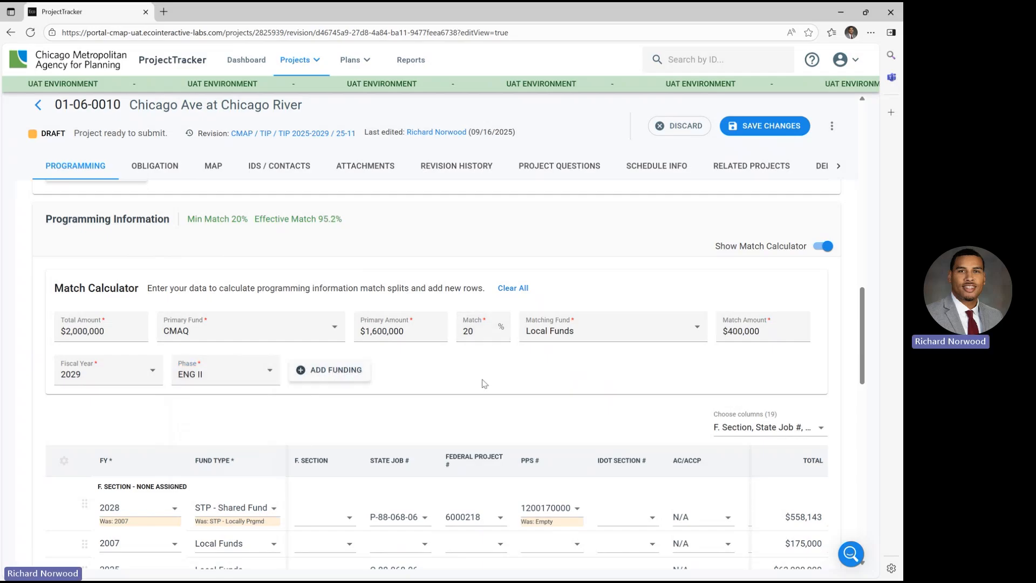
{"action": "scroll", "coordinate": [491, 386], "scroll_direction": "down", "scroll_amount": 4}
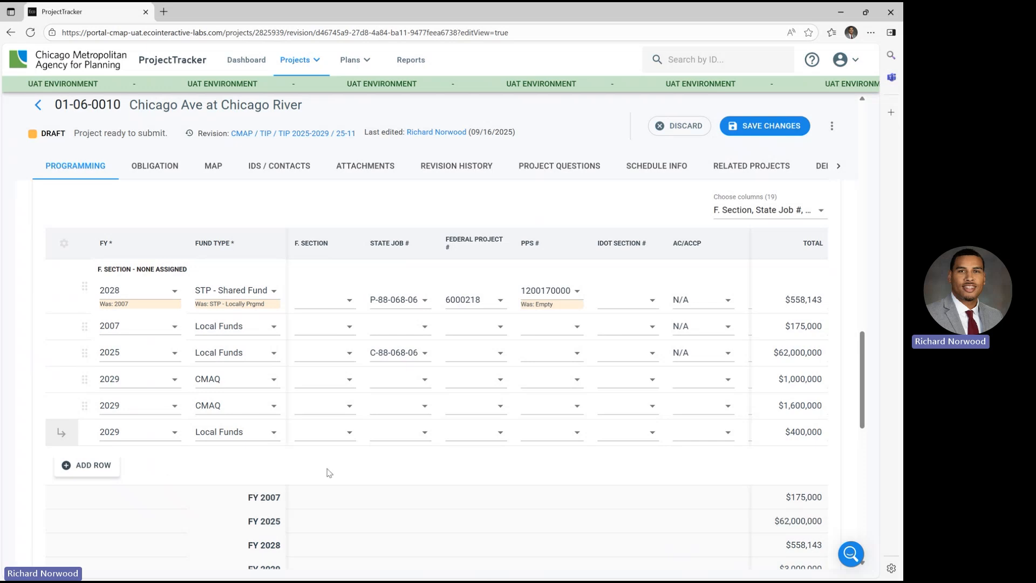
Unlink the $400,000 Local Funds row from its parent 2029 CMAQ row and link it again as a child
{"action": "scroll", "coordinate": [331, 489], "scroll_direction": "up", "scroll_amount": 2}
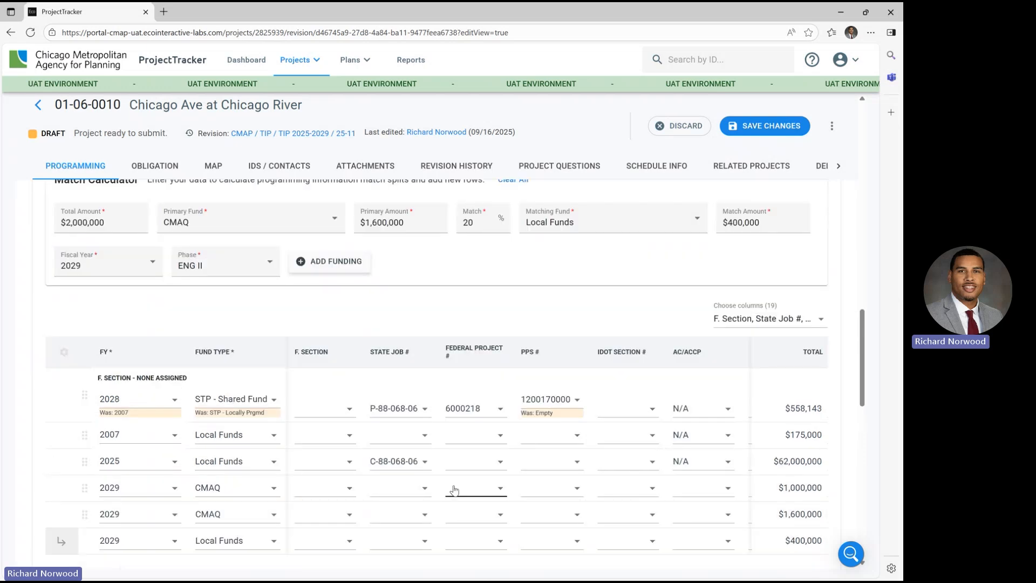
{"action": "scroll", "coordinate": [449, 321], "scroll_direction": "down", "scroll_amount": 2}
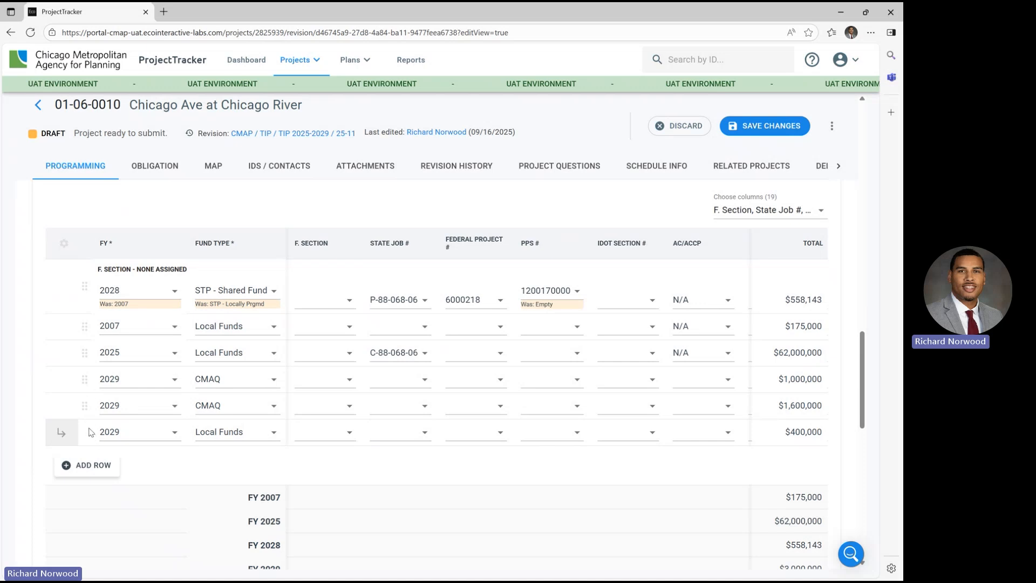
{"action": "left_click", "coordinate": [62, 434]}
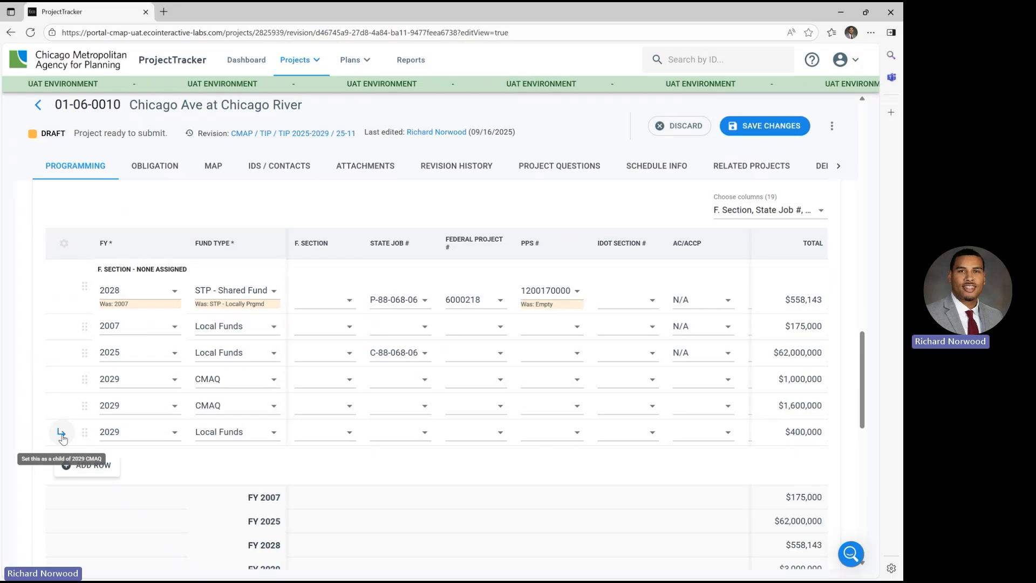
{"action": "left_click", "coordinate": [62, 434]}
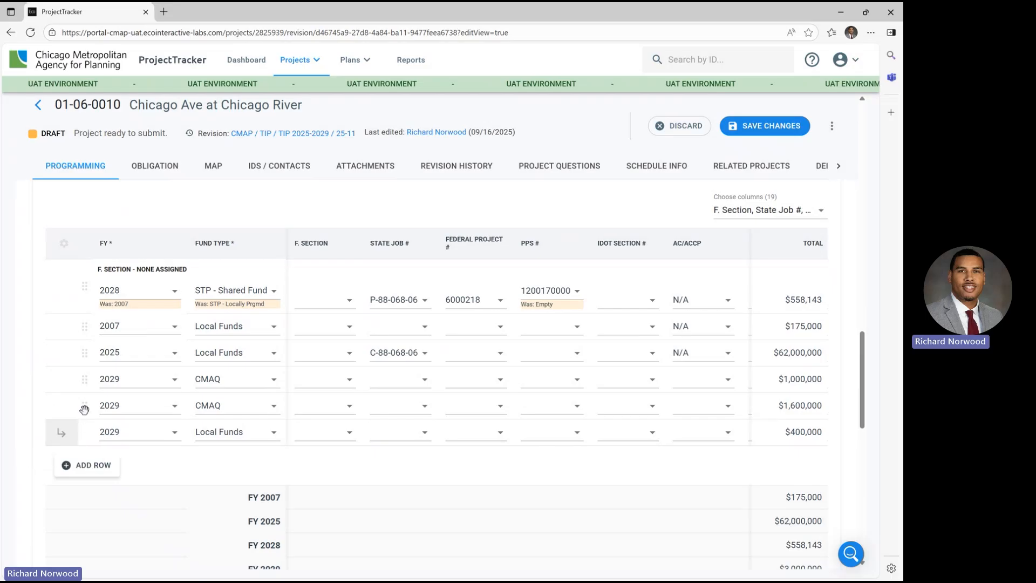
Move the $1,600,000 CMAQ row with its linked match row to the start of the funding table and back to the end
{"action": "left_click_drag", "start_coordinate": [84, 409], "coordinate": [80, 278]}
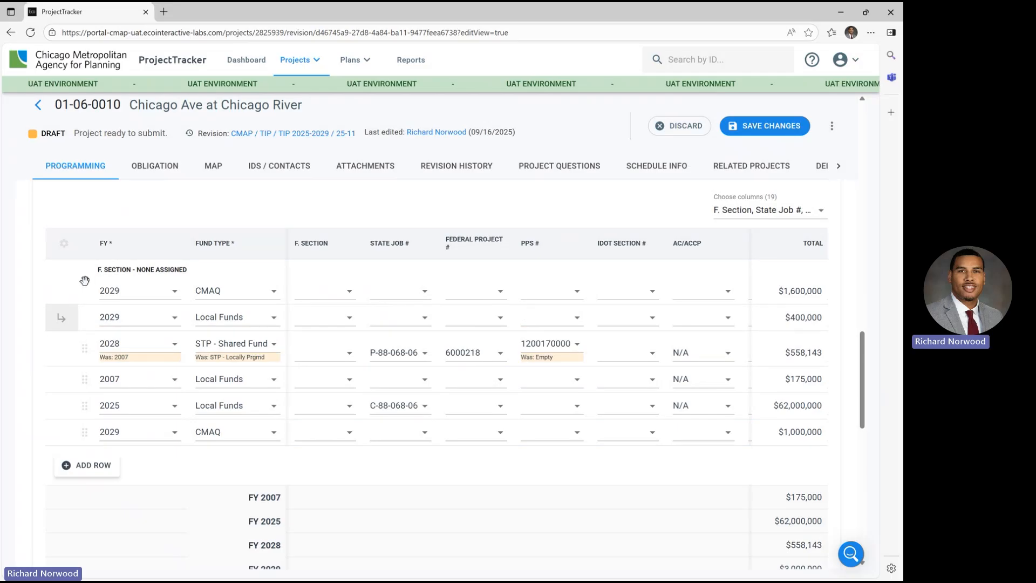
{"action": "left_click_drag", "start_coordinate": [85, 281], "coordinate": [81, 424]}
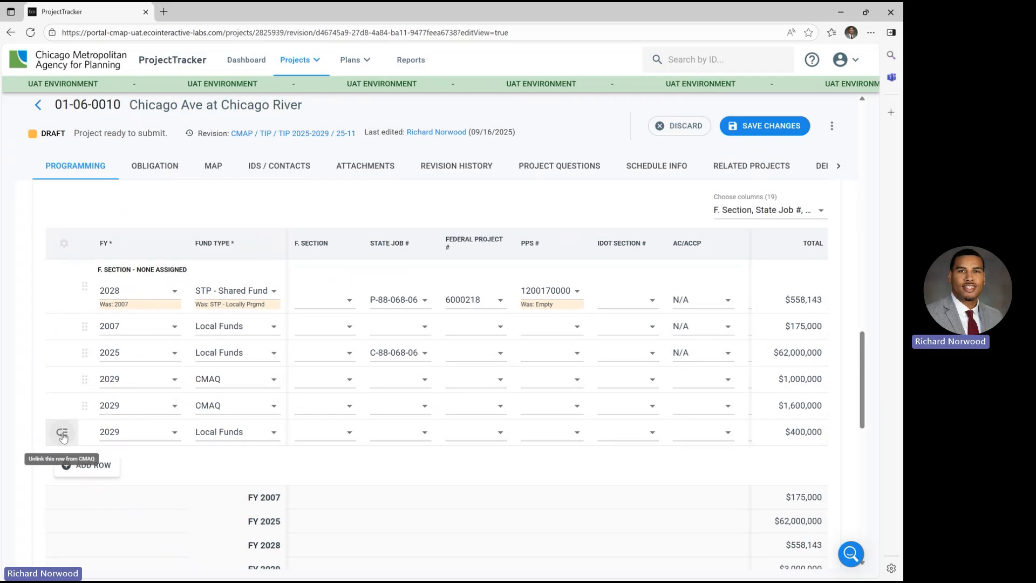
{"action": "mouse_move", "coordinate": [84, 287]}
{"action": "left_mouse_down"}
{"action": "mouse_move", "coordinate": [85, 330]}
{"action": "mouse_move", "coordinate": [92, 290]}
{"action": "left_mouse_up"}
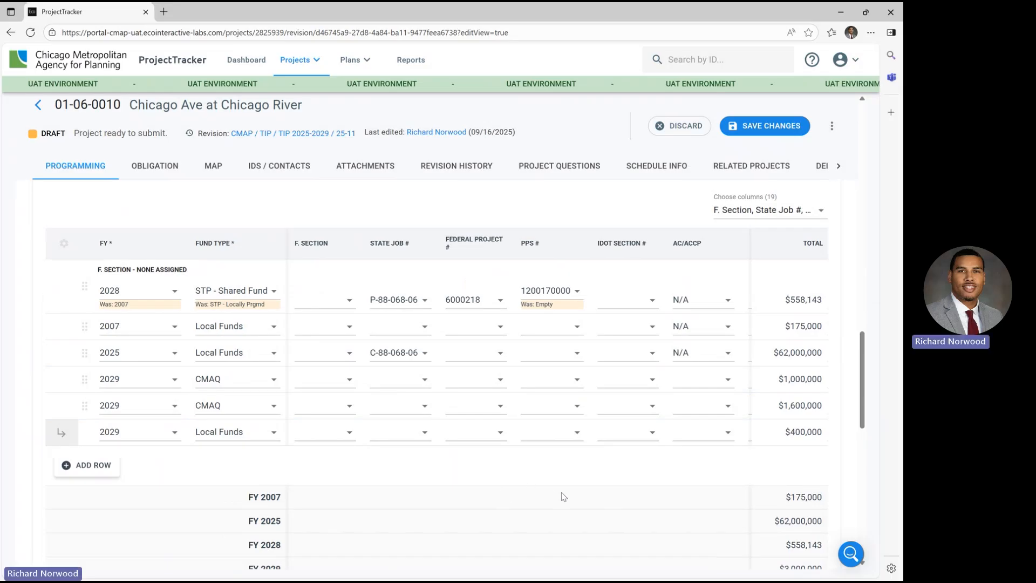
Examine the funding totals by year and fund type, the change reason details and the prior project revision comparison
{"action": "scroll", "coordinate": [563, 496], "scroll_direction": "down", "scroll_amount": 1}
{"action": "scroll", "coordinate": [563, 497], "scroll_direction": "down", "scroll_amount": 2}
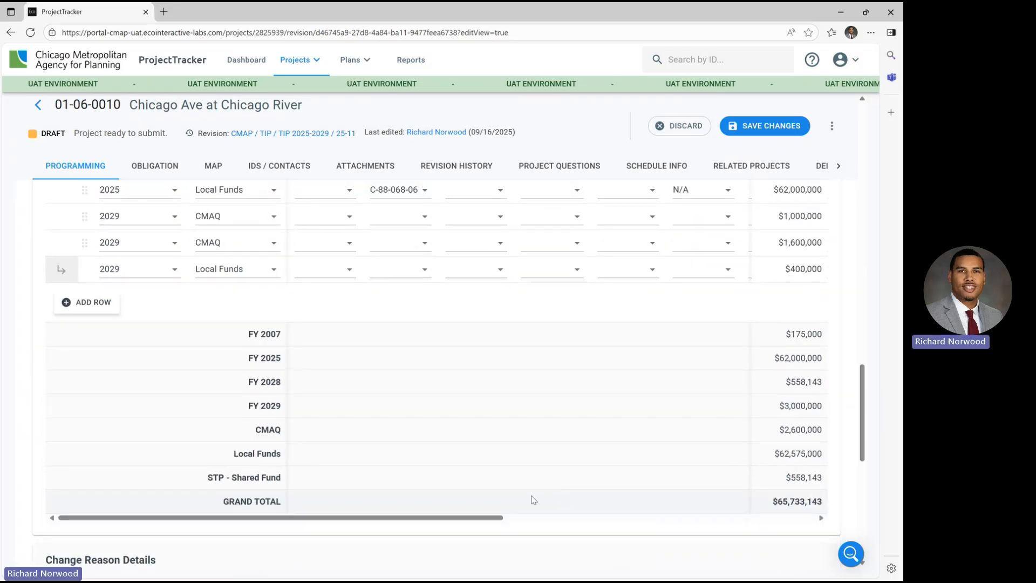
{"action": "left_click_drag", "start_coordinate": [450, 522], "coordinate": [472, 519]}
{"action": "scroll", "coordinate": [350, 493], "scroll_direction": "down", "scroll_amount": 5}
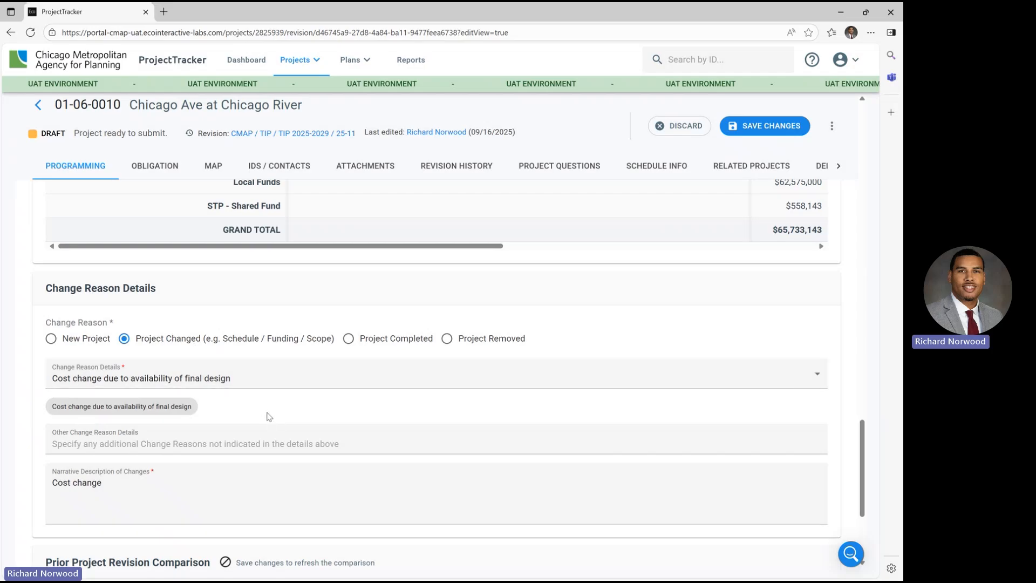
{"action": "scroll", "coordinate": [275, 414], "scroll_direction": "down", "scroll_amount": 1}
{"action": "scroll", "coordinate": [281, 398], "scroll_direction": "down", "scroll_amount": 1}
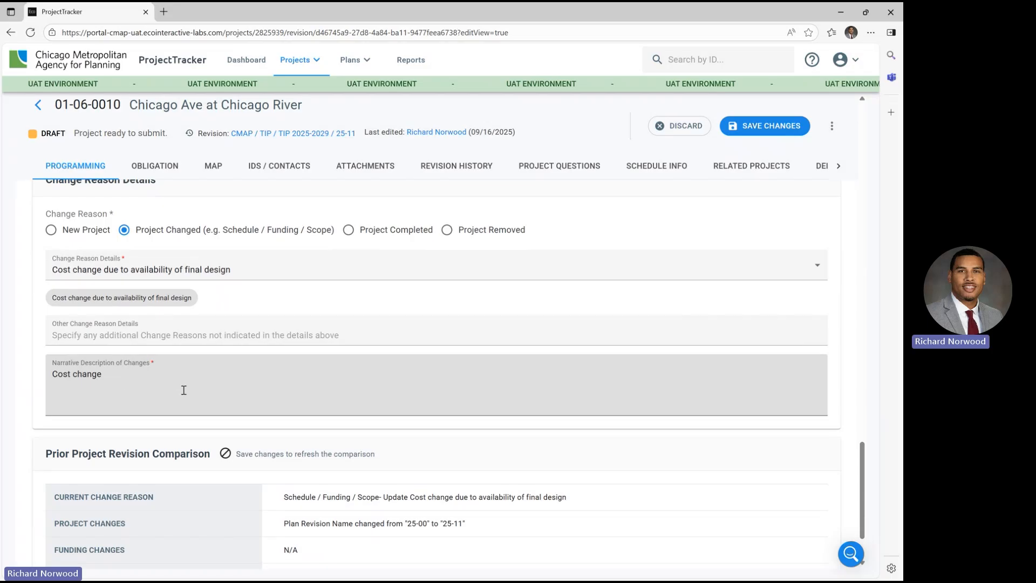
{"action": "scroll", "coordinate": [410, 402], "scroll_direction": "down", "scroll_amount": 2}
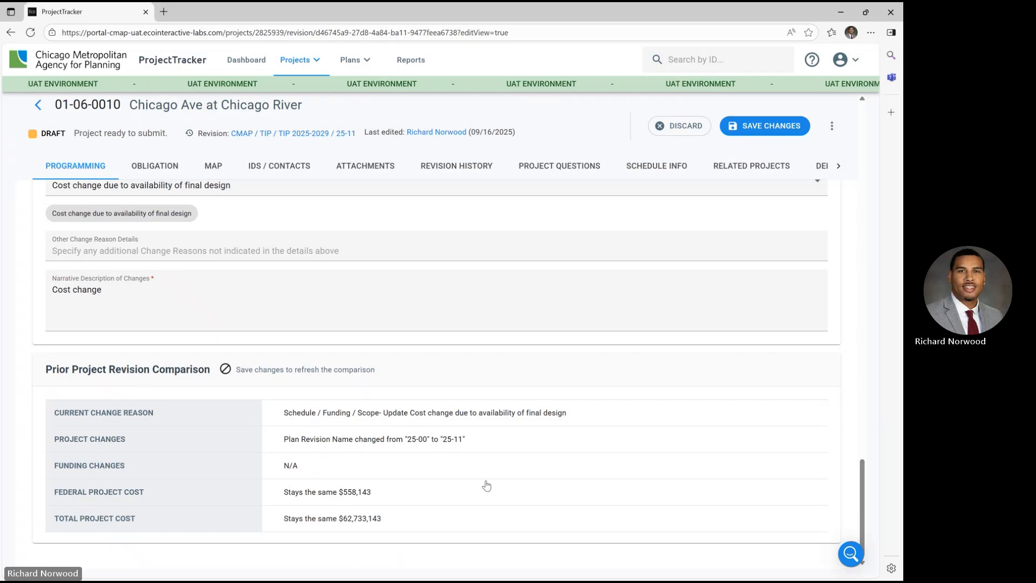
{"action": "scroll", "coordinate": [487, 485], "scroll_direction": "up", "scroll_amount": 4}
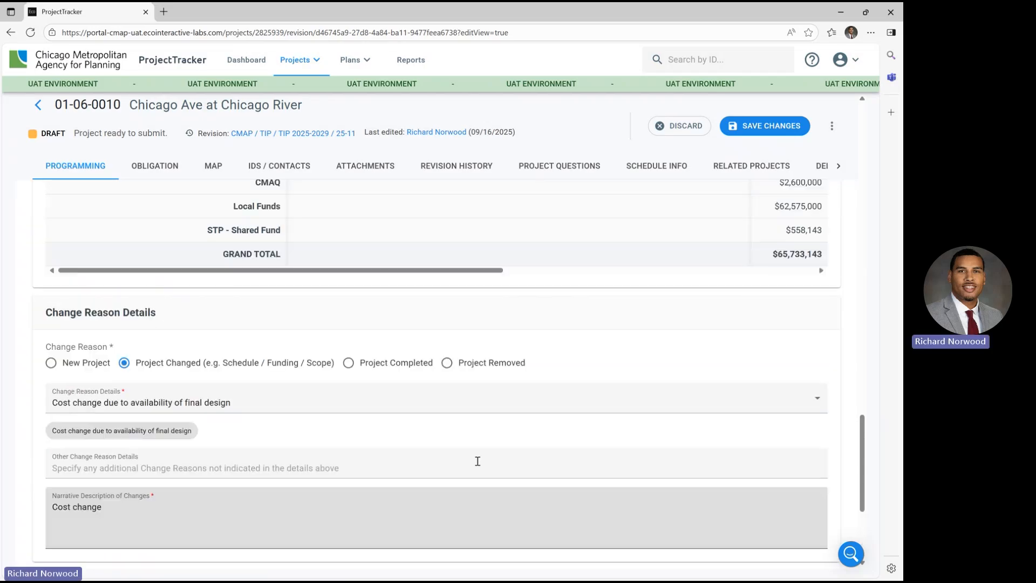
{"action": "scroll", "coordinate": [537, 504], "scroll_direction": "up", "scroll_amount": 1}
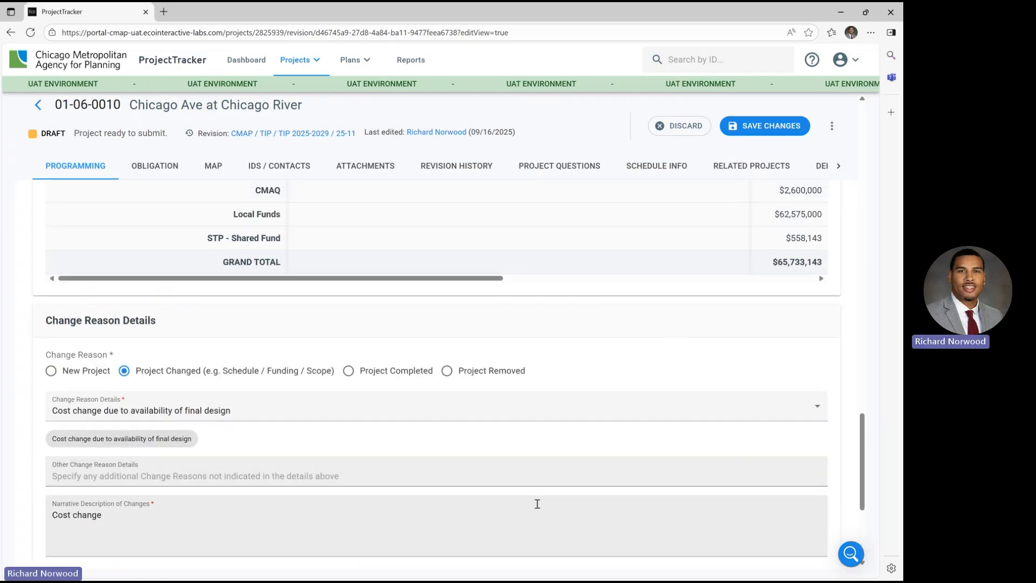
{"action": "scroll", "coordinate": [537, 503], "scroll_direction": "up", "scroll_amount": 3}
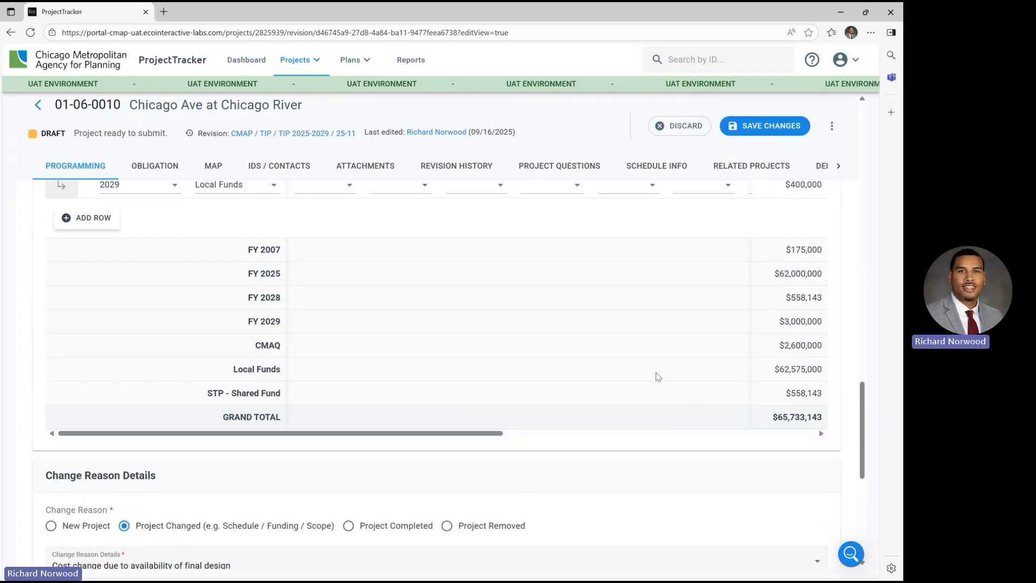
Save the changes to project 01-06-0010 and submit it for review
{"action": "scroll", "coordinate": [458, 494], "scroll_direction": "up", "scroll_amount": 10}
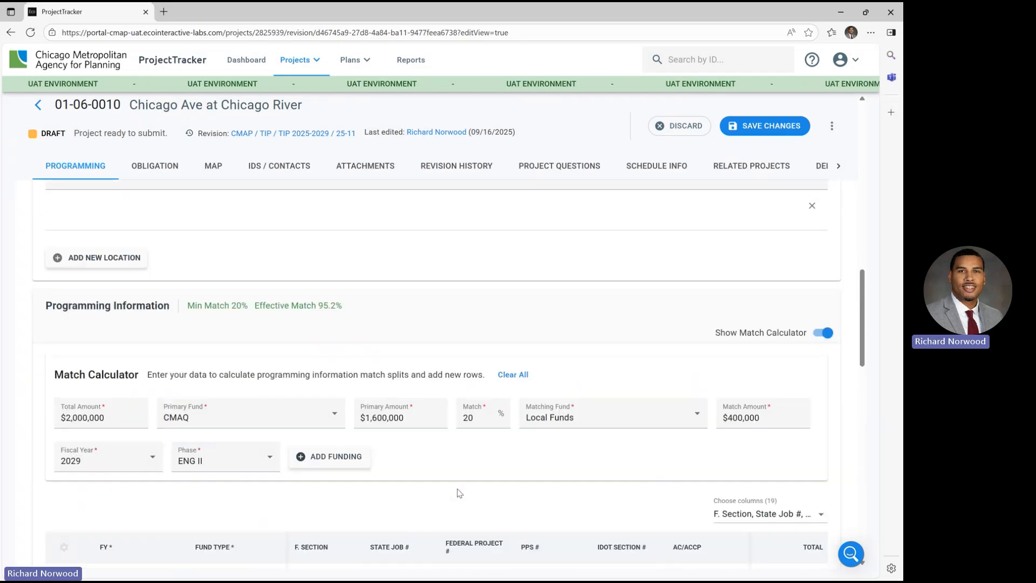
{"action": "scroll", "coordinate": [459, 492], "scroll_direction": "up", "scroll_amount": 10}
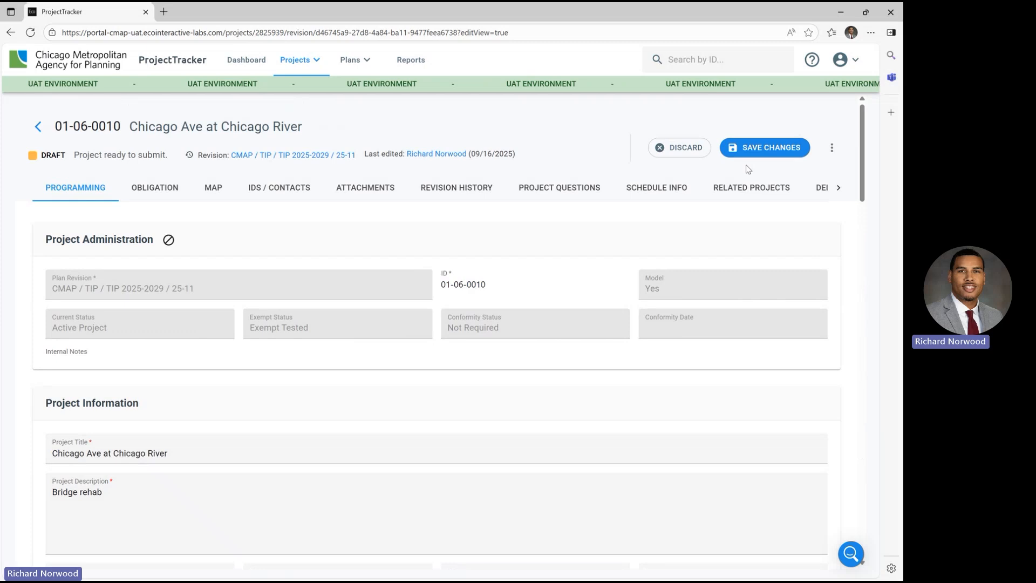
{"action": "left_click", "coordinate": [751, 155]}
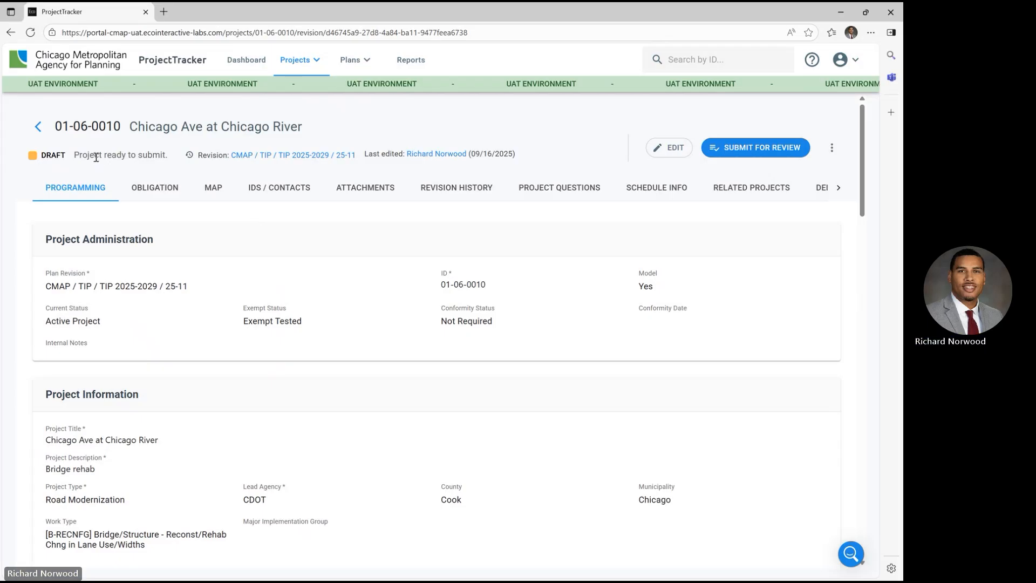
{"action": "left_click", "coordinate": [787, 154]}
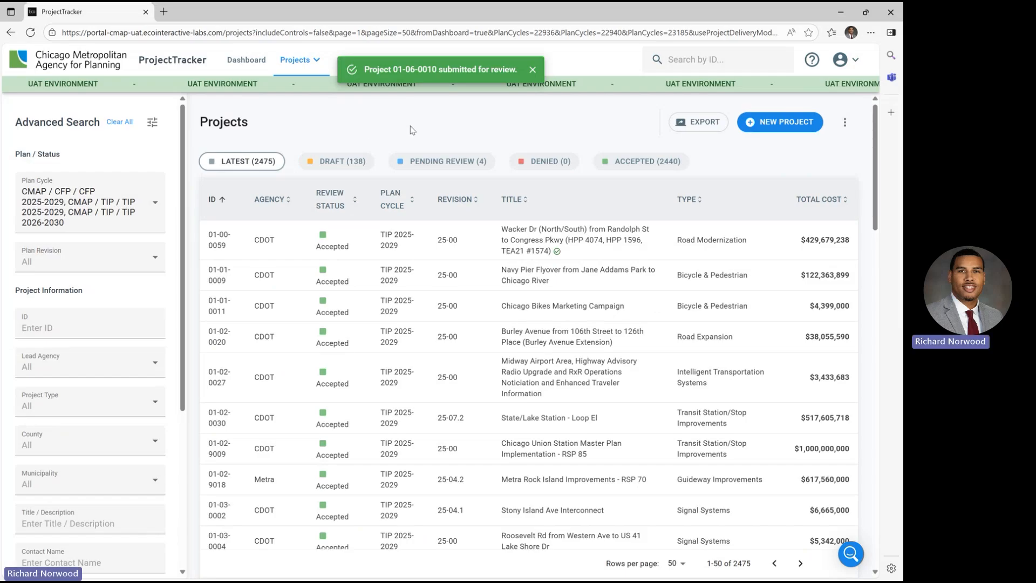
Open project 01-06-0010 from the projects pending review, unsubmit it and submit it for review again
{"action": "left_click", "coordinate": [463, 163]}
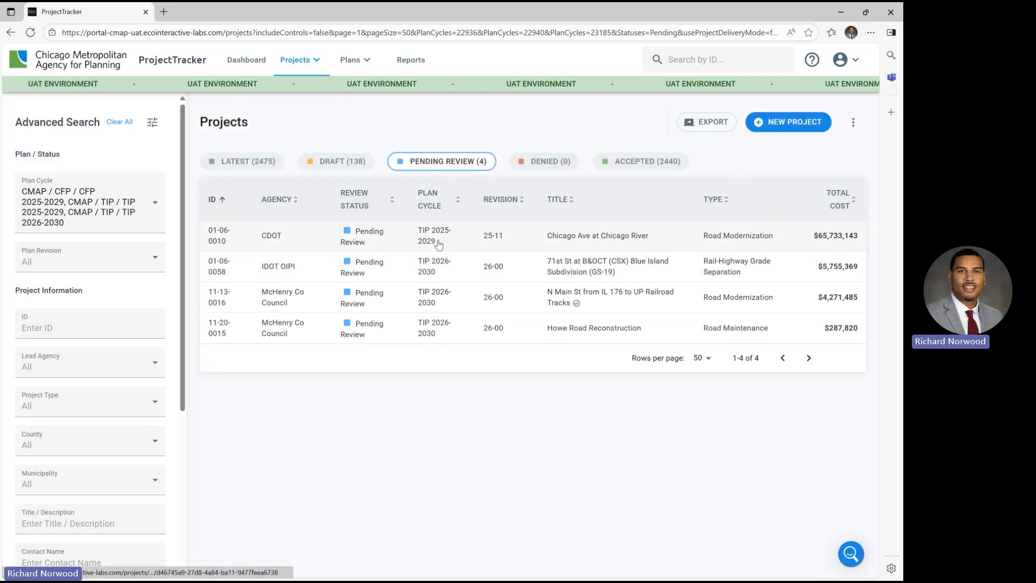
{"action": "left_click", "coordinate": [389, 242]}
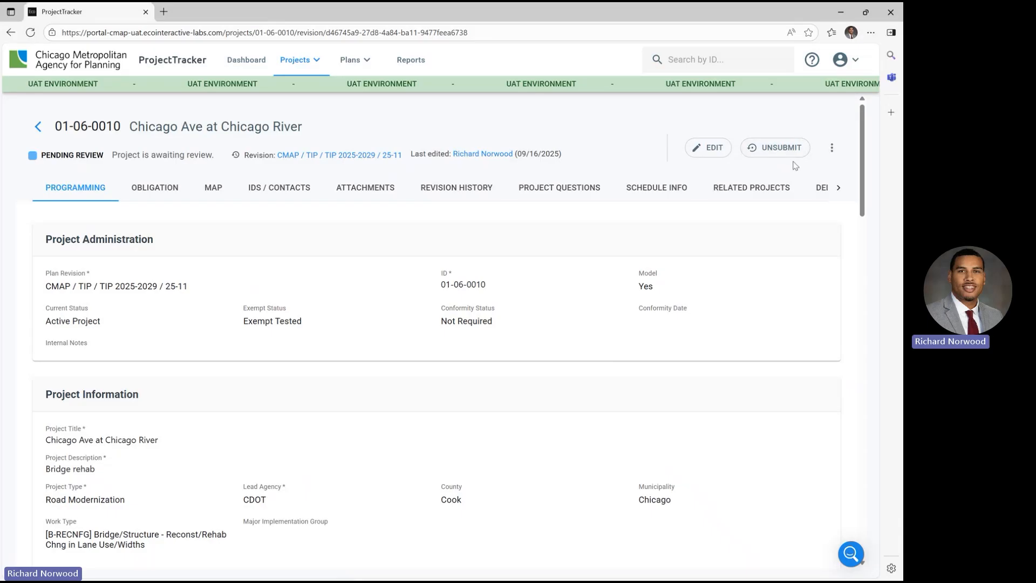
{"action": "left_click", "coordinate": [784, 154]}
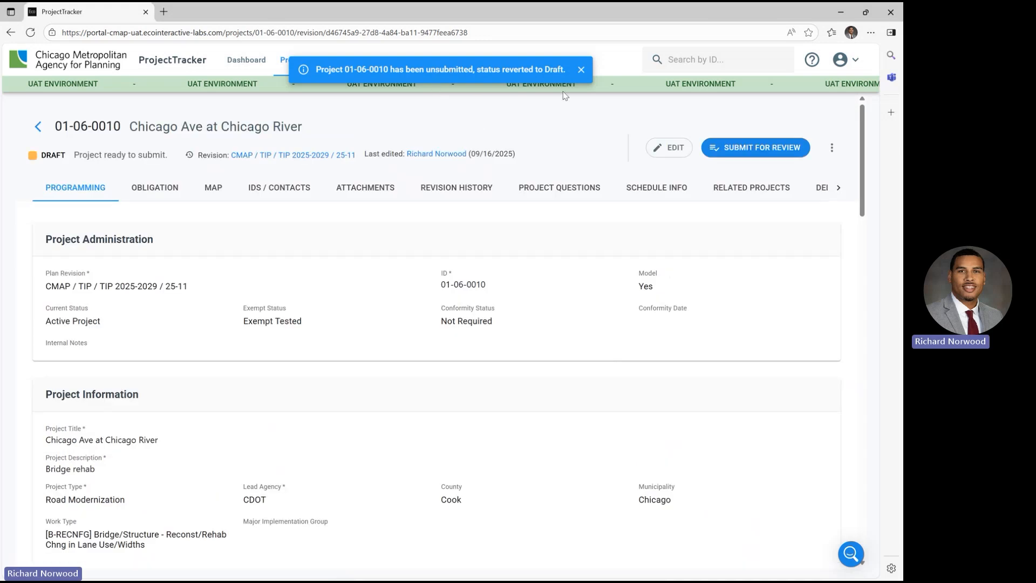
{"action": "left_click", "coordinate": [766, 156]}
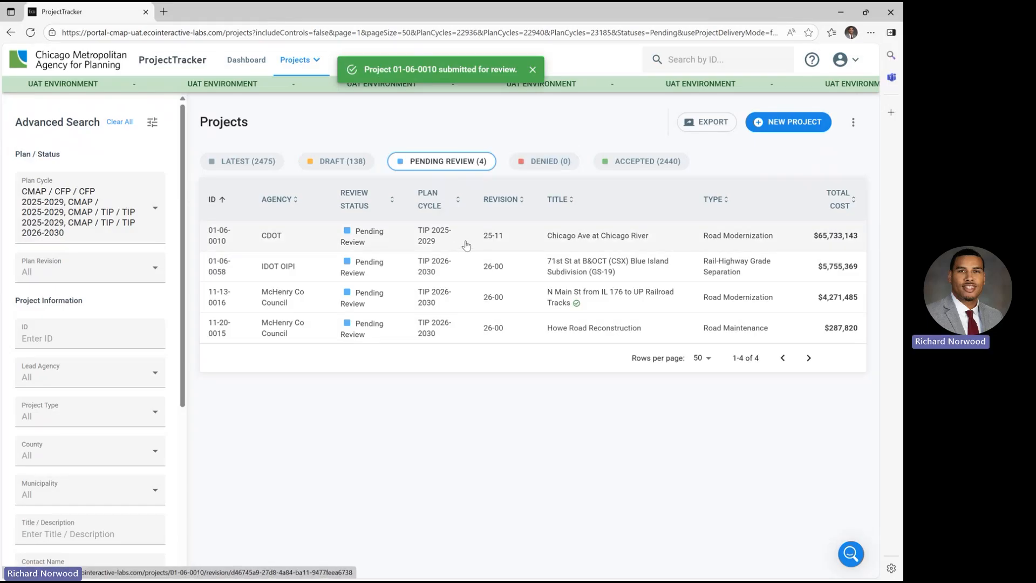
Open the pending project 01-06-0010 and examine its FHWA programmed, obligated and expended summaries, details and program codes
{"action": "left_click", "coordinate": [466, 245]}
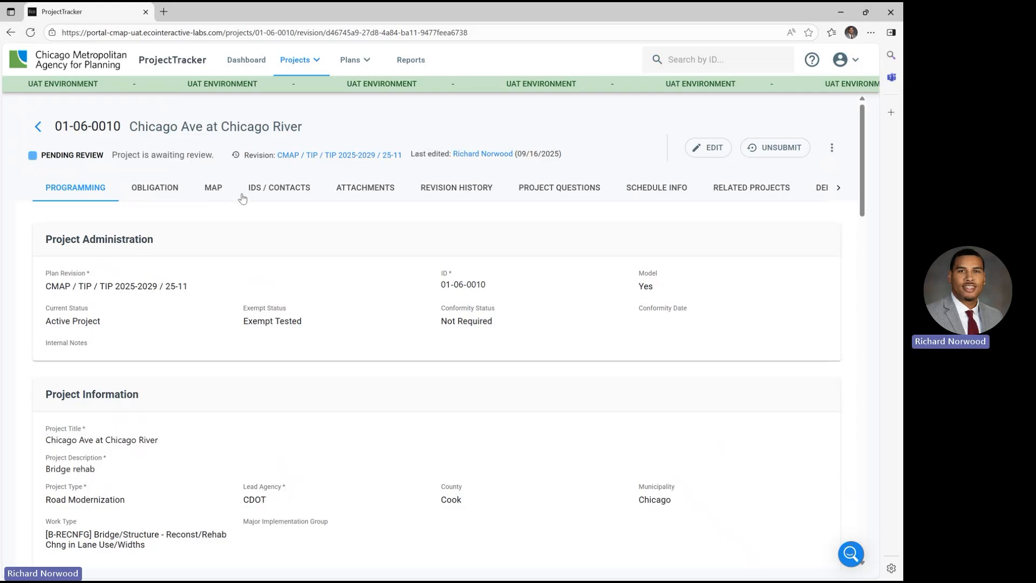
{"action": "left_click", "coordinate": [168, 190]}
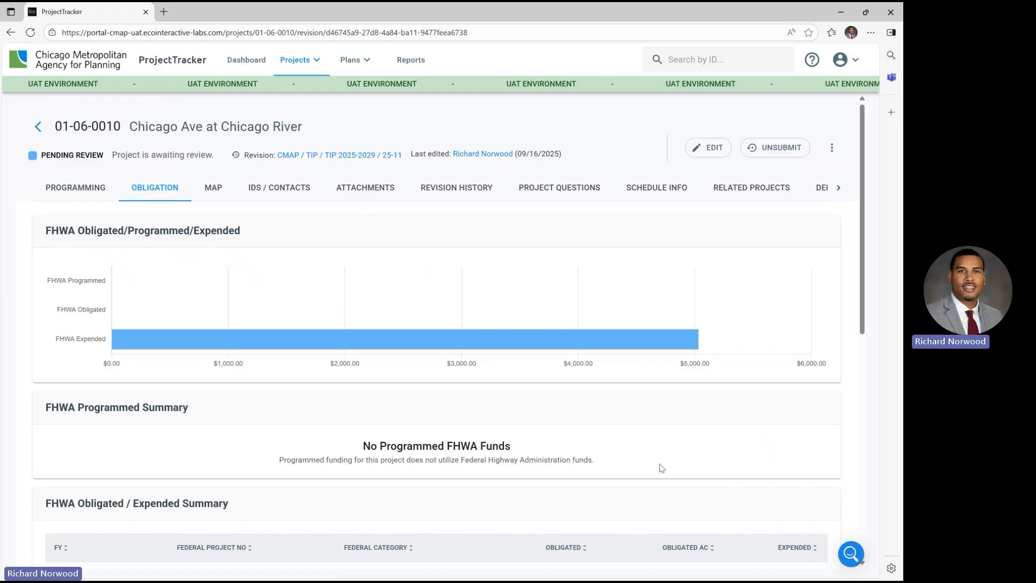
{"action": "scroll", "coordinate": [661, 467], "scroll_direction": "down", "scroll_amount": 1}
{"action": "scroll", "coordinate": [663, 468], "scroll_direction": "down", "scroll_amount": 3}
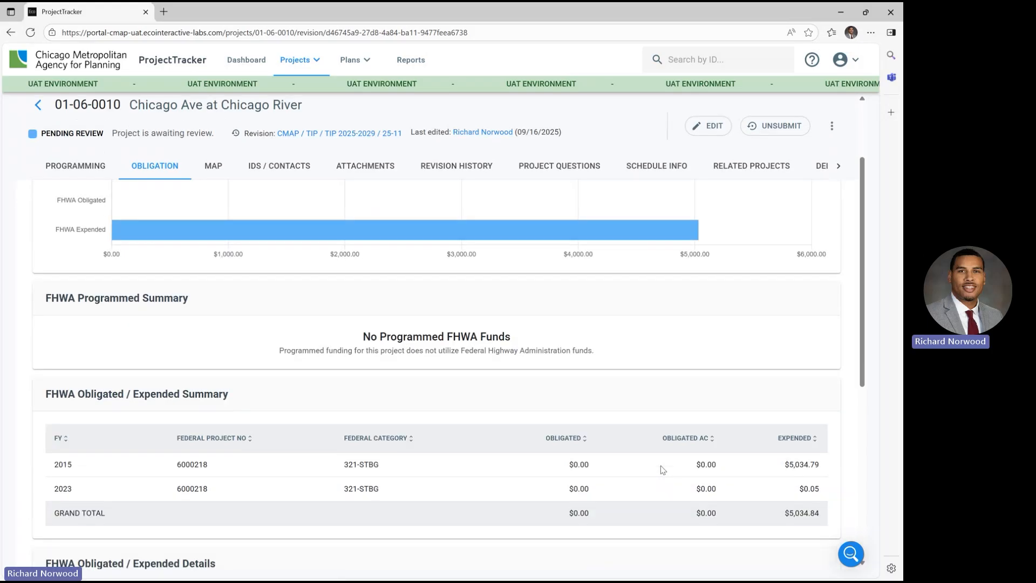
{"action": "scroll", "coordinate": [662, 470], "scroll_direction": "down", "scroll_amount": 3}
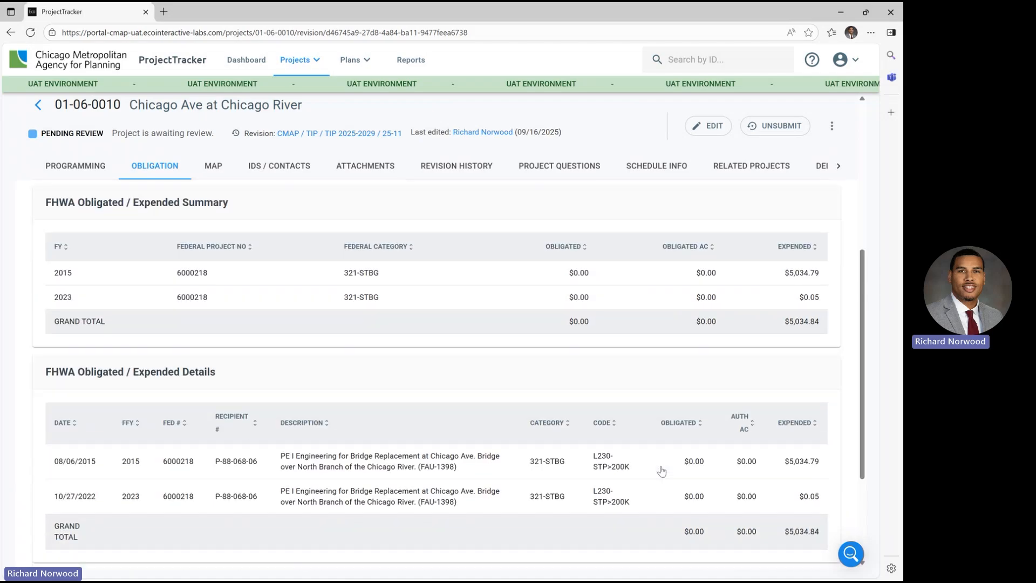
{"action": "scroll", "coordinate": [663, 470], "scroll_direction": "down", "scroll_amount": 2}
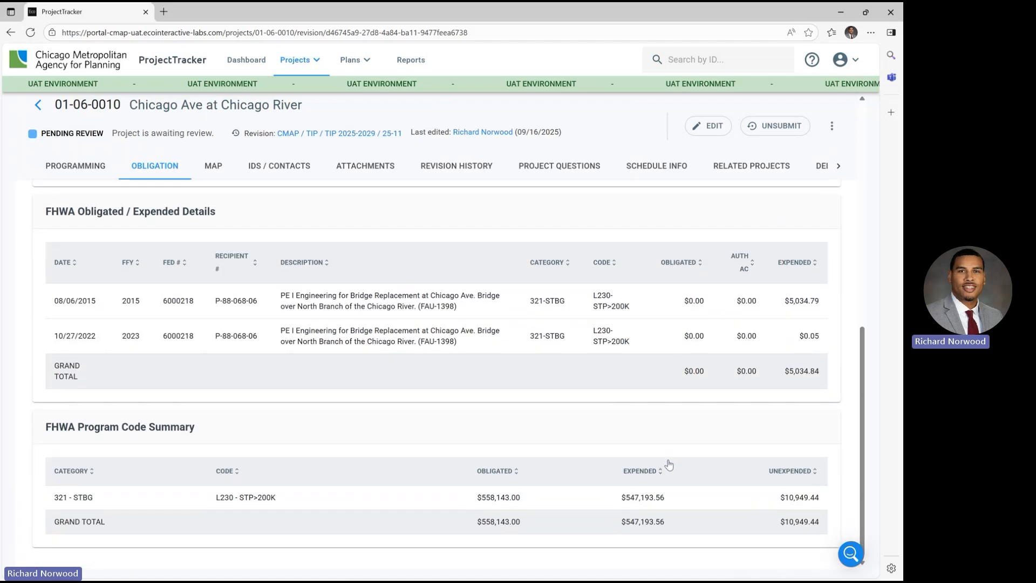
{"action": "scroll", "coordinate": [668, 464], "scroll_direction": "up", "scroll_amount": 6}
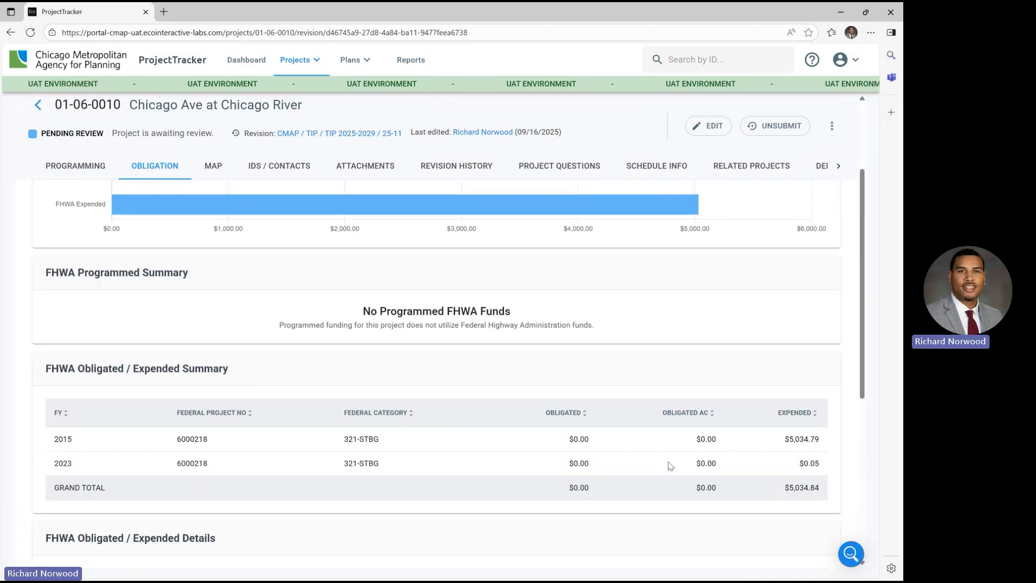
{"action": "scroll", "coordinate": [668, 461], "scroll_direction": "up", "scroll_amount": 3}
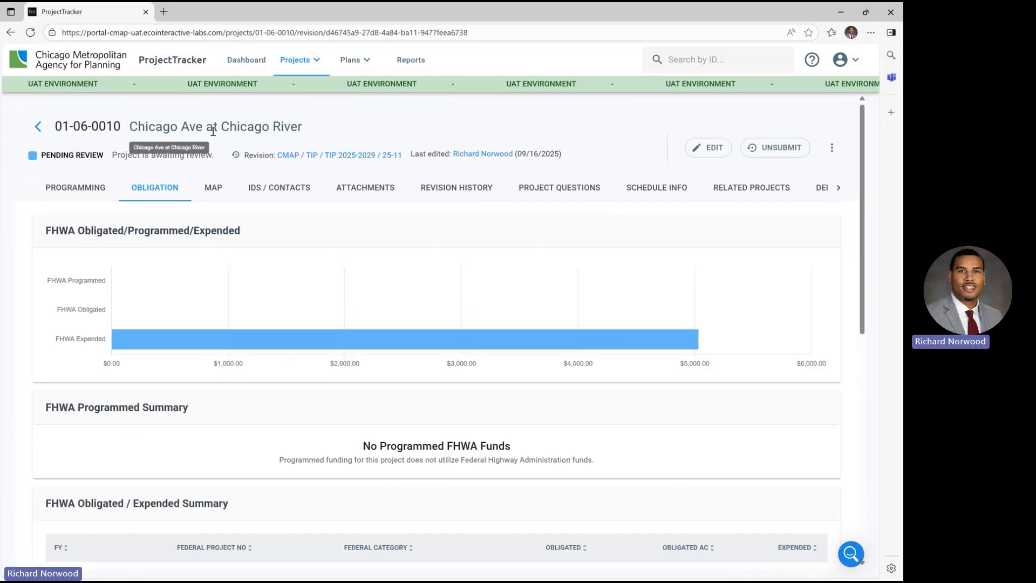
Open the map of project 01-06-0010 for editing and bring downtown Chicago around the Chicago River into view
{"action": "left_click", "coordinate": [214, 190]}
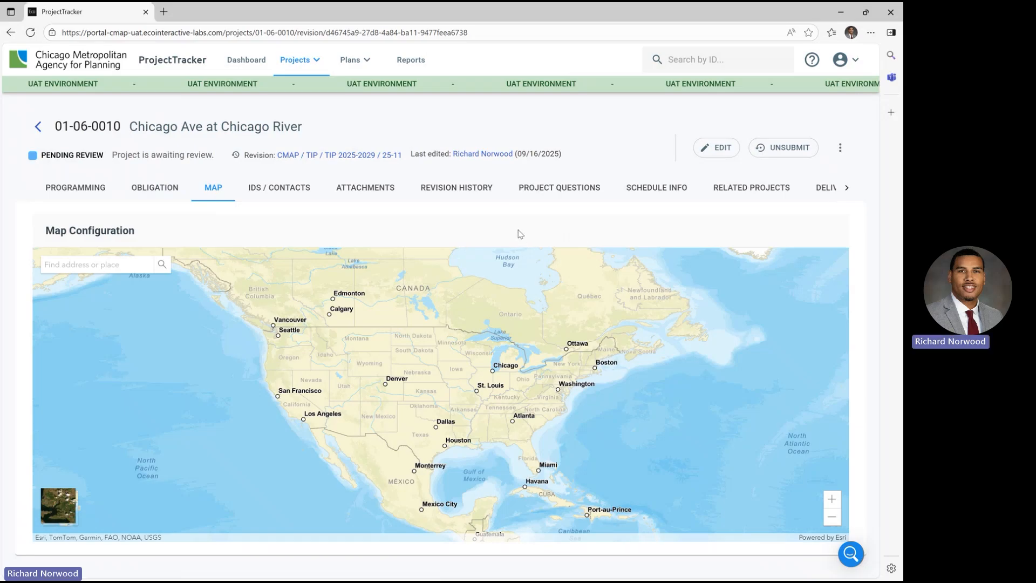
{"action": "left_click", "coordinate": [715, 157]}
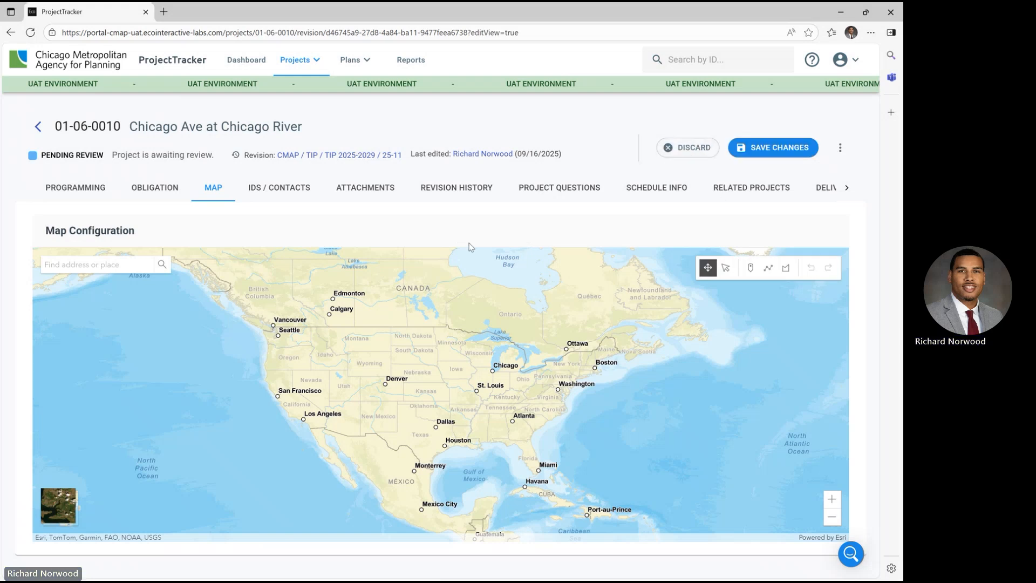
{"action": "scroll", "coordinate": [476, 336], "scroll_direction": "up", "scroll_amount": 3}
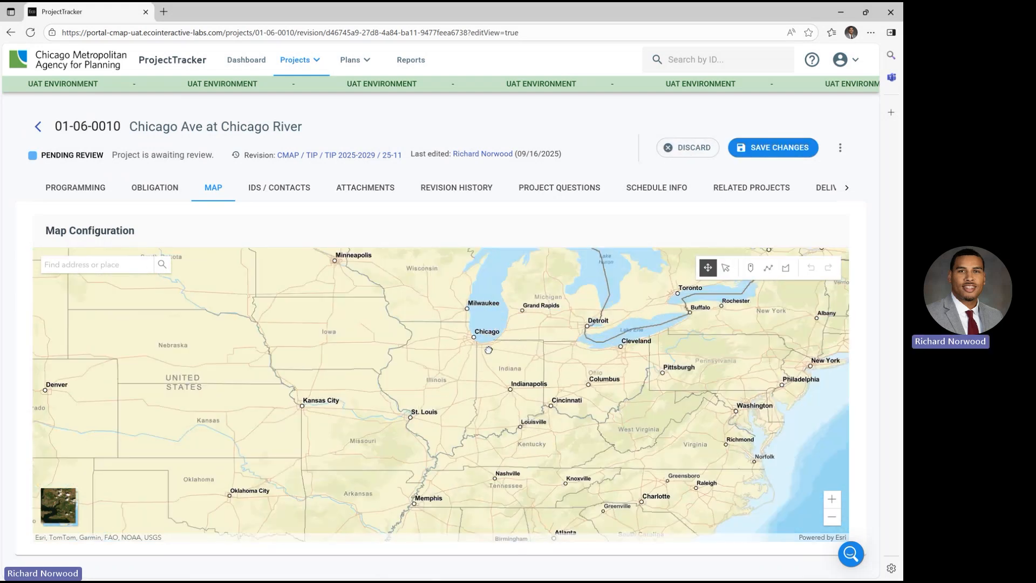
{"action": "scroll", "coordinate": [476, 336], "scroll_direction": "up", "scroll_amount": 2}
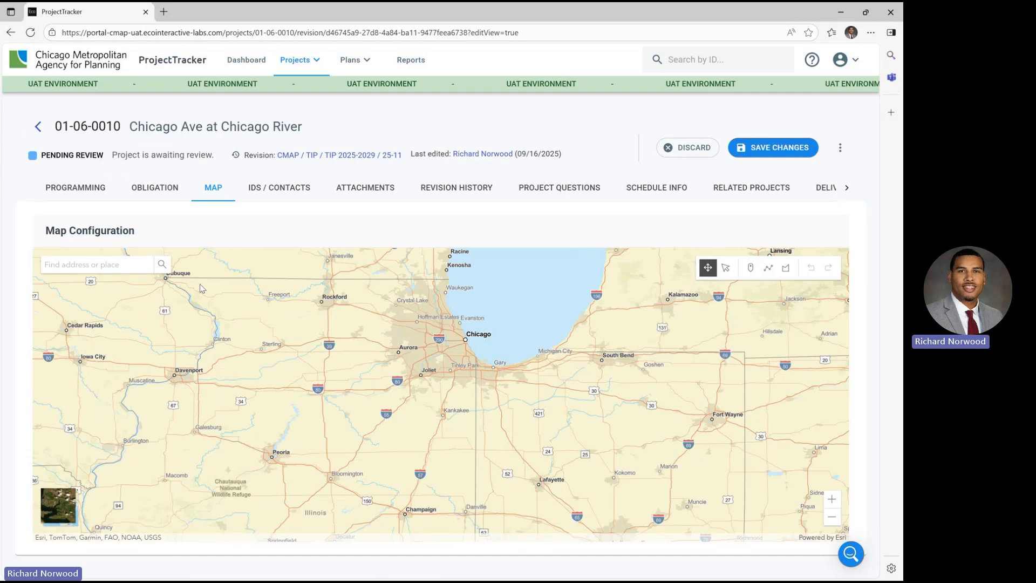
{"action": "left_click", "coordinate": [111, 264]}
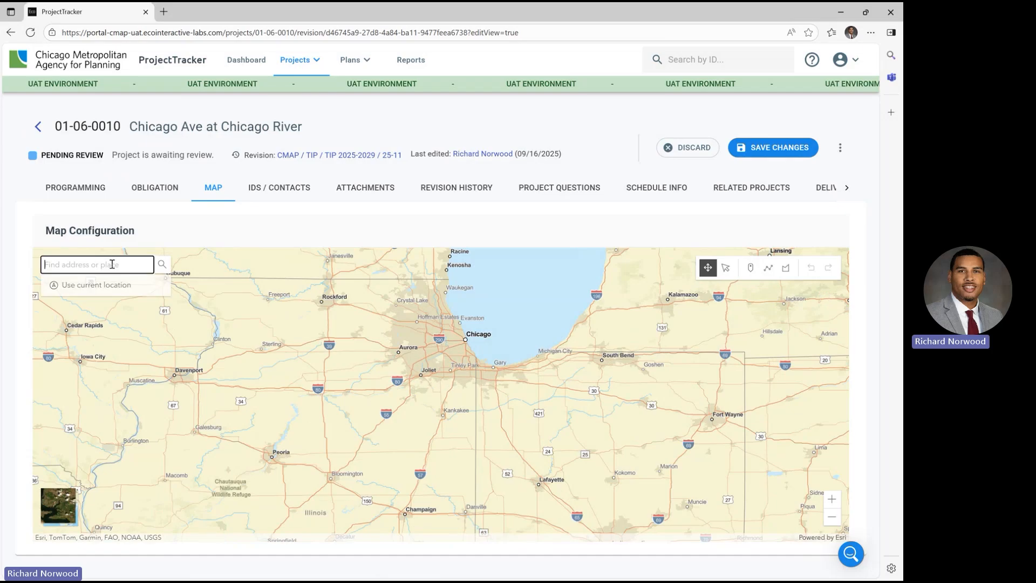
{"action": "left_click", "coordinate": [468, 361]}
{"action": "scroll", "coordinate": [464, 362], "scroll_direction": "up", "scroll_amount": 1}
{"action": "scroll", "coordinate": [454, 362], "scroll_direction": "up", "scroll_amount": 3}
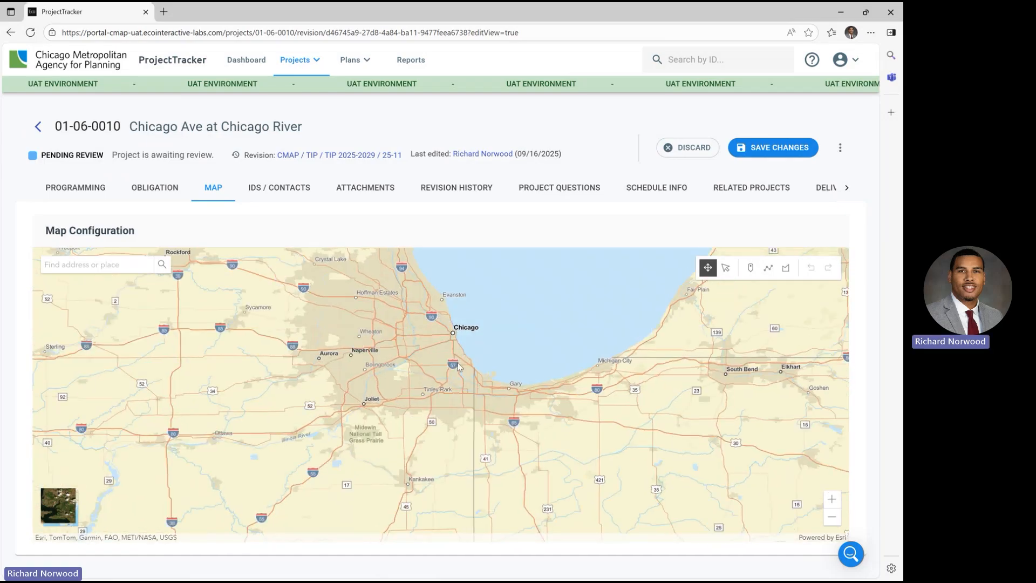
{"action": "scroll", "coordinate": [448, 313], "scroll_direction": "up", "scroll_amount": 3}
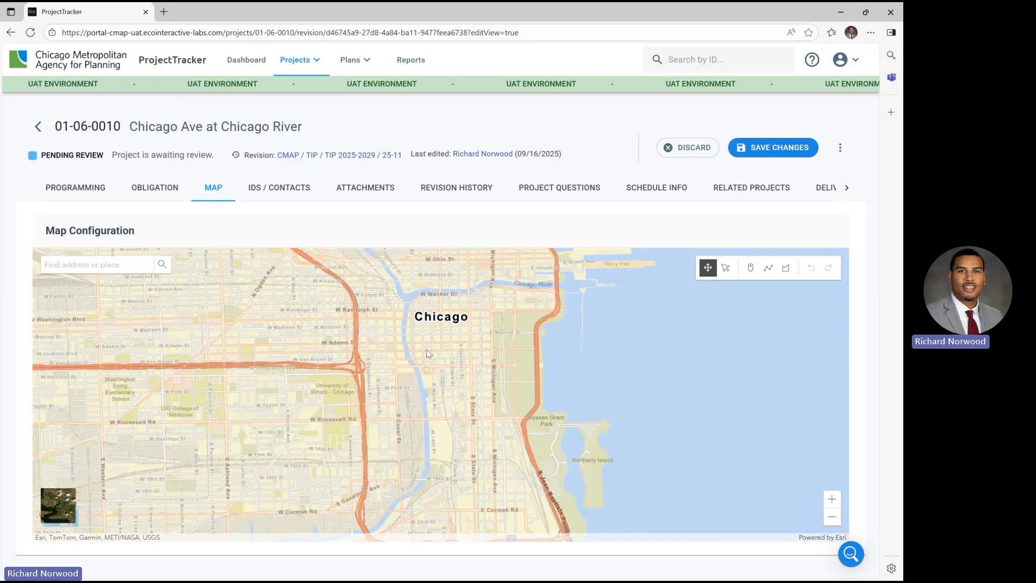
{"action": "left_click_drag", "start_coordinate": [433, 351], "coordinate": [423, 391]}
{"action": "scroll", "coordinate": [394, 361], "scroll_direction": "up", "scroll_amount": 1}
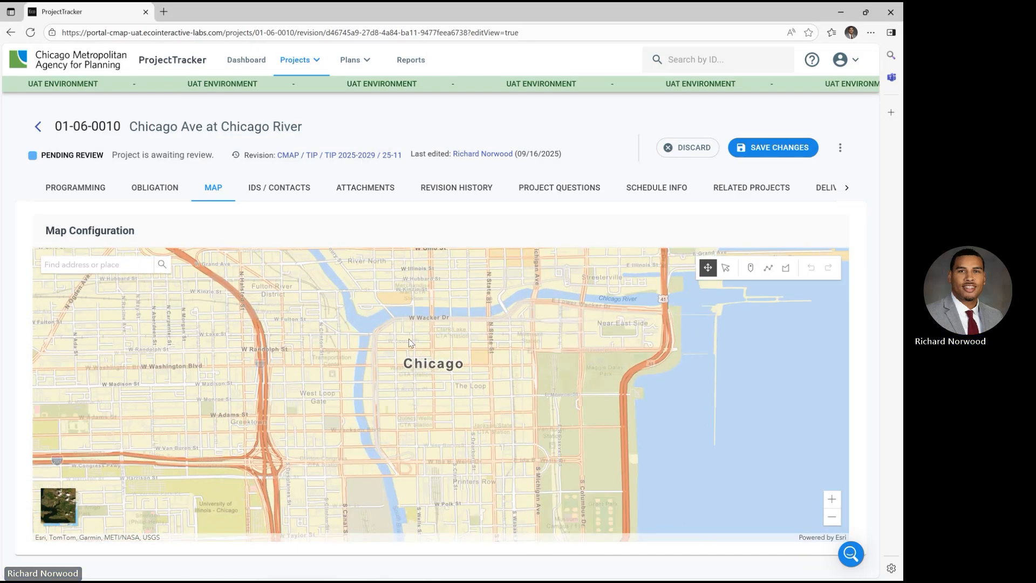
{"action": "left_click_drag", "start_coordinate": [412, 344], "coordinate": [440, 363]}
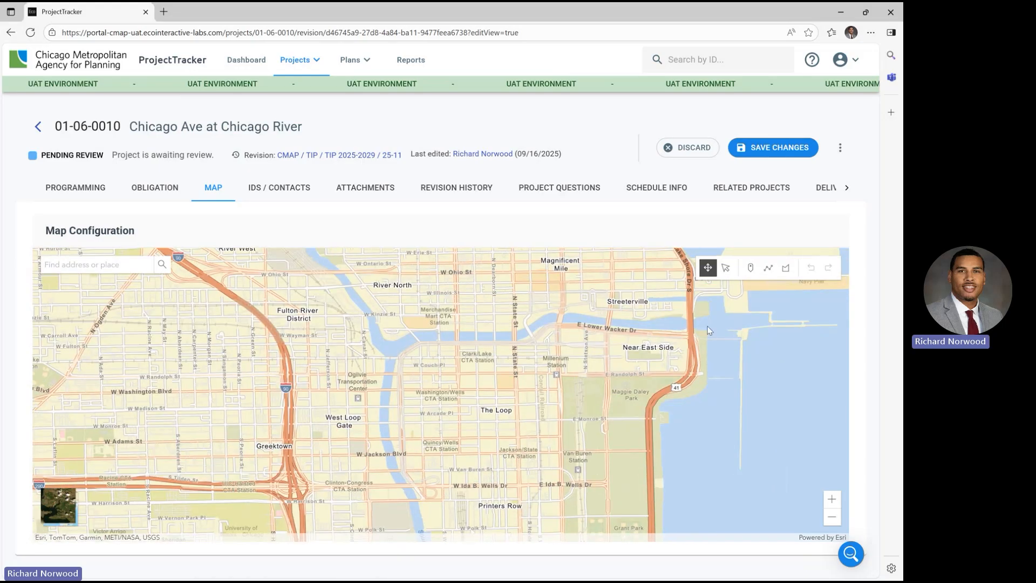
Examine the map's point, line and polygon drawing tools, including the line's Snap to road option
{"action": "left_click", "coordinate": [751, 274]}
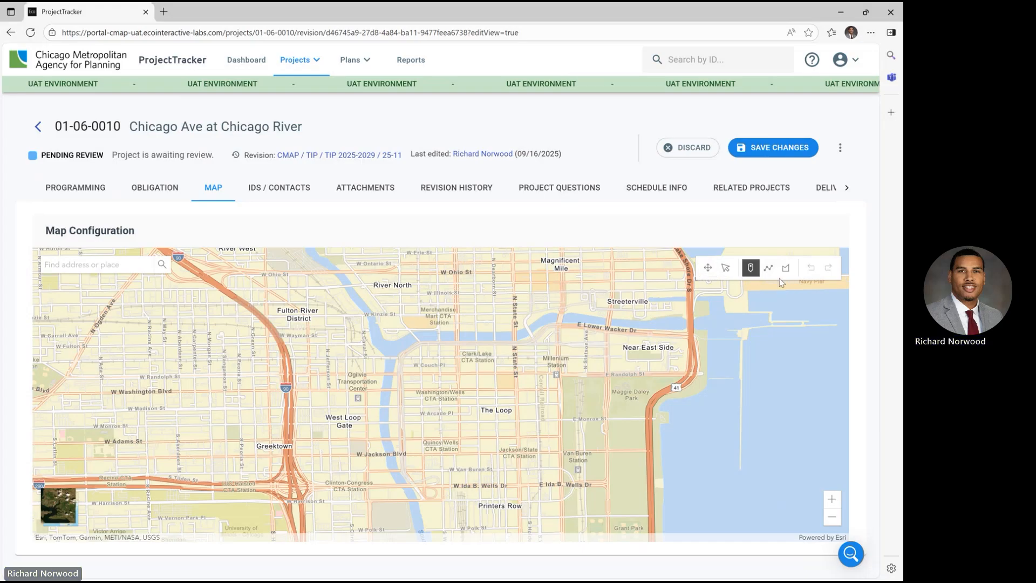
{"action": "left_click", "coordinate": [769, 270]}
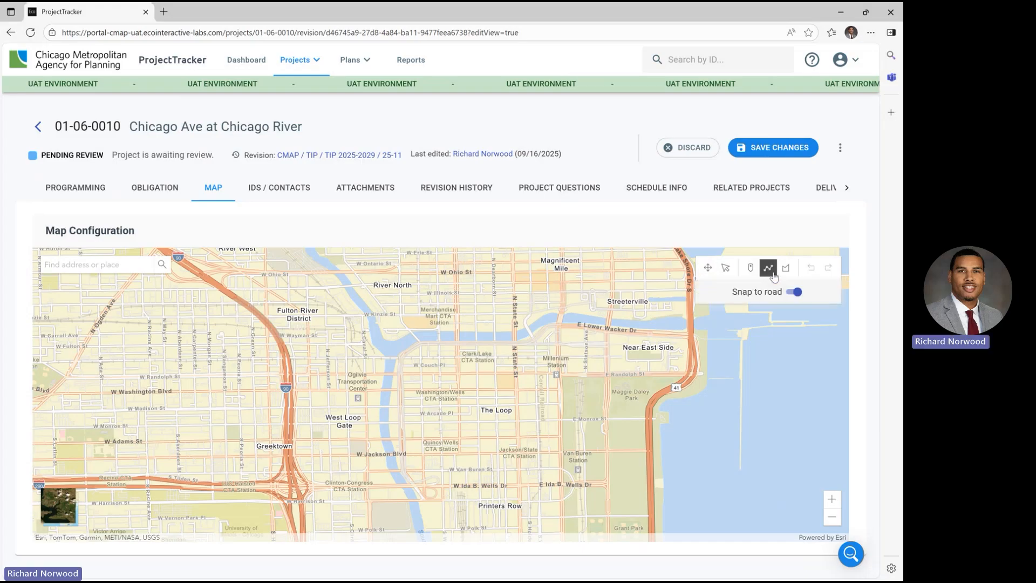
{"action": "left_click", "coordinate": [796, 295]}
{"action": "left_click", "coordinate": [796, 295]}
{"action": "left_click", "coordinate": [786, 269]}
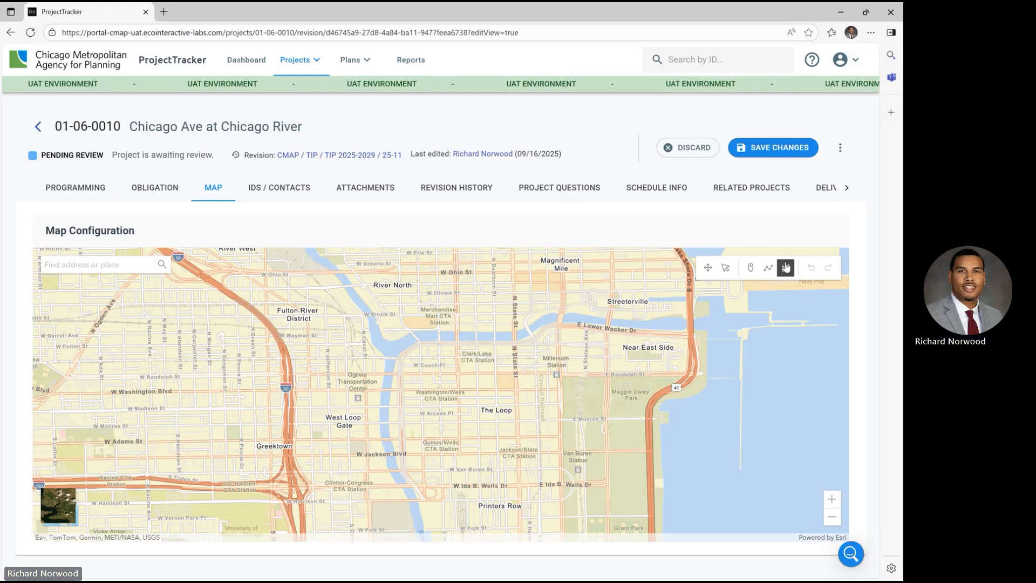
Place a point marker on the Chicago River between Merchandise Mart and Clark/Lake stations and save the changes
{"action": "left_click", "coordinate": [750, 268]}
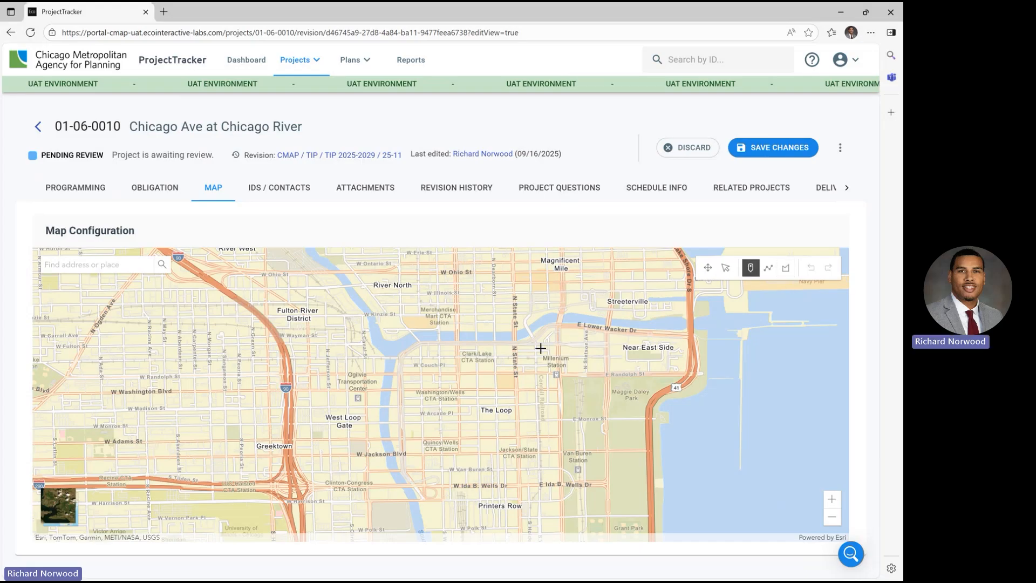
{"action": "left_click", "coordinate": [457, 336]}
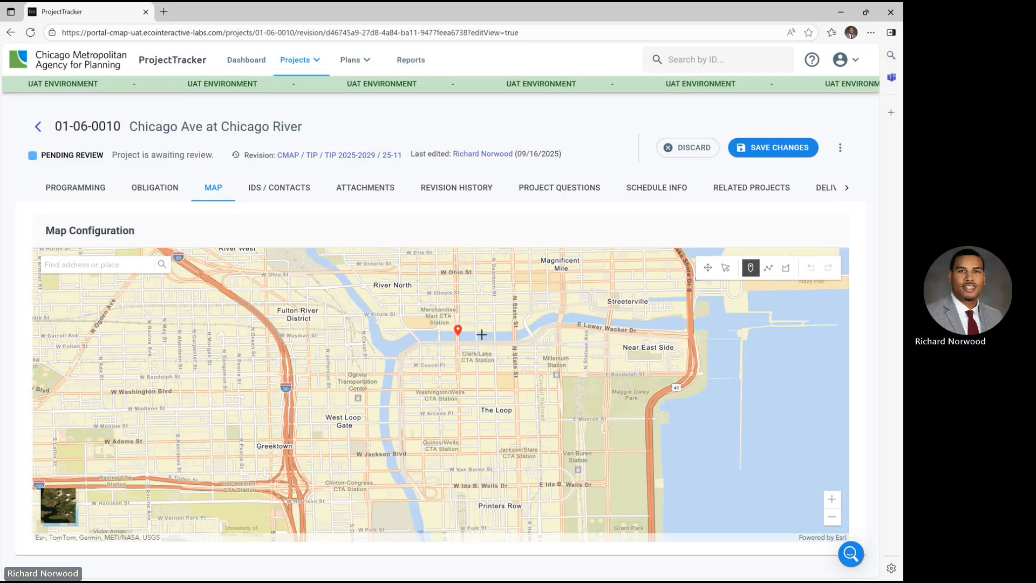
{"action": "left_click", "coordinate": [776, 151]}
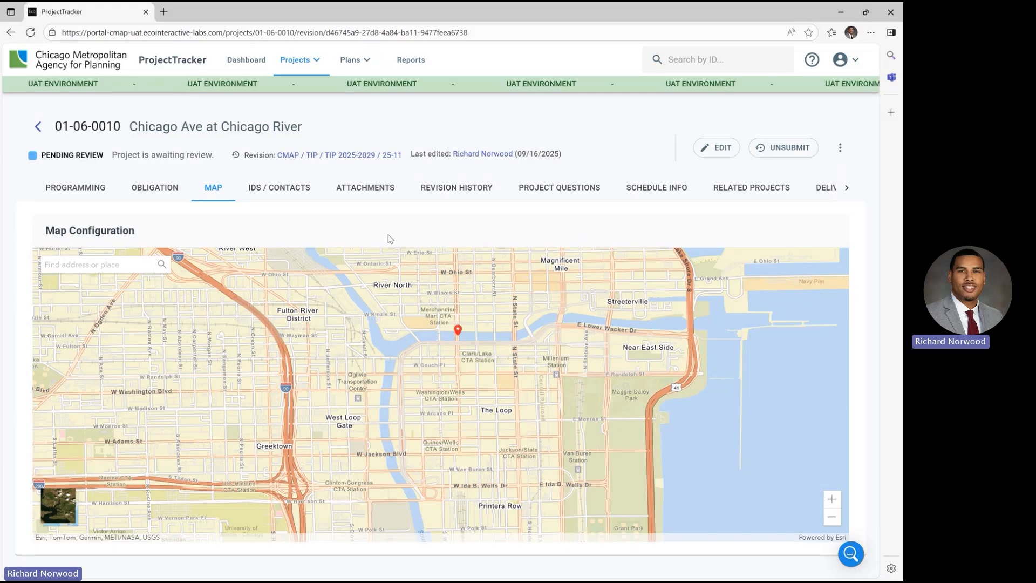
Open the project's IDs and contacts for editing and view the available public contacts without choosing one
{"action": "left_click", "coordinate": [276, 189]}
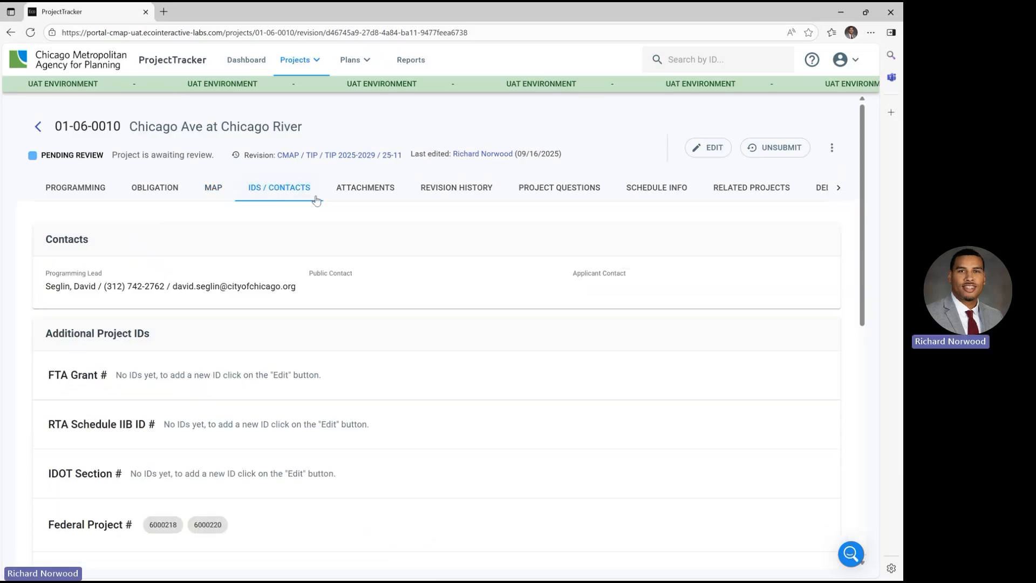
{"action": "left_click", "coordinate": [710, 148]}
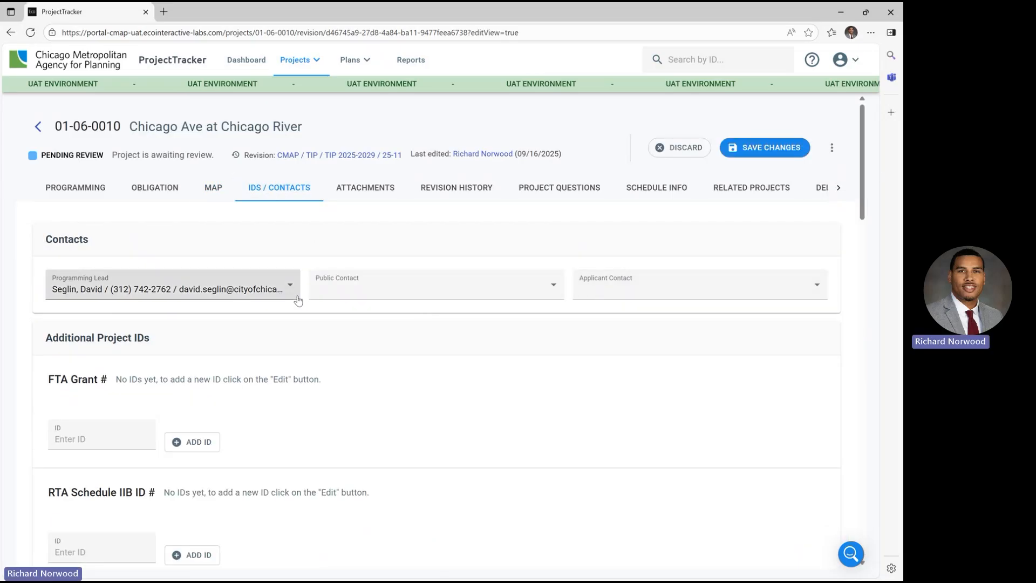
{"action": "left_click", "coordinate": [547, 296]}
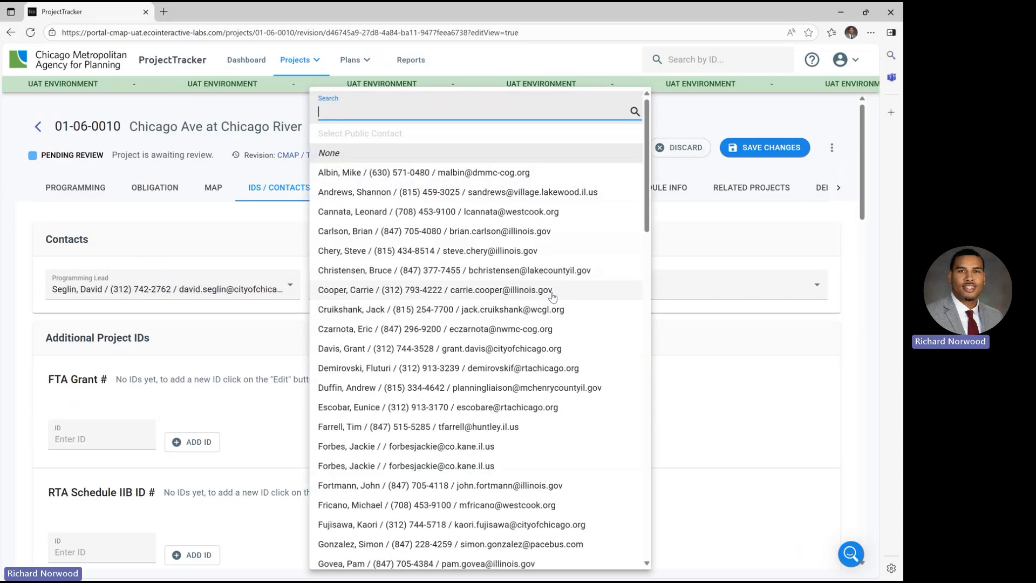
{"action": "left_click", "coordinate": [798, 355]}
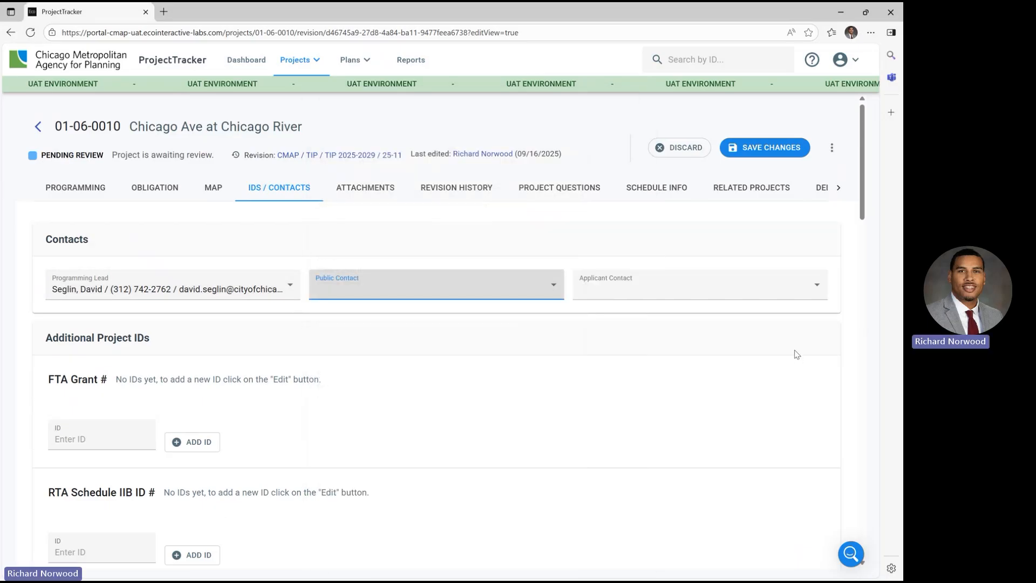
{"action": "scroll", "coordinate": [321, 375], "scroll_direction": "down", "scroll_amount": 1}
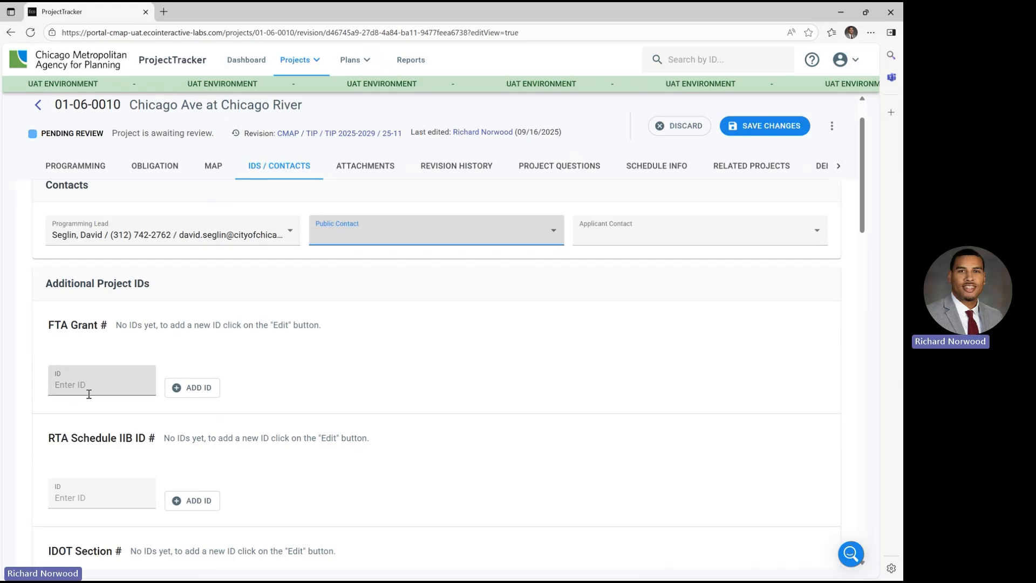
{"action": "scroll", "coordinate": [89, 394], "scroll_direction": "down", "scroll_amount": 1}
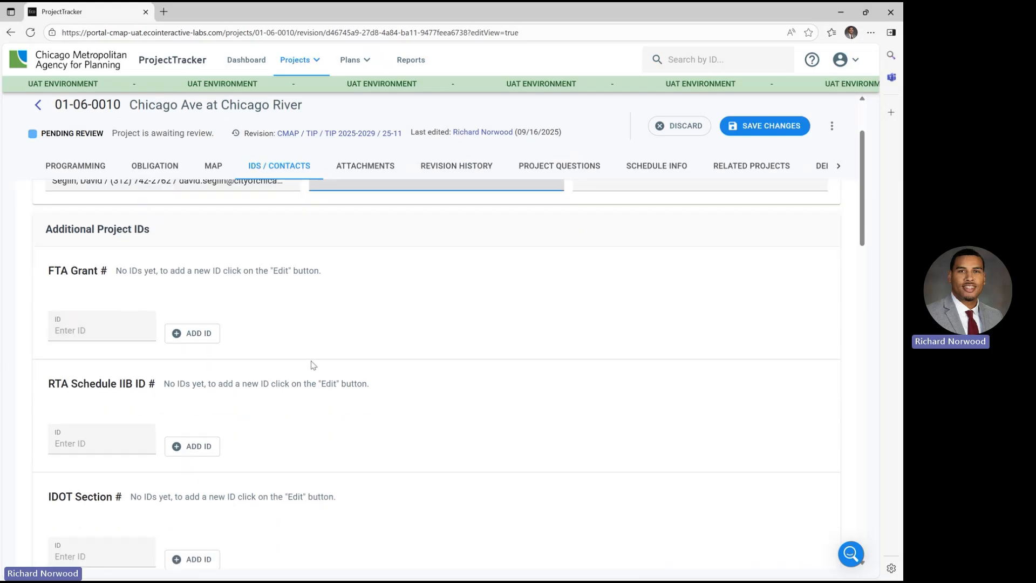
{"action": "scroll", "coordinate": [313, 365], "scroll_direction": "down", "scroll_amount": 3}
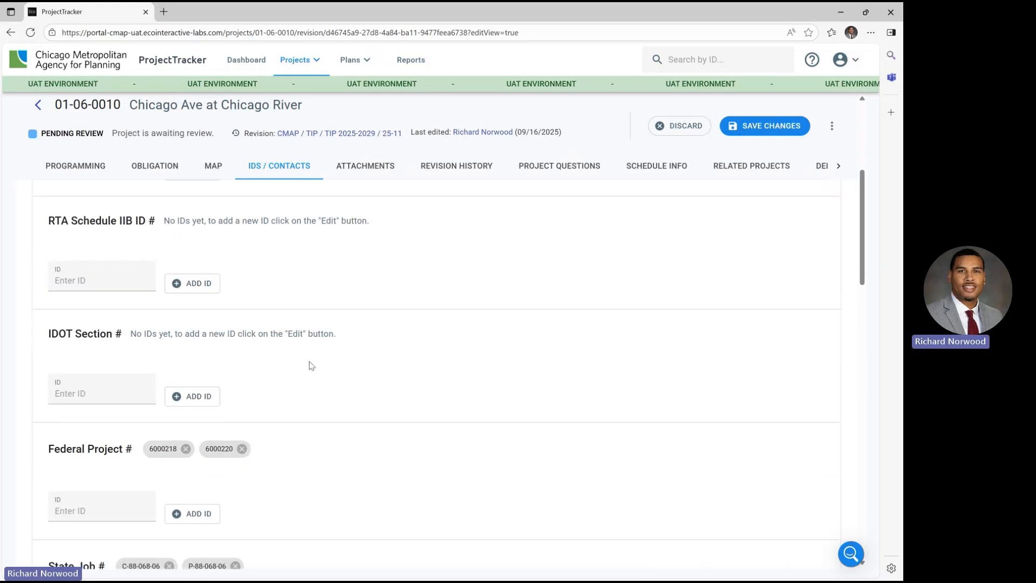
{"action": "scroll", "coordinate": [311, 366], "scroll_direction": "down", "scroll_amount": 3}
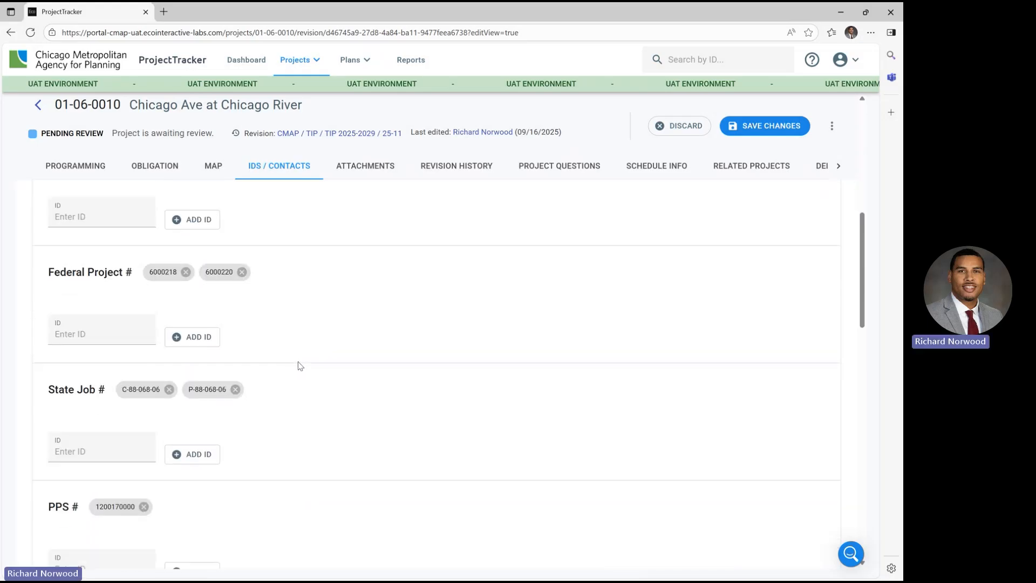
{"action": "scroll", "coordinate": [300, 366], "scroll_direction": "down", "scroll_amount": 1}
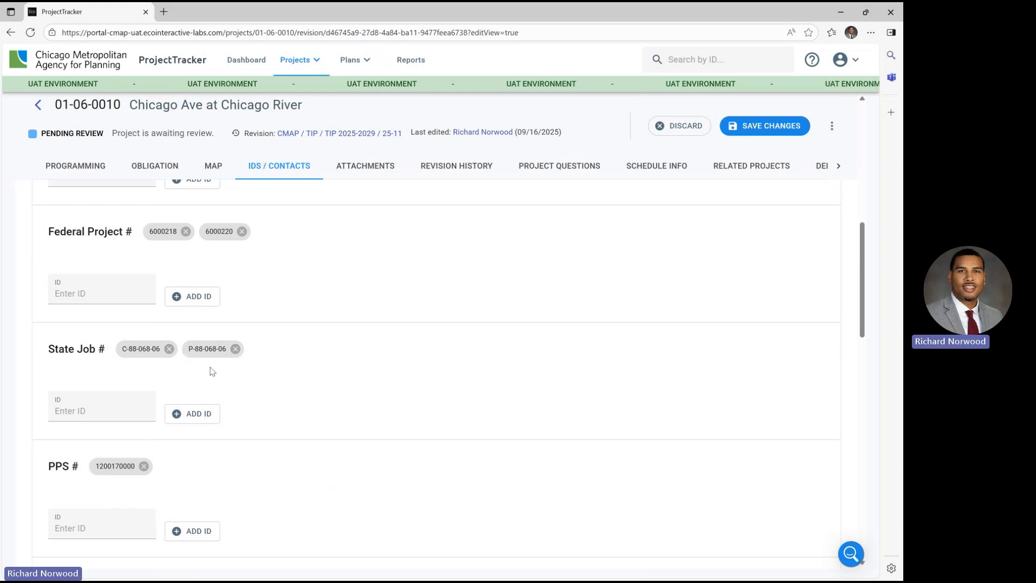
{"action": "scroll", "coordinate": [257, 372], "scroll_direction": "down", "scroll_amount": 1}
{"action": "scroll", "coordinate": [258, 373], "scroll_direction": "down", "scroll_amount": 1}
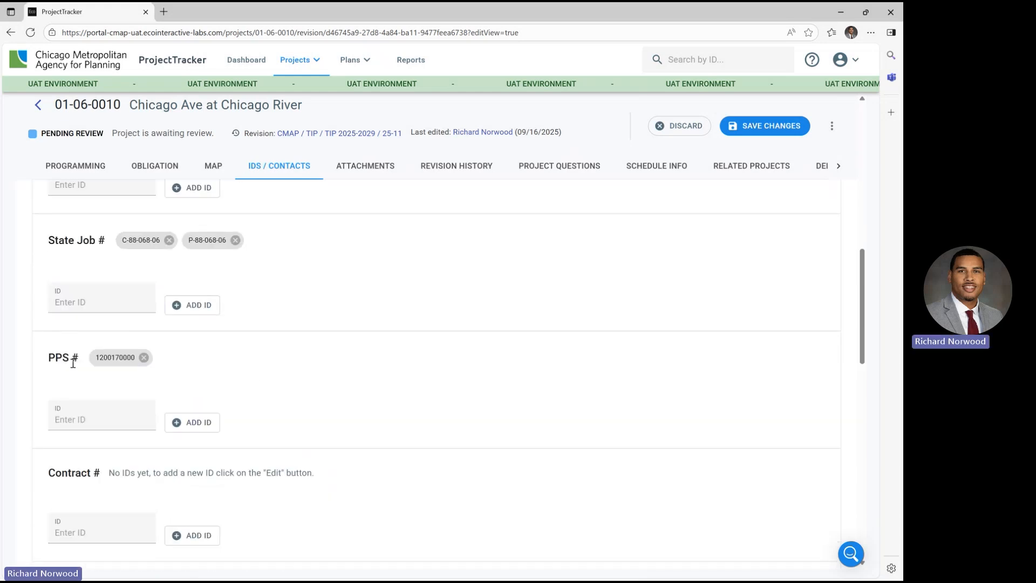
{"action": "left_click", "coordinate": [104, 419]}
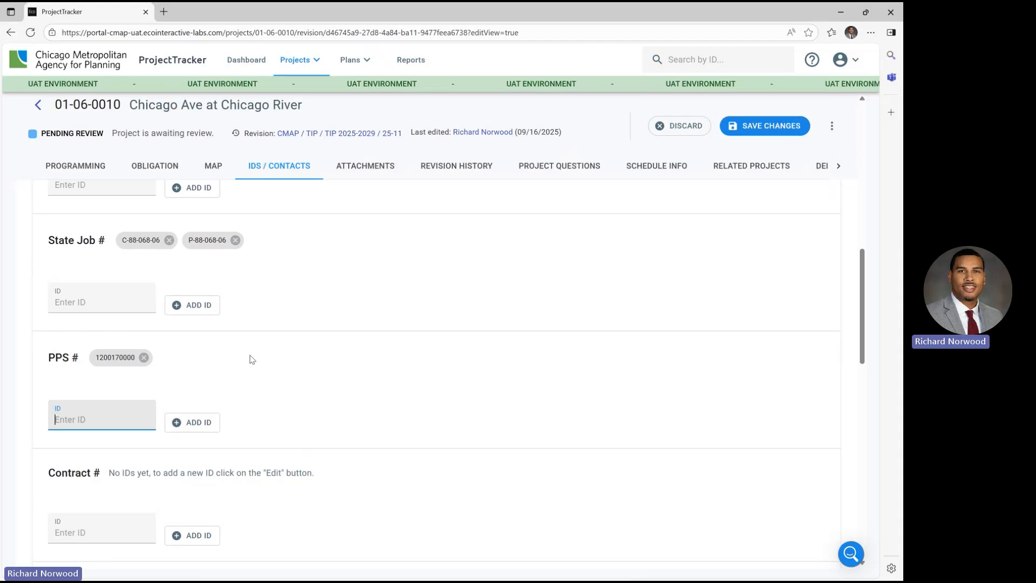
{"action": "type", "text": "1200170001"}
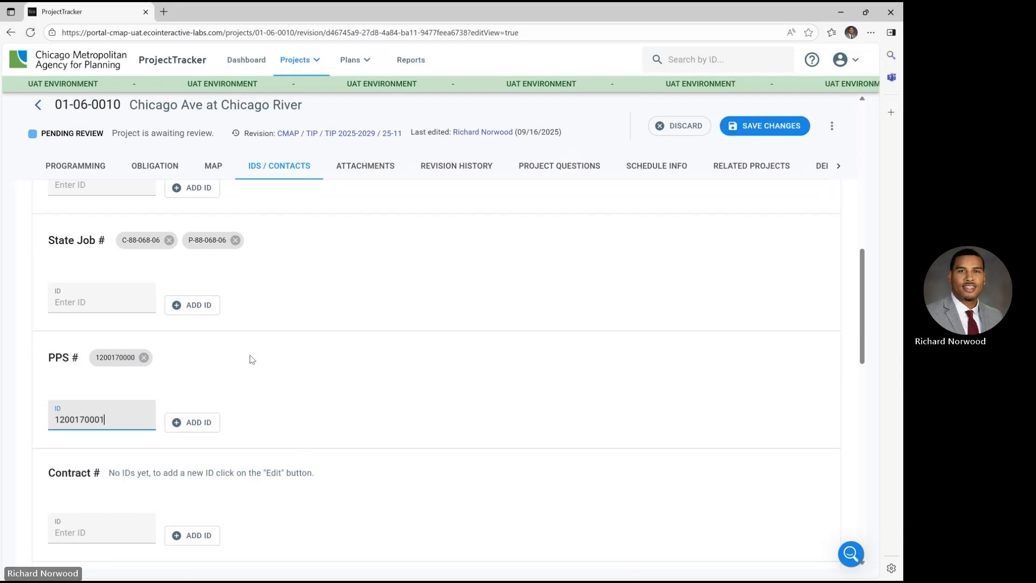
{"action": "left_click", "coordinate": [172, 423]}
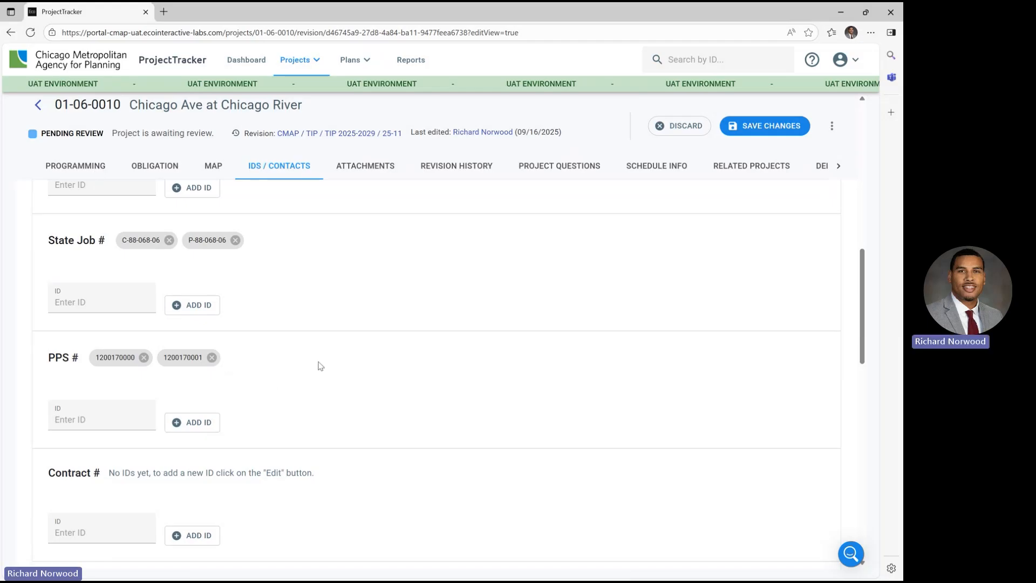
Examine the remaining additional project ID fields, from Contract # down to Section Header #
{"action": "scroll", "coordinate": [327, 372], "scroll_direction": "down", "scroll_amount": 1}
{"action": "scroll", "coordinate": [338, 489], "scroll_direction": "down", "scroll_amount": 1}
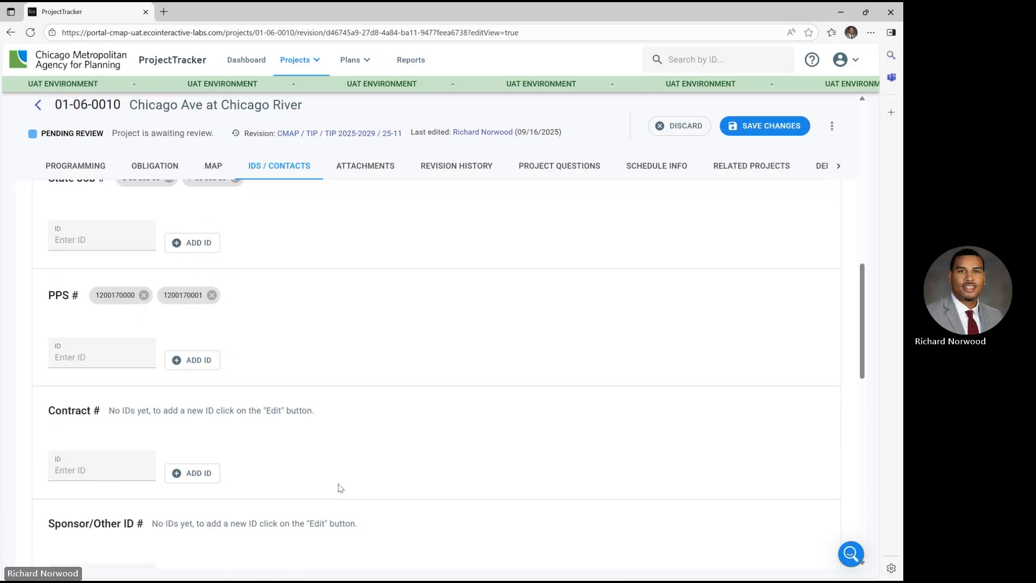
{"action": "scroll", "coordinate": [341, 487], "scroll_direction": "down", "scroll_amount": 7}
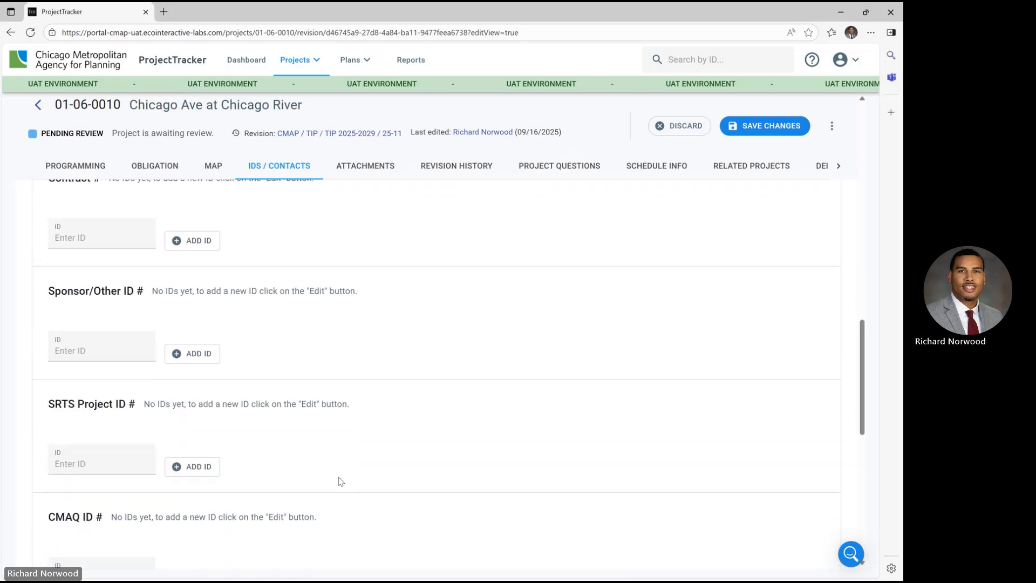
{"action": "scroll", "coordinate": [341, 481], "scroll_direction": "down", "scroll_amount": 5}
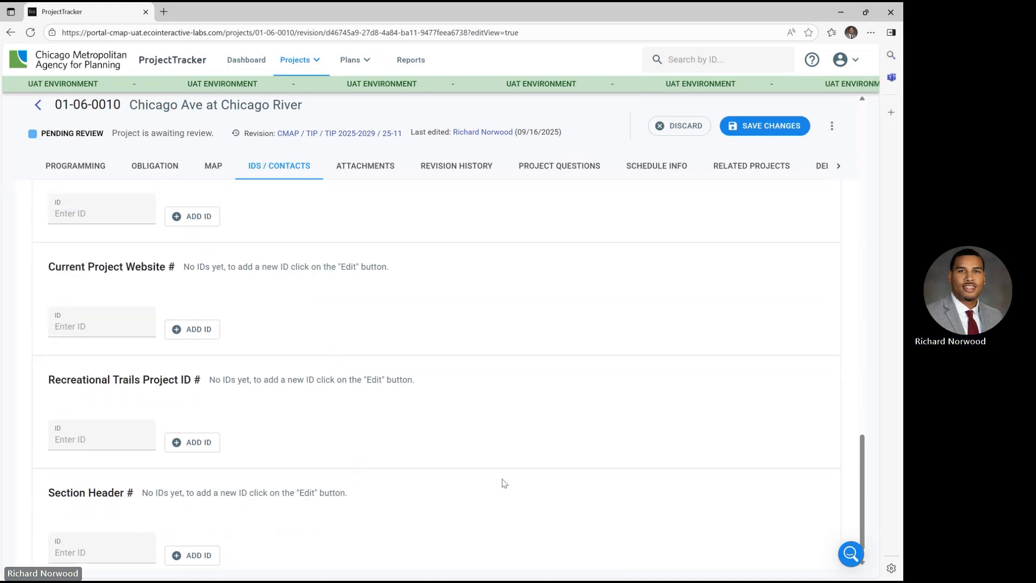
{"action": "scroll", "coordinate": [345, 496], "scroll_direction": "up", "scroll_amount": 3}
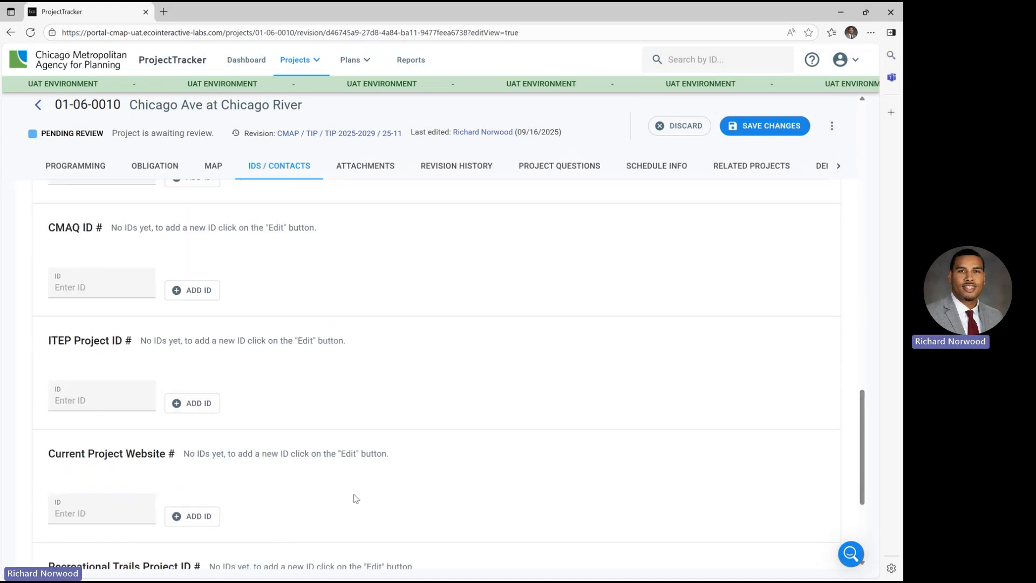
{"action": "scroll", "coordinate": [352, 496], "scroll_direction": "down", "scroll_amount": 3}
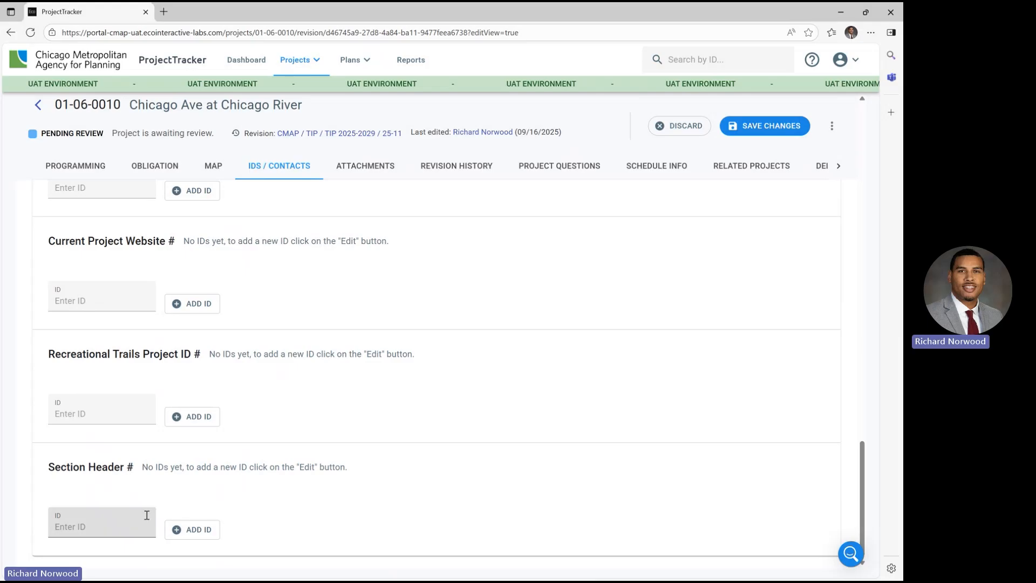
{"action": "left_click", "coordinate": [147, 515]}
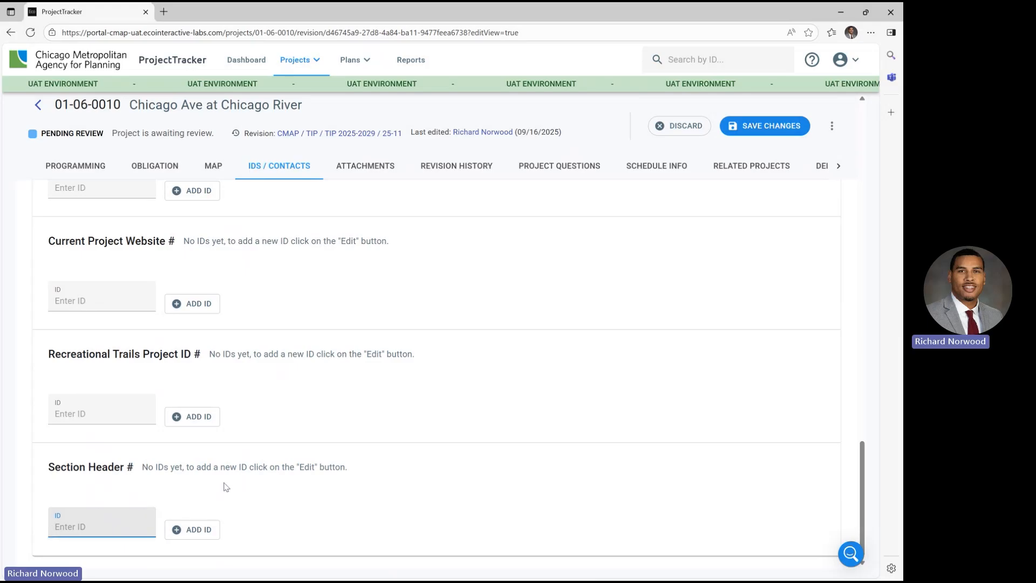
{"action": "left_click", "coordinate": [300, 500]}
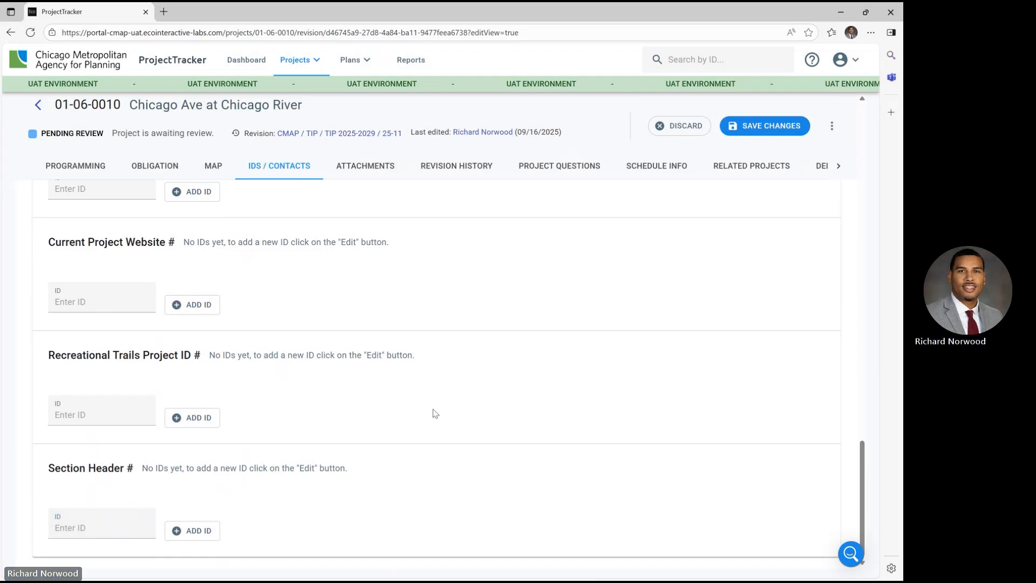
Return to the start of the IDs and contacts page and save the project ID changes
{"action": "scroll", "coordinate": [435, 413], "scroll_direction": "up", "scroll_amount": 15}
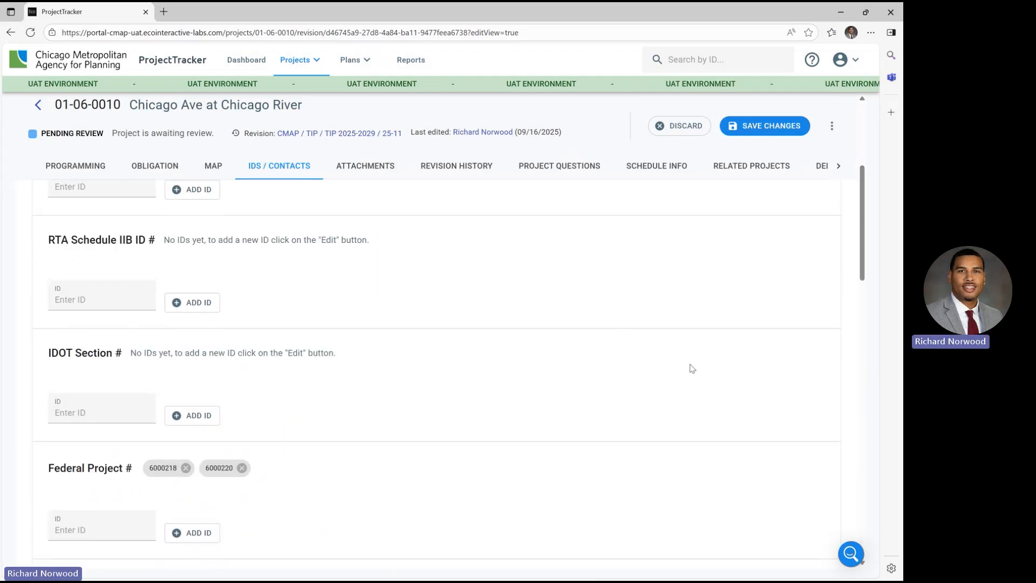
{"action": "scroll", "coordinate": [692, 368], "scroll_direction": "up", "scroll_amount": 6}
{"action": "left_click", "coordinate": [772, 148]}
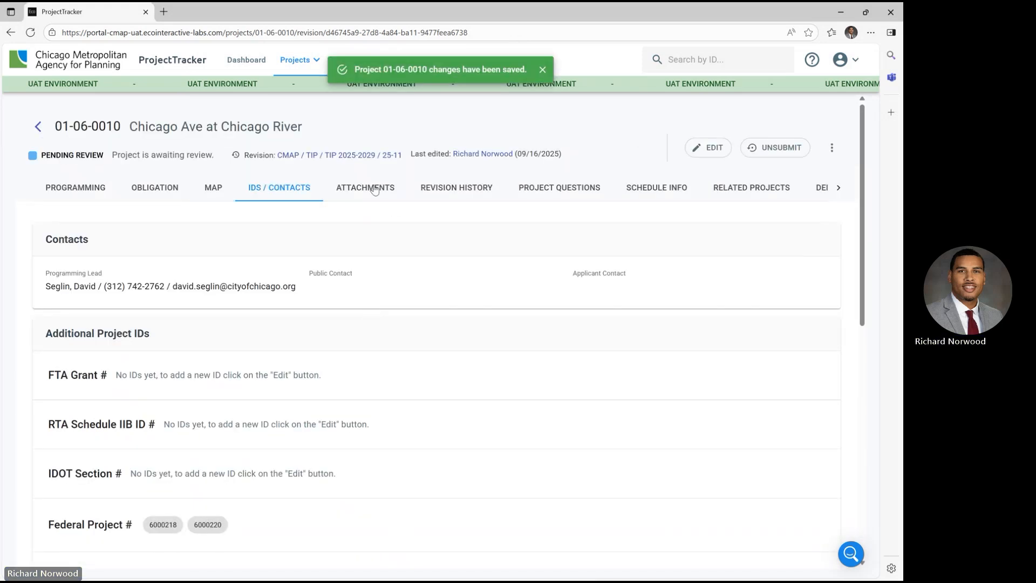
Open the project's attachments for editing and upload the file Quarterly Update Form - Hwy - July 2025 - 25th Avenue Broadview.xlsx
{"action": "left_click", "coordinate": [375, 190]}
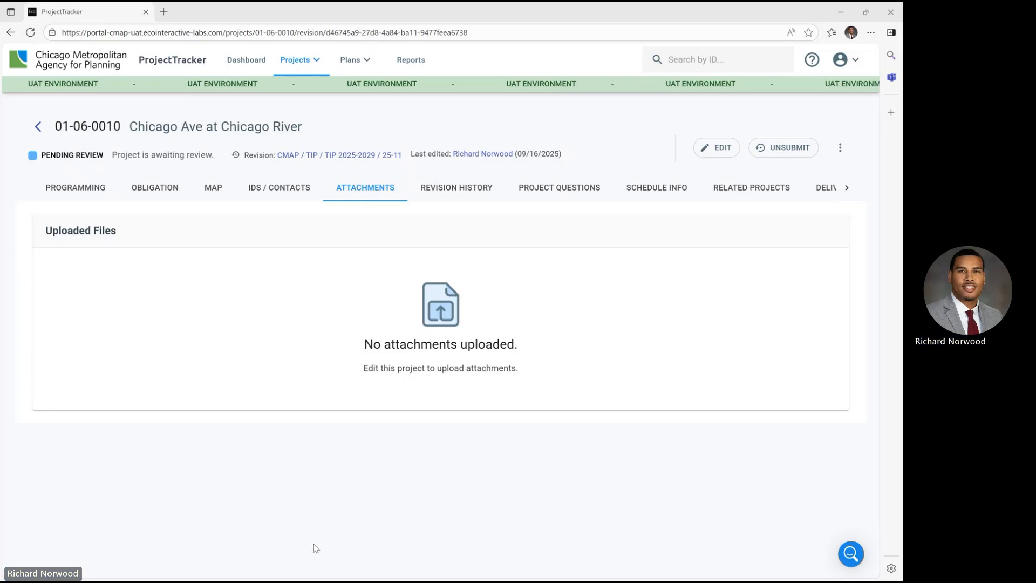
{"action": "left_click", "coordinate": [469, 293]}
{"action": "mouse_move", "coordinate": [284, 554]}
{"action": "left_mouse_down"}
{"action": "mouse_move", "coordinate": [444, 302]}
{"action": "mouse_move", "coordinate": [437, 293]}
{"action": "left_mouse_up"}
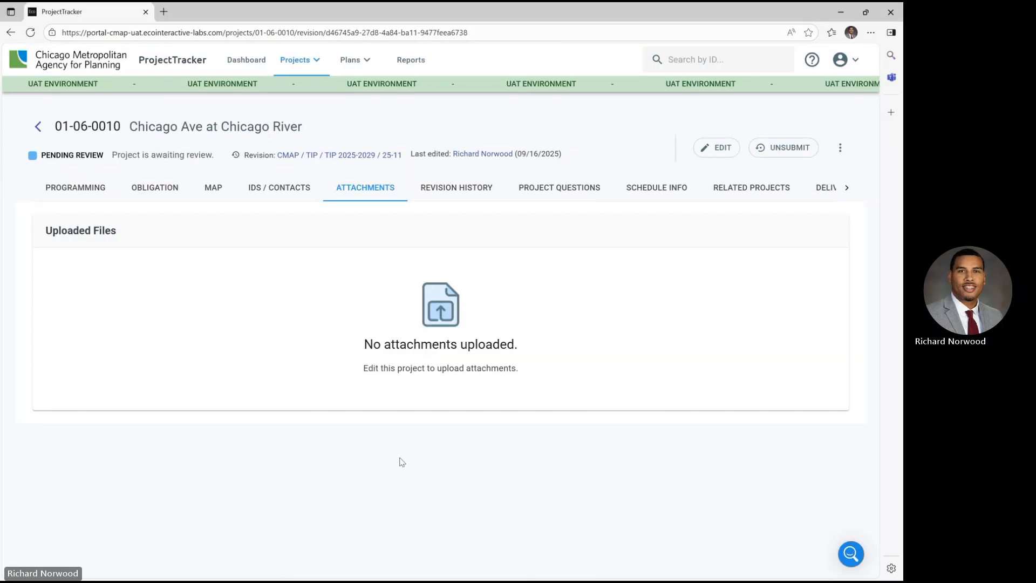
{"action": "left_click", "coordinate": [722, 151]}
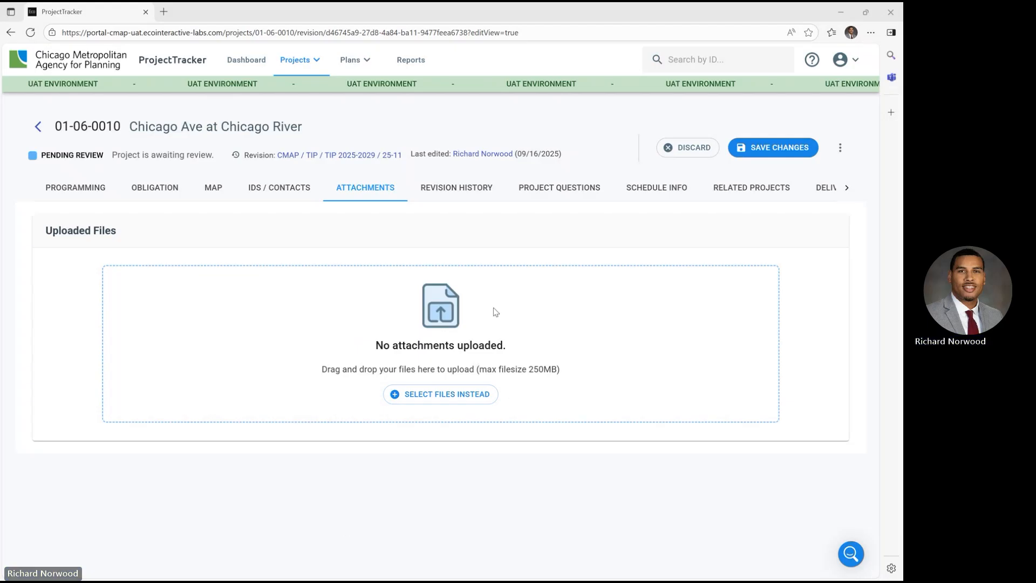
{"action": "left_click_drag", "start_coordinate": [496, 310], "coordinate": [496, 310]}
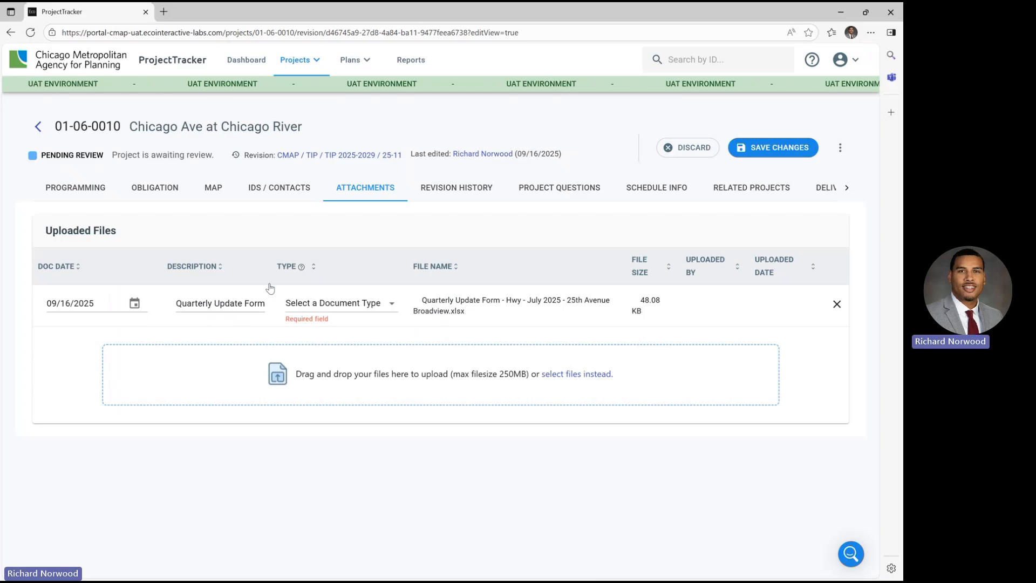
Set the uploaded file's document date to 09/01/2025 and its type to 1. CFP | Initial Quarterly Status Update
{"action": "left_click", "coordinate": [135, 304]}
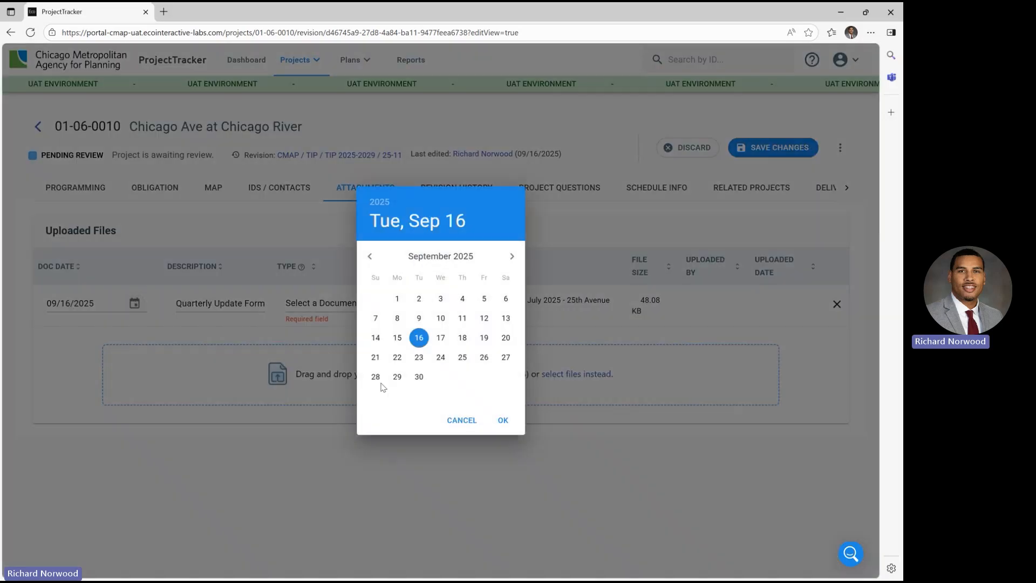
{"action": "left_click", "coordinate": [397, 303]}
{"action": "left_click", "coordinate": [503, 420]}
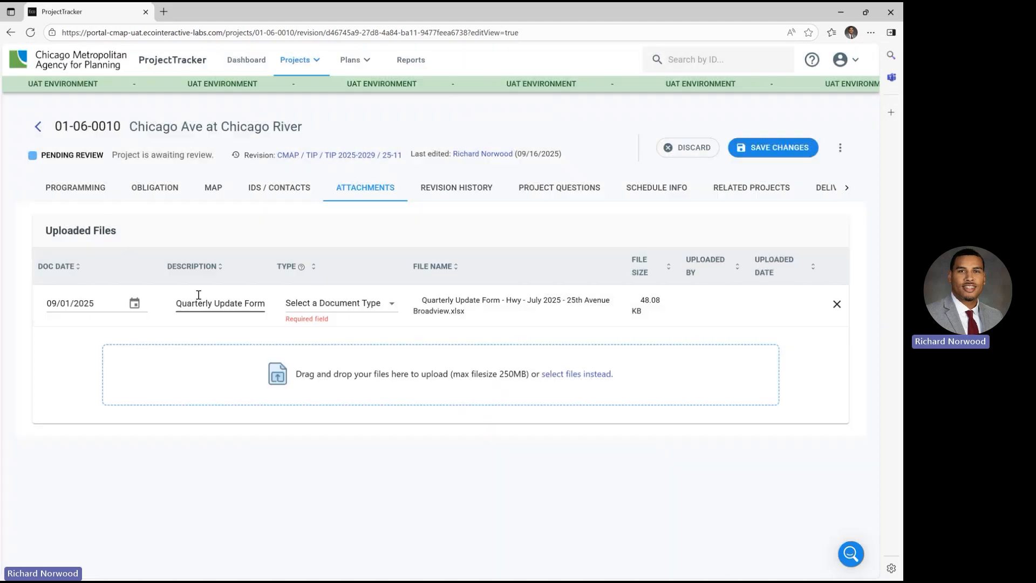
{"action": "left_click_drag", "start_coordinate": [242, 303], "coordinate": [193, 306]}
{"action": "left_click", "coordinate": [254, 303]}
{"action": "left_click", "coordinate": [324, 303]}
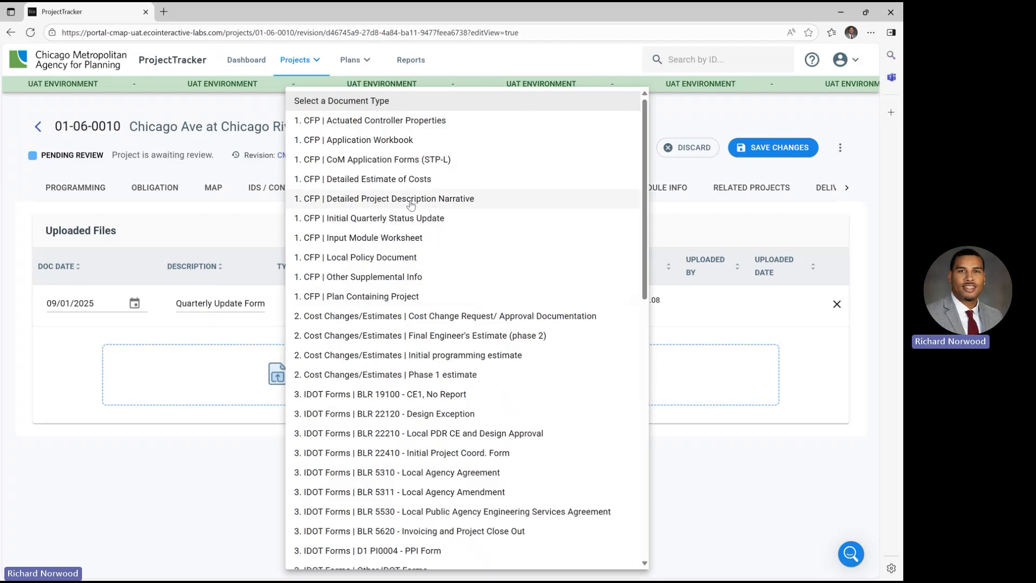
{"action": "left_click", "coordinate": [402, 219]}
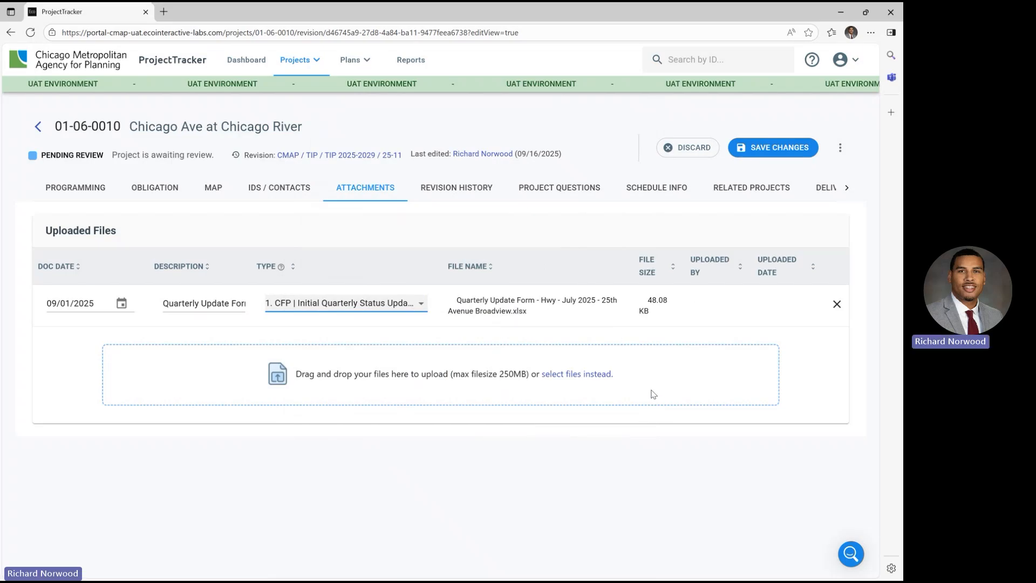
Save the project changes with the new attachment, without adding another file
{"action": "left_click", "coordinate": [595, 381]}
{"action": "left_click", "coordinate": [483, 279]}
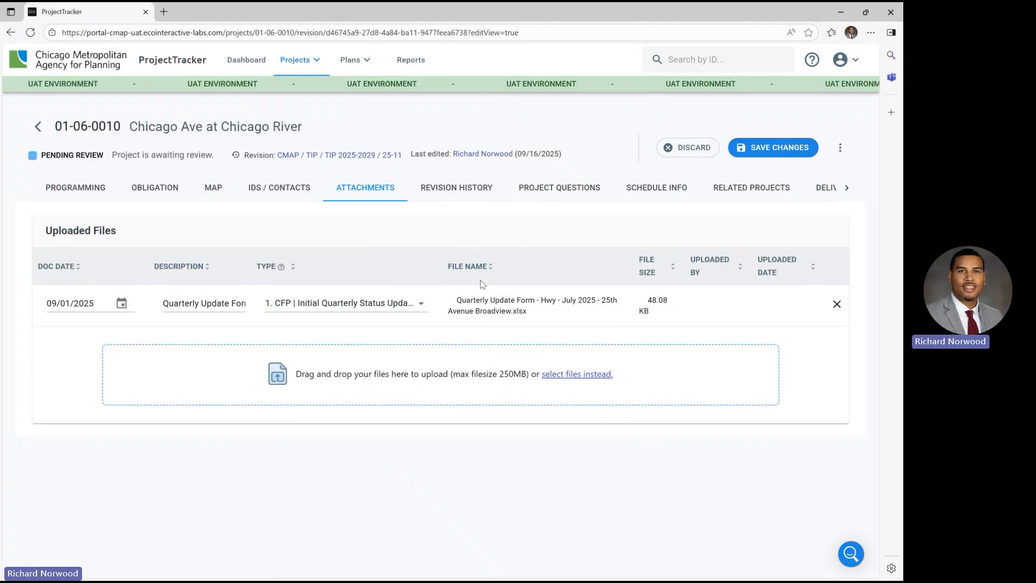
{"action": "left_click", "coordinate": [771, 149]}
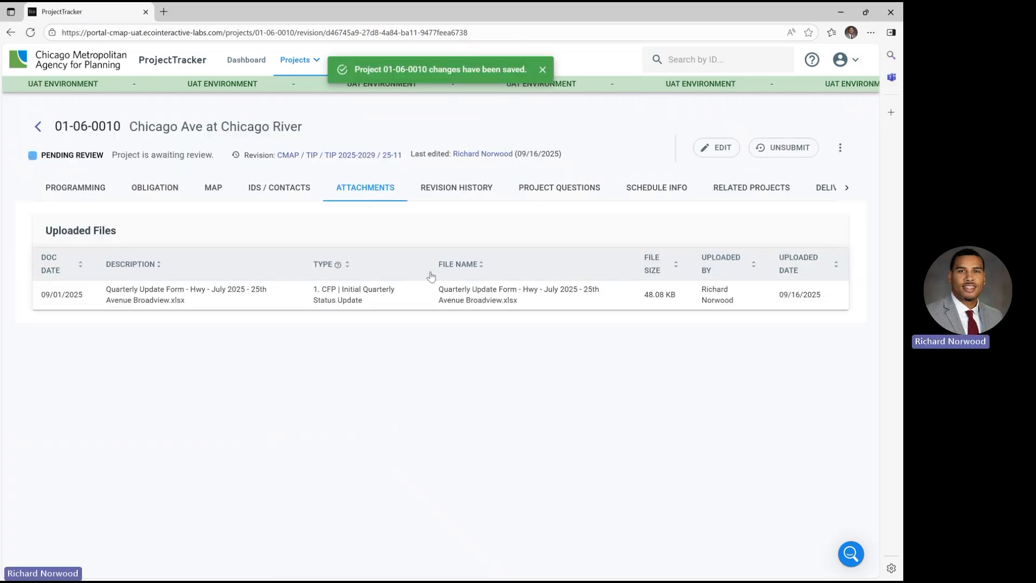
Review the project's revision history and open the formal TIP 2020-2024 revision 20-01
{"action": "left_click", "coordinate": [473, 192]}
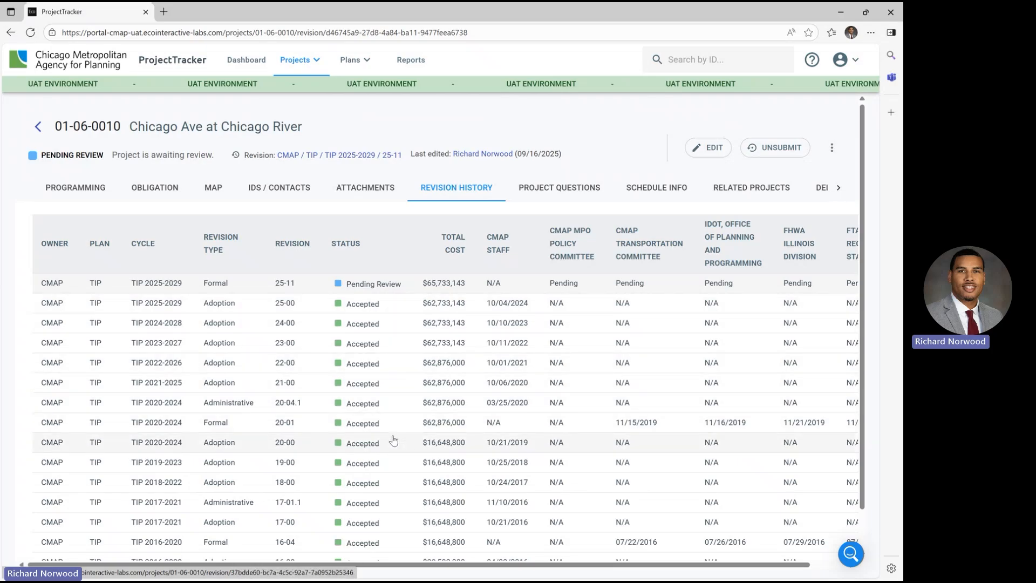
{"action": "scroll", "coordinate": [400, 480], "scroll_direction": "down", "scroll_amount": 1}
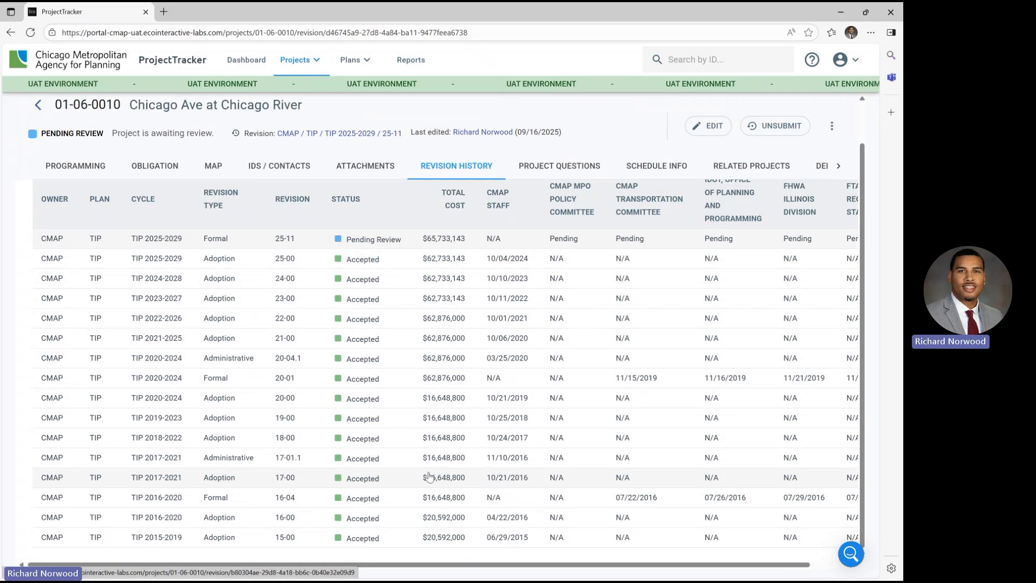
{"action": "scroll", "coordinate": [391, 417], "scroll_direction": "up", "scroll_amount": 1}
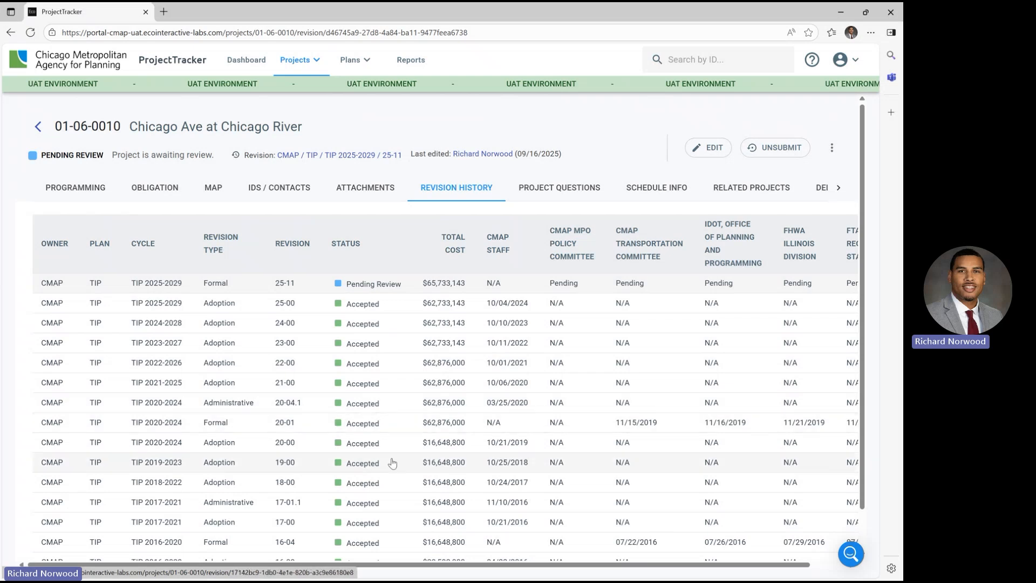
{"action": "left_click", "coordinate": [241, 426]}
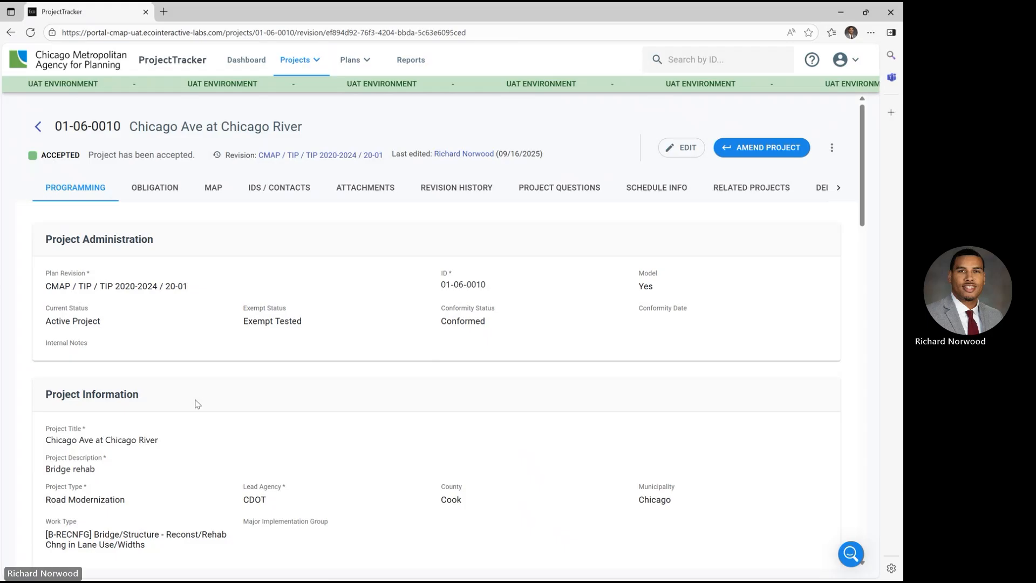
Examine revision 20-01's location information, programming information, change reason details and prior revision comparison for changed values
{"action": "scroll", "coordinate": [229, 381], "scroll_direction": "down", "scroll_amount": 5}
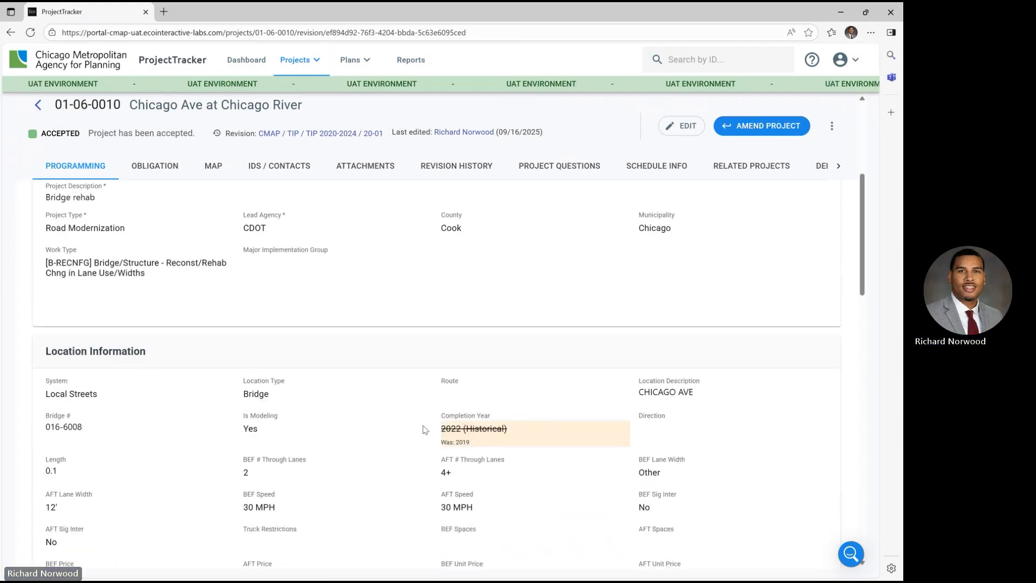
{"action": "scroll", "coordinate": [464, 467], "scroll_direction": "down", "scroll_amount": 1}
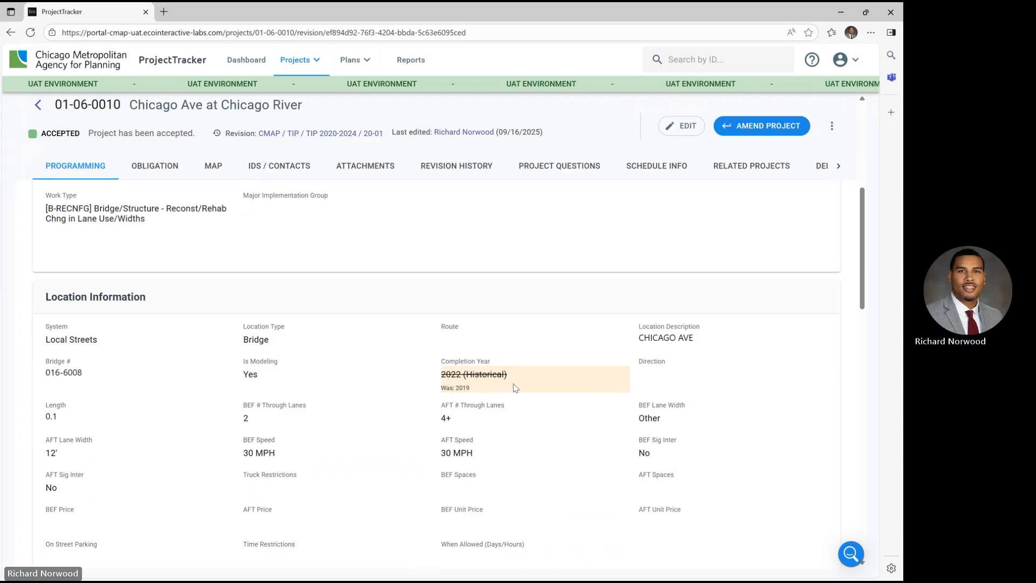
{"action": "scroll", "coordinate": [515, 387], "scroll_direction": "down", "scroll_amount": 10}
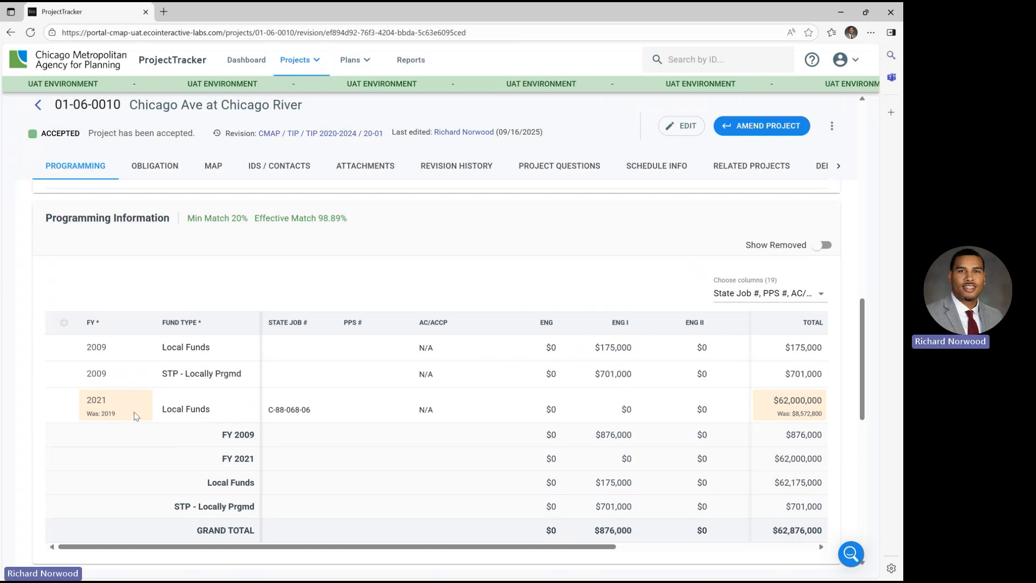
{"action": "scroll", "coordinate": [358, 429], "scroll_direction": "down", "scroll_amount": 6}
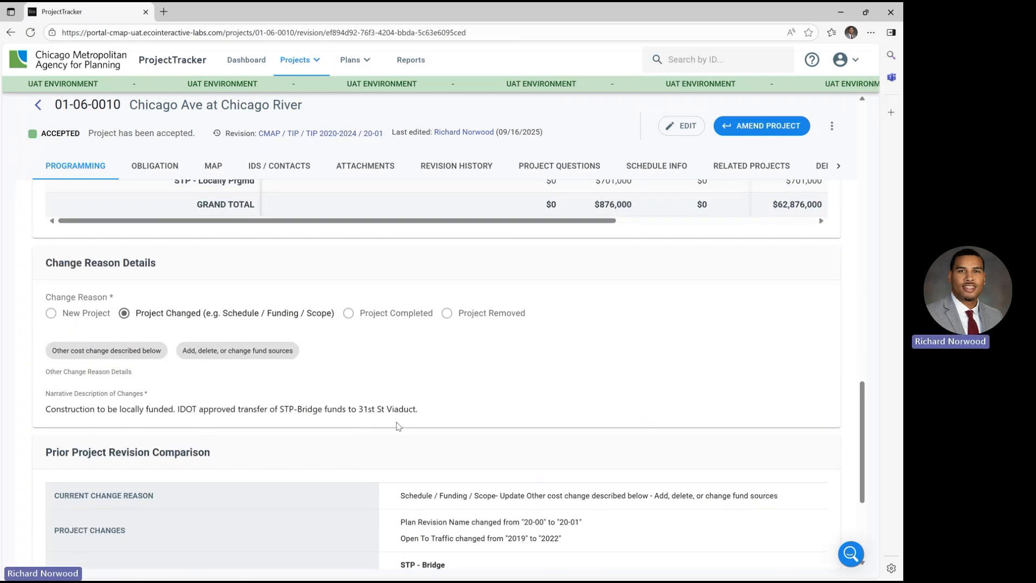
{"action": "scroll", "coordinate": [441, 431], "scroll_direction": "down", "scroll_amount": 4}
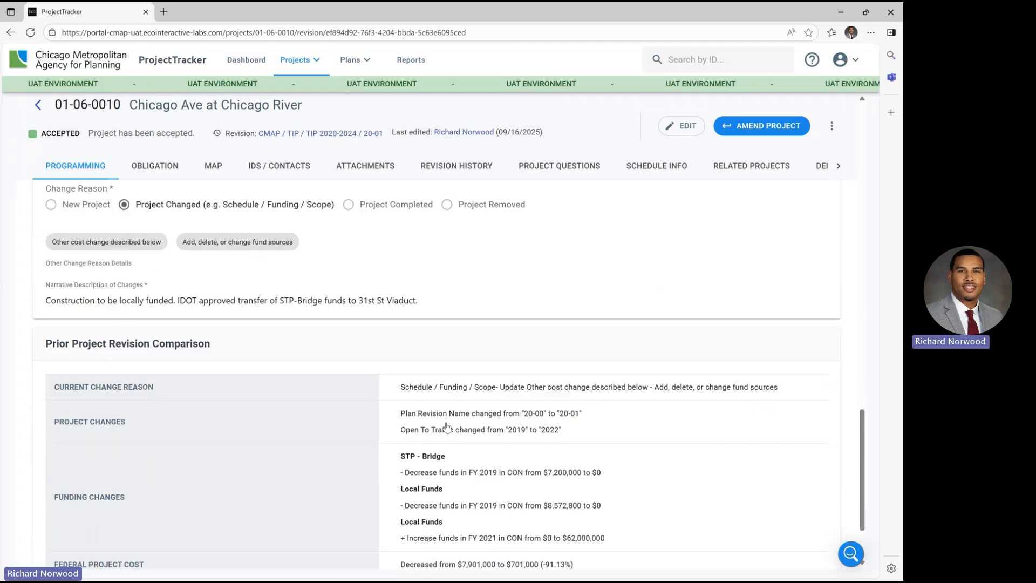
{"action": "scroll", "coordinate": [447, 428], "scroll_direction": "up", "scroll_amount": 3}
{"action": "scroll", "coordinate": [445, 427], "scroll_direction": "up", "scroll_amount": 8}
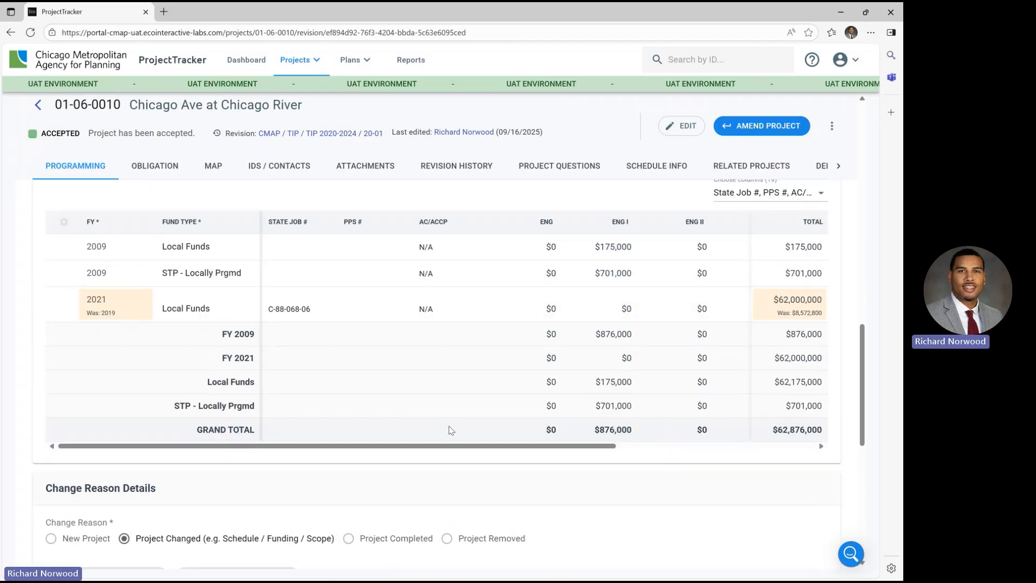
{"action": "scroll", "coordinate": [451, 418], "scroll_direction": "up", "scroll_amount": 10}
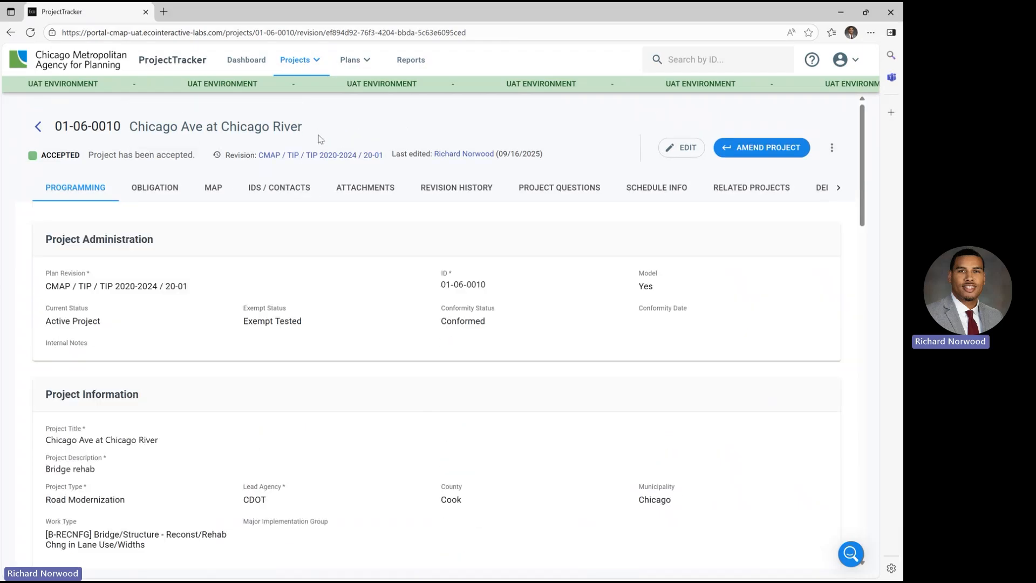
Return to the pending 25-11 revision and open its project questions for editing
{"action": "left_click", "coordinate": [38, 131]}
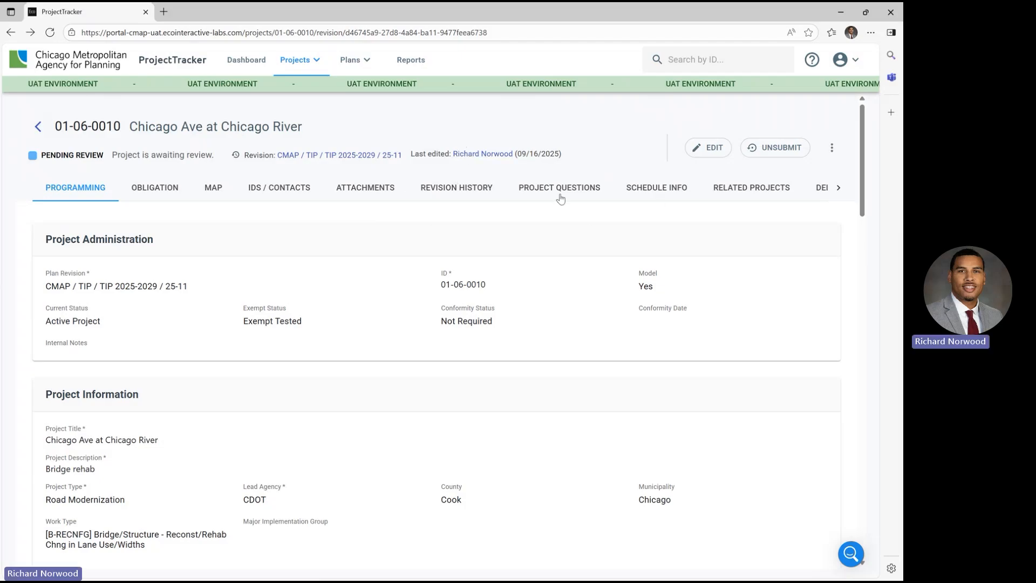
{"action": "left_click", "coordinate": [472, 192]}
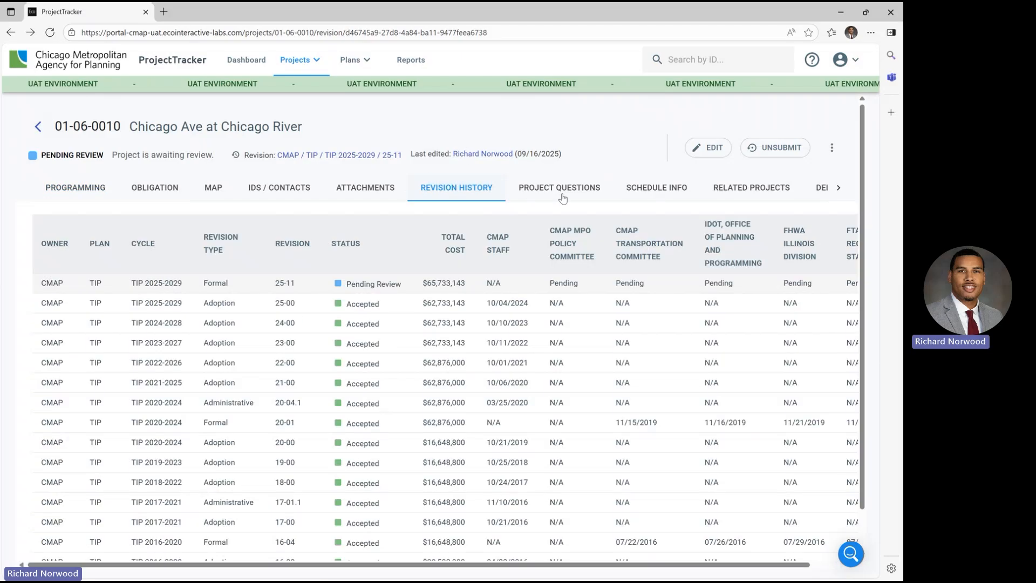
{"action": "left_click", "coordinate": [563, 194]}
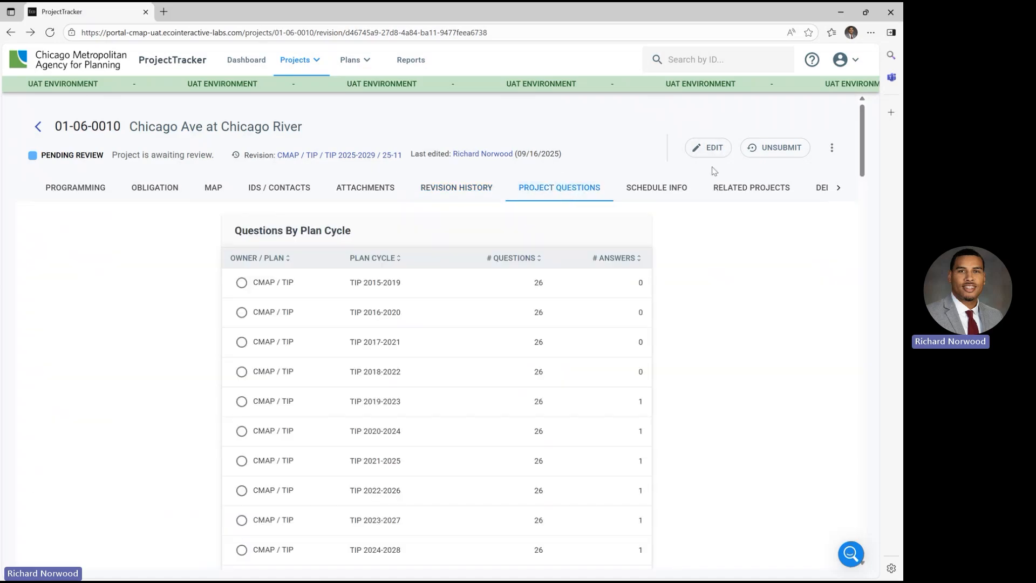
{"action": "left_click", "coordinate": [714, 148]}
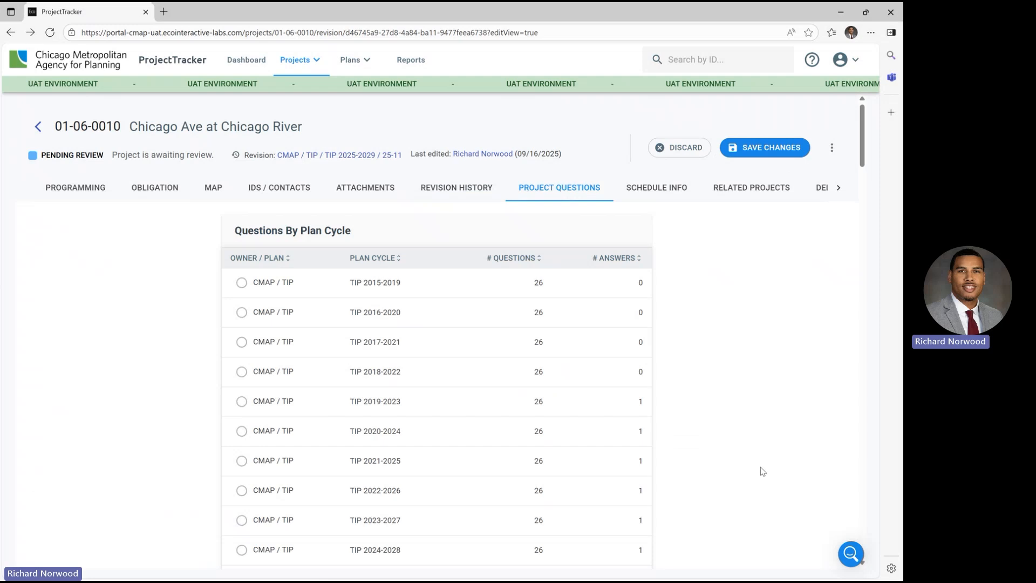
Answer Yes to general question 2, whether the project includes an ITS component, for TIP 2025-2029
{"action": "scroll", "coordinate": [760, 467], "scroll_direction": "down", "scroll_amount": 1}
{"action": "scroll", "coordinate": [761, 470], "scroll_direction": "up", "scroll_amount": 1}
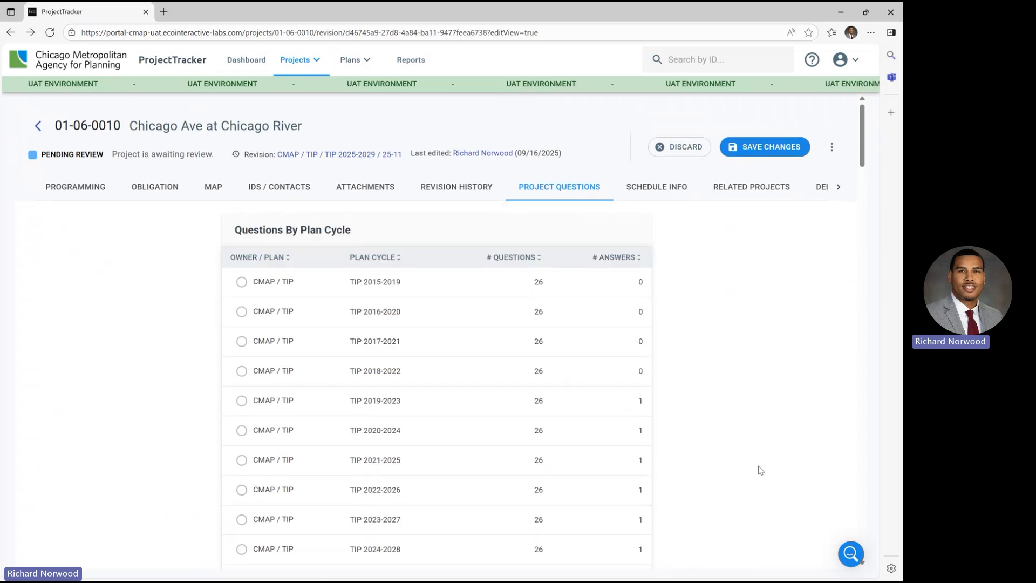
{"action": "scroll", "coordinate": [761, 470], "scroll_direction": "down", "scroll_amount": 3}
{"action": "scroll", "coordinate": [760, 469], "scroll_direction": "down", "scroll_amount": 3}
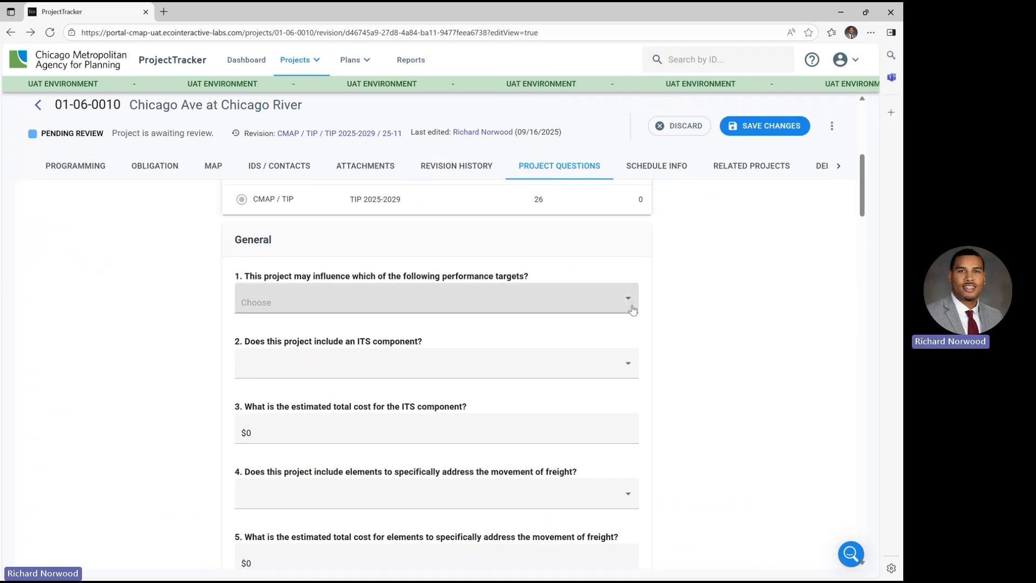
{"action": "left_click", "coordinate": [625, 367]}
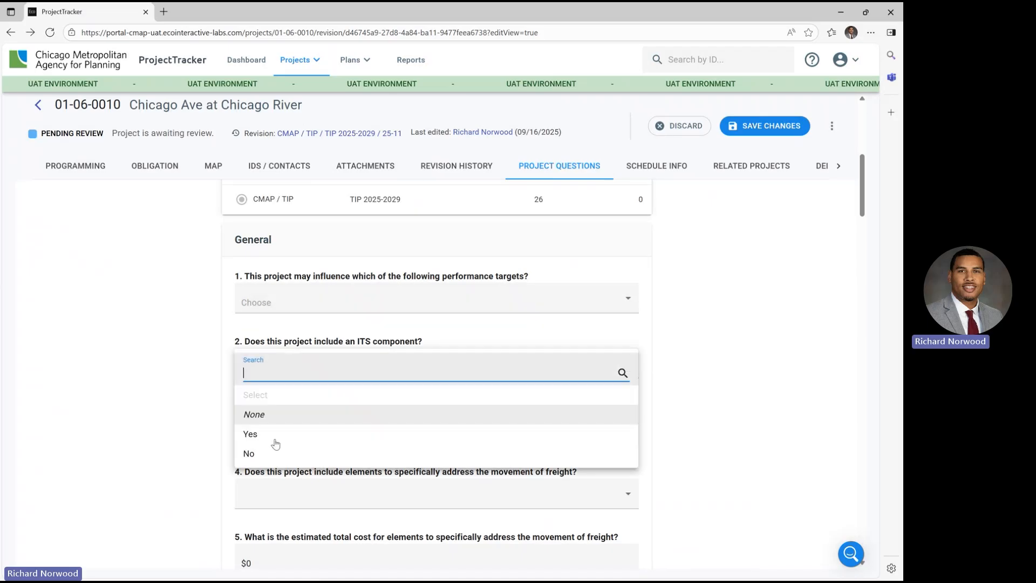
{"action": "left_click", "coordinate": [277, 436]}
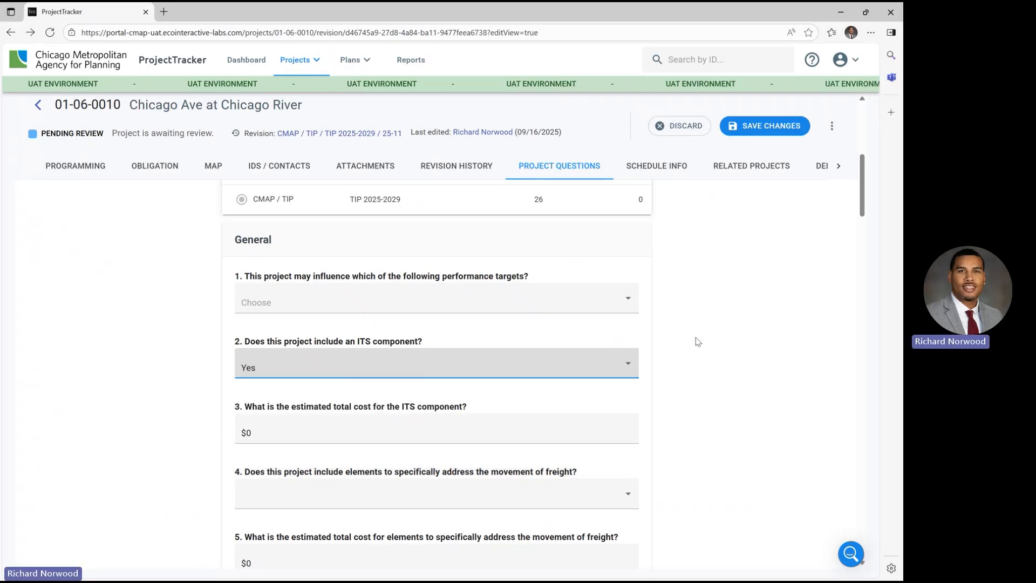
Review the remaining TIP 2025-2029 project questions, save the changes and check the answer counts by plan cycle
{"action": "scroll", "coordinate": [696, 340], "scroll_direction": "down", "scroll_amount": 2}
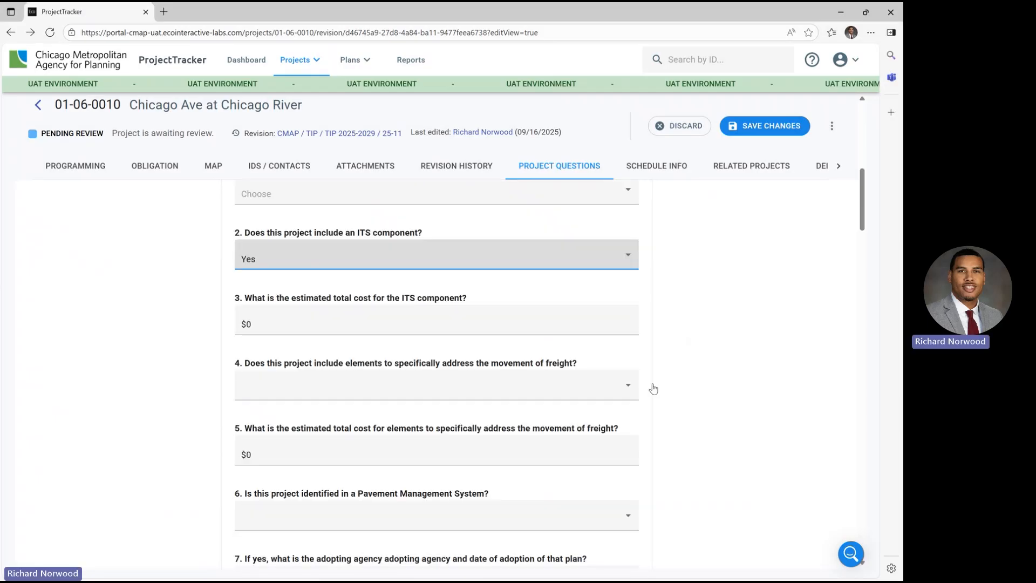
{"action": "scroll", "coordinate": [652, 391], "scroll_direction": "down", "scroll_amount": 3}
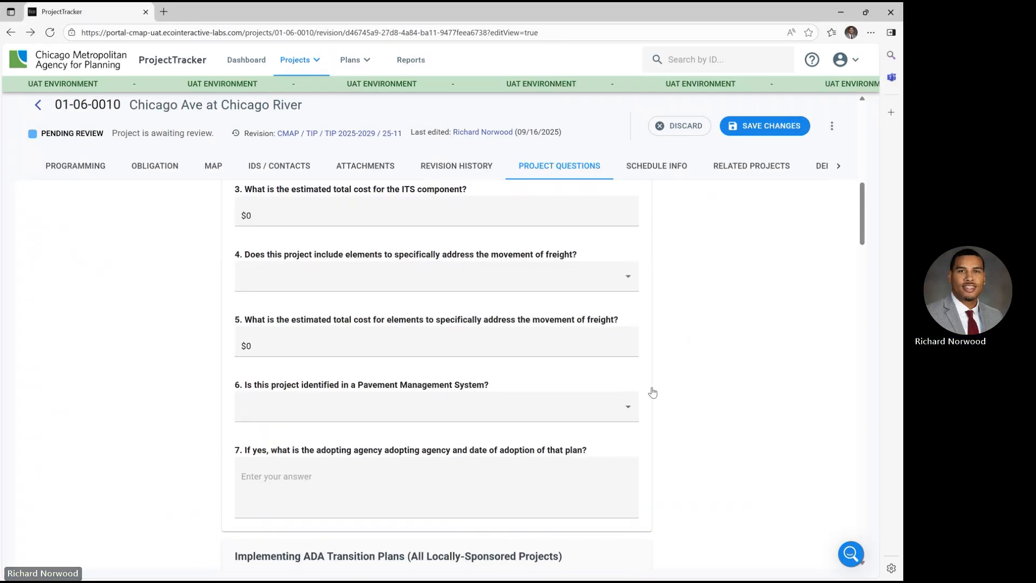
{"action": "scroll", "coordinate": [653, 391], "scroll_direction": "down", "scroll_amount": 4}
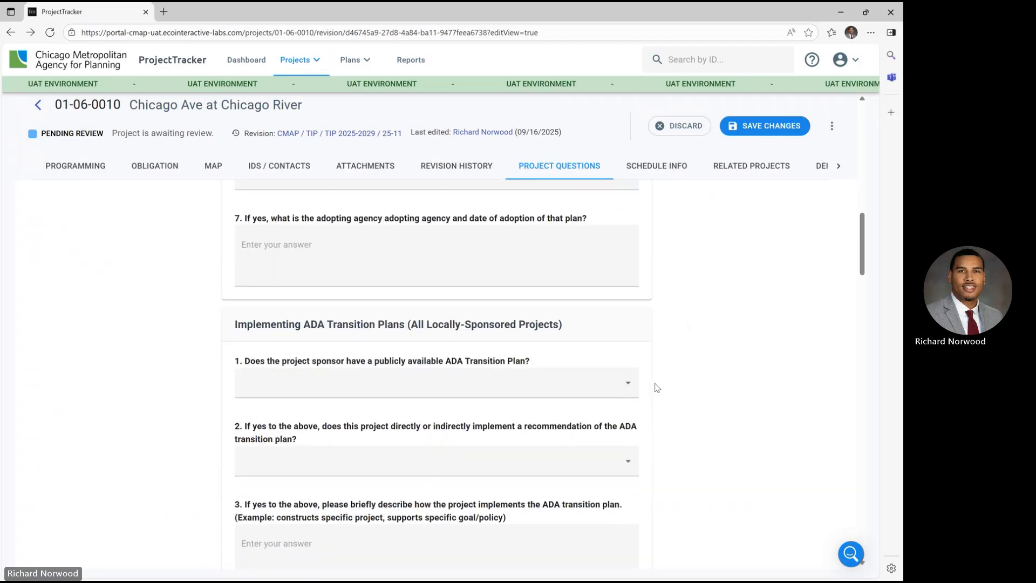
{"action": "scroll", "coordinate": [656, 387], "scroll_direction": "down", "scroll_amount": 4}
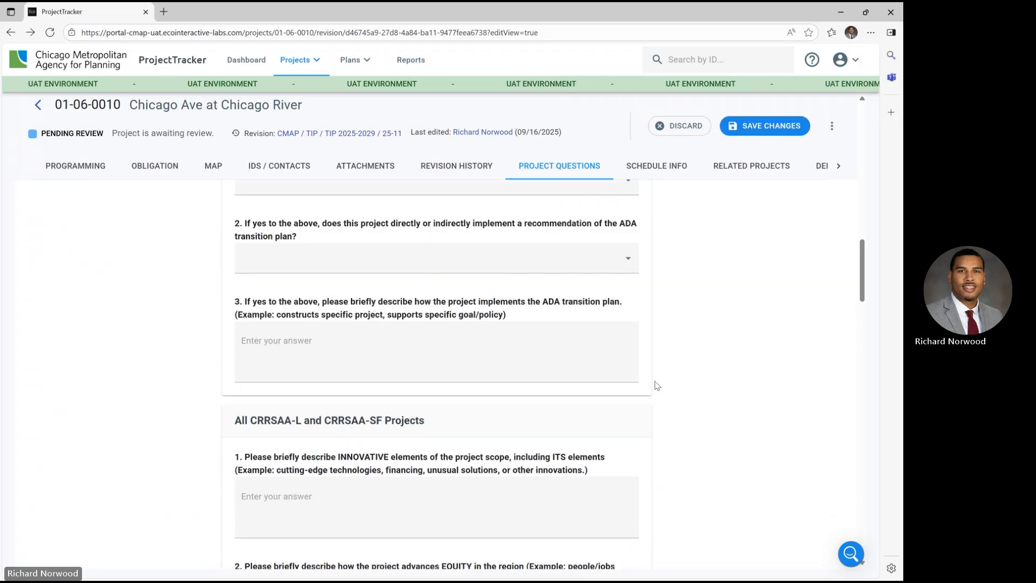
{"action": "scroll", "coordinate": [657, 386], "scroll_direction": "down", "scroll_amount": 12}
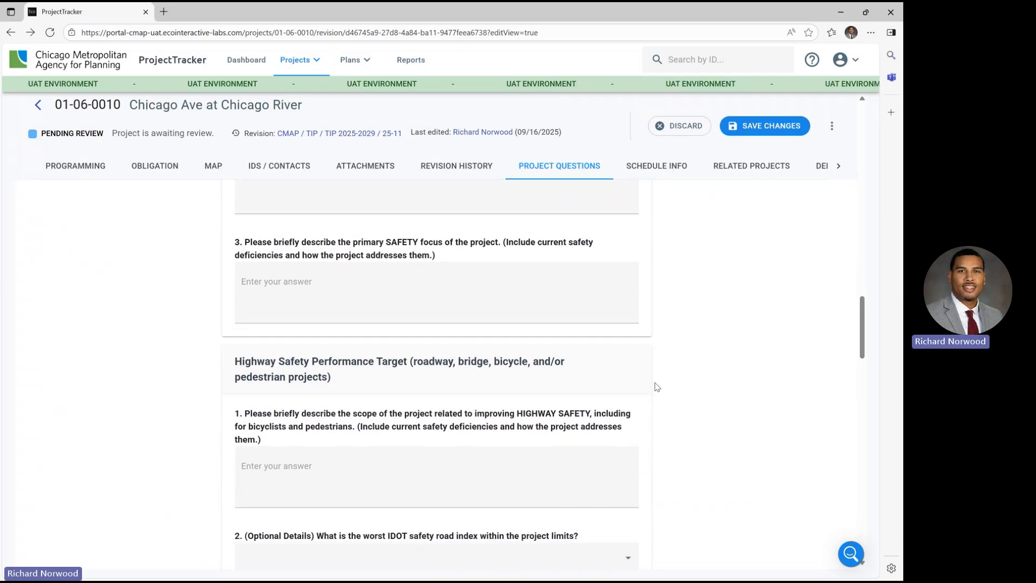
{"action": "scroll", "coordinate": [656, 387], "scroll_direction": "down", "scroll_amount": 9}
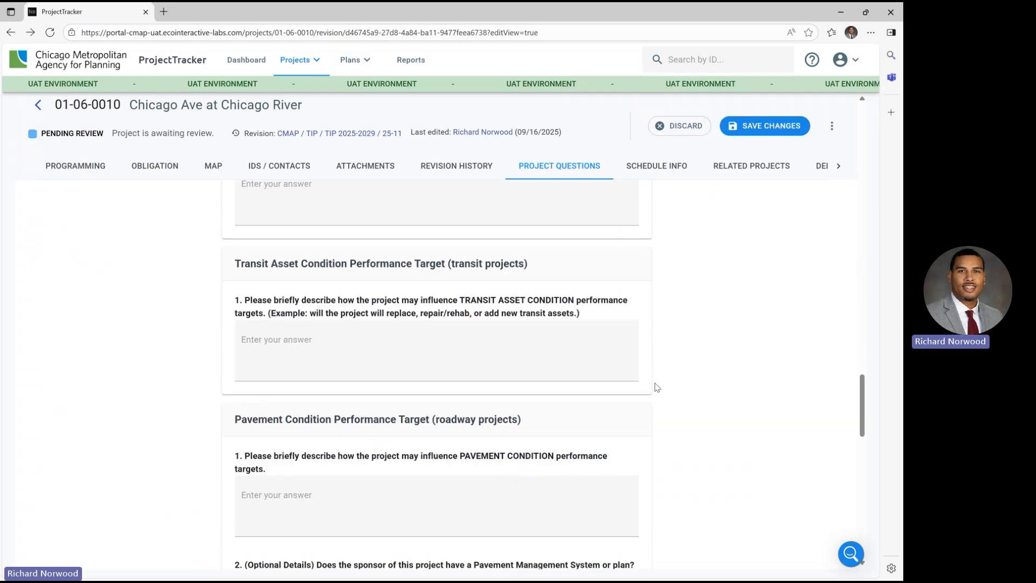
{"action": "left_click_drag", "start_coordinate": [861, 412], "coordinate": [863, 123]}
{"action": "left_click", "coordinate": [761, 149]}
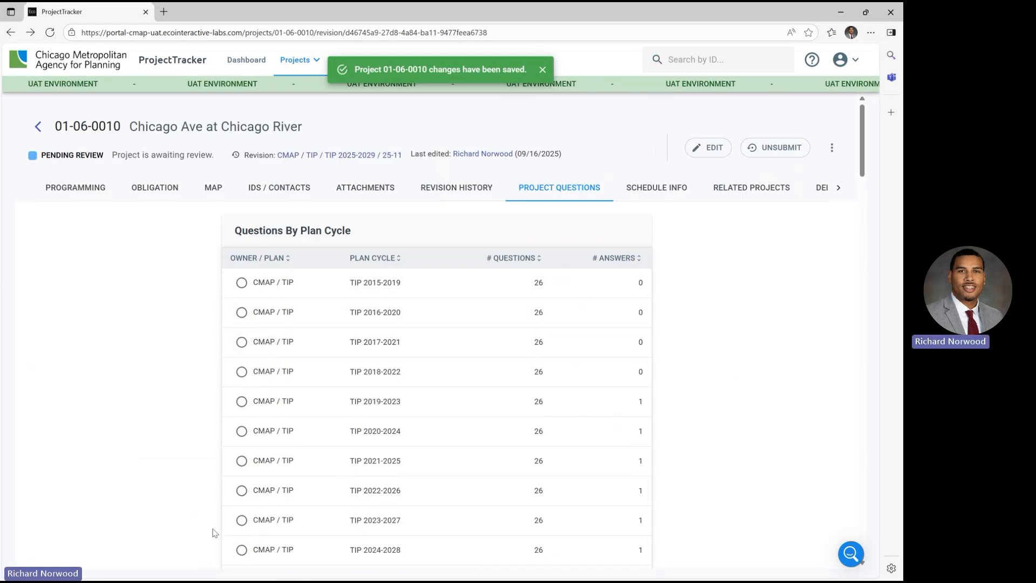
{"action": "scroll", "coordinate": [216, 526], "scroll_direction": "down", "scroll_amount": 1}
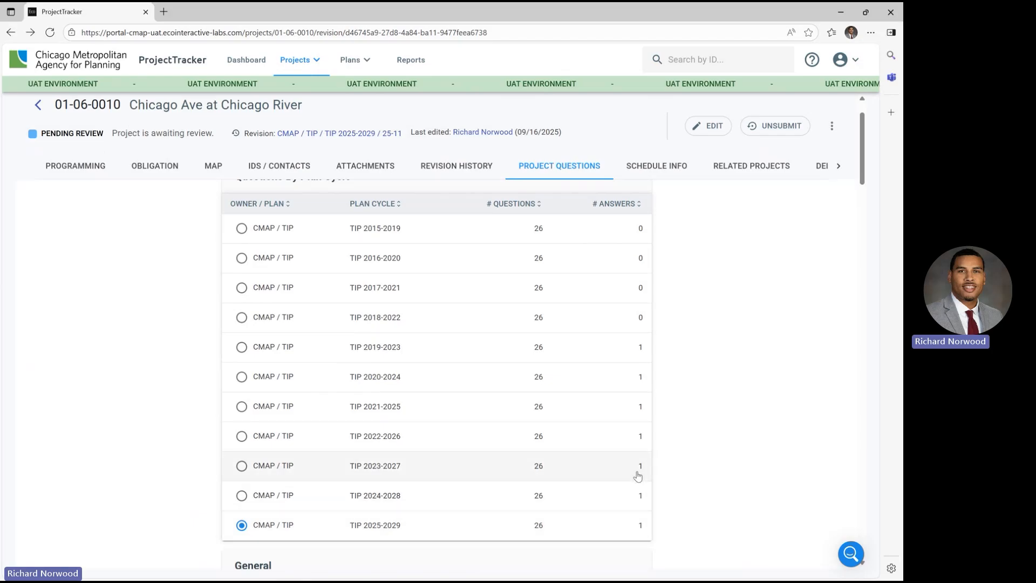
{"action": "scroll", "coordinate": [722, 380], "scroll_direction": "up", "scroll_amount": 1}
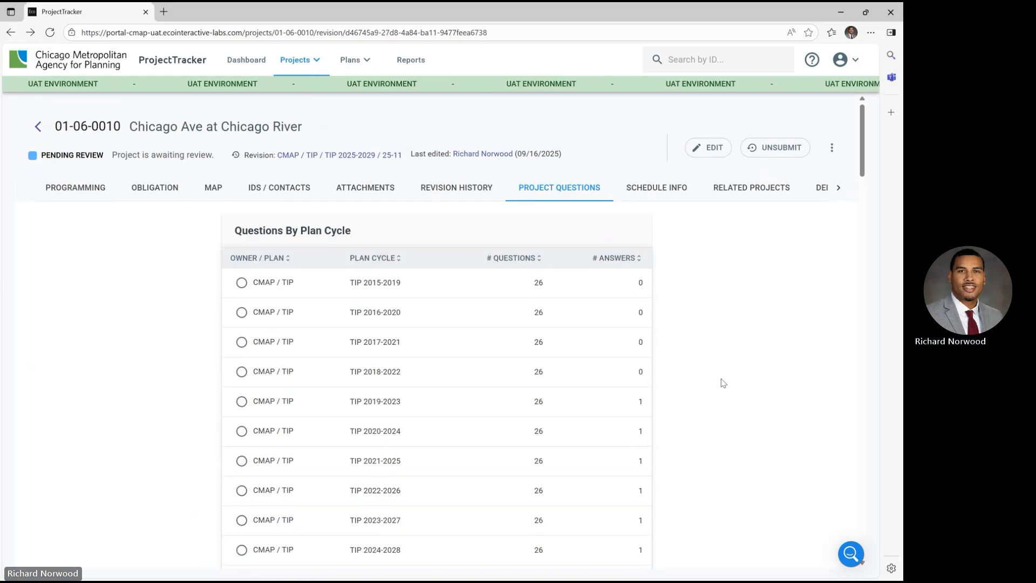
Examine the project's schedule info in edit mode and save without changing it
{"action": "left_click", "coordinate": [663, 196]}
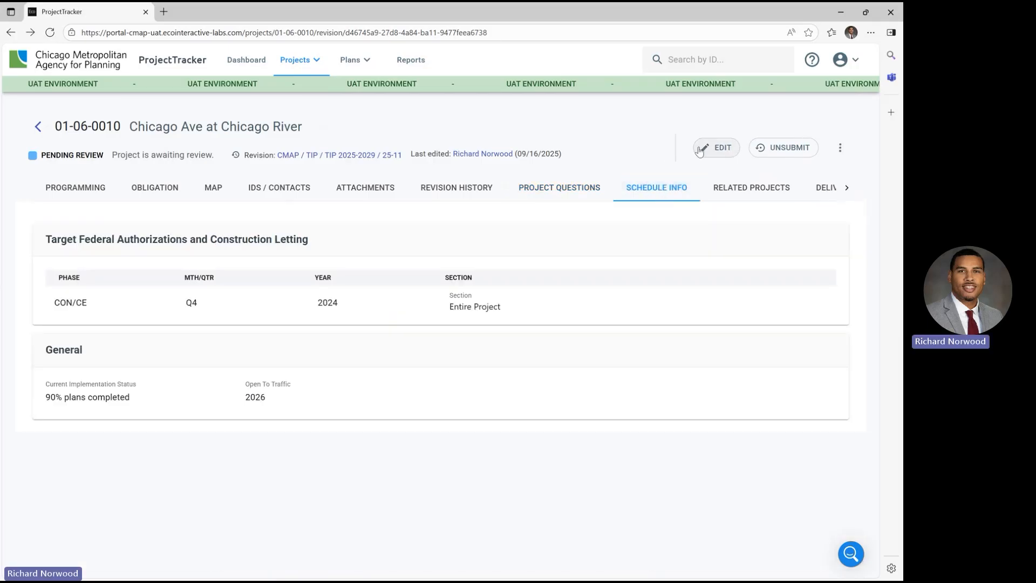
{"action": "left_click", "coordinate": [716, 154]}
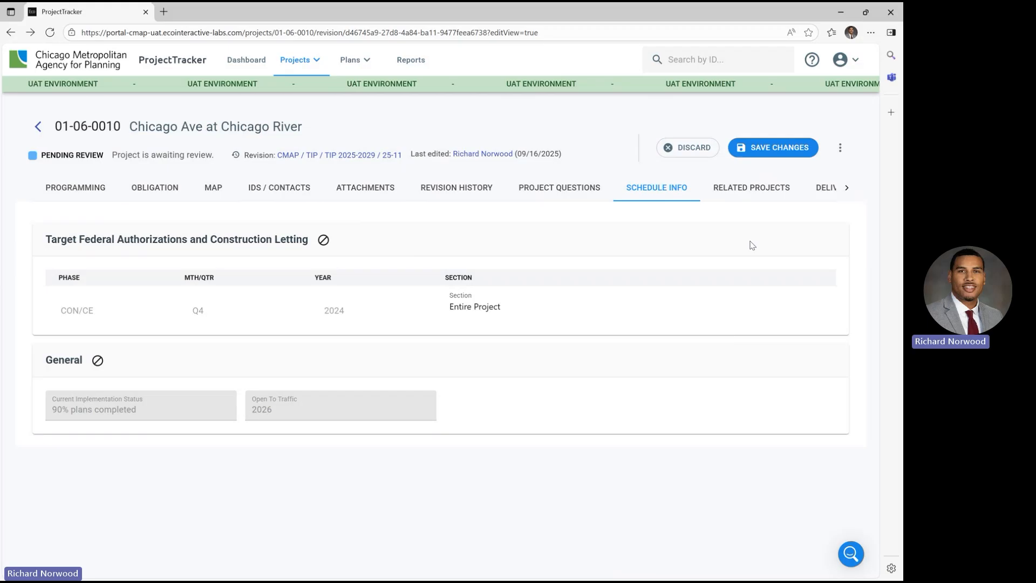
{"action": "left_click", "coordinate": [782, 154]}
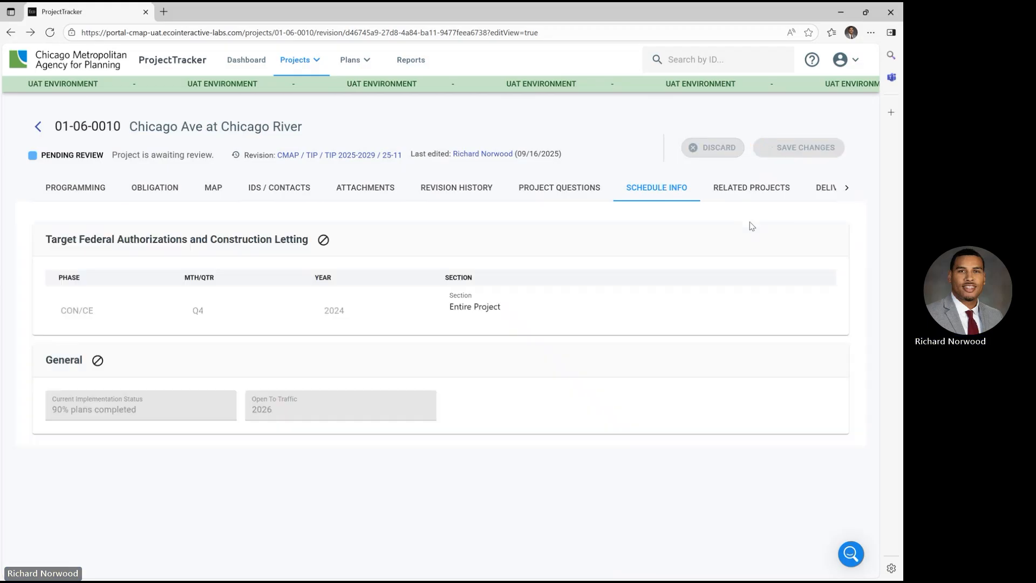
Try linking a related project to 01-06-0010 with the relationship type Was Combined Into, leaving the target project ID blank, and cancel
{"action": "left_click", "coordinate": [732, 196]}
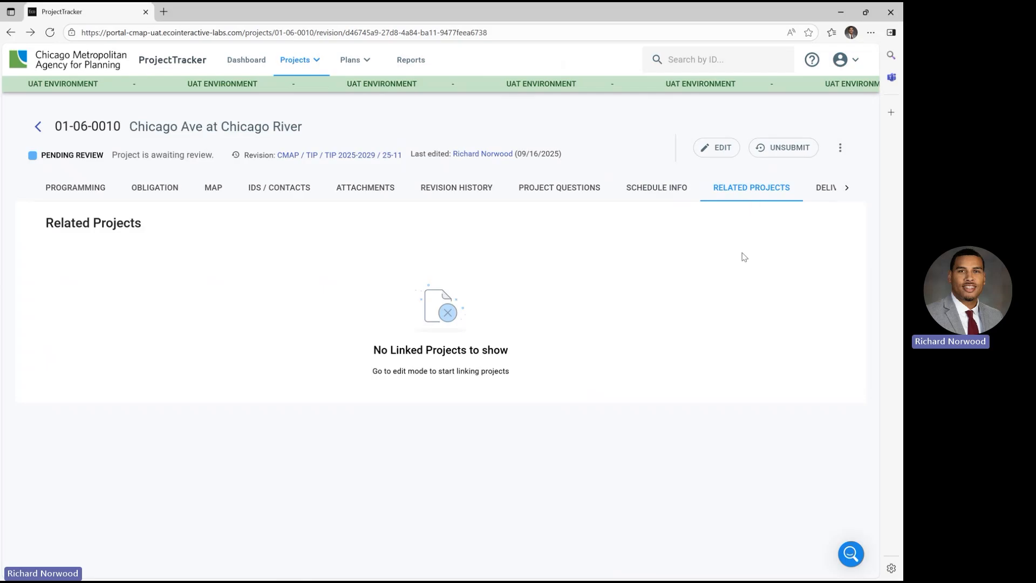
{"action": "left_click", "coordinate": [714, 154]}
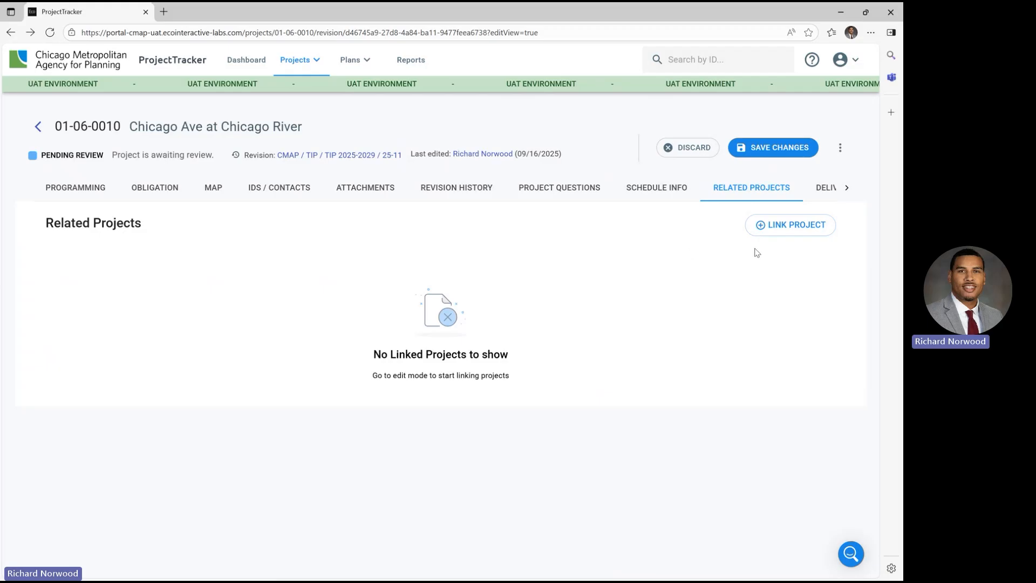
{"action": "left_click", "coordinate": [789, 229]}
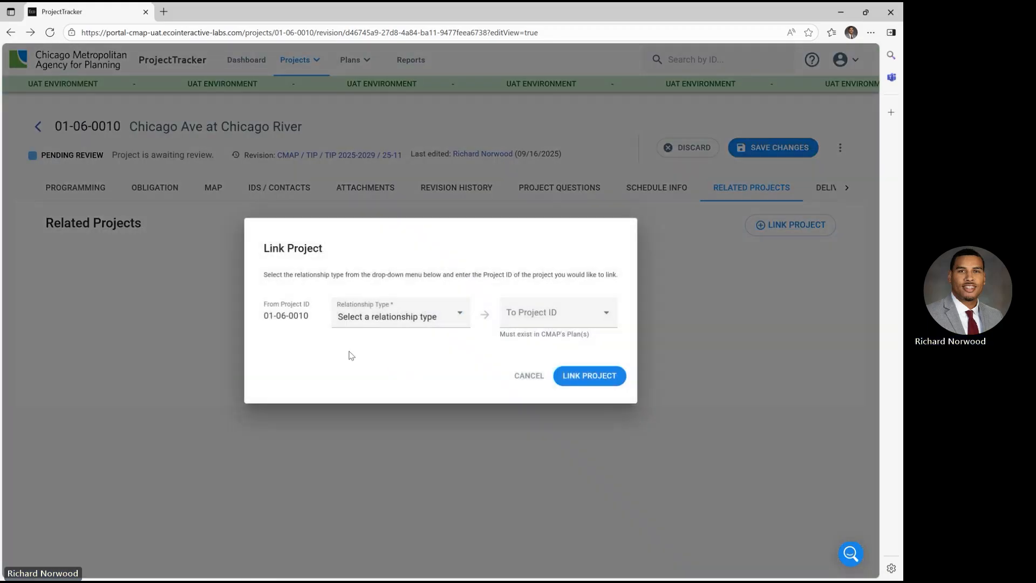
{"action": "left_click", "coordinate": [463, 318]}
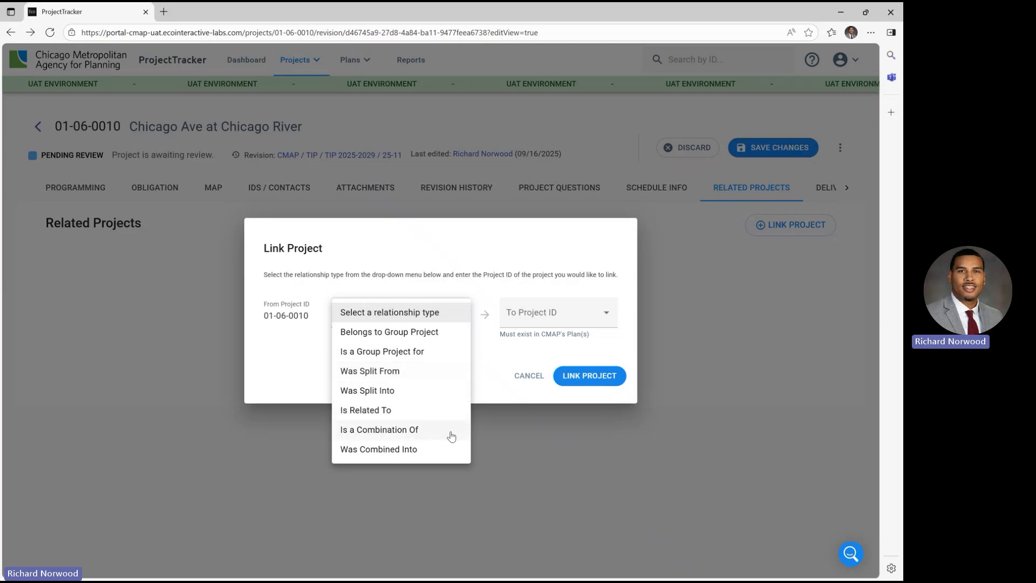
{"action": "left_click", "coordinate": [452, 449]}
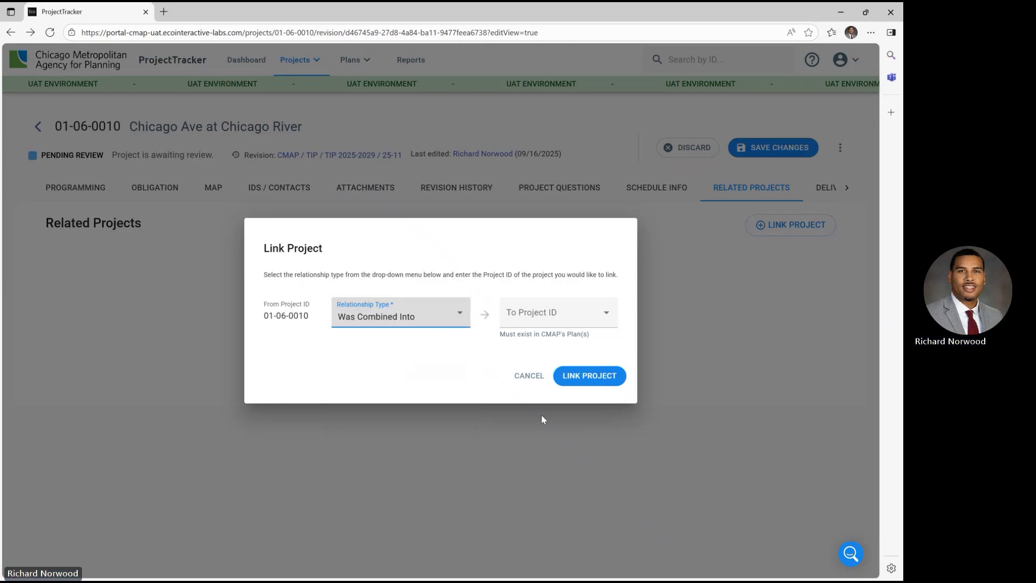
{"action": "left_click", "coordinate": [545, 327]}
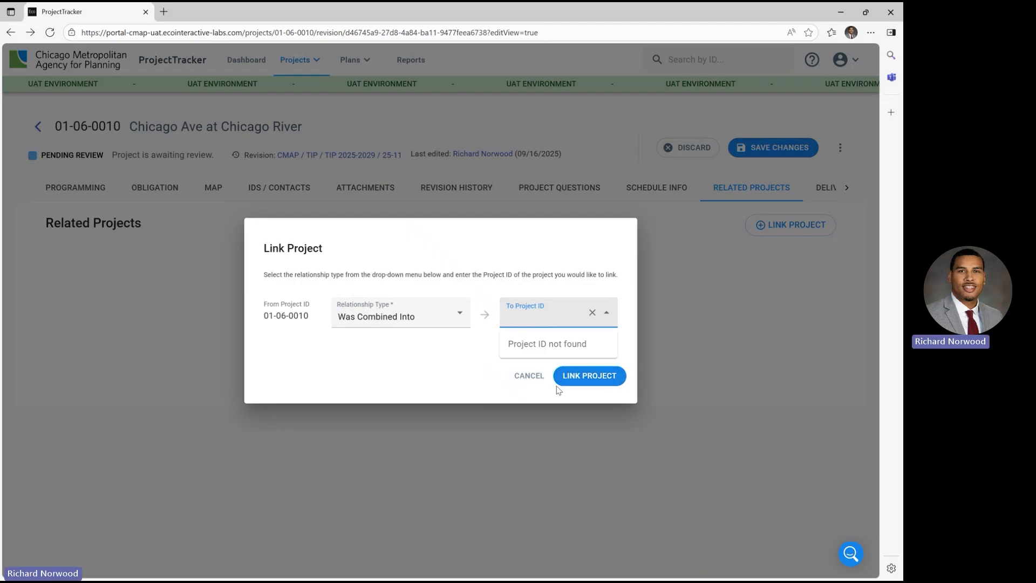
{"action": "left_click", "coordinate": [518, 383]}
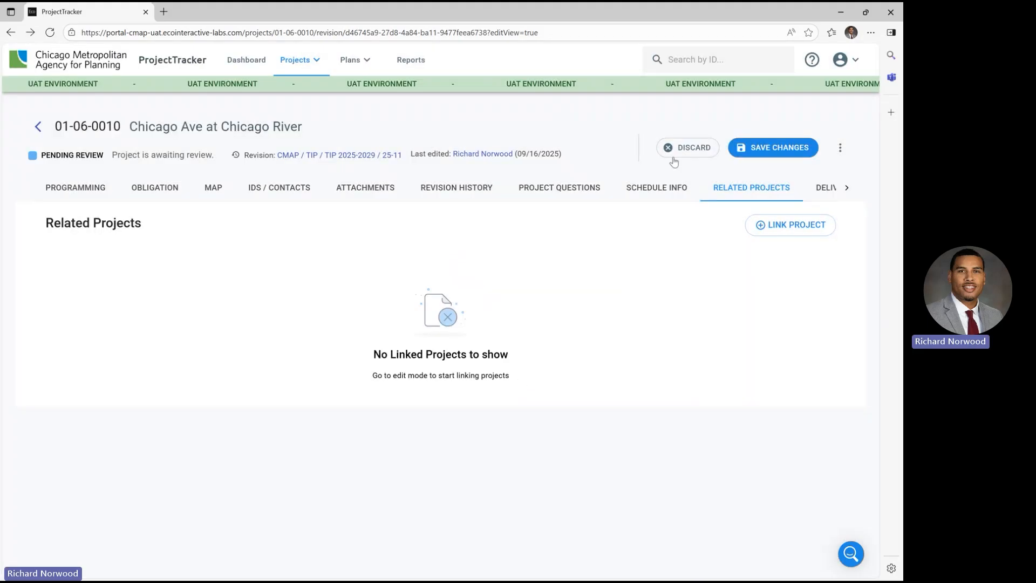
Check the project's delivery information, then find project 03-20-0040 by ID and check its delivery information
{"action": "left_click", "coordinate": [826, 190]}
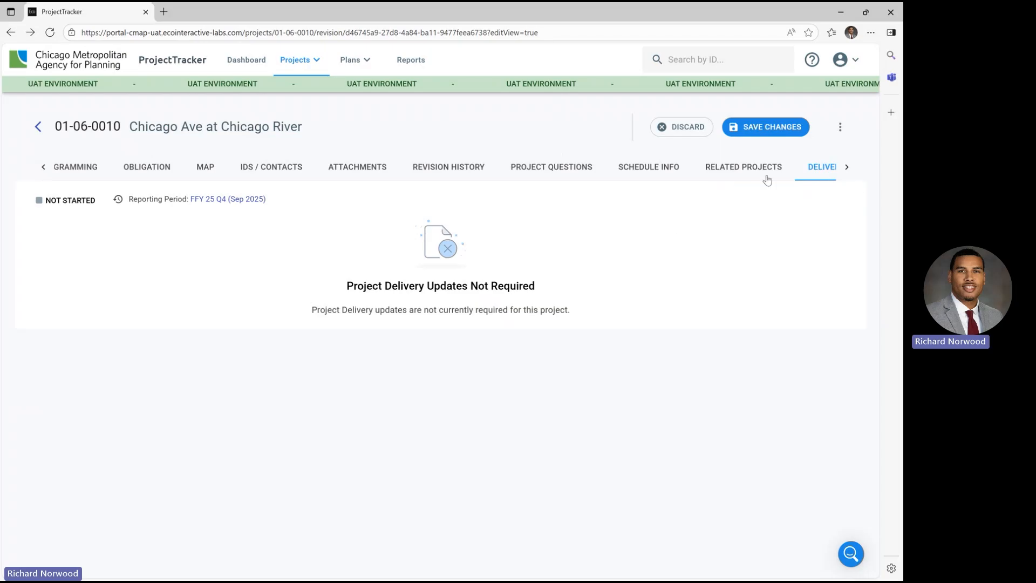
{"action": "left_click", "coordinate": [689, 61]}
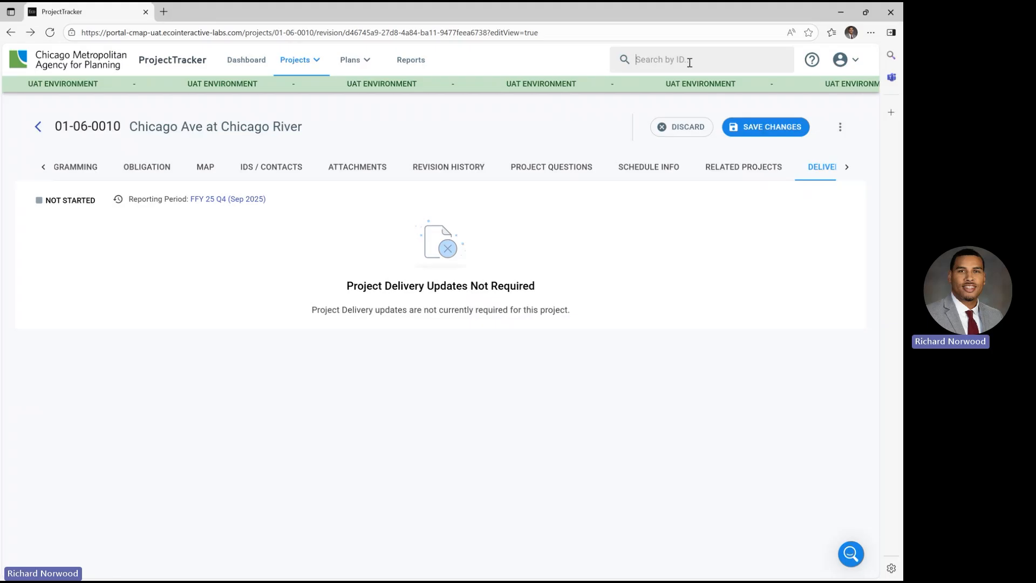
{"action": "type", "text": "03-20-00"}
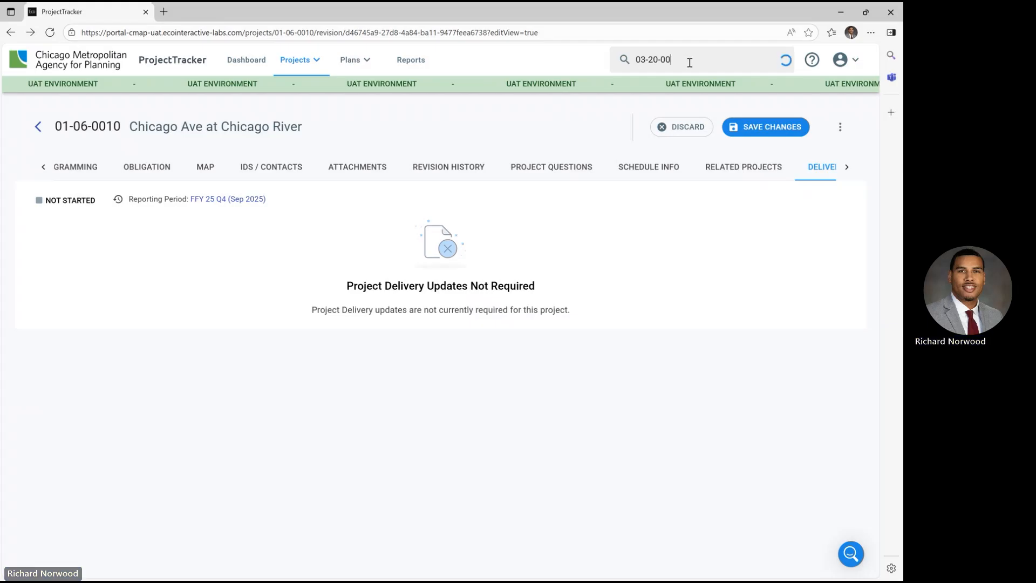
{"action": "type", "text": "40"}
{"action": "key", "text": "Return"}
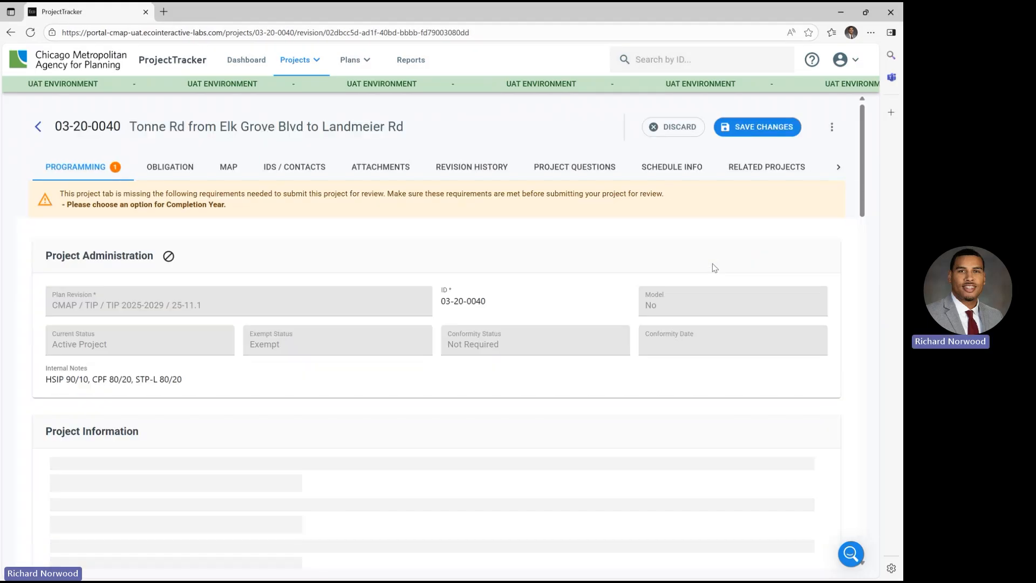
{"action": "left_click", "coordinate": [838, 166]}
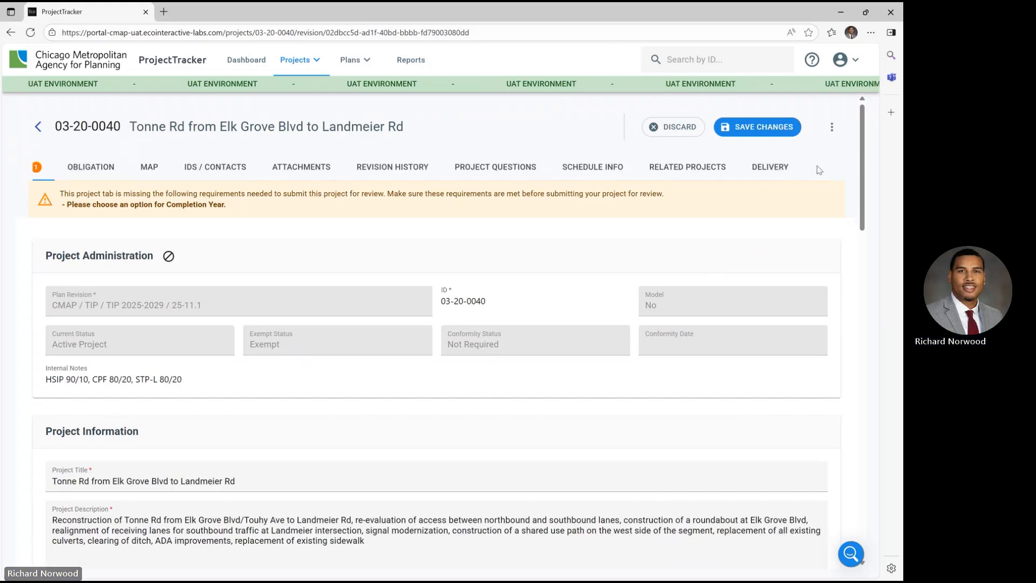
{"action": "left_click", "coordinate": [775, 168]}
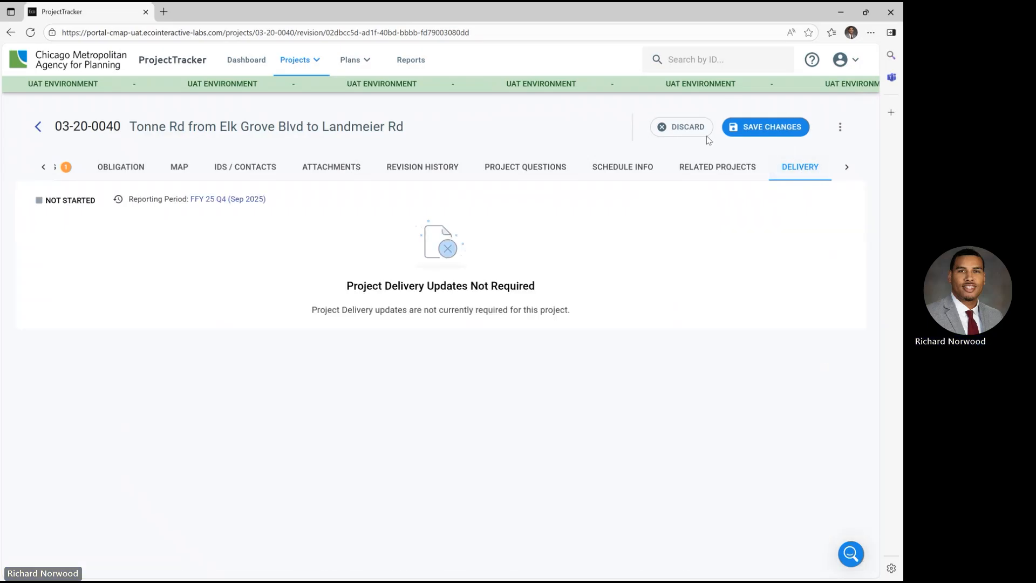
Leave edit mode on project 03-20-0040, discarding any changes and staying on its delivery information
{"action": "left_click", "coordinate": [719, 177]}
{"action": "left_click", "coordinate": [804, 199]}
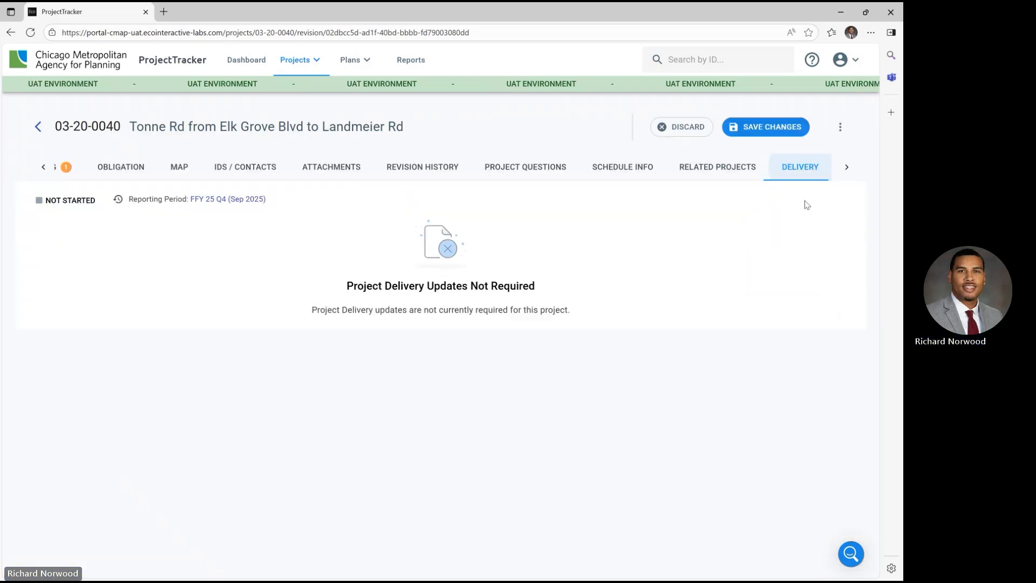
{"action": "left_click", "coordinate": [692, 135]}
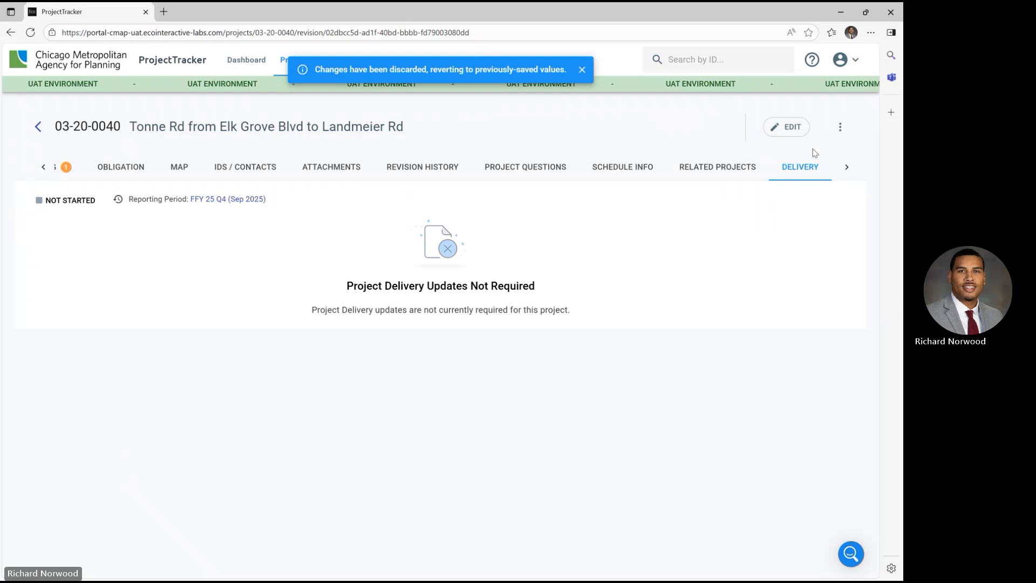
{"action": "left_click", "coordinate": [789, 128]}
{"action": "left_click", "coordinate": [686, 128]}
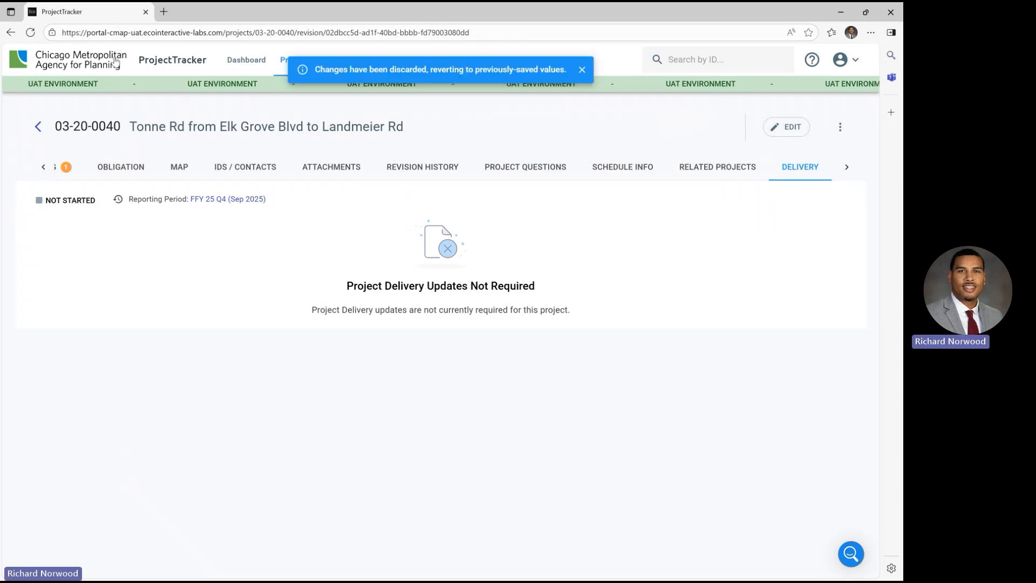
From the dashboard, list the Project Delivery projects that are Not Started and open Johnsburg Road Resurfacing Improvements, 11-21-0011
{"action": "left_click", "coordinate": [241, 60]}
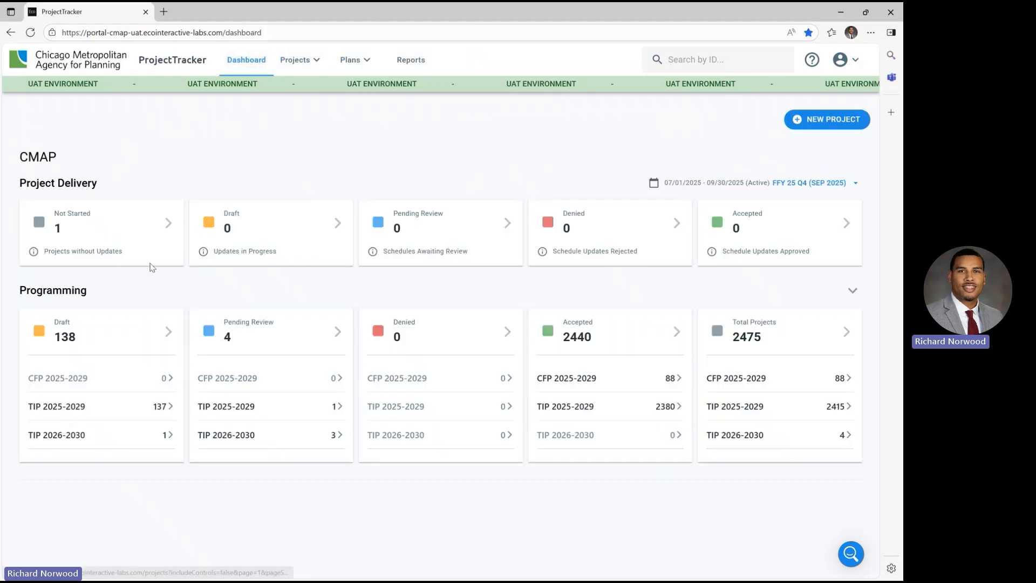
{"action": "left_click", "coordinate": [108, 225]}
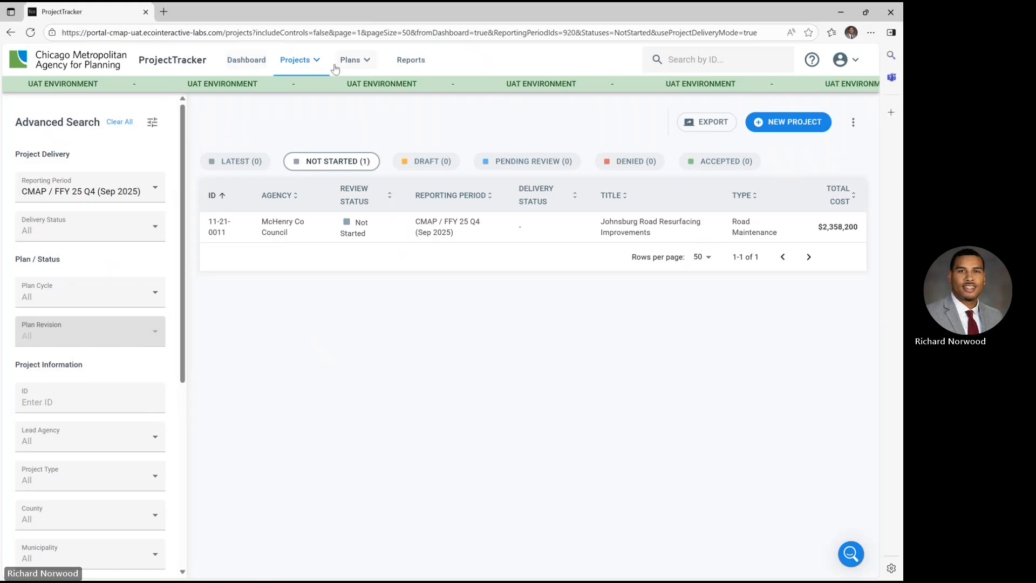
{"action": "left_click", "coordinate": [318, 60]}
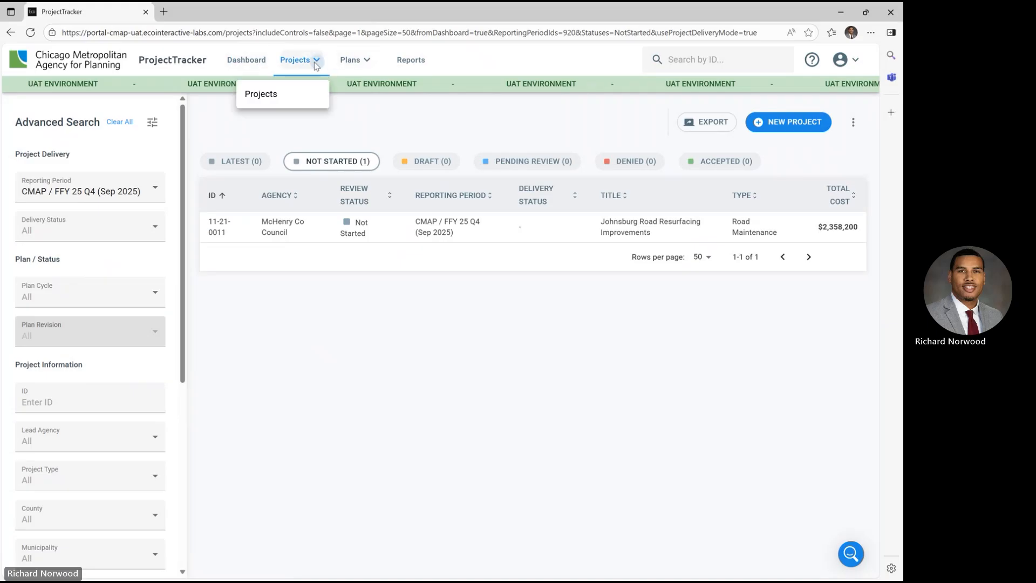
{"action": "left_click", "coordinate": [246, 60]}
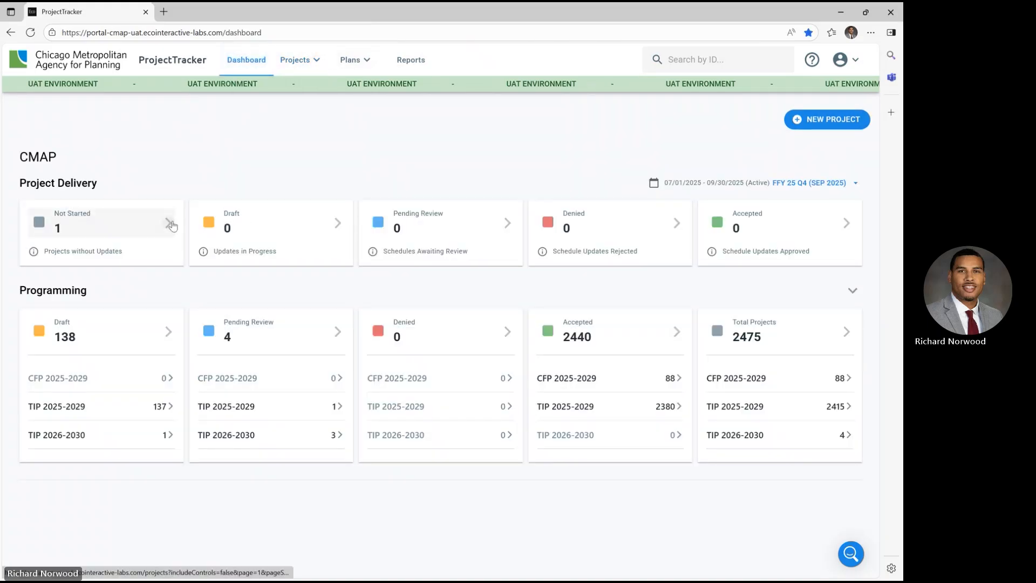
{"action": "left_click", "coordinate": [171, 226]}
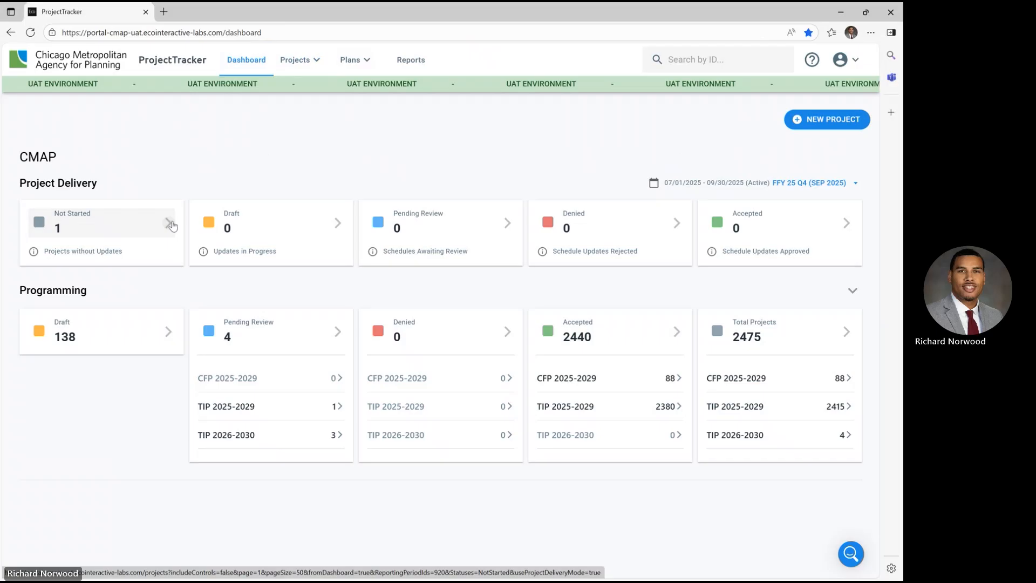
{"action": "left_click", "coordinate": [78, 229]}
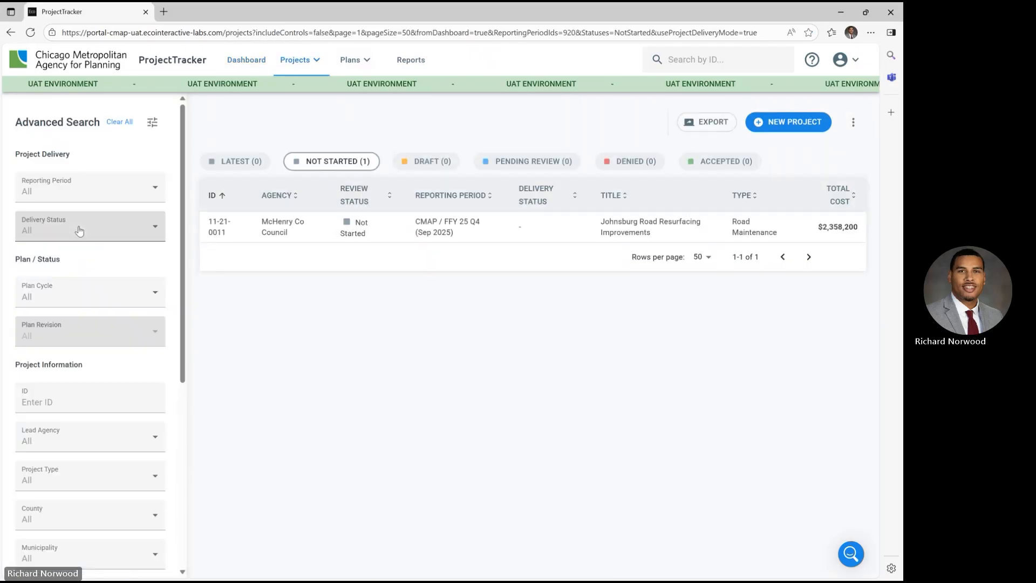
{"action": "left_click", "coordinate": [413, 233]}
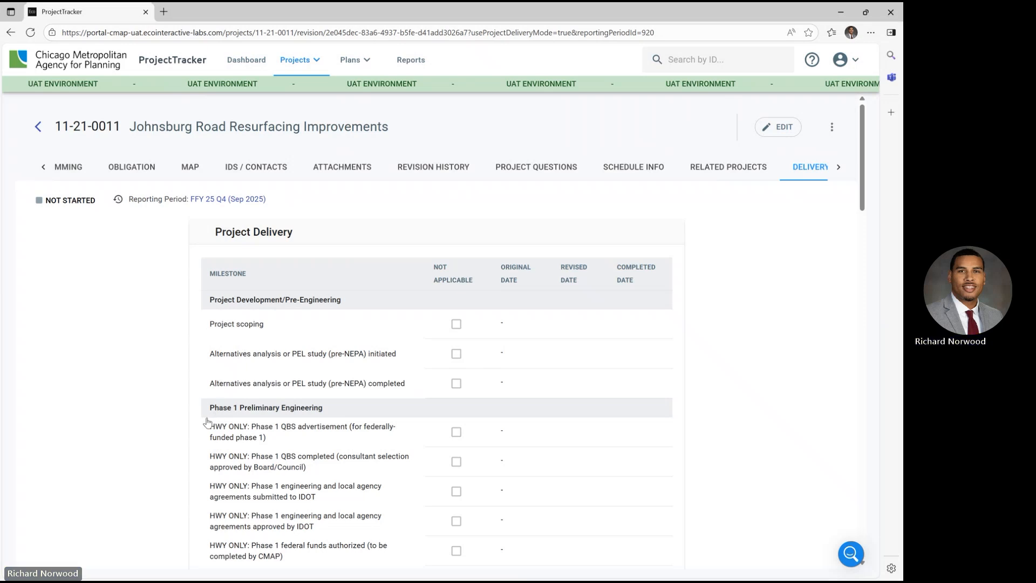
Set Project scoping's original date to 09/01/2025 and completed date to 09/16/2025, and mark Alternatives analysis or PEL study (pre-NEPA) completed as not applicable
{"action": "scroll", "coordinate": [128, 439], "scroll_direction": "down", "scroll_amount": 1}
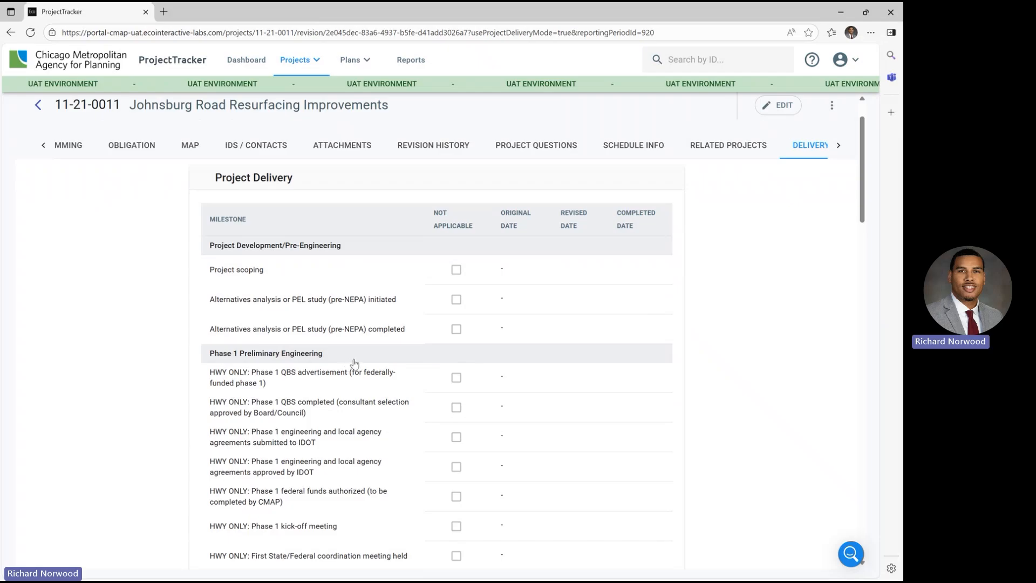
{"action": "left_click", "coordinate": [775, 115]}
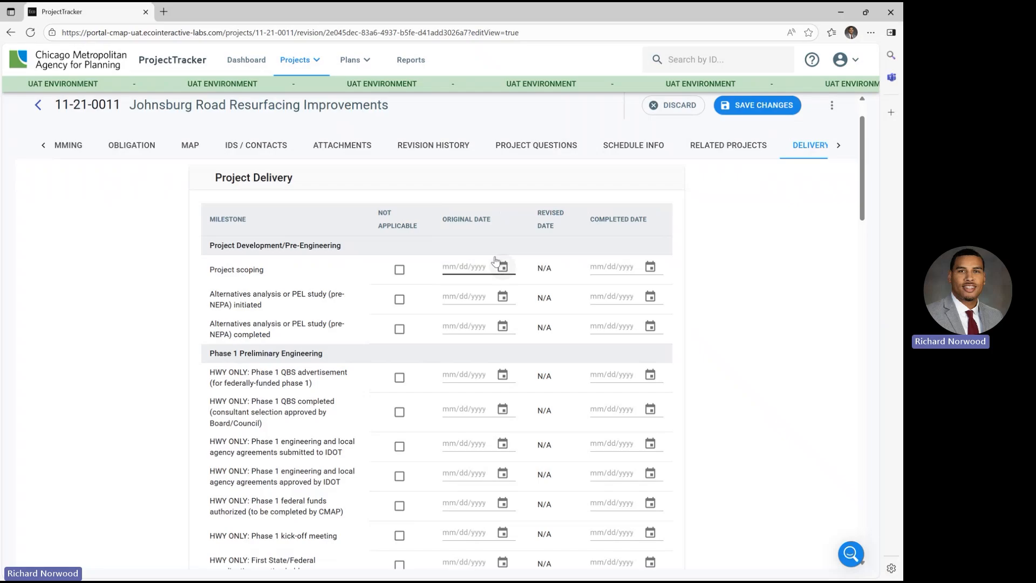
{"action": "left_click", "coordinate": [504, 269]}
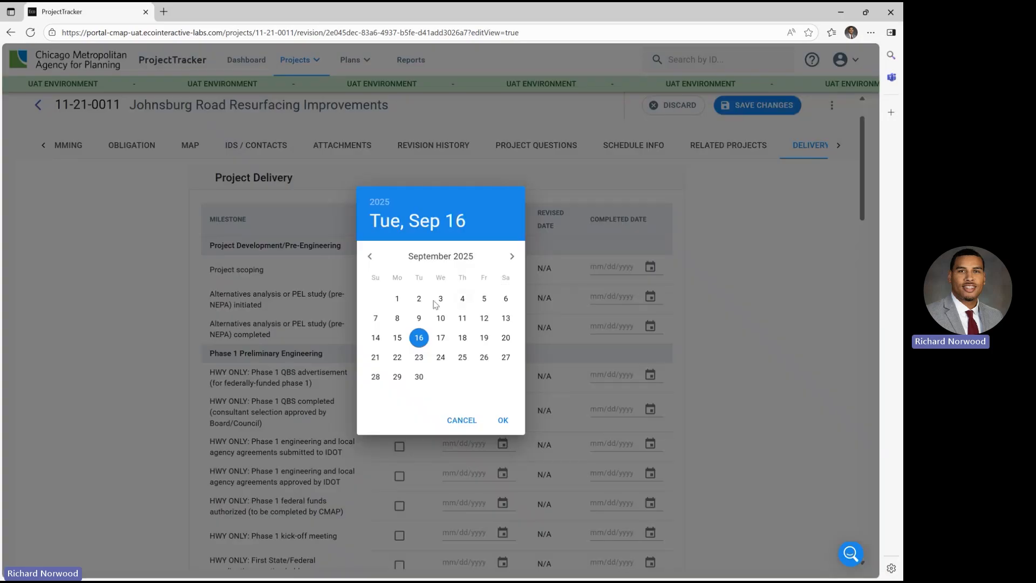
{"action": "left_click", "coordinate": [397, 298]}
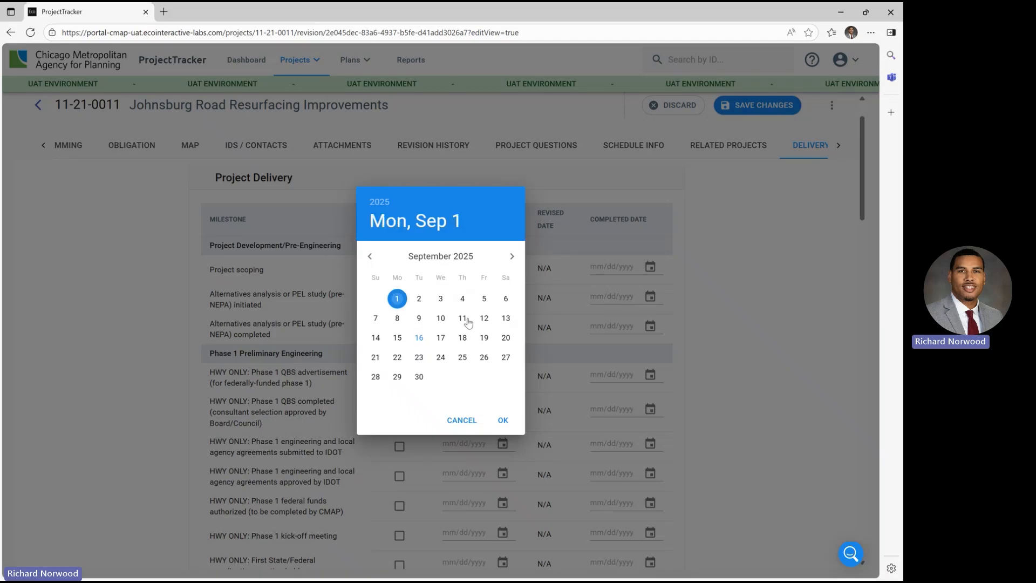
{"action": "left_click", "coordinate": [502, 420]}
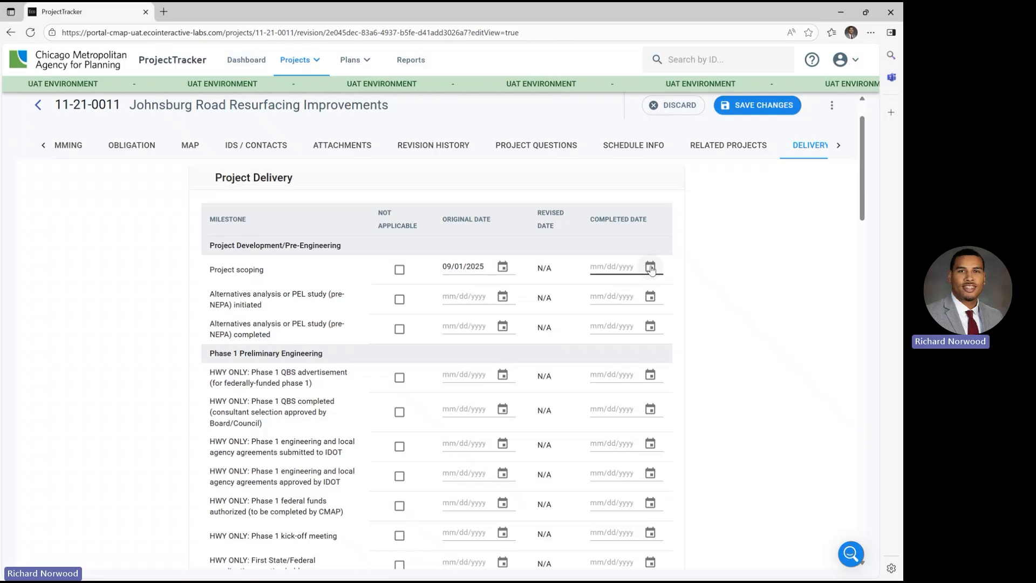
{"action": "left_click", "coordinate": [650, 267]}
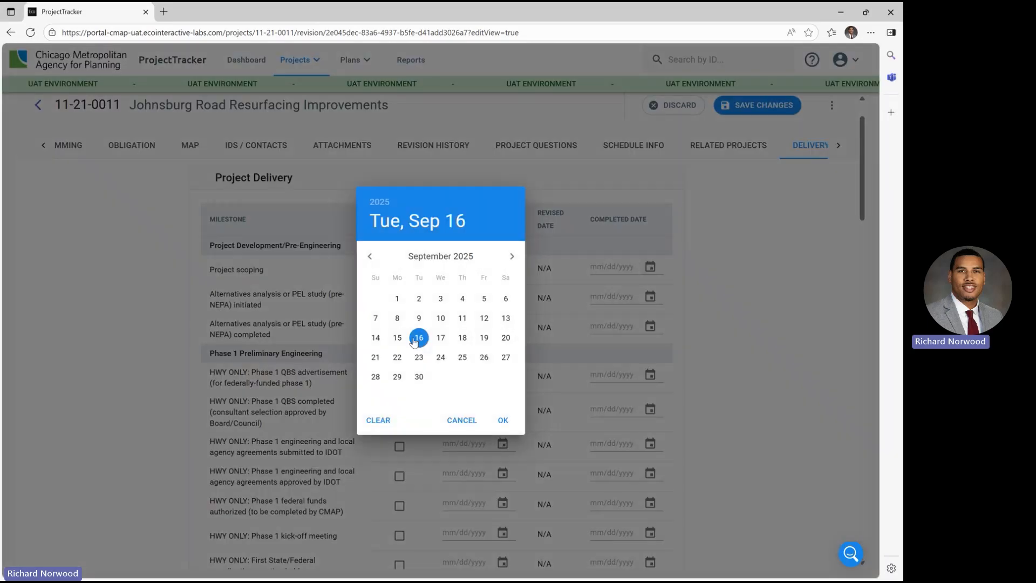
{"action": "left_click", "coordinate": [503, 420]}
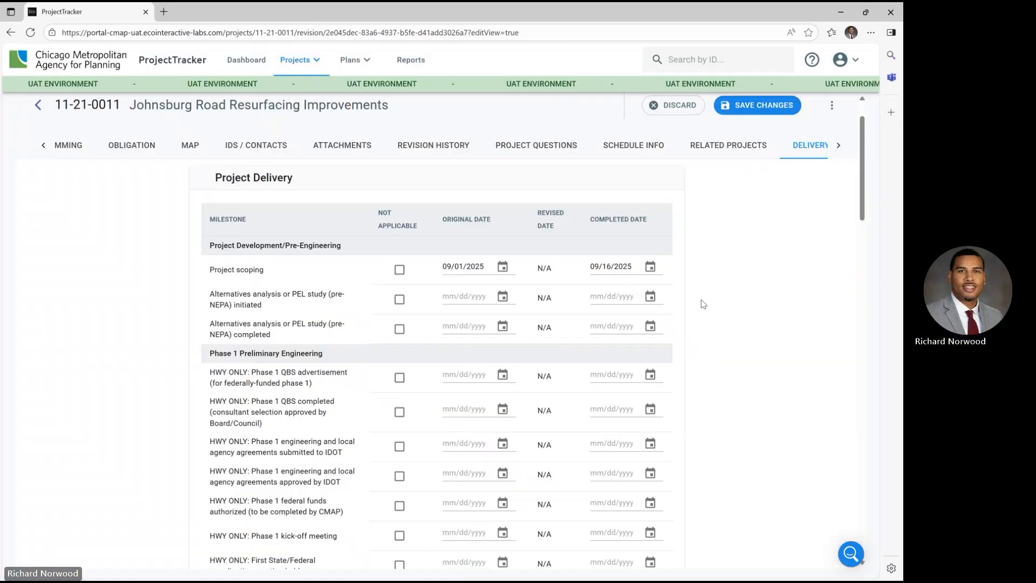
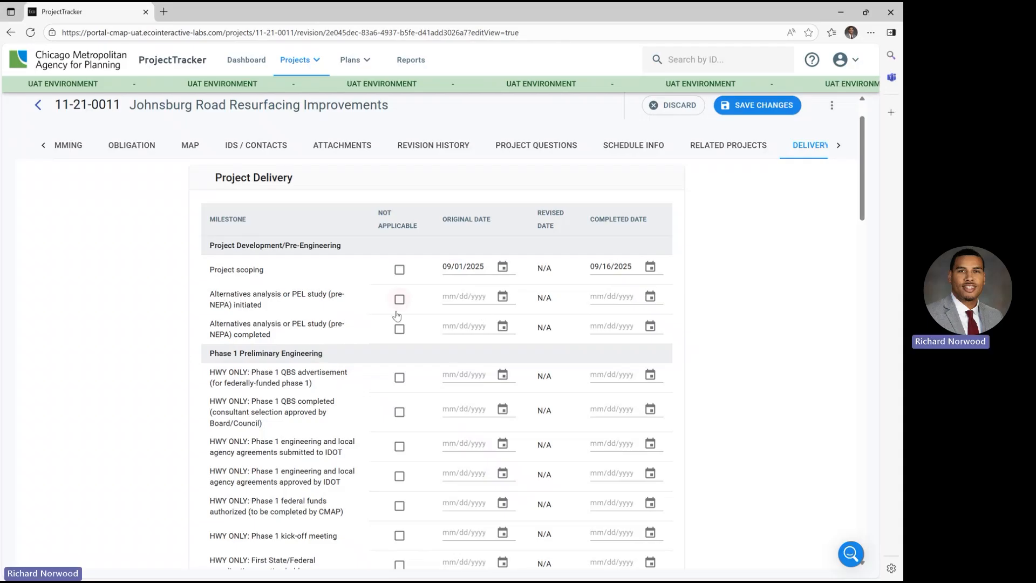
{"action": "left_click", "coordinate": [398, 330]}
Review the remaining delivery milestones from Phase 1 Preliminary Engineering through Other project activities
{"action": "scroll", "coordinate": [203, 374], "scroll_direction": "down", "scroll_amount": 1}
{"action": "scroll", "coordinate": [241, 366], "scroll_direction": "down", "scroll_amount": 1}
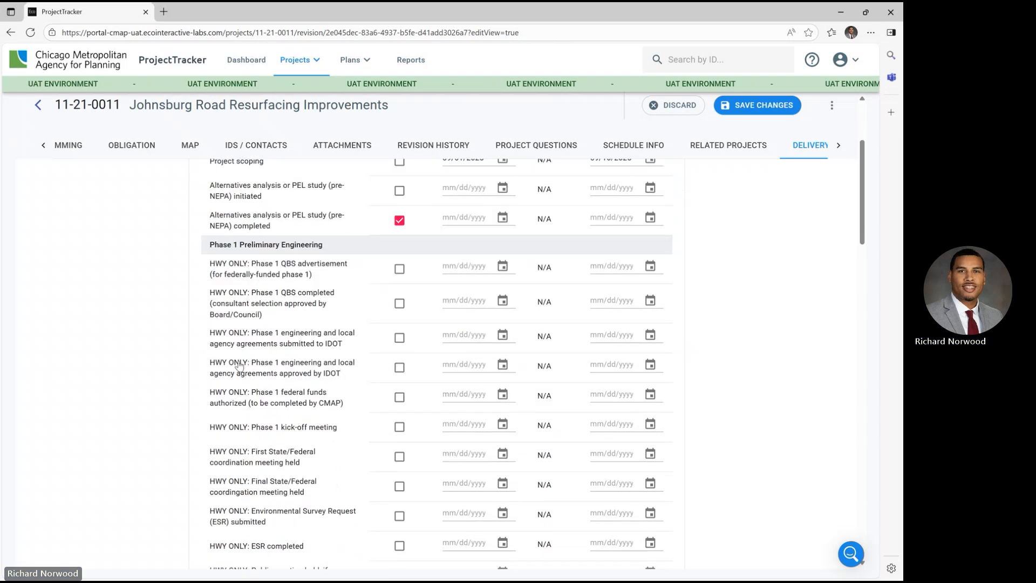
{"action": "scroll", "coordinate": [243, 321], "scroll_direction": "down", "scroll_amount": 1}
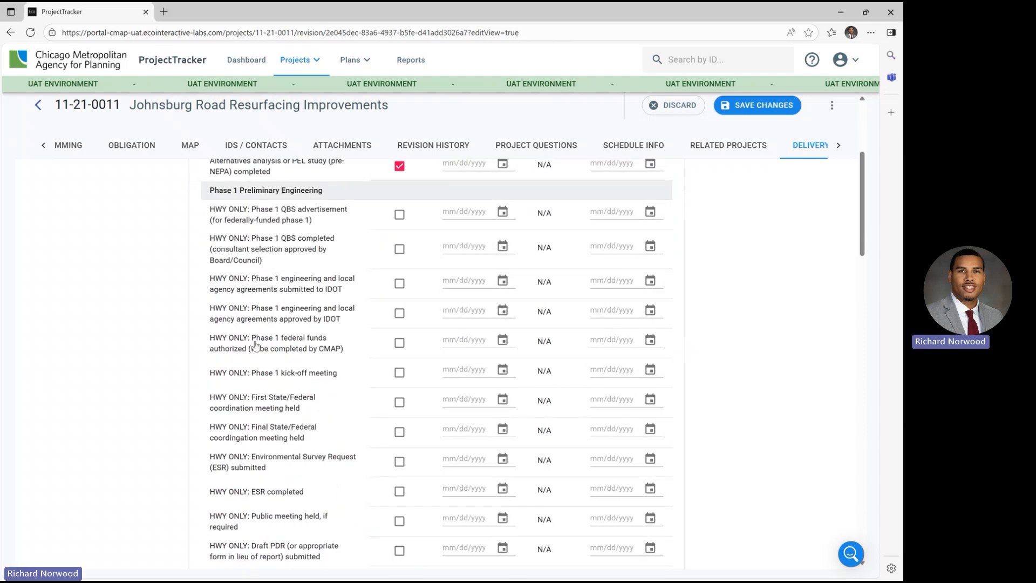
{"action": "scroll", "coordinate": [295, 442], "scroll_direction": "down", "scroll_amount": 3}
{"action": "scroll", "coordinate": [294, 441], "scroll_direction": "down", "scroll_amount": 3}
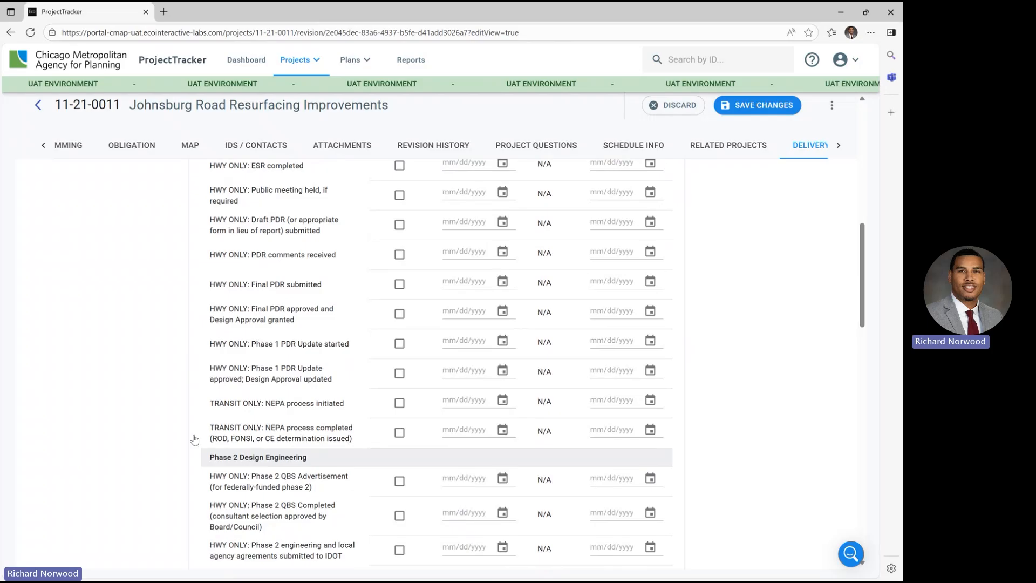
{"action": "scroll", "coordinate": [190, 462], "scroll_direction": "down", "scroll_amount": 2}
{"action": "scroll", "coordinate": [190, 458], "scroll_direction": "down", "scroll_amount": 3}
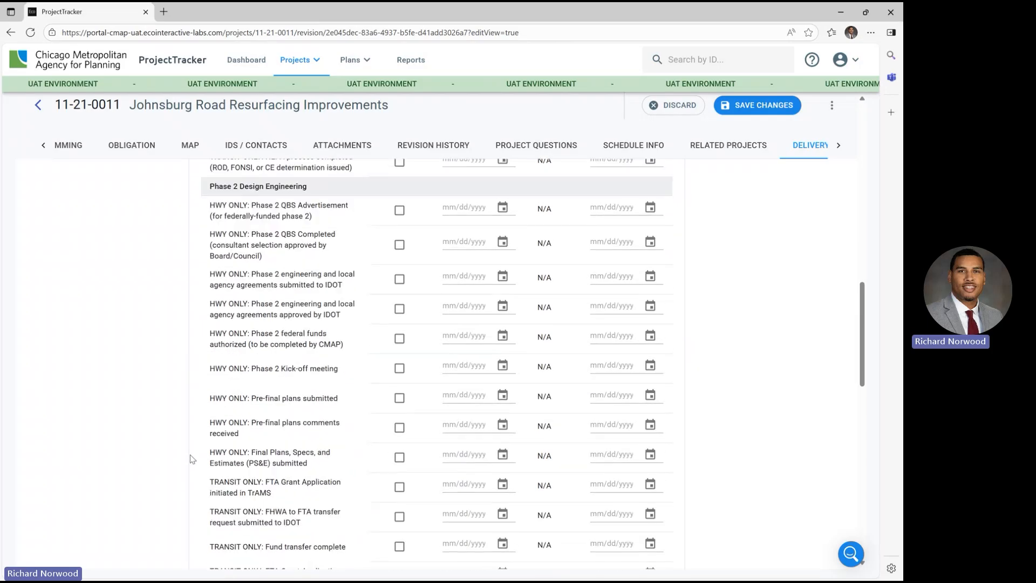
{"action": "scroll", "coordinate": [190, 454], "scroll_direction": "down", "scroll_amount": 4}
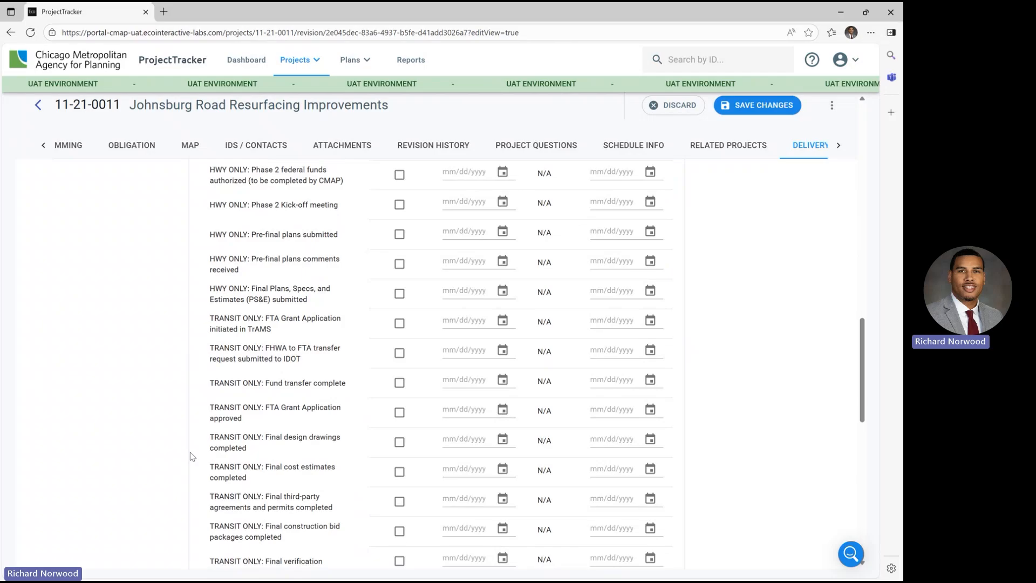
{"action": "scroll", "coordinate": [192, 454], "scroll_direction": "down", "scroll_amount": 2}
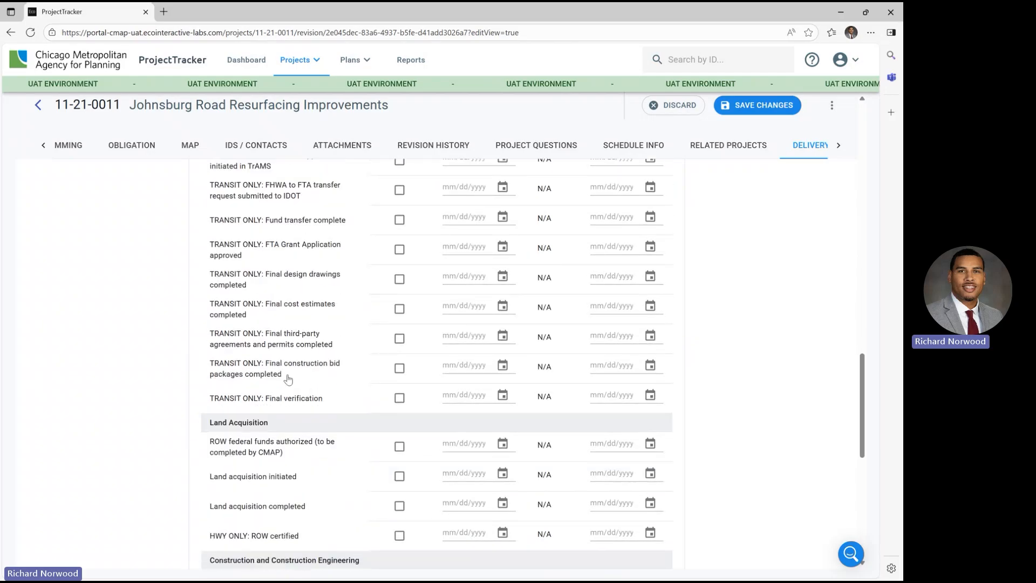
{"action": "scroll", "coordinate": [399, 410], "scroll_direction": "down", "scroll_amount": 2}
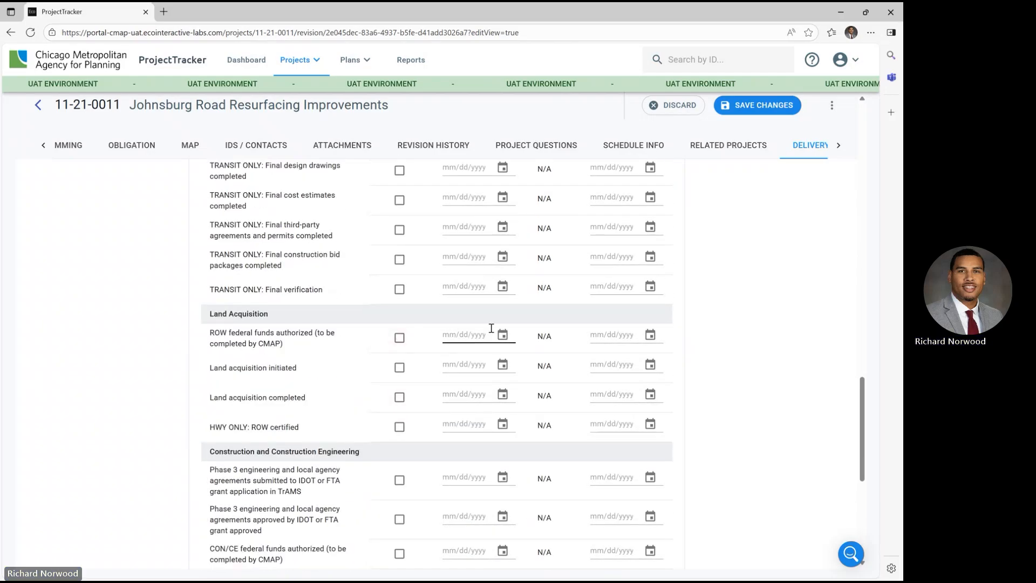
{"action": "scroll", "coordinate": [434, 358], "scroll_direction": "down", "scroll_amount": 3}
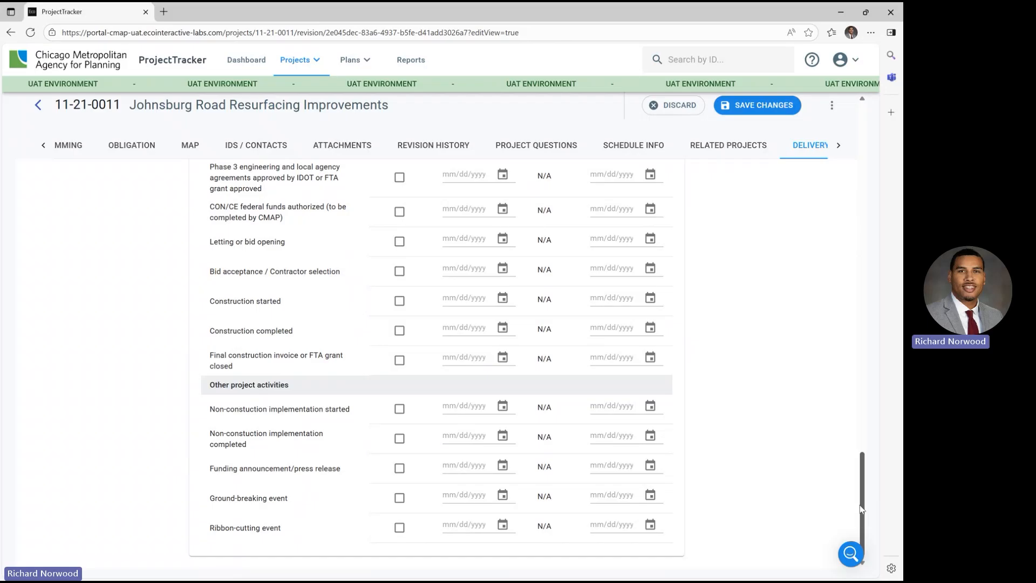
Save the delivery milestone changes for Johnsburg Road Resurfacing Improvements
{"action": "left_click_drag", "start_coordinate": [864, 501], "coordinate": [865, 121]}
{"action": "left_click", "coordinate": [765, 130]}
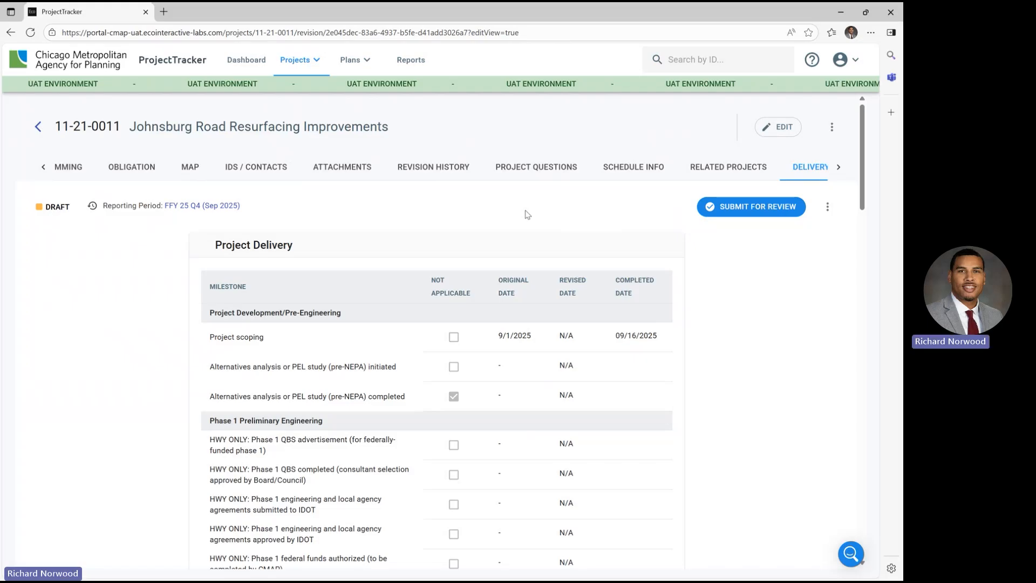
Open the reports page and look through the available project revision, summary, project delivery and data export reports
{"action": "left_click", "coordinate": [420, 67]}
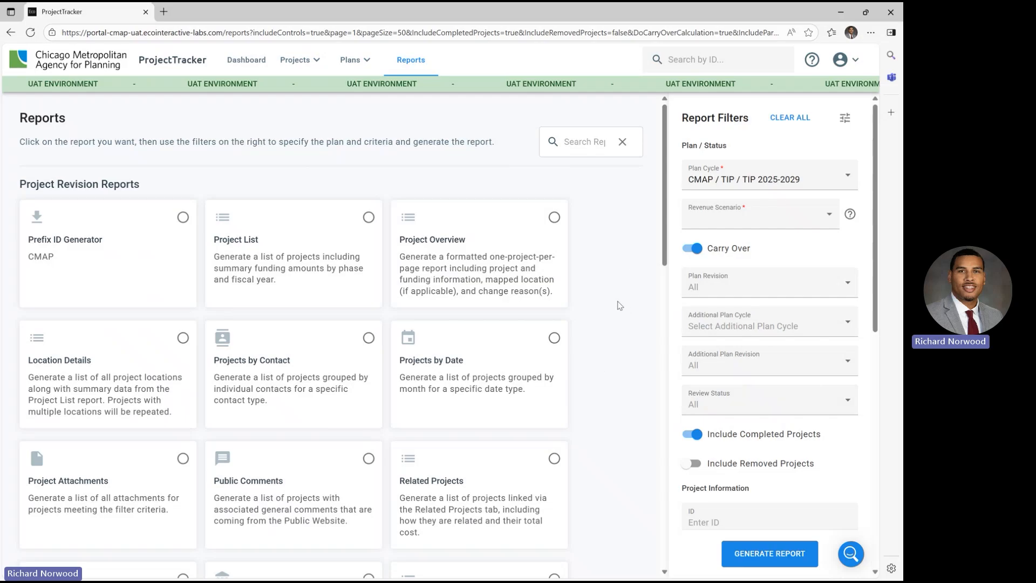
{"action": "left_click", "coordinate": [593, 143]}
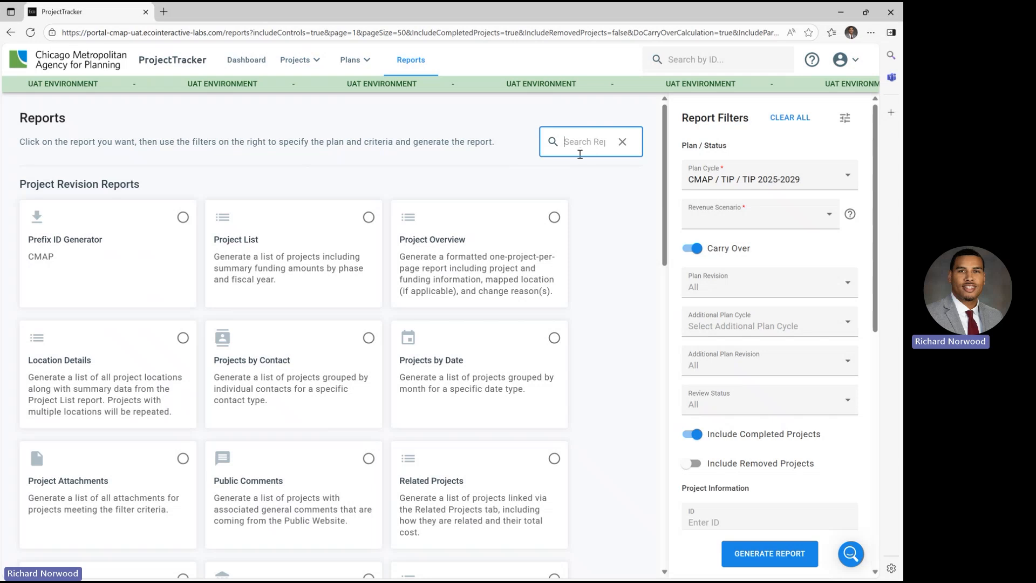
{"action": "left_click", "coordinate": [511, 147]}
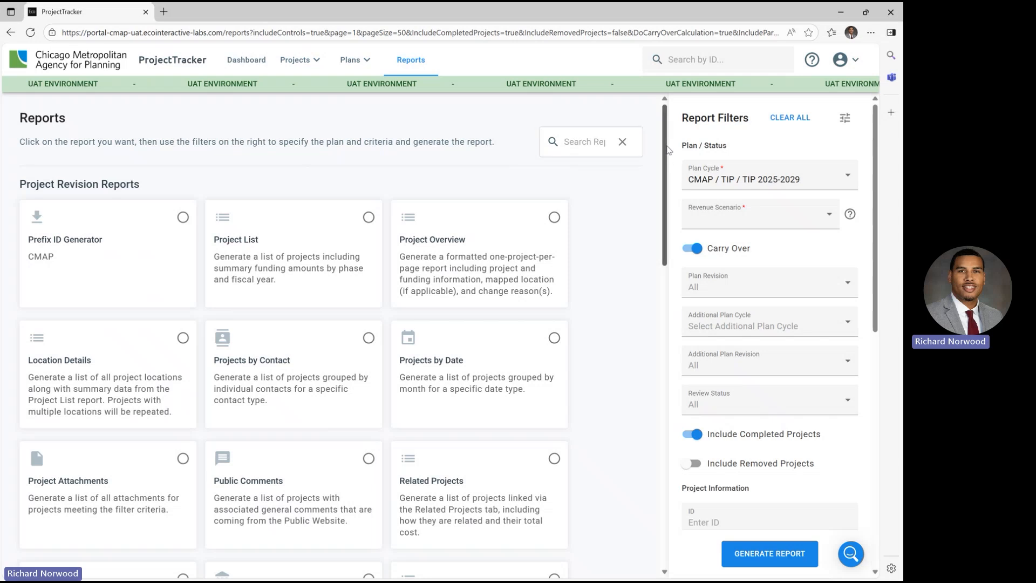
{"action": "scroll", "coordinate": [668, 154], "scroll_direction": "down", "scroll_amount": 1}
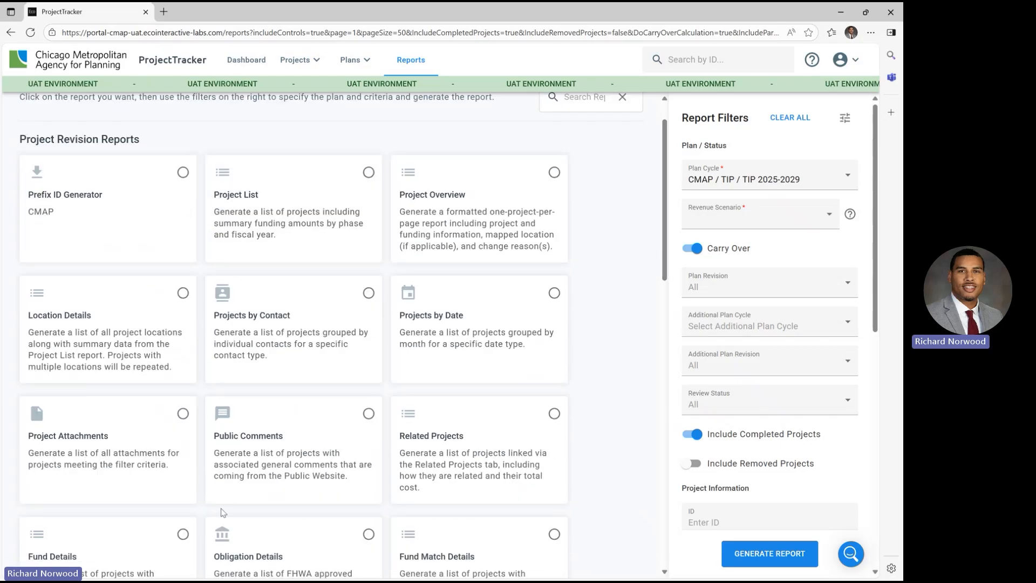
{"action": "scroll", "coordinate": [223, 512], "scroll_direction": "down", "scroll_amount": 5}
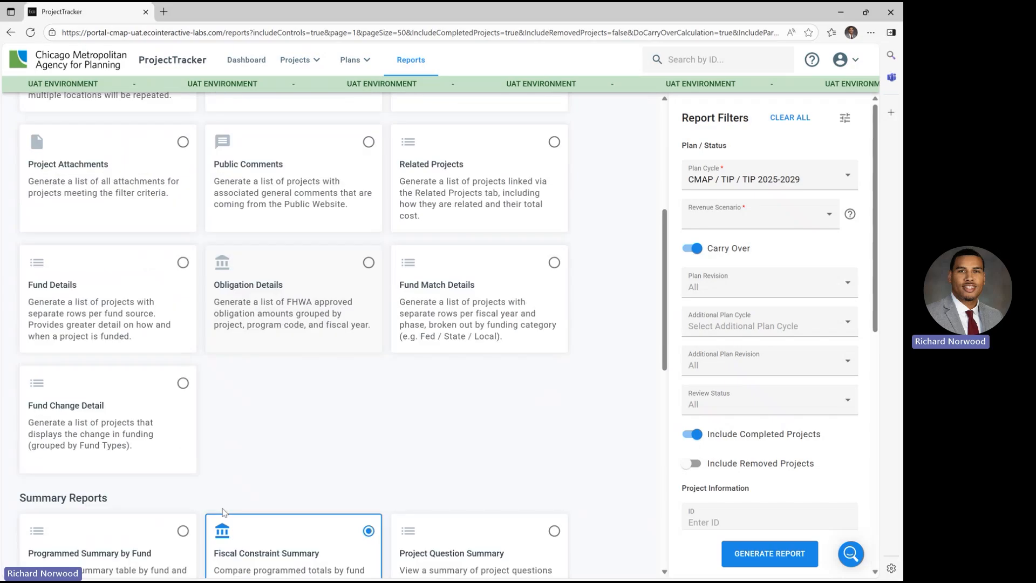
{"action": "scroll", "coordinate": [223, 511], "scroll_direction": "down", "scroll_amount": 6}
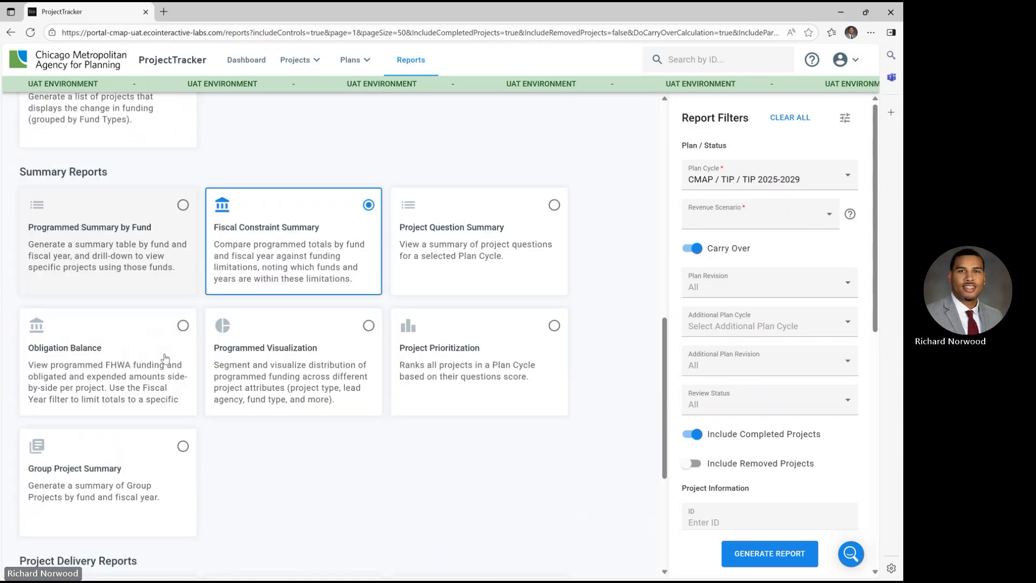
{"action": "scroll", "coordinate": [165, 357], "scroll_direction": "down", "scroll_amount": 5}
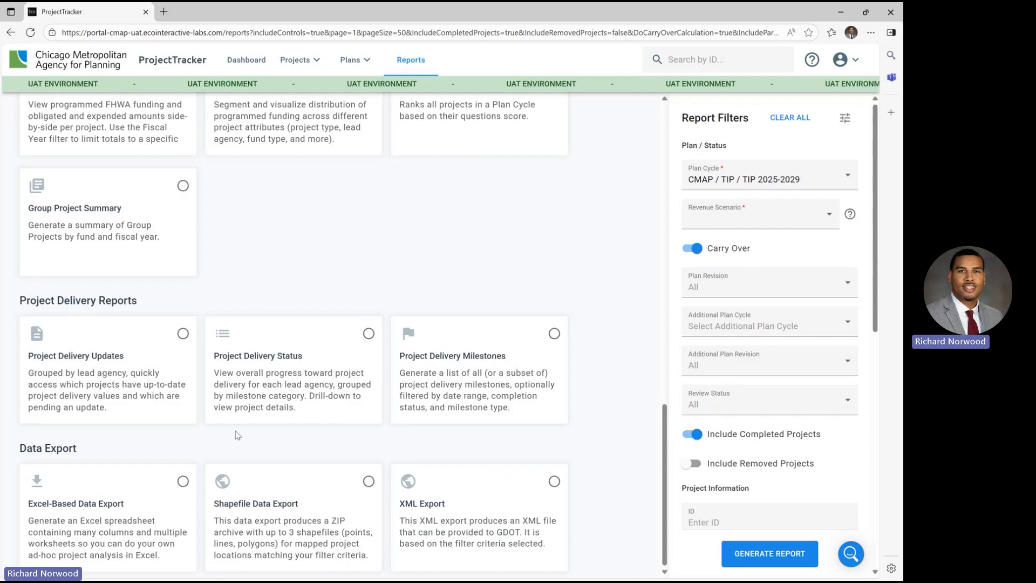
{"action": "scroll", "coordinate": [239, 433], "scroll_direction": "up", "scroll_amount": 2}
{"action": "scroll", "coordinate": [239, 432], "scroll_direction": "down", "scroll_amount": 2}
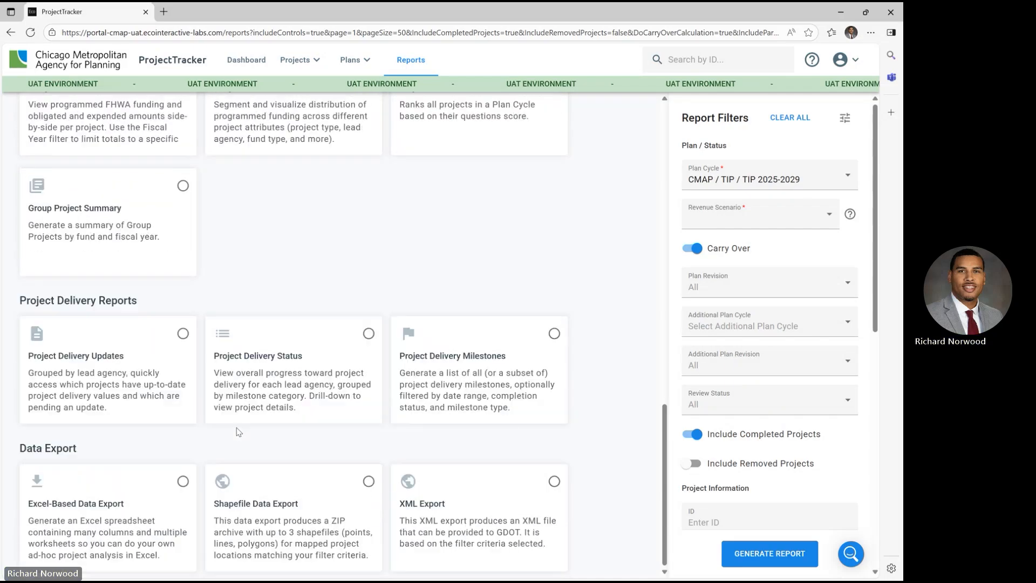
{"action": "scroll", "coordinate": [239, 432], "scroll_direction": "up", "scroll_amount": 15}
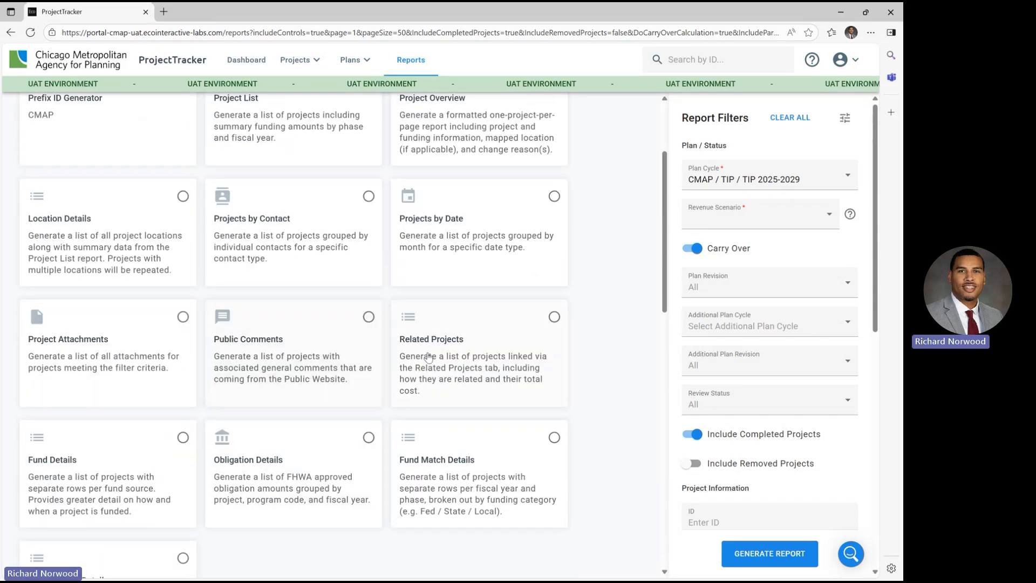
{"action": "scroll", "coordinate": [428, 357], "scroll_direction": "up", "scroll_amount": 3}
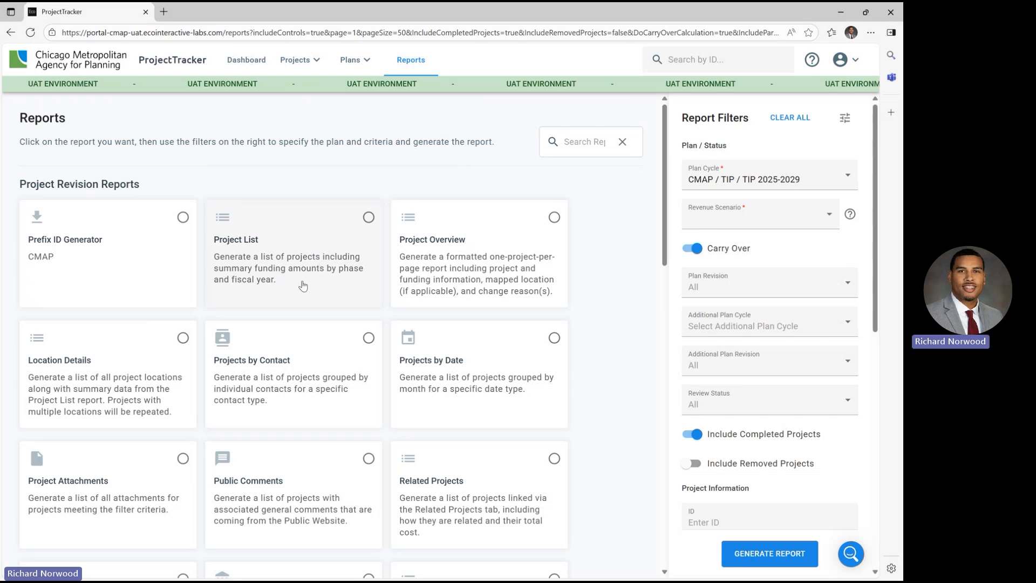
Select the Project List report and the Project Overview report in turn to view the filters each offers
{"action": "left_click", "coordinate": [293, 250]}
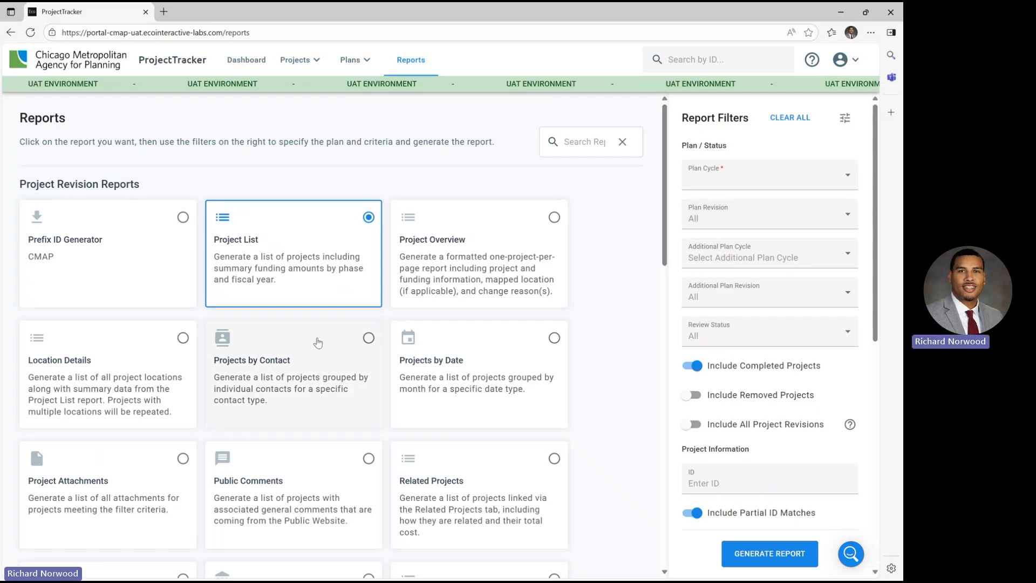
{"action": "scroll", "coordinate": [499, 314], "scroll_direction": "down", "scroll_amount": 1}
{"action": "scroll", "coordinate": [500, 313], "scroll_direction": "down", "scroll_amount": 1}
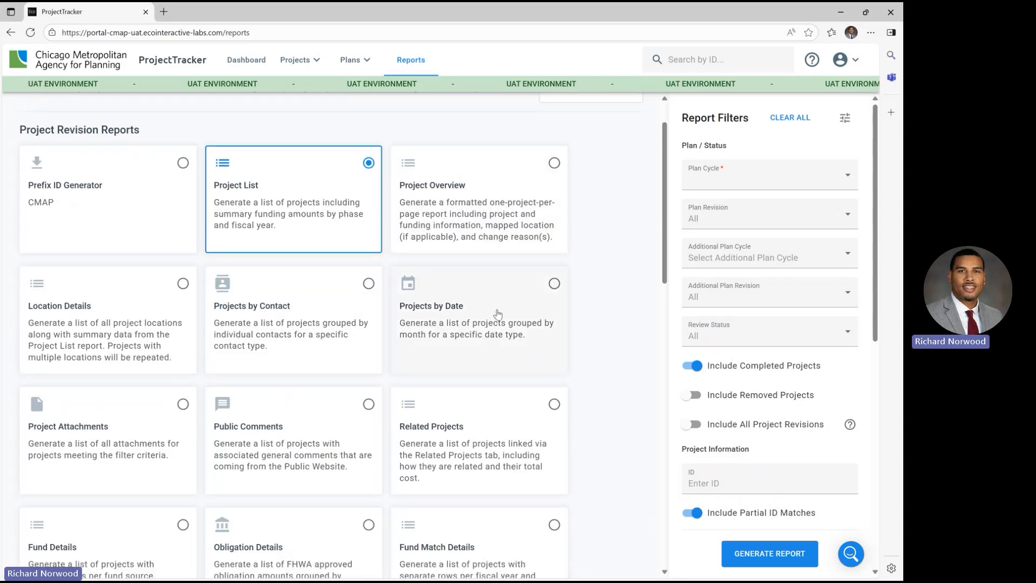
{"action": "scroll", "coordinate": [492, 281], "scroll_direction": "up", "scroll_amount": 2}
{"action": "left_click", "coordinate": [498, 290]}
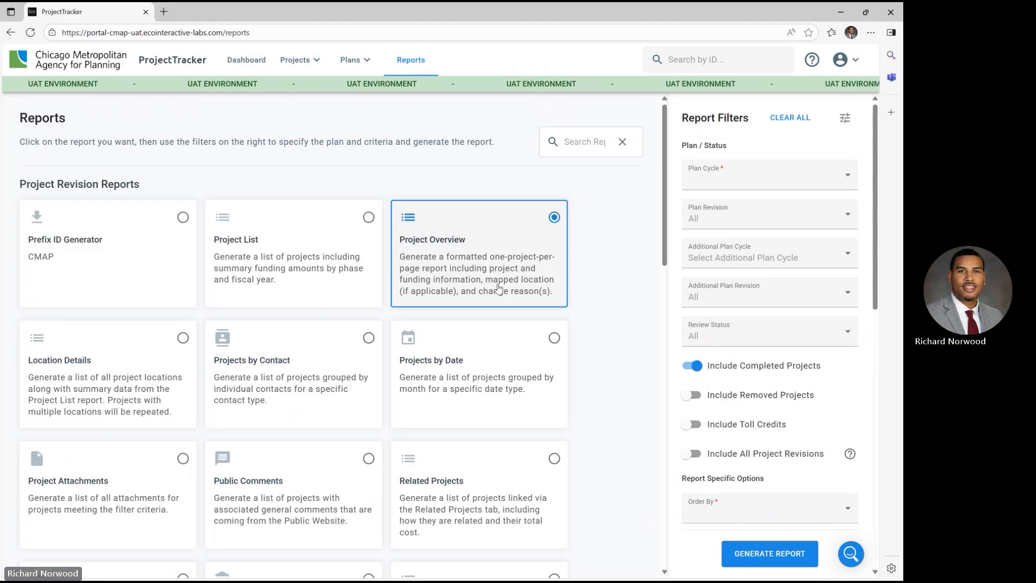
Select the Fiscal Constraint Summary report from the summary reports and return to the start of the report list
{"action": "scroll", "coordinate": [487, 400], "scroll_direction": "down", "scroll_amount": 2}
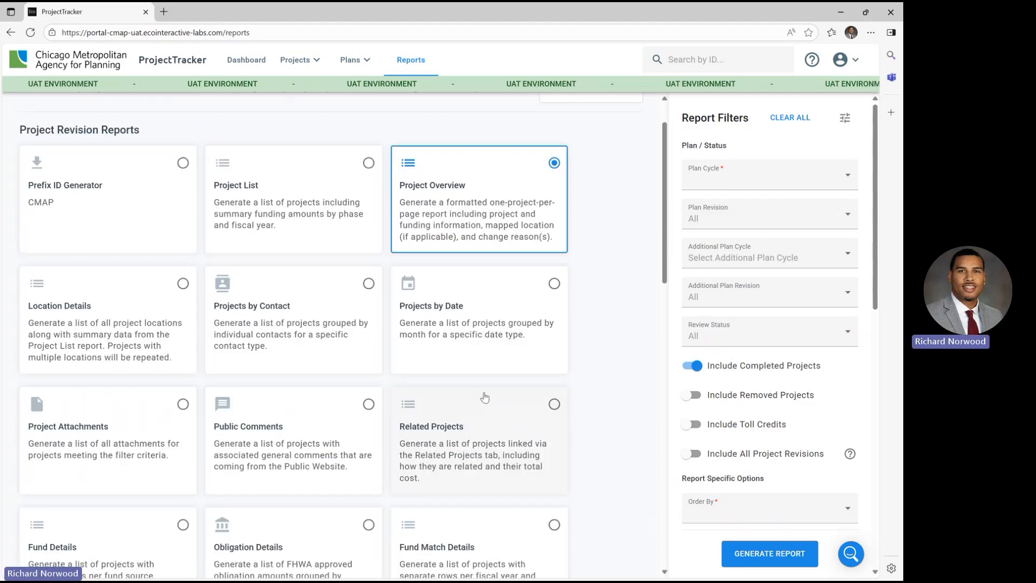
{"action": "scroll", "coordinate": [481, 392], "scroll_direction": "down", "scroll_amount": 2}
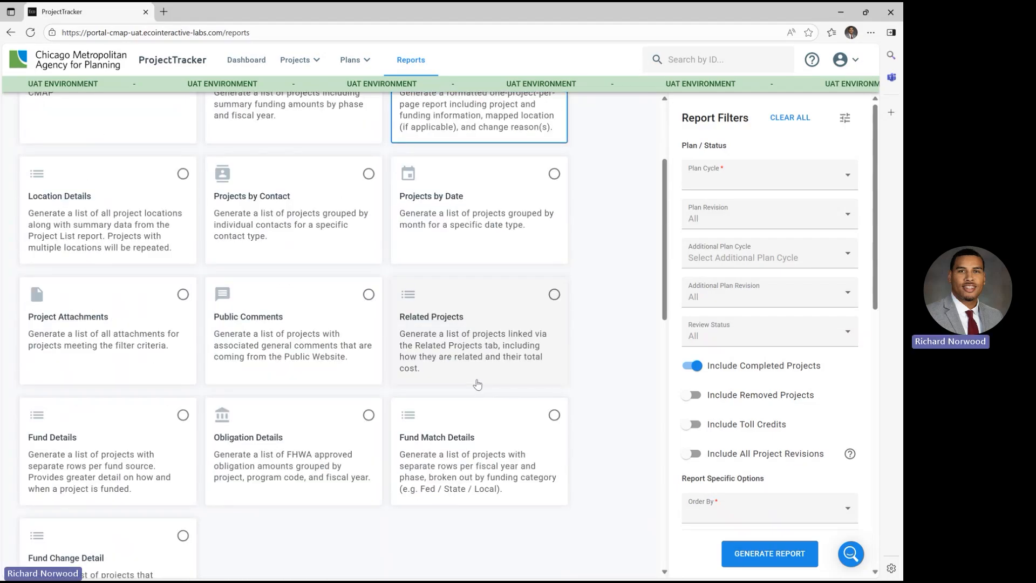
{"action": "scroll", "coordinate": [477, 385], "scroll_direction": "down", "scroll_amount": 5}
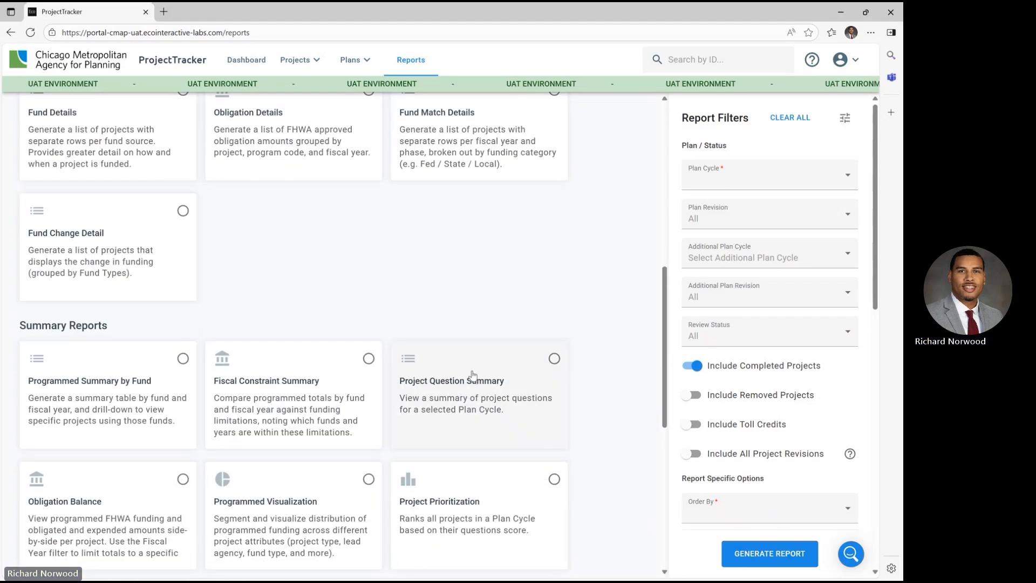
{"action": "left_click", "coordinate": [310, 416]}
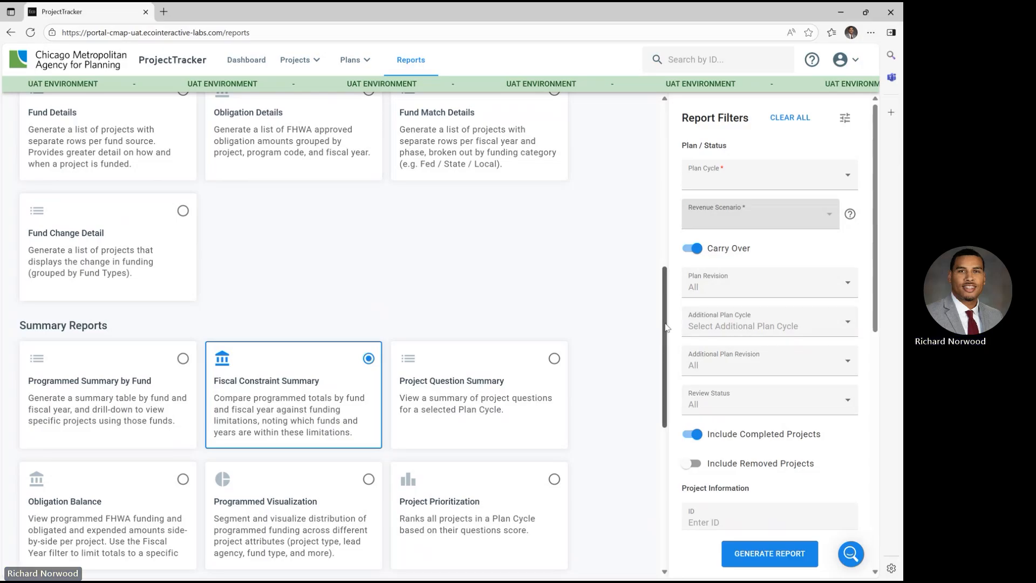
{"action": "left_click_drag", "start_coordinate": [666, 328], "coordinate": [659, 158]}
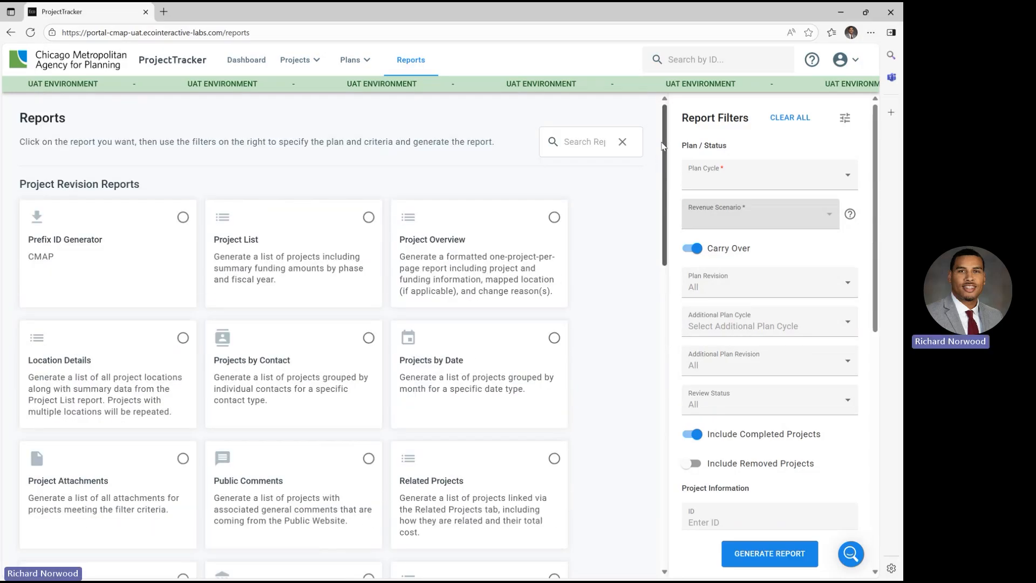
Select the Project List report and check the filter preset options available for its report filters
{"action": "left_click", "coordinate": [232, 290]}
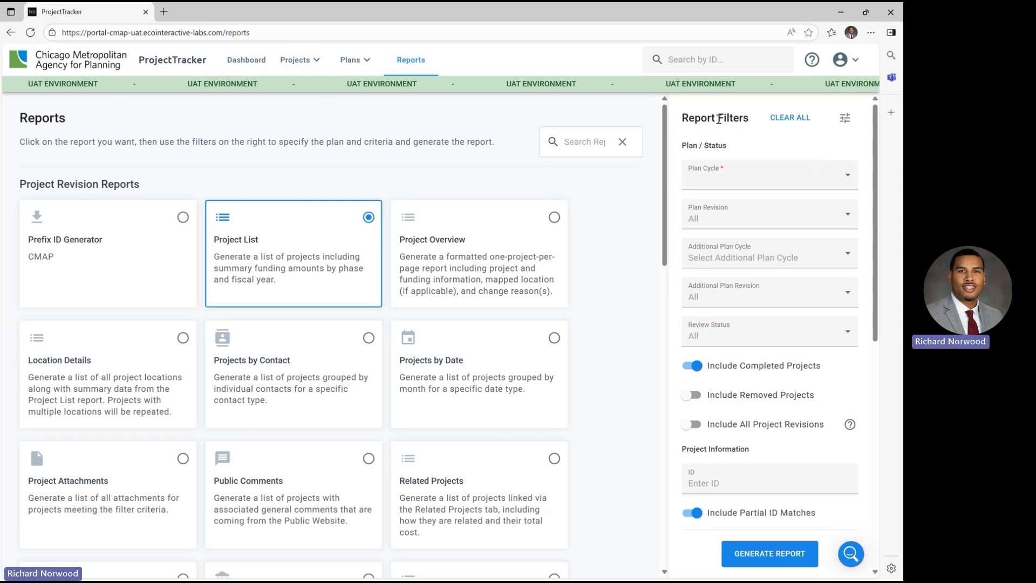
{"action": "left_click", "coordinate": [780, 122]}
{"action": "left_click", "coordinate": [845, 122]}
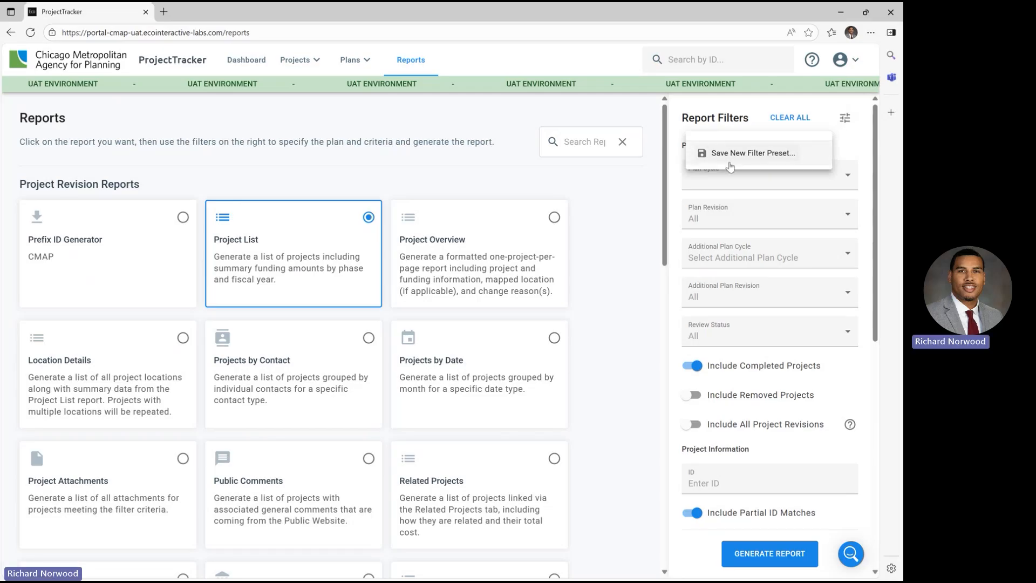
{"action": "left_click", "coordinate": [744, 119]}
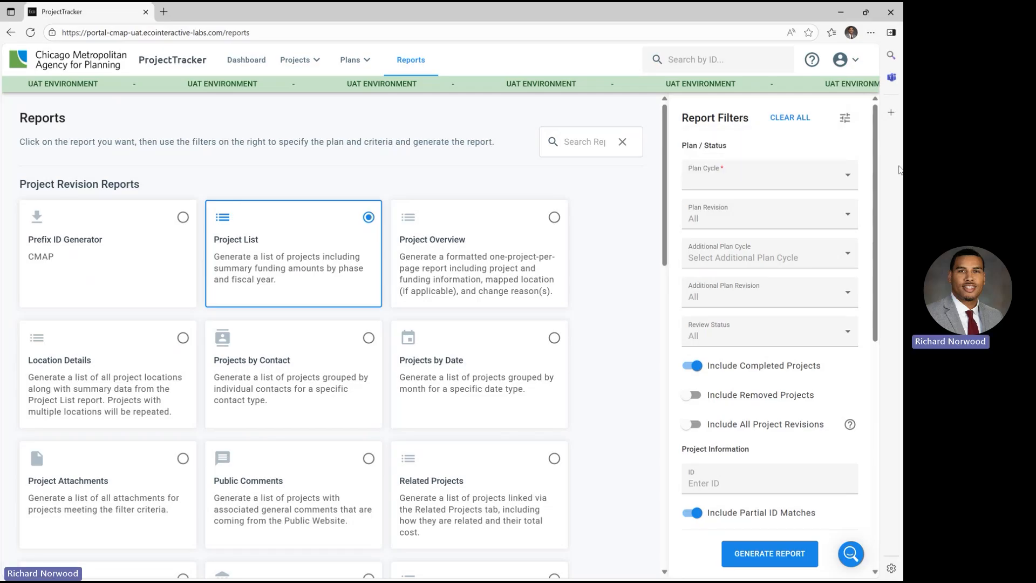
{"action": "left_click_drag", "start_coordinate": [880, 162], "coordinate": [865, 135]}
{"action": "left_click", "coordinate": [845, 118]}
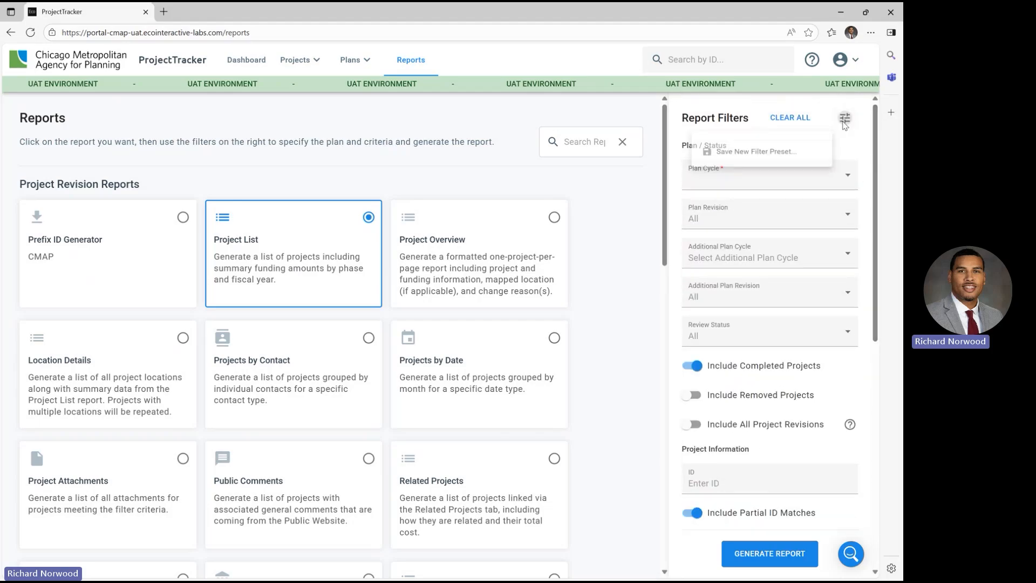
{"action": "left_click", "coordinate": [727, 141]}
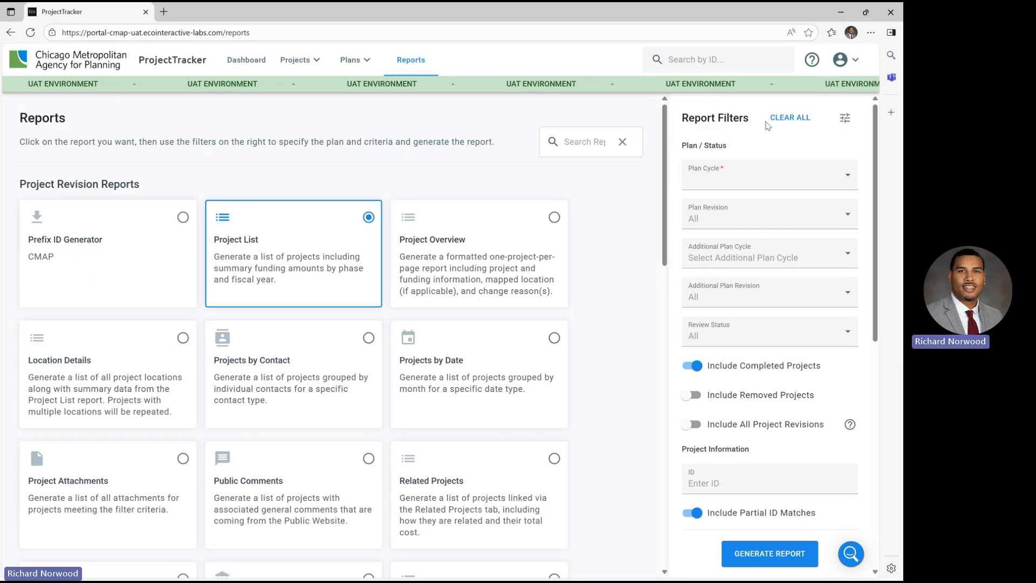
Set the report's plan cycle to CMAP / TIP / TIP 2025-2029 and its plan revision to all Open Plan Revisions
{"action": "left_click", "coordinate": [856, 181]}
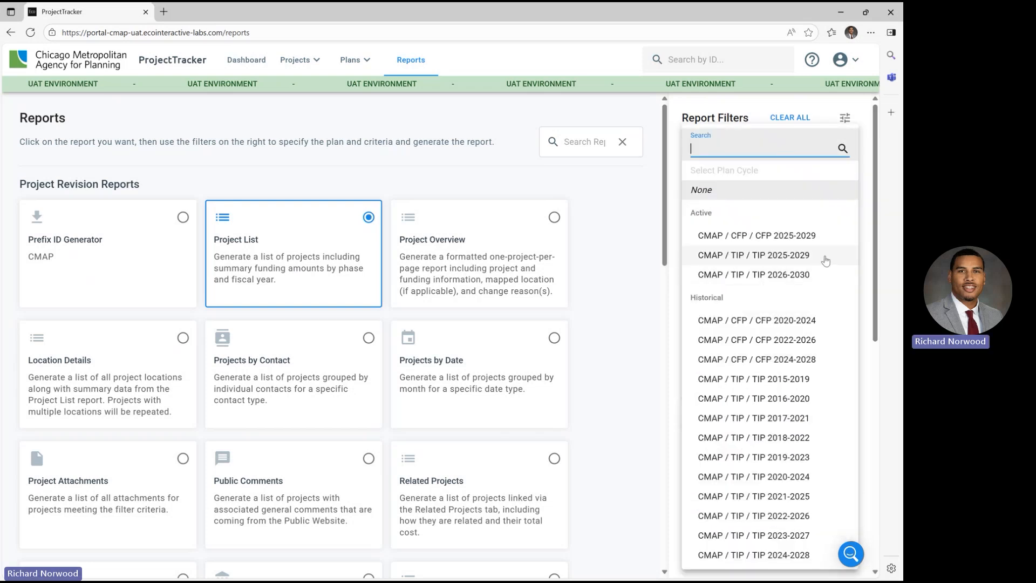
{"action": "left_click", "coordinate": [820, 260]}
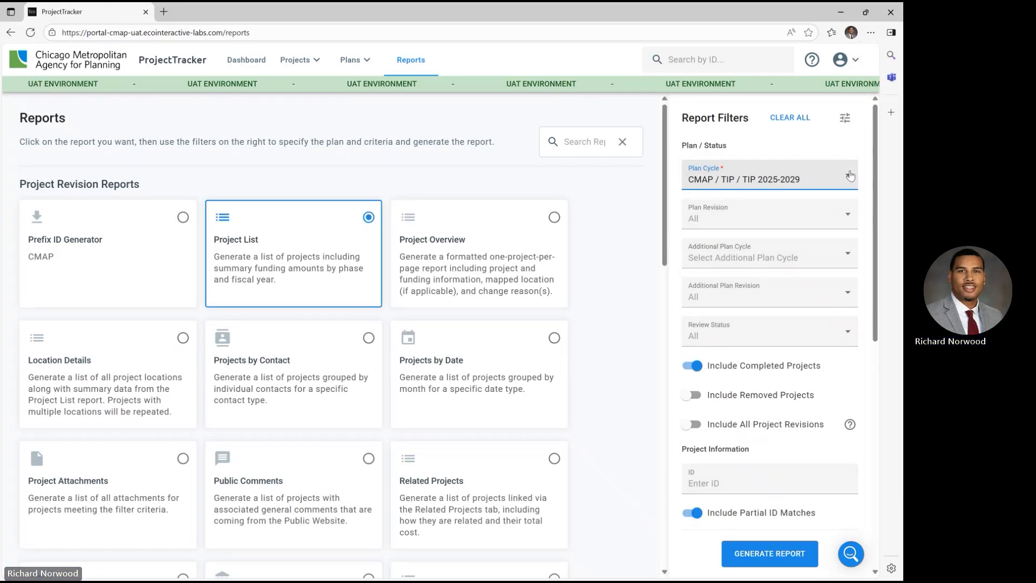
{"action": "left_click", "coordinate": [849, 217]}
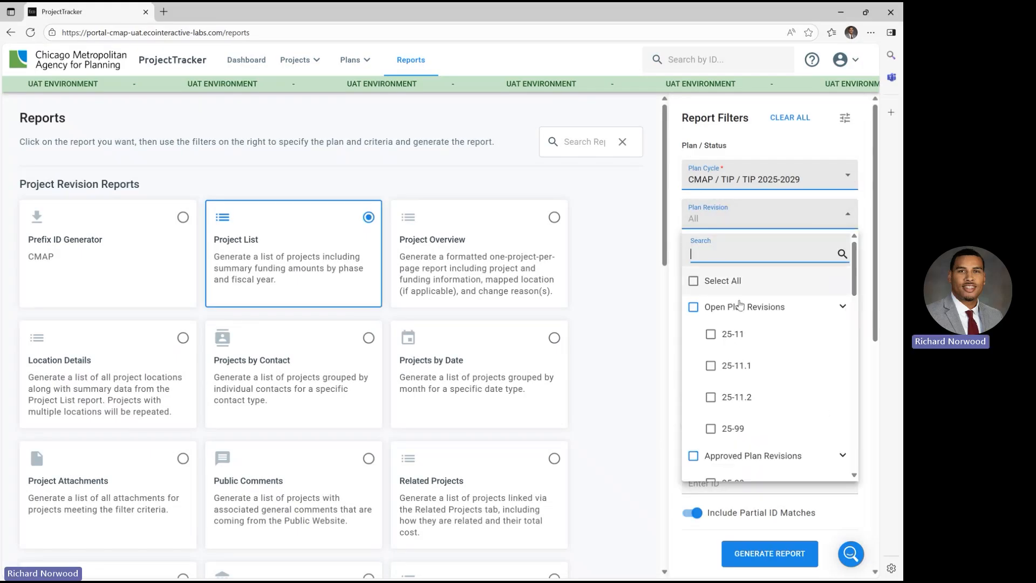
{"action": "left_click", "coordinate": [695, 307]}
{"action": "scroll", "coordinate": [799, 348], "scroll_direction": "down", "scroll_amount": 4}
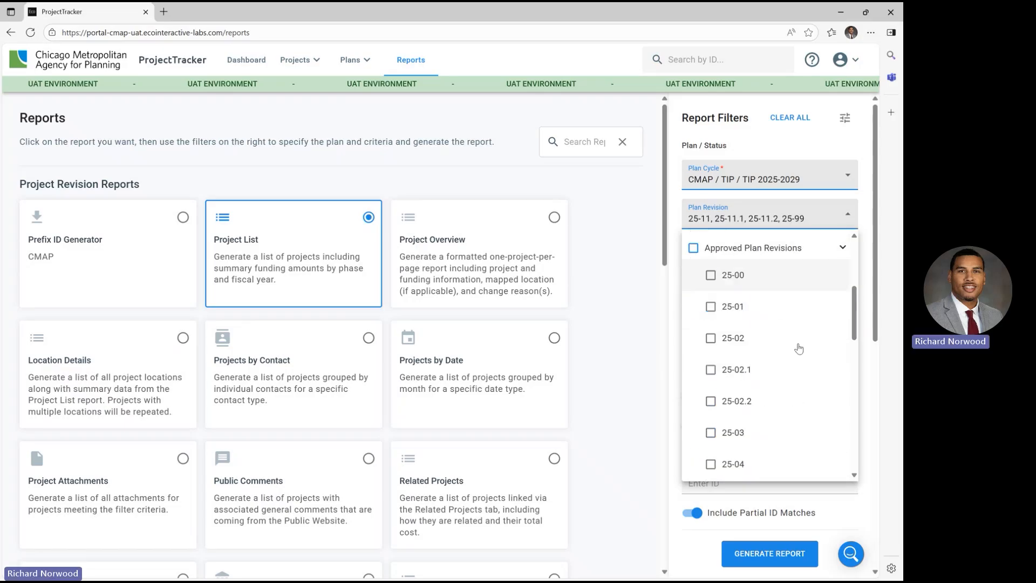
{"action": "scroll", "coordinate": [799, 348], "scroll_direction": "up", "scroll_amount": 5}
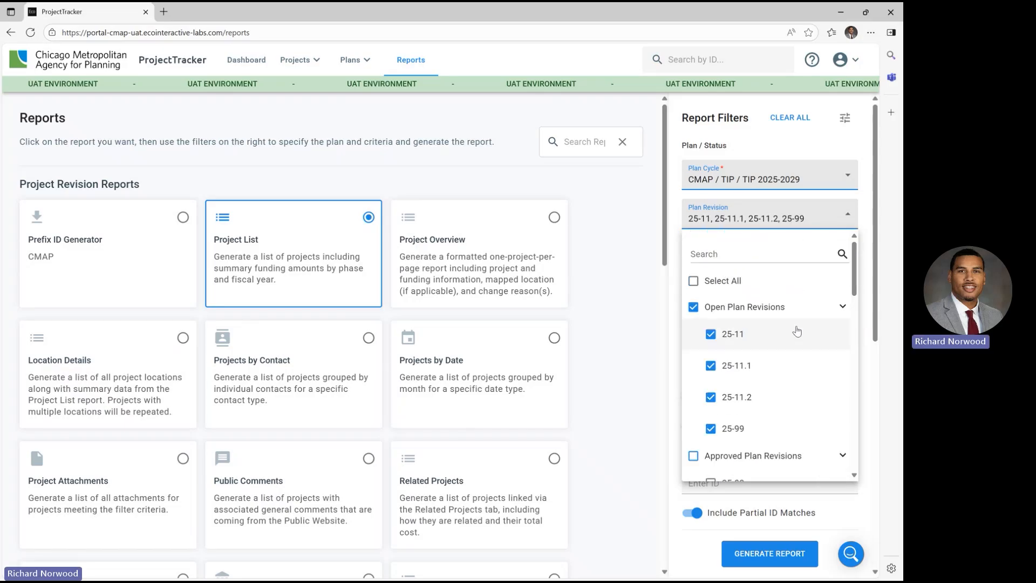
{"action": "left_click", "coordinate": [673, 201]}
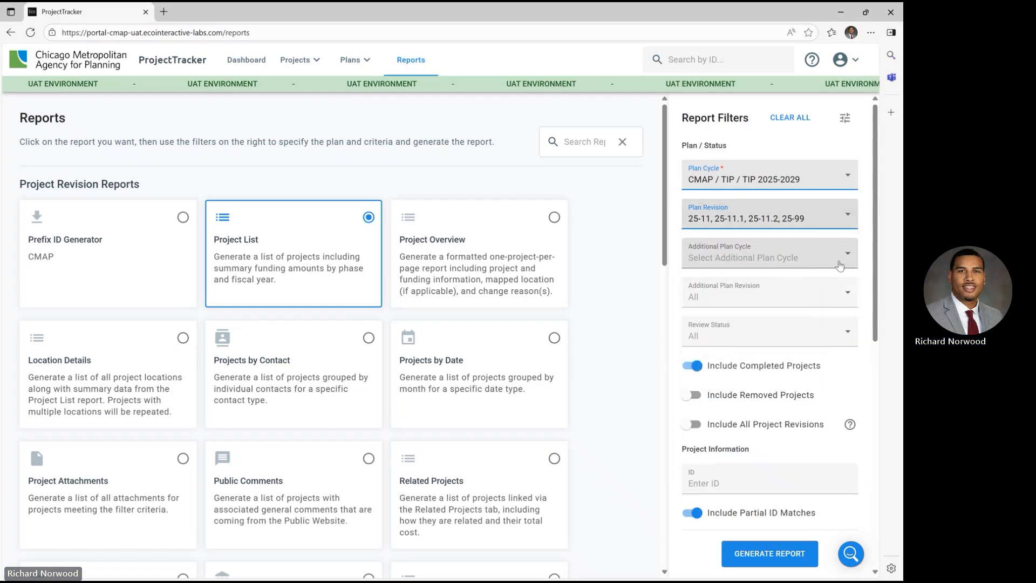
View the choices offered by the Review Status filter without selecting any
{"action": "scroll", "coordinate": [876, 249], "scroll_direction": "down", "scroll_amount": 1}
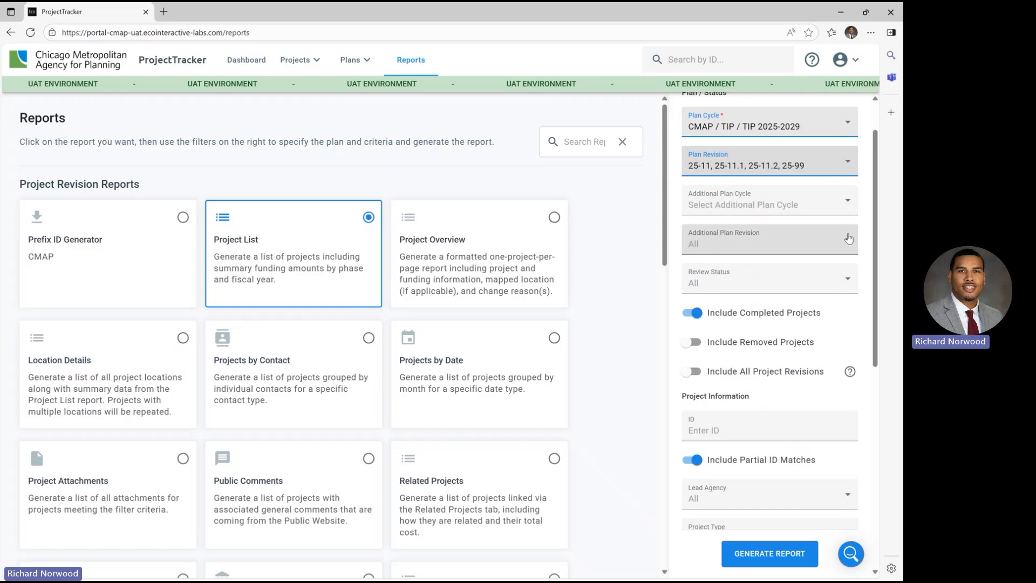
{"action": "left_click", "coordinate": [849, 281]}
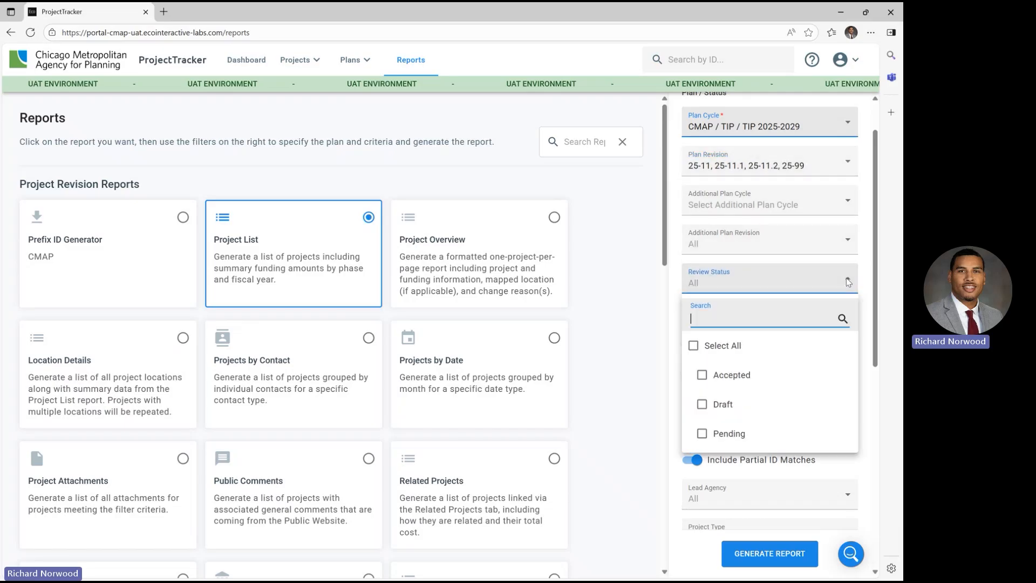
{"action": "left_click", "coordinate": [848, 279]}
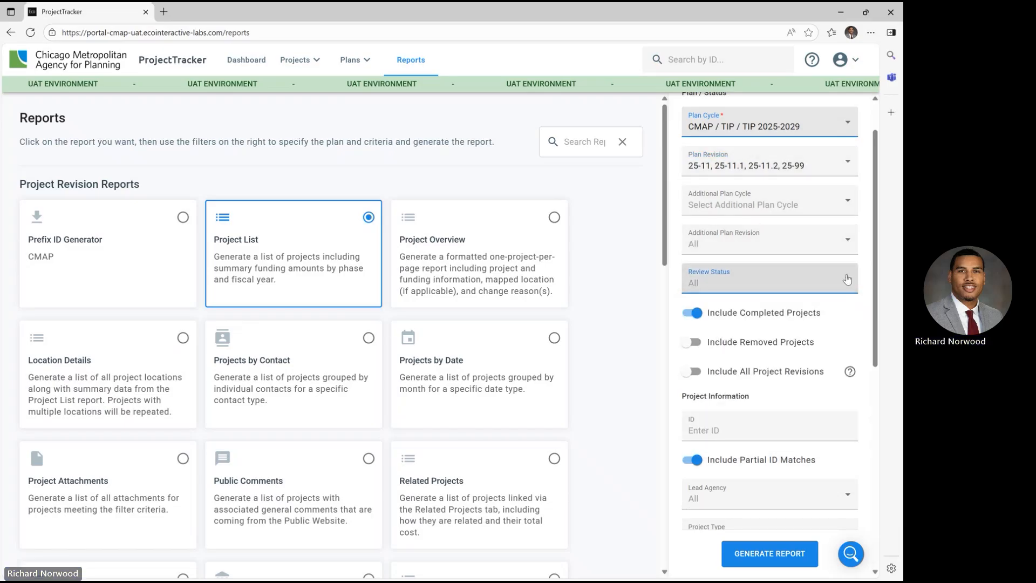
Set the report's Lead Agency filter to Kane/Kendall Council from the Municipalities group
{"action": "scroll", "coordinate": [848, 276], "scroll_direction": "down", "scroll_amount": 2}
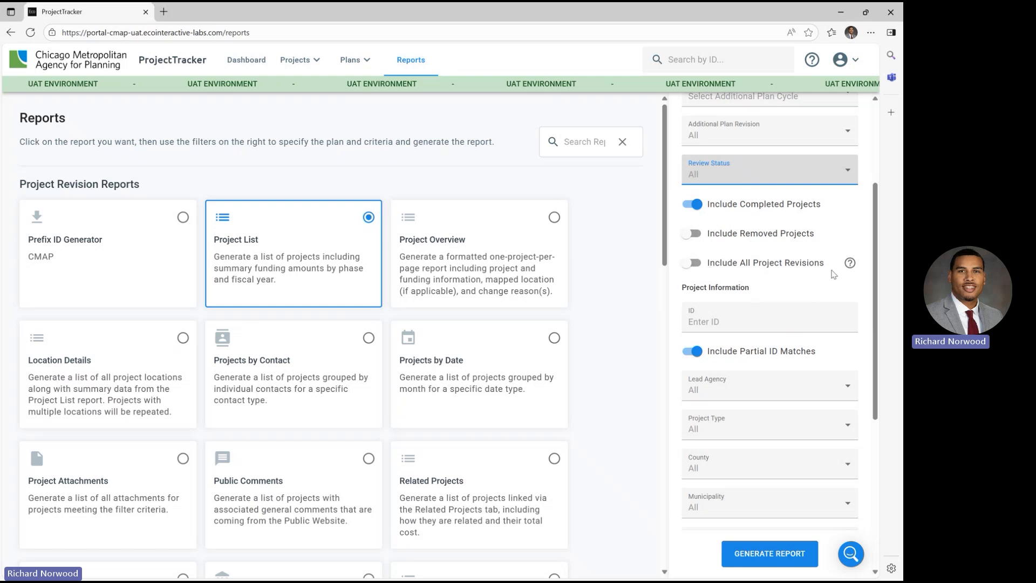
{"action": "scroll", "coordinate": [834, 278], "scroll_direction": "down", "scroll_amount": 1}
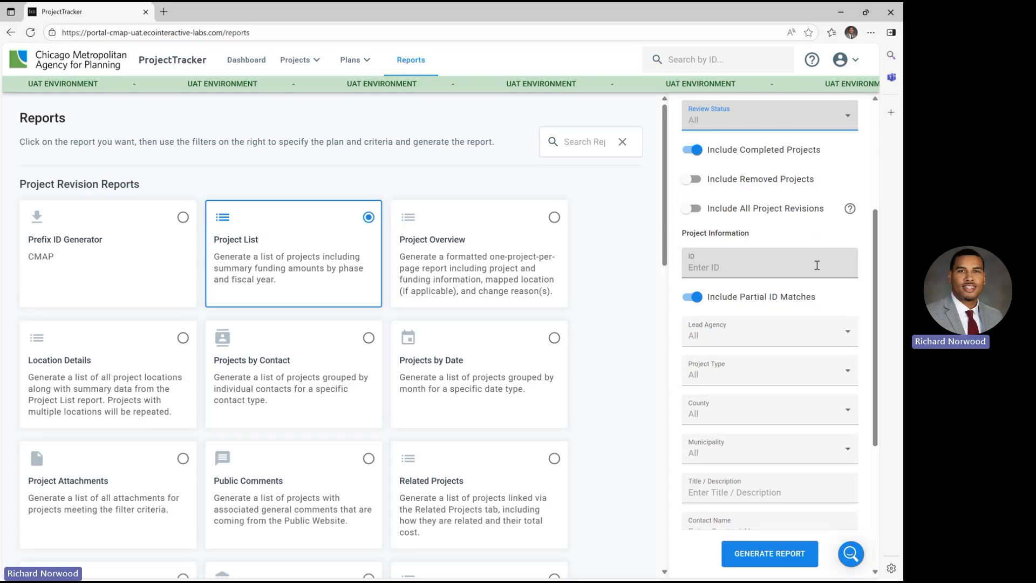
{"action": "scroll", "coordinate": [813, 263], "scroll_direction": "down", "scroll_amount": 1}
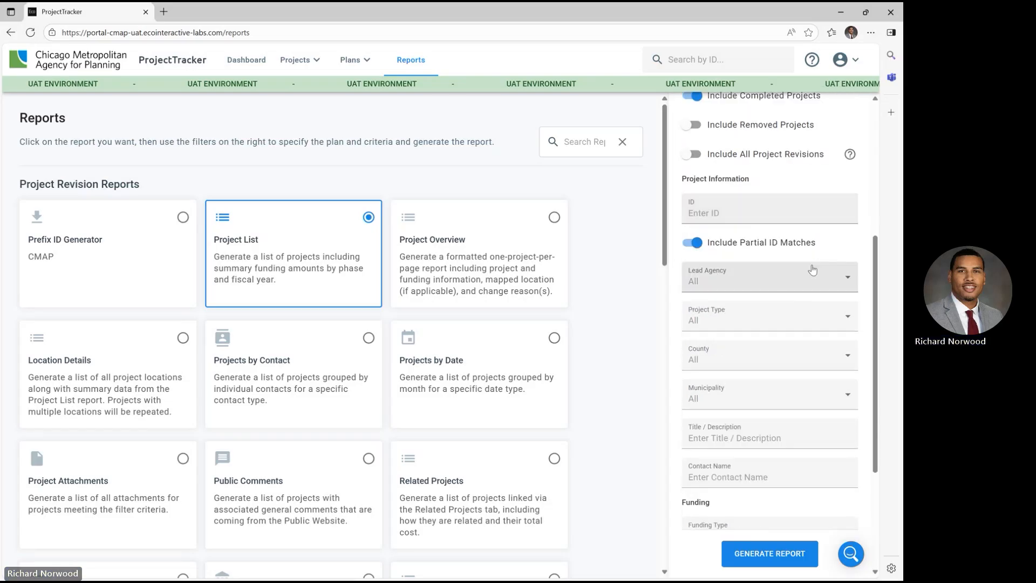
{"action": "left_click", "coordinate": [852, 279]}
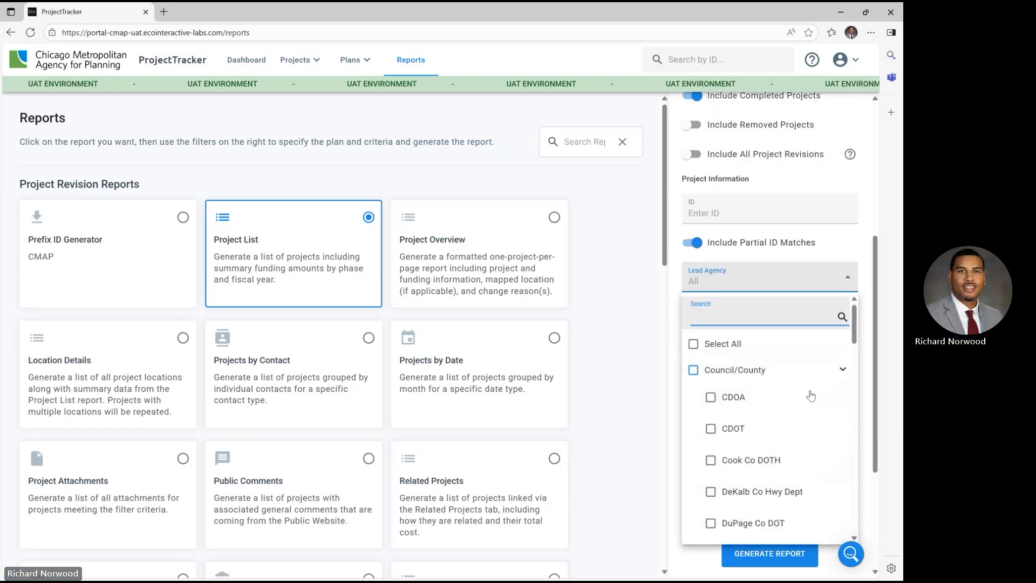
{"action": "scroll", "coordinate": [804, 404], "scroll_direction": "down", "scroll_amount": 5}
{"action": "scroll", "coordinate": [739, 406], "scroll_direction": "up", "scroll_amount": 1}
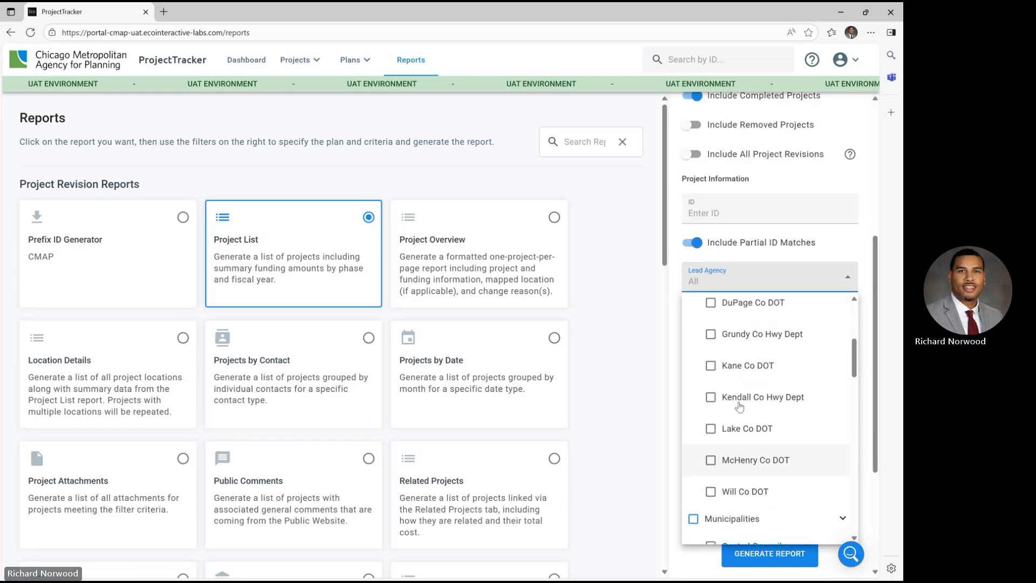
{"action": "scroll", "coordinate": [739, 406], "scroll_direction": "down", "scroll_amount": 3}
{"action": "scroll", "coordinate": [740, 406], "scroll_direction": "up", "scroll_amount": 4}
{"action": "scroll", "coordinate": [739, 406], "scroll_direction": "down", "scroll_amount": 5}
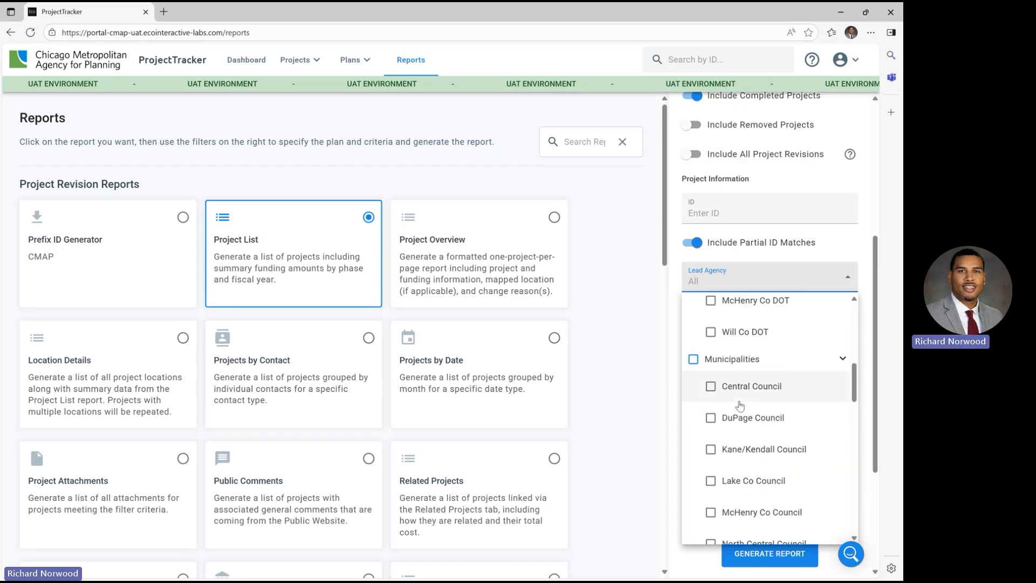
{"action": "scroll", "coordinate": [739, 406], "scroll_direction": "down", "scroll_amount": 4}
{"action": "scroll", "coordinate": [728, 405], "scroll_direction": "up", "scroll_amount": 2}
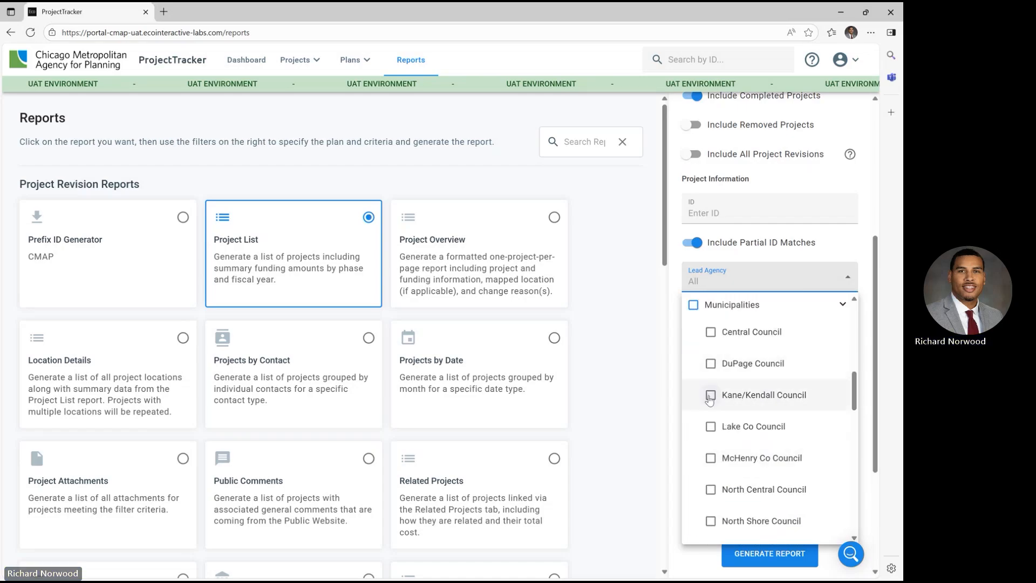
{"action": "left_click", "coordinate": [710, 394]}
{"action": "left_click", "coordinate": [870, 216]}
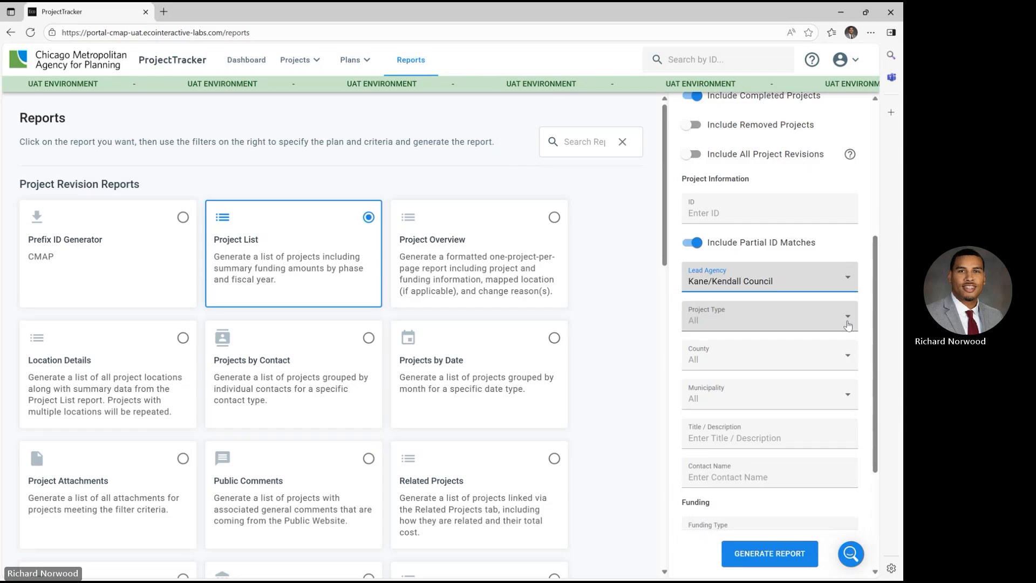
Look through the funding types and fiscal years available in the Funding filters without selecting any
{"action": "scroll", "coordinate": [860, 326], "scroll_direction": "down", "scroll_amount": 1}
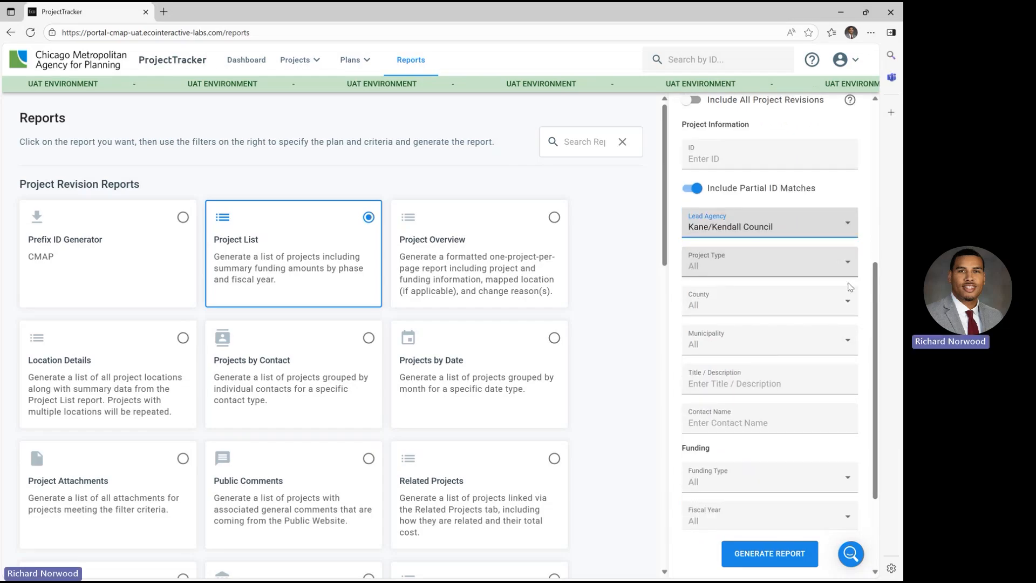
{"action": "scroll", "coordinate": [860, 319], "scroll_direction": "down", "scroll_amount": 2}
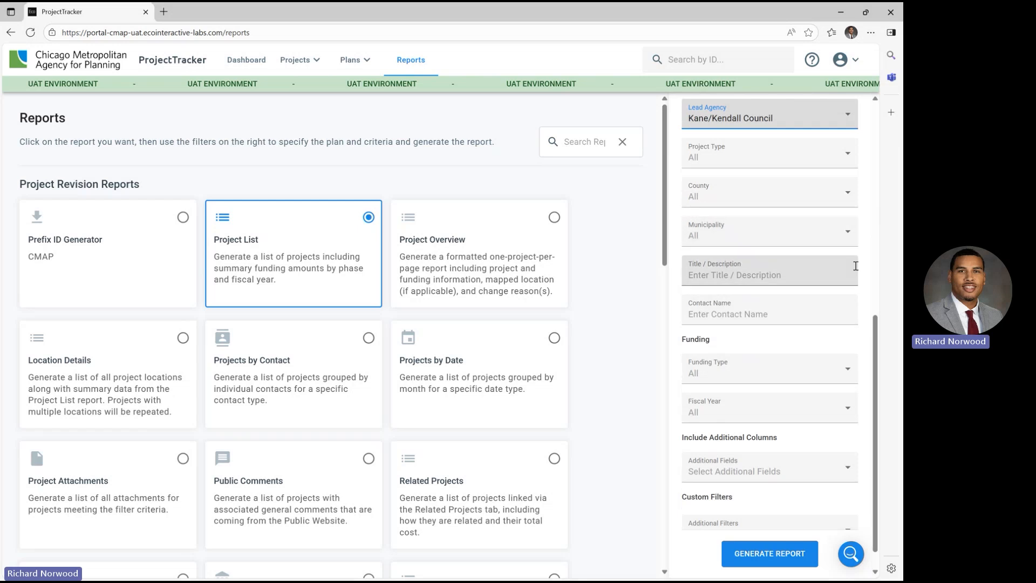
{"action": "scroll", "coordinate": [856, 275], "scroll_direction": "down", "scroll_amount": 1}
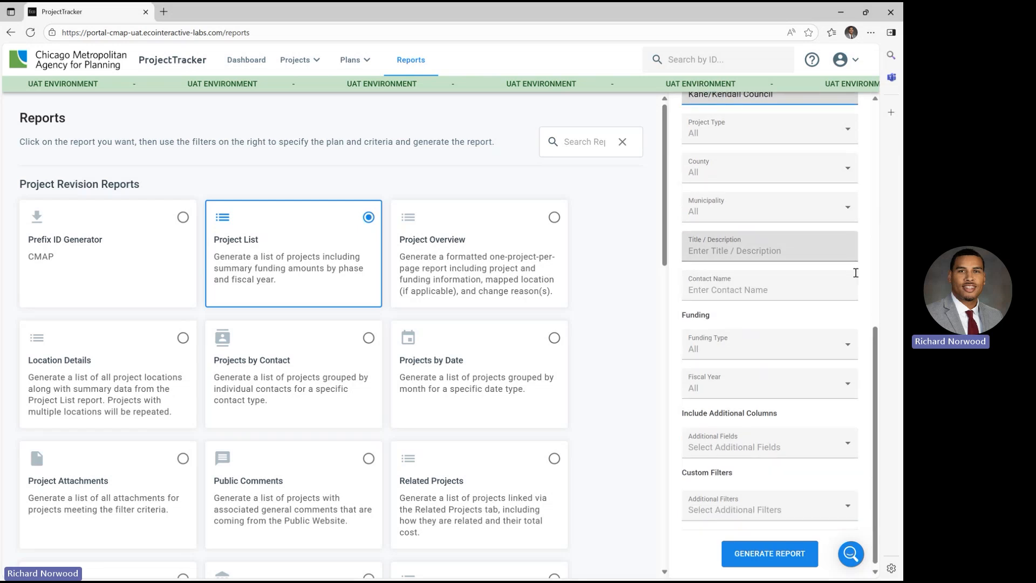
{"action": "left_click", "coordinate": [848, 342]}
{"action": "scroll", "coordinate": [863, 415], "scroll_direction": "down", "scroll_amount": 5}
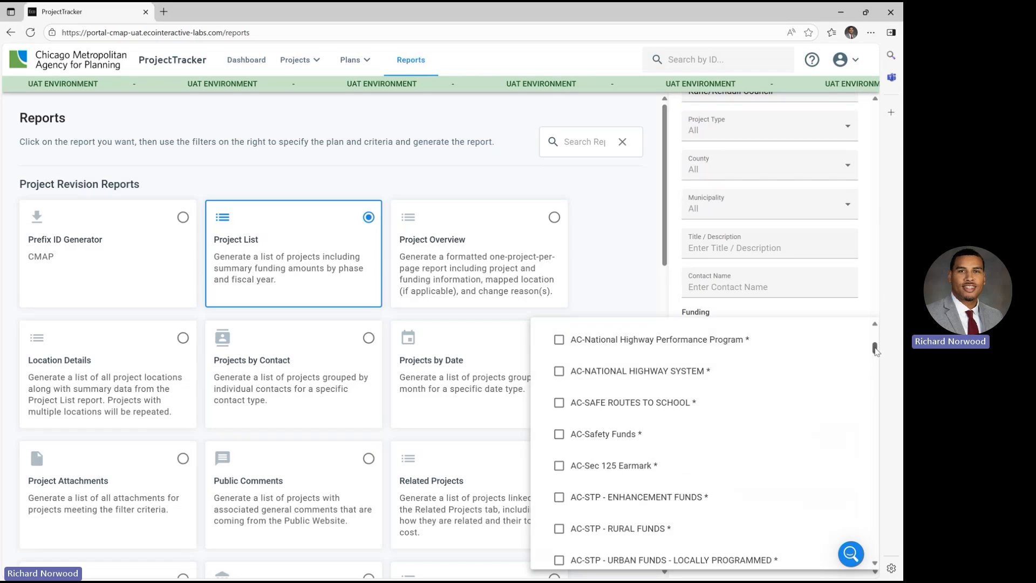
{"action": "left_click_drag", "start_coordinate": [876, 348], "coordinate": [877, 361]}
{"action": "left_click", "coordinate": [865, 292]}
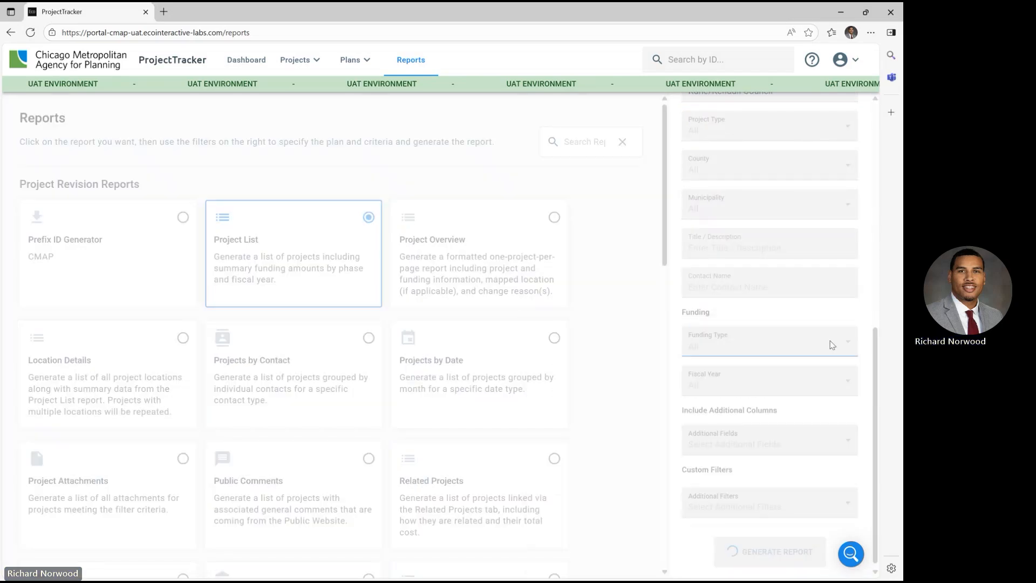
{"action": "left_click", "coordinate": [845, 385]}
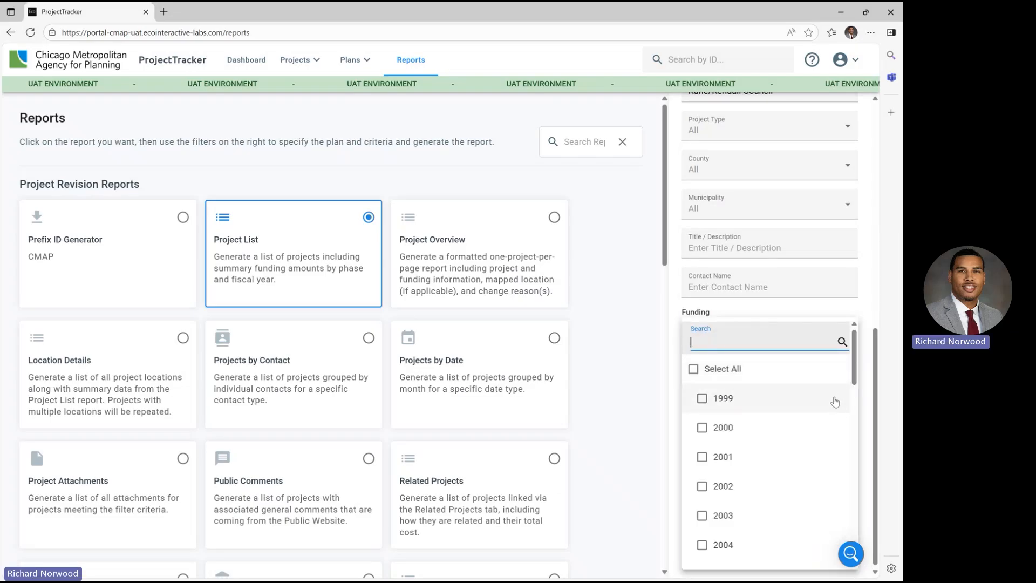
{"action": "scroll", "coordinate": [818, 463], "scroll_direction": "down", "scroll_amount": 7}
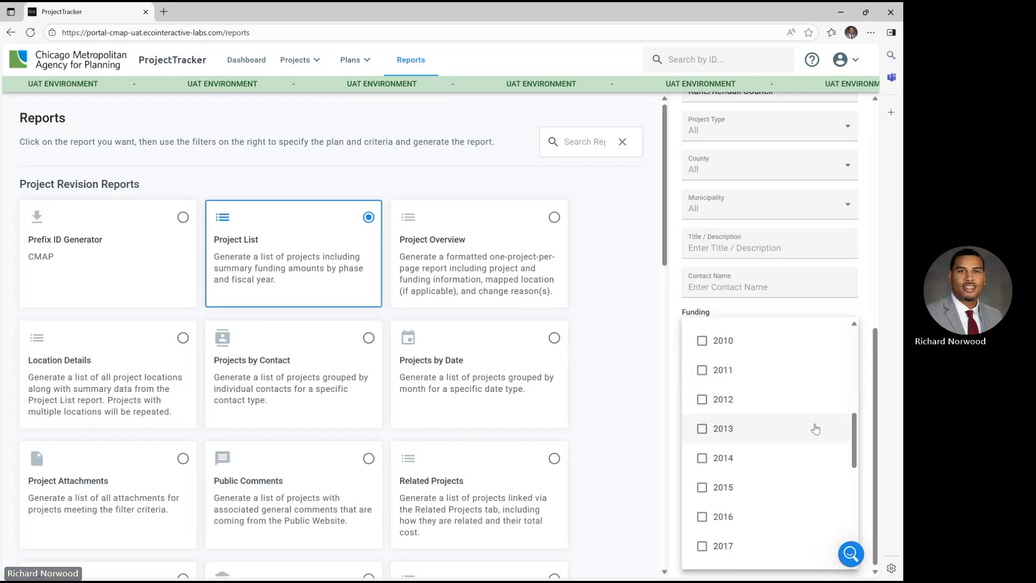
{"action": "scroll", "coordinate": [844, 356], "scroll_direction": "down", "scroll_amount": 2}
{"action": "left_click", "coordinate": [865, 302]}
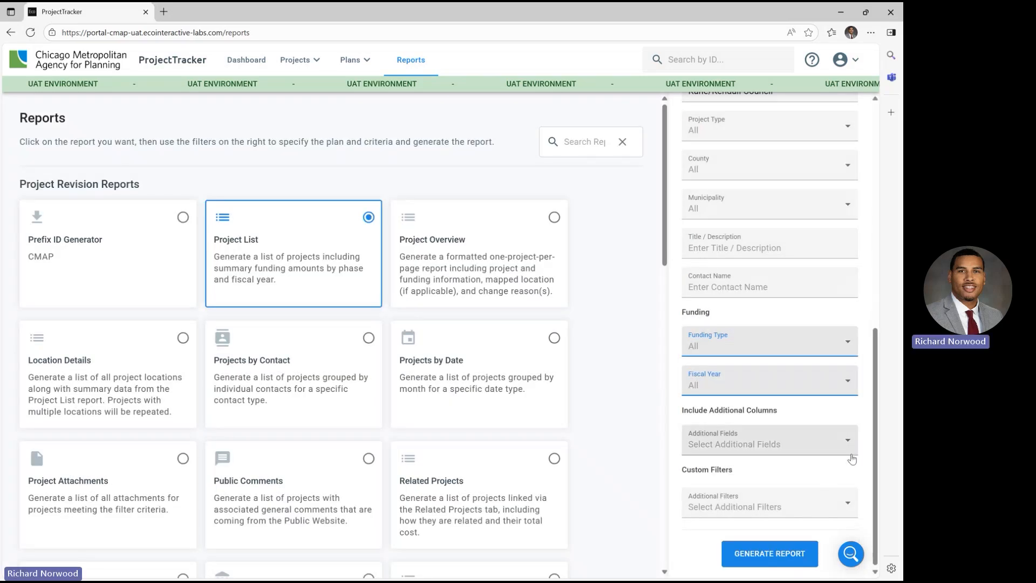
Browse the additional custom filters available for the Project List report
{"action": "left_click", "coordinate": [850, 503]}
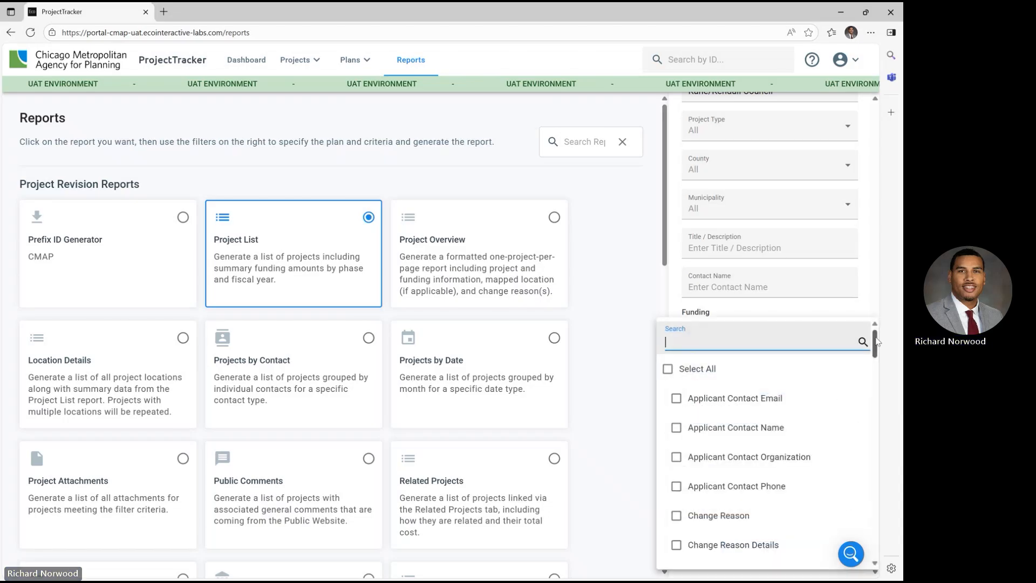
{"action": "left_click_drag", "start_coordinate": [876, 343], "coordinate": [875, 410]}
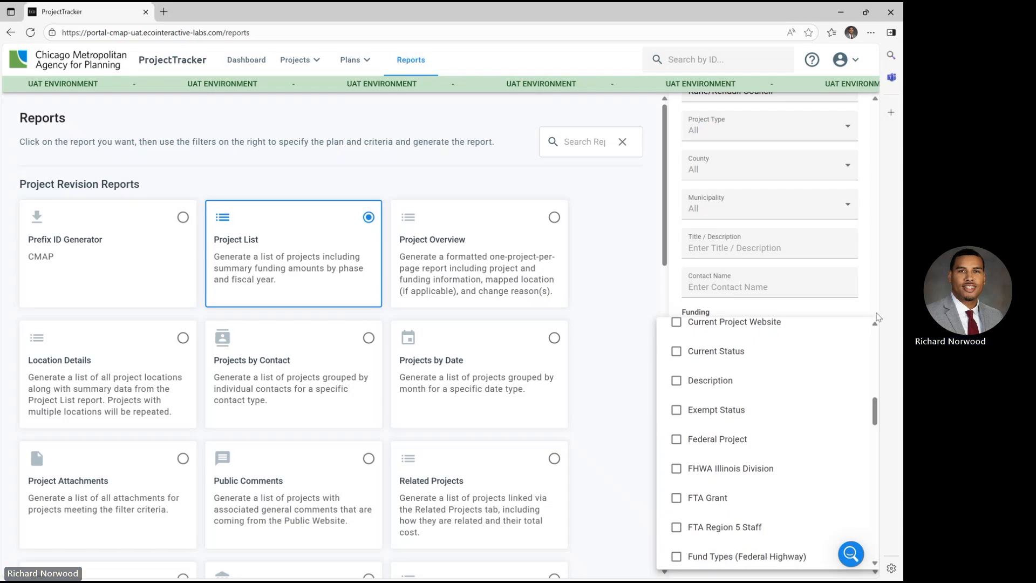
{"action": "left_click", "coordinate": [872, 288]}
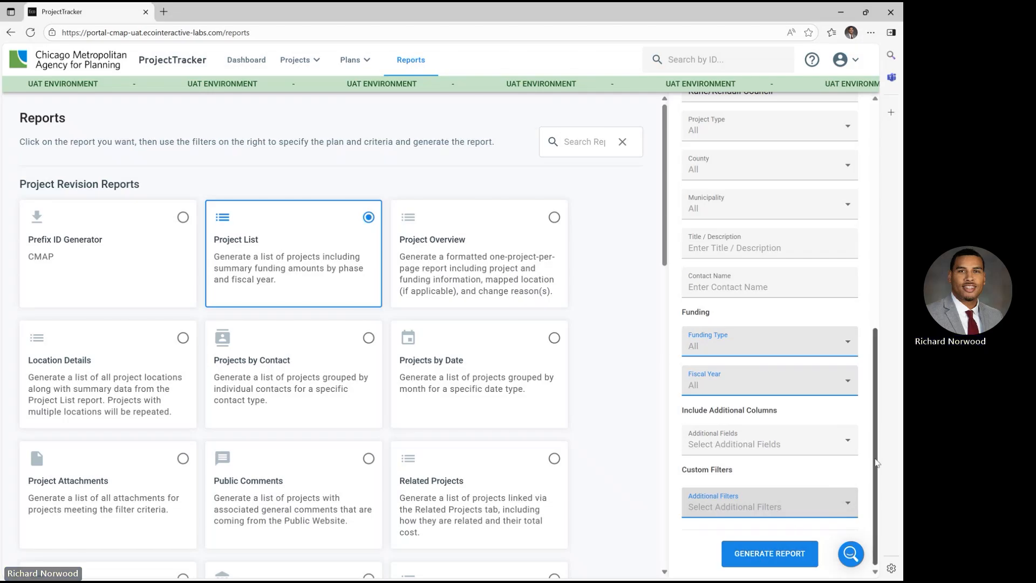
Generate the Project List report with the chosen plan cycle, plan revision and lead agency filters
{"action": "left_click_drag", "start_coordinate": [876, 458], "coordinate": [872, 207]}
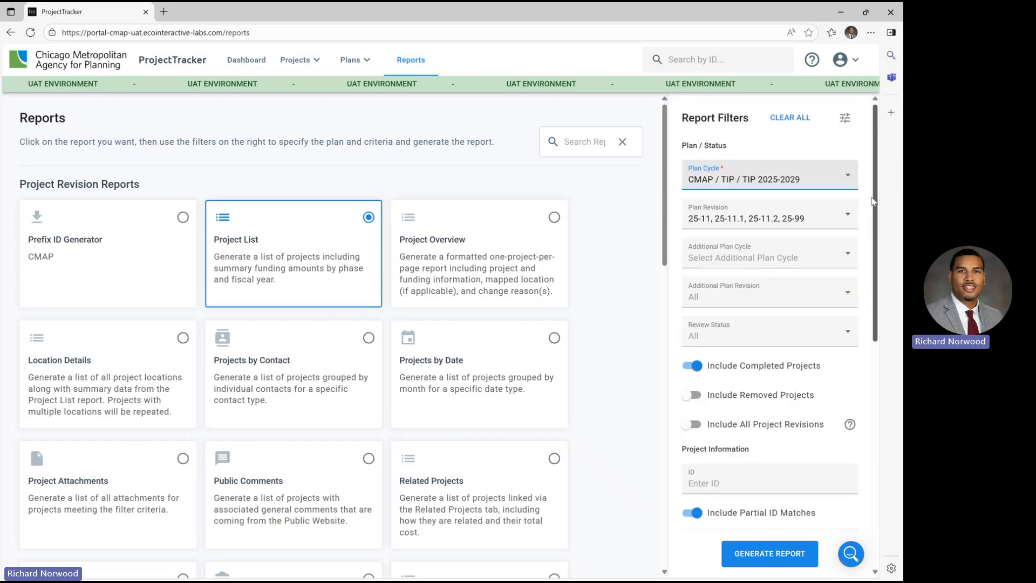
{"action": "left_click", "coordinate": [779, 556]}
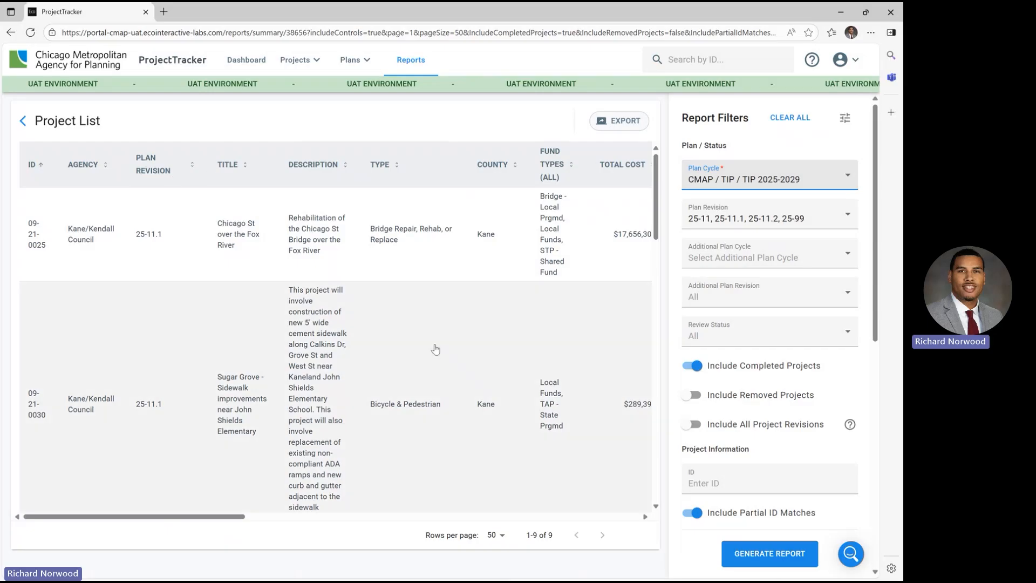
Look through the Project List report's yearly funding columns and project rows, and check the export option
{"action": "left_click_drag", "start_coordinate": [220, 516], "coordinate": [360, 516]}
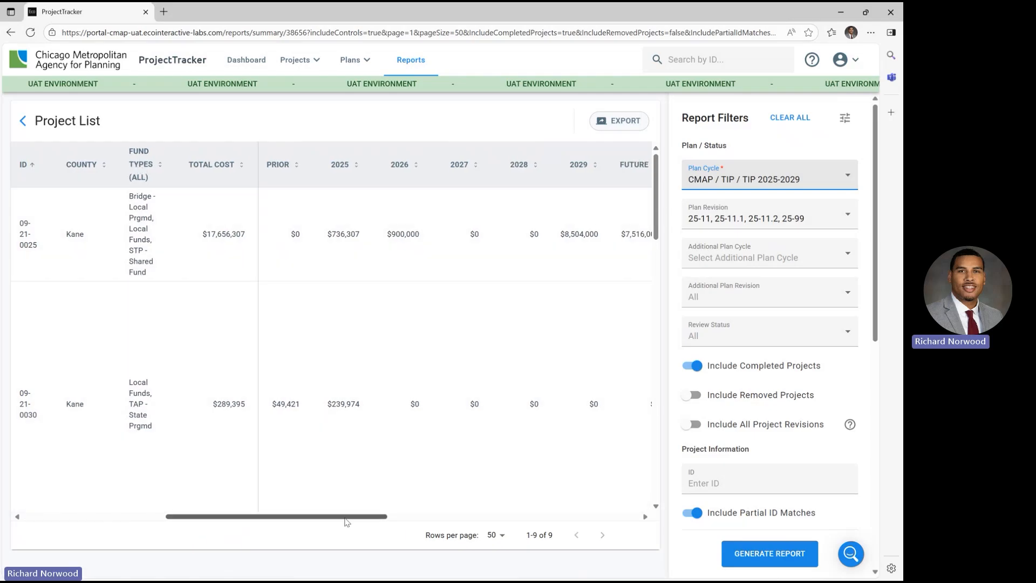
{"action": "left_click_drag", "start_coordinate": [345, 517], "coordinate": [197, 480]}
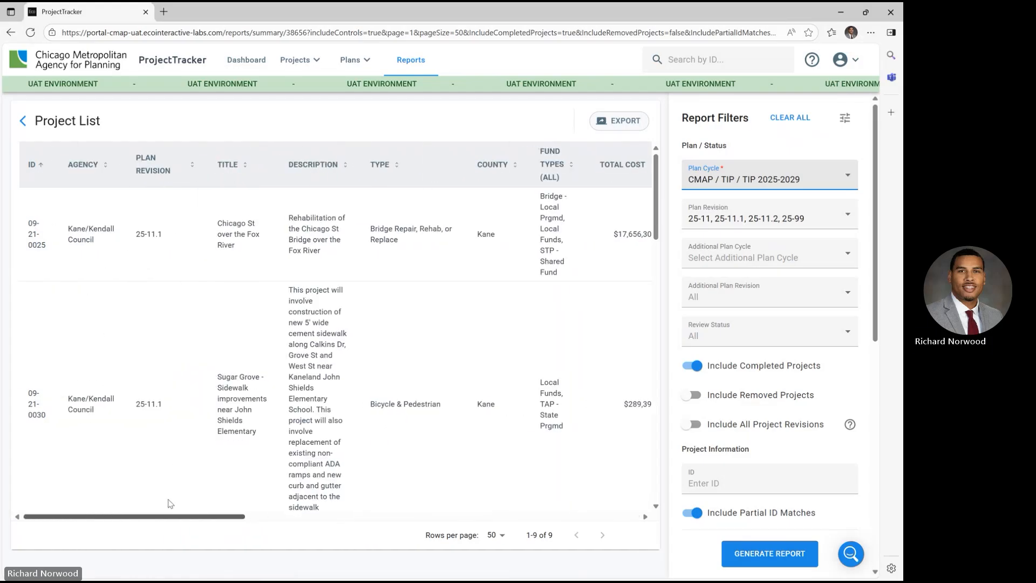
{"action": "scroll", "coordinate": [183, 464], "scroll_direction": "down", "scroll_amount": 6}
{"action": "scroll", "coordinate": [183, 462], "scroll_direction": "down", "scroll_amount": 10}
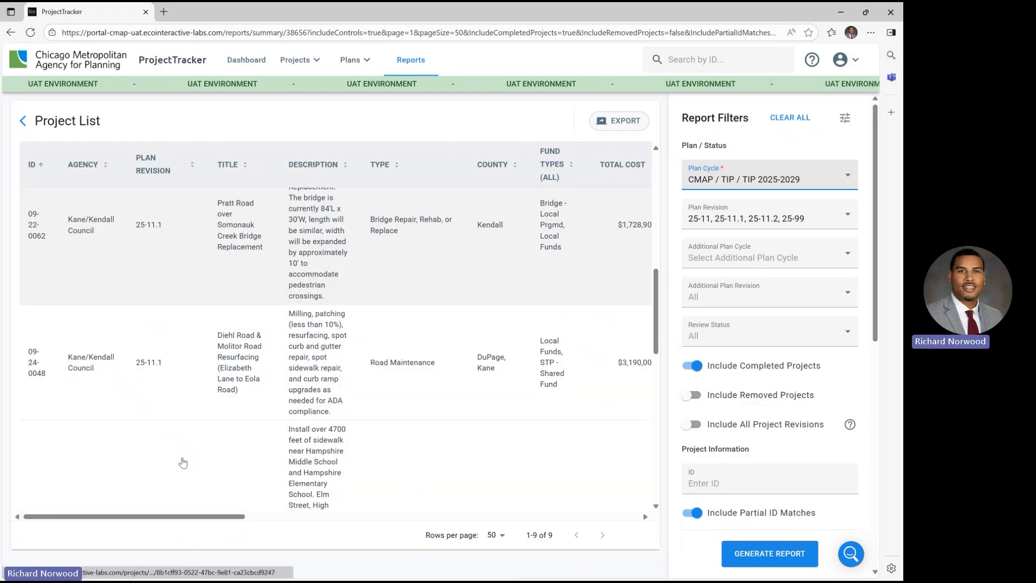
{"action": "scroll", "coordinate": [187, 463], "scroll_direction": "down", "scroll_amount": 2}
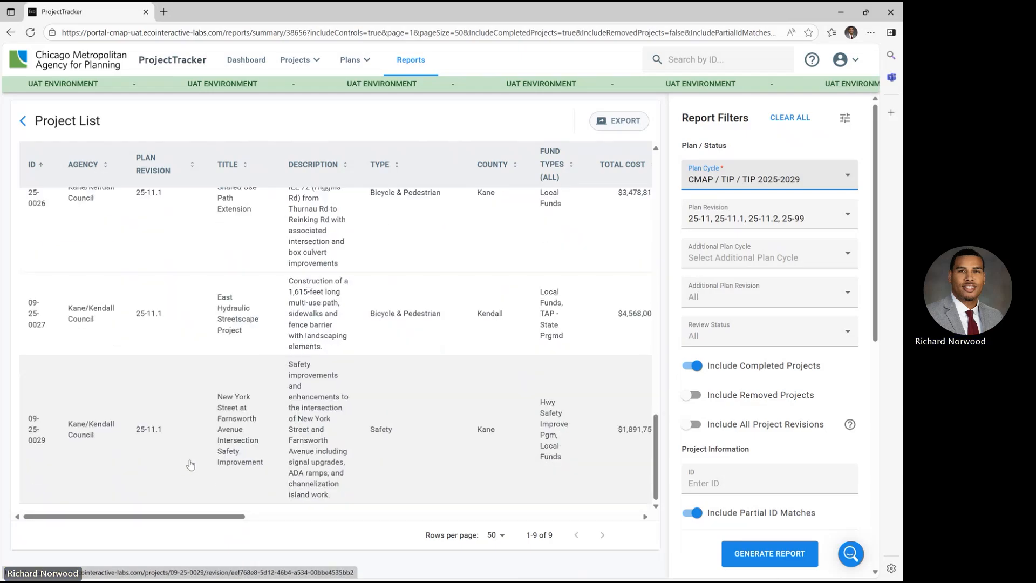
{"action": "scroll", "coordinate": [191, 465], "scroll_direction": "up", "scroll_amount": 1}
{"action": "scroll", "coordinate": [191, 465], "scroll_direction": "up", "scroll_amount": 15}
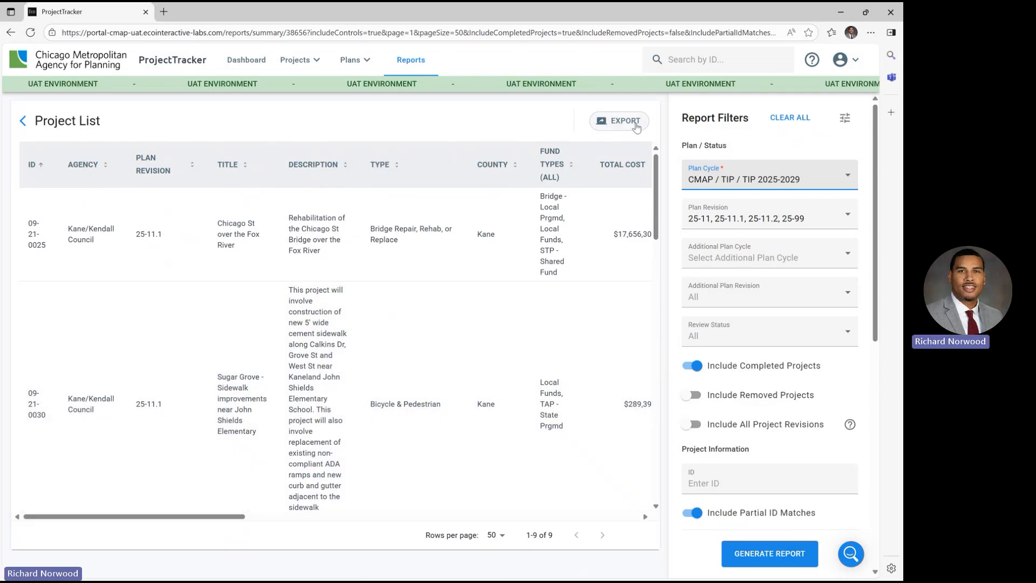
{"action": "left_click", "coordinate": [637, 127]}
Return to the reports list and choose the Programmed Summary by Fund report with plan cycle CMAP / TIP / TIP 2025-2029
{"action": "left_click", "coordinate": [25, 122]}
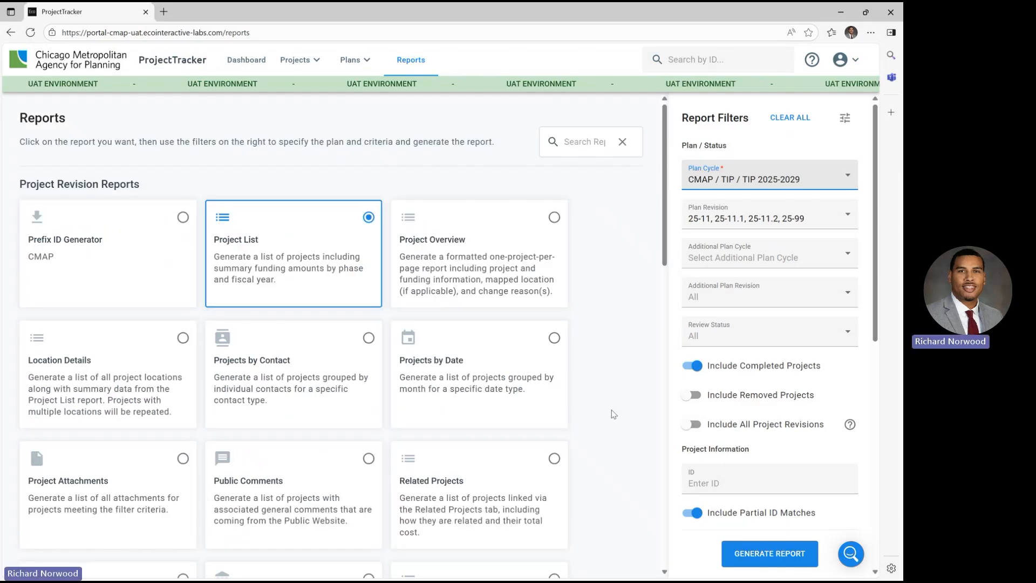
{"action": "scroll", "coordinate": [331, 426], "scroll_direction": "down", "scroll_amount": 9}
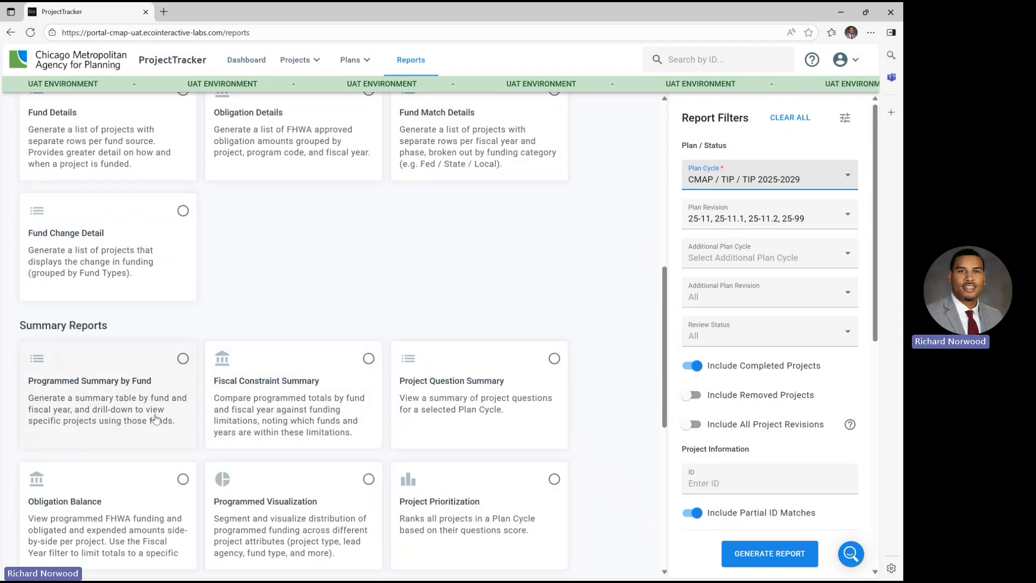
{"action": "left_click", "coordinate": [154, 416]}
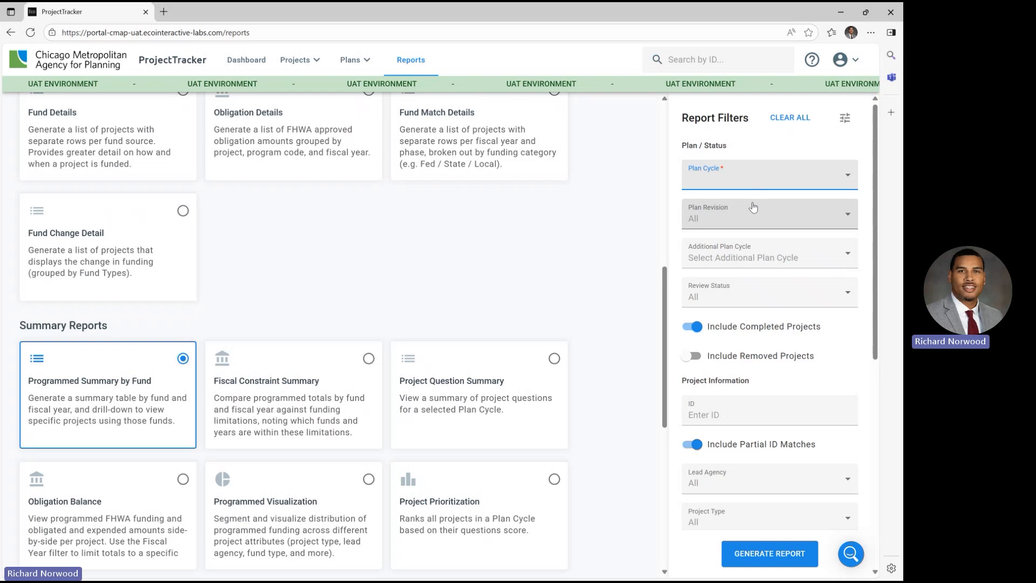
{"action": "left_click", "coordinate": [847, 181]}
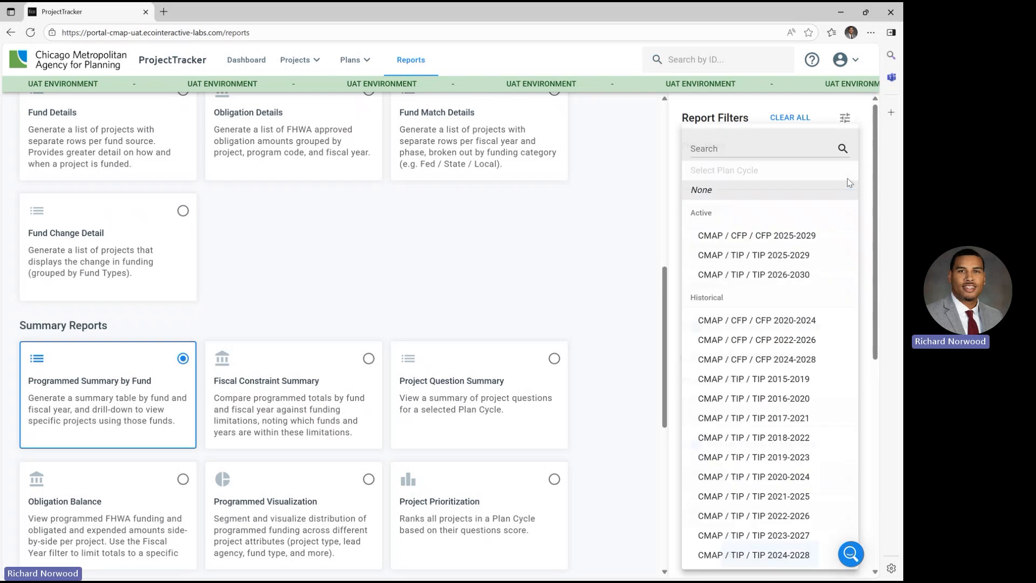
{"action": "left_click", "coordinate": [831, 264]}
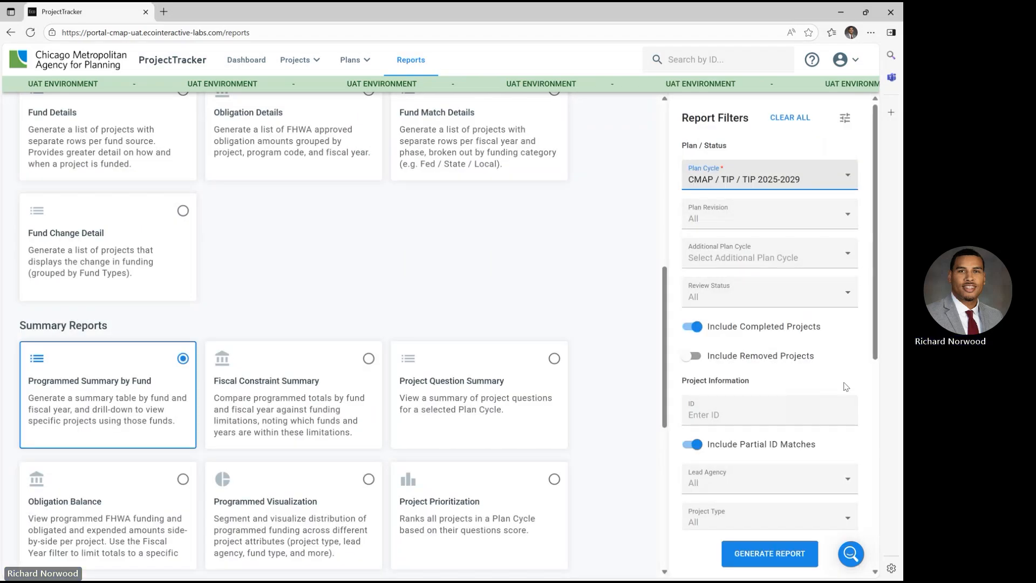
Set the Programmed Summary by Fund report's Lead Agency filter to DuPage Council from the Municipalities group
{"action": "scroll", "coordinate": [857, 364], "scroll_direction": "down", "scroll_amount": 3}
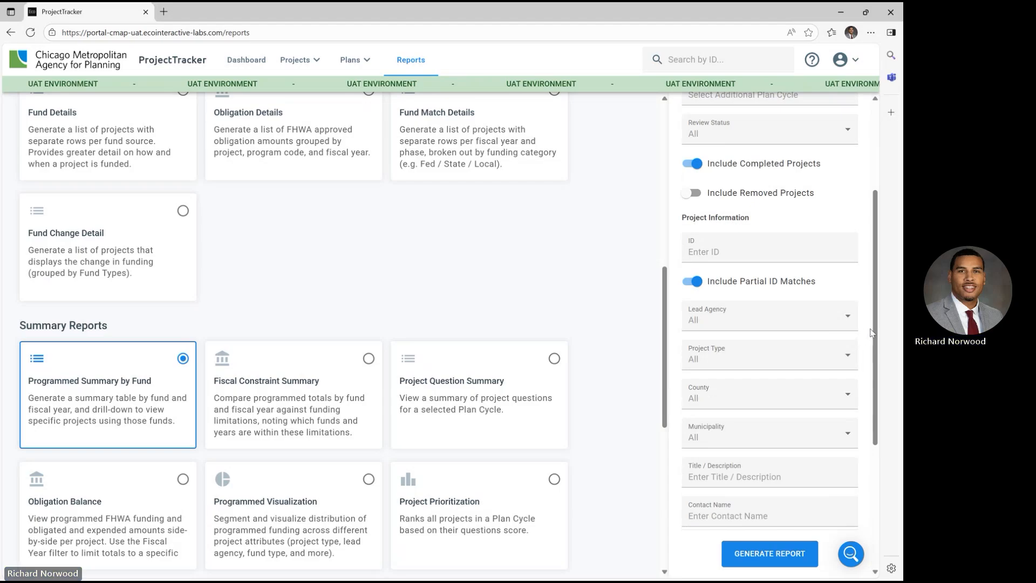
{"action": "scroll", "coordinate": [870, 332], "scroll_direction": "down", "scroll_amount": 2}
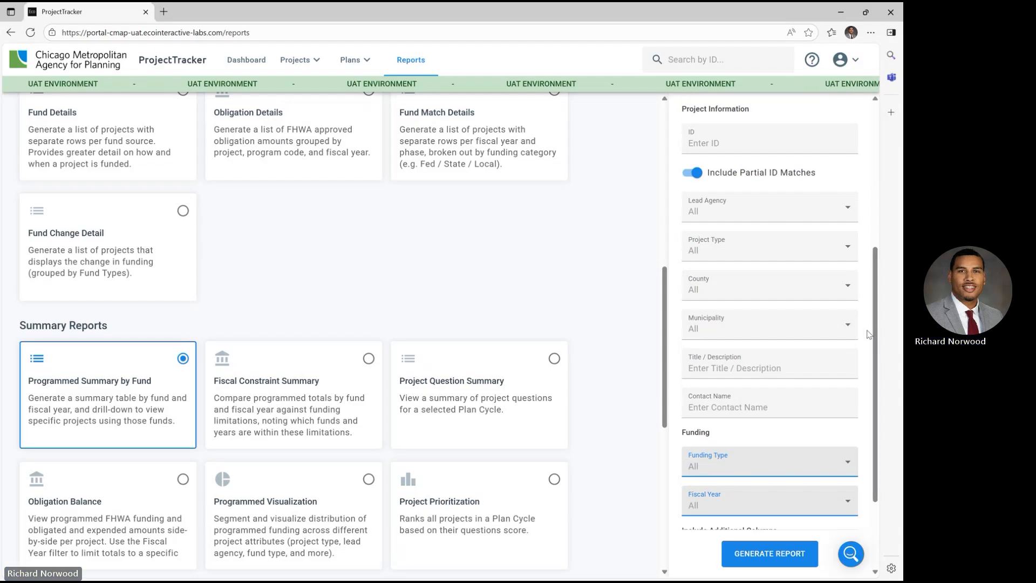
{"action": "scroll", "coordinate": [869, 334], "scroll_direction": "down", "scroll_amount": 1}
{"action": "scroll", "coordinate": [861, 326], "scroll_direction": "up", "scroll_amount": 2}
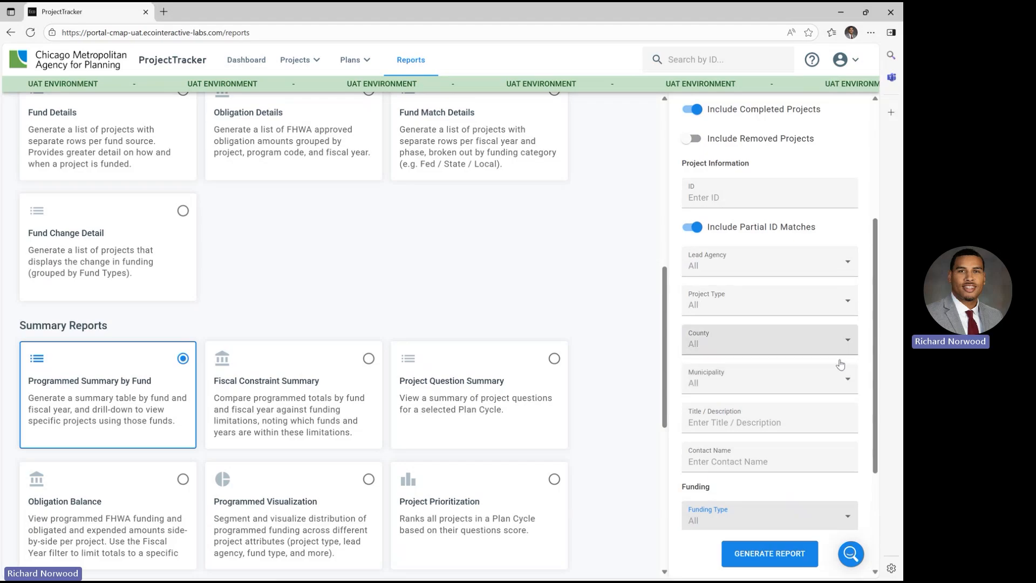
{"action": "left_click", "coordinate": [850, 251]}
{"action": "scroll", "coordinate": [753, 464], "scroll_direction": "down", "scroll_amount": 4}
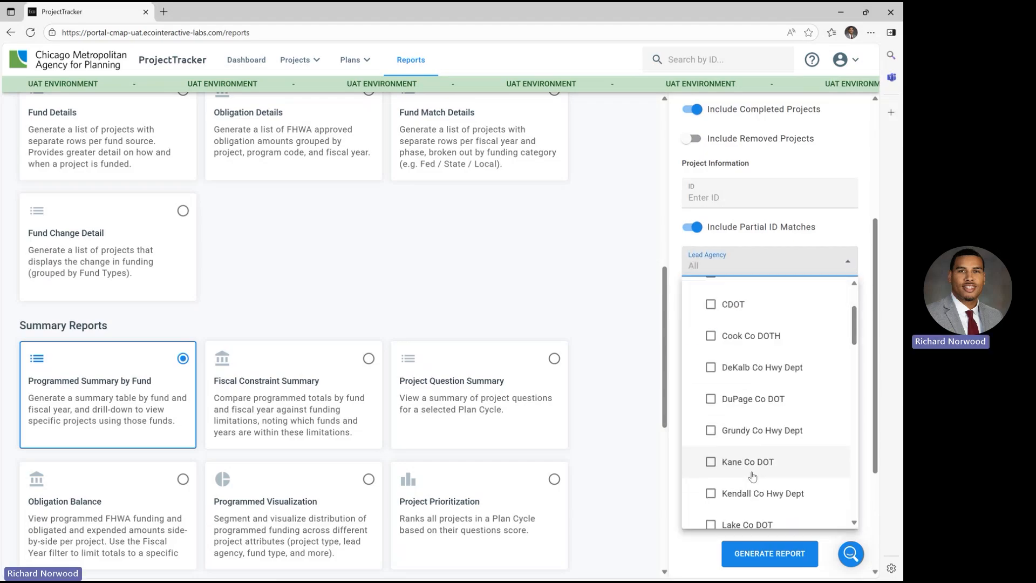
{"action": "scroll", "coordinate": [753, 469], "scroll_direction": "up", "scroll_amount": 2}
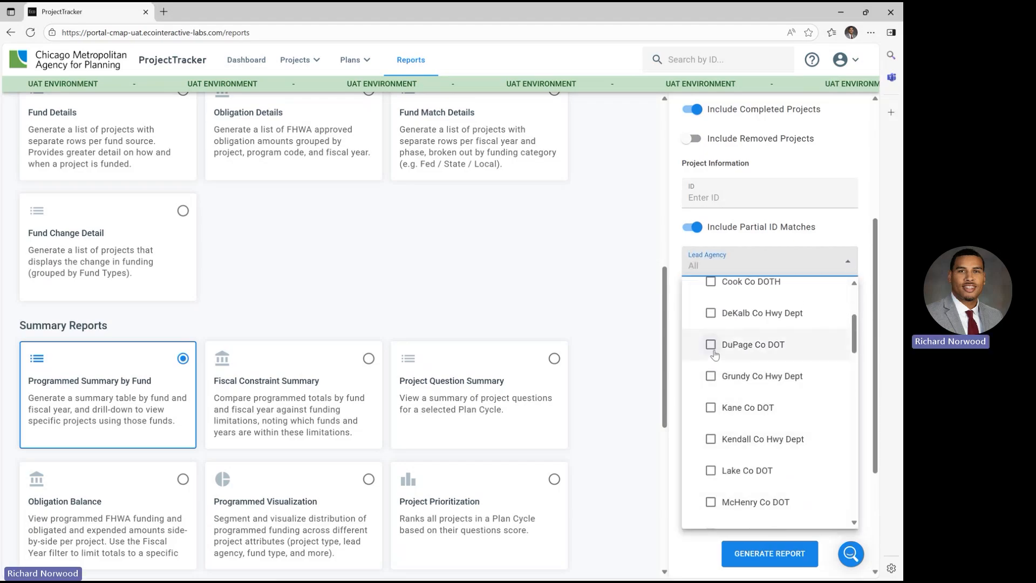
{"action": "scroll", "coordinate": [718, 329], "scroll_direction": "up", "scroll_amount": 1}
{"action": "scroll", "coordinate": [715, 340], "scroll_direction": "down", "scroll_amount": 5}
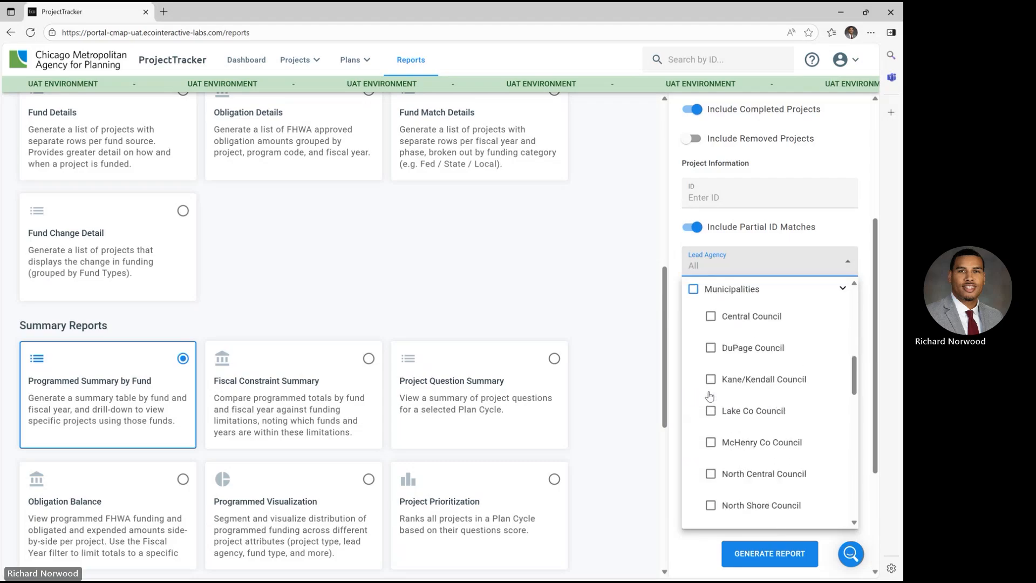
{"action": "left_click", "coordinate": [711, 348]}
{"action": "left_click", "coordinate": [861, 459]}
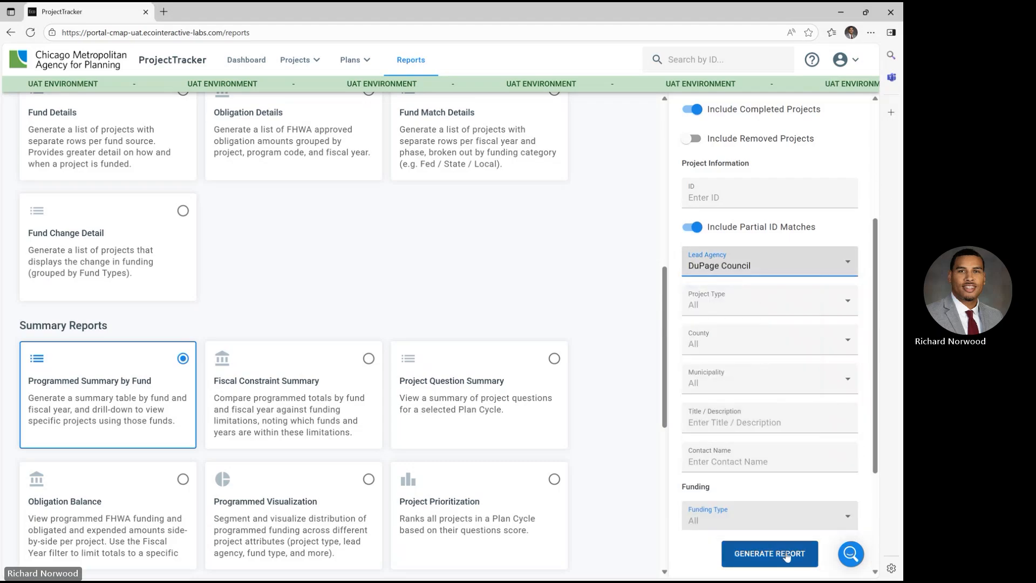
Generate the Programmed Summary by Fund report and look through its fund types, subtotals and grand total
{"action": "scroll", "coordinate": [811, 406], "scroll_direction": "down", "scroll_amount": 1}
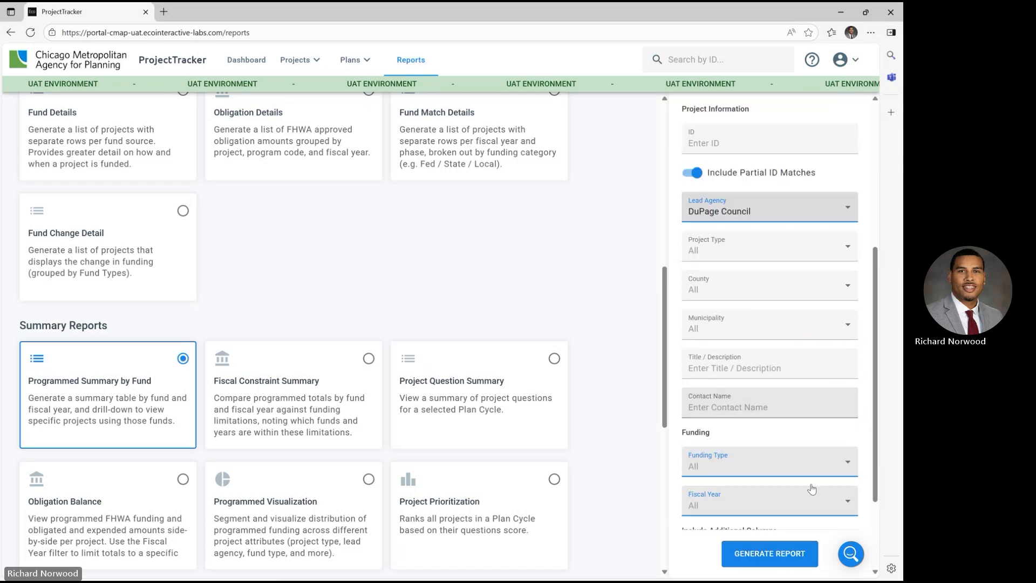
{"action": "left_click", "coordinate": [776, 556]}
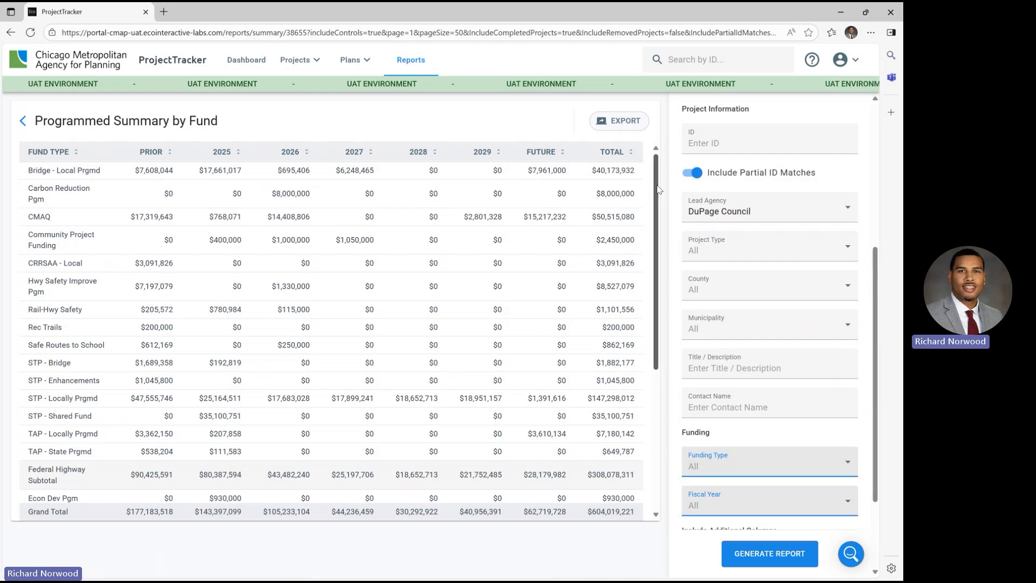
{"action": "scroll", "coordinate": [660, 254], "scroll_direction": "down", "scroll_amount": 3}
{"action": "scroll", "coordinate": [661, 270], "scroll_direction": "down", "scroll_amount": 2}
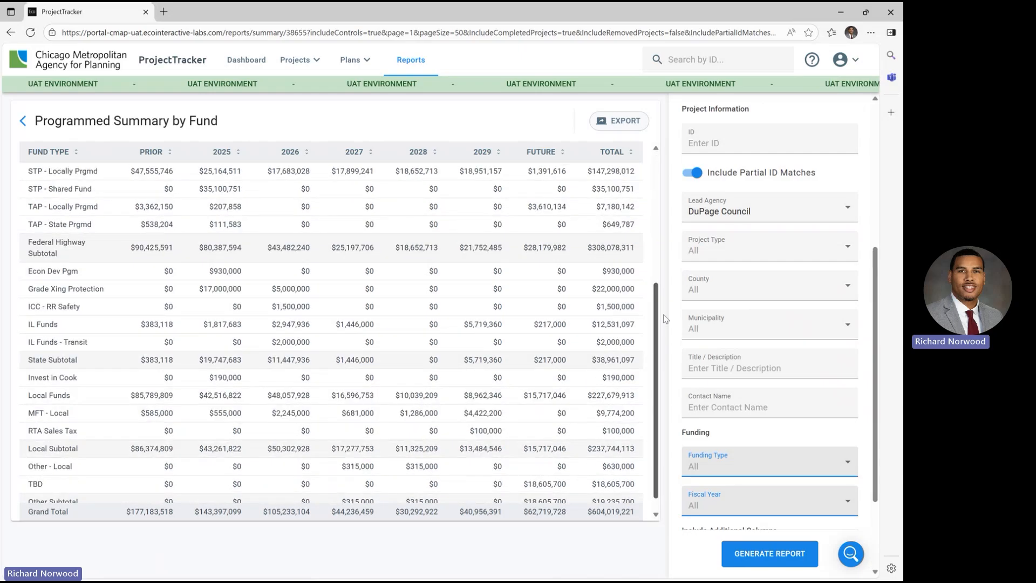
{"action": "scroll", "coordinate": [666, 319], "scroll_direction": "down", "scroll_amount": 1}
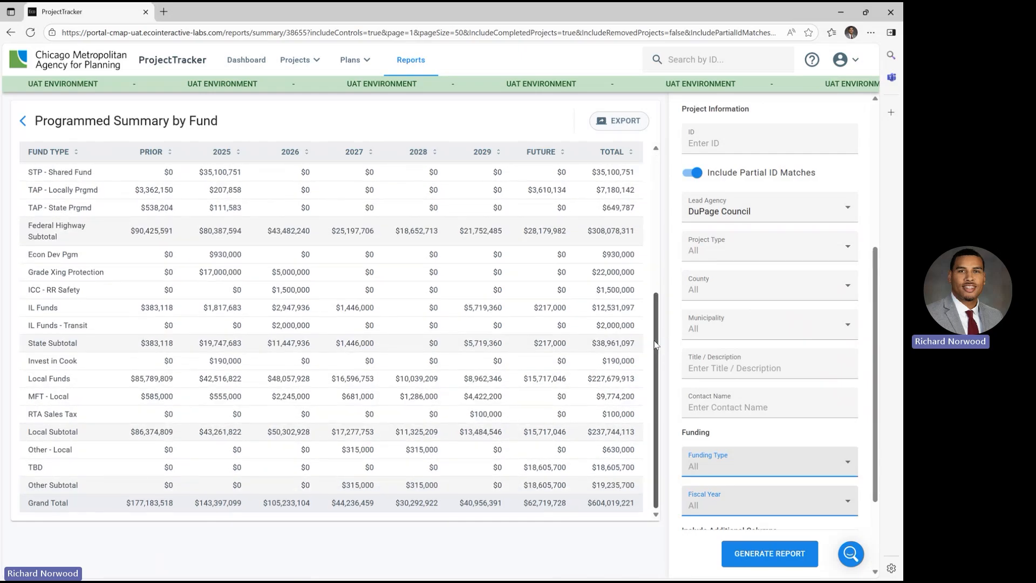
{"action": "left_click_drag", "start_coordinate": [656, 338], "coordinate": [649, 181]}
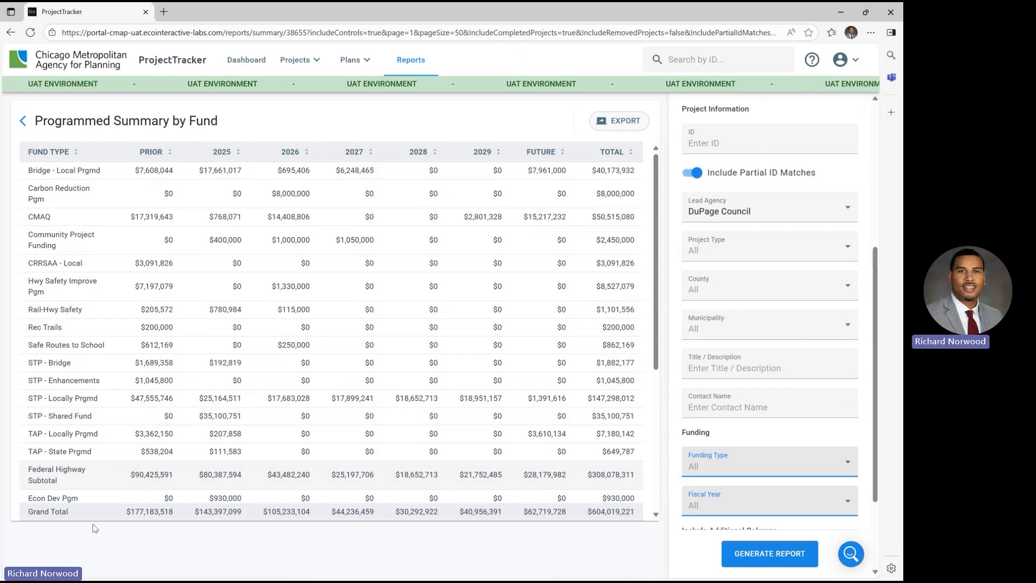
Drill down into the STP - Locally Prgmd fund type and look through the projects using it
{"action": "left_click", "coordinate": [78, 400]}
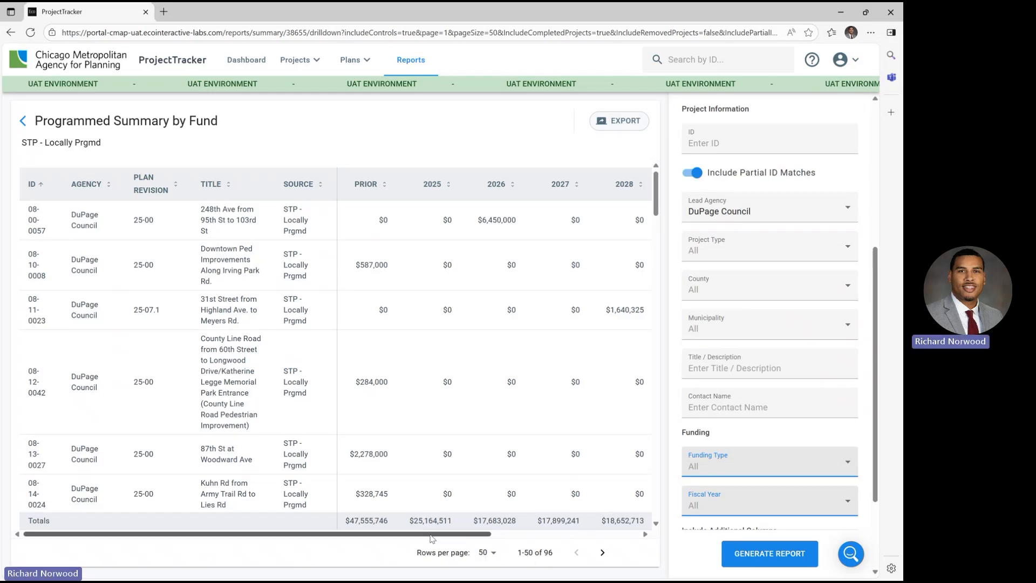
{"action": "left_click_drag", "start_coordinate": [431, 538], "coordinate": [410, 538]}
{"action": "scroll", "coordinate": [238, 432], "scroll_direction": "down", "scroll_amount": 3}
{"action": "scroll", "coordinate": [238, 424], "scroll_direction": "down", "scroll_amount": 6}
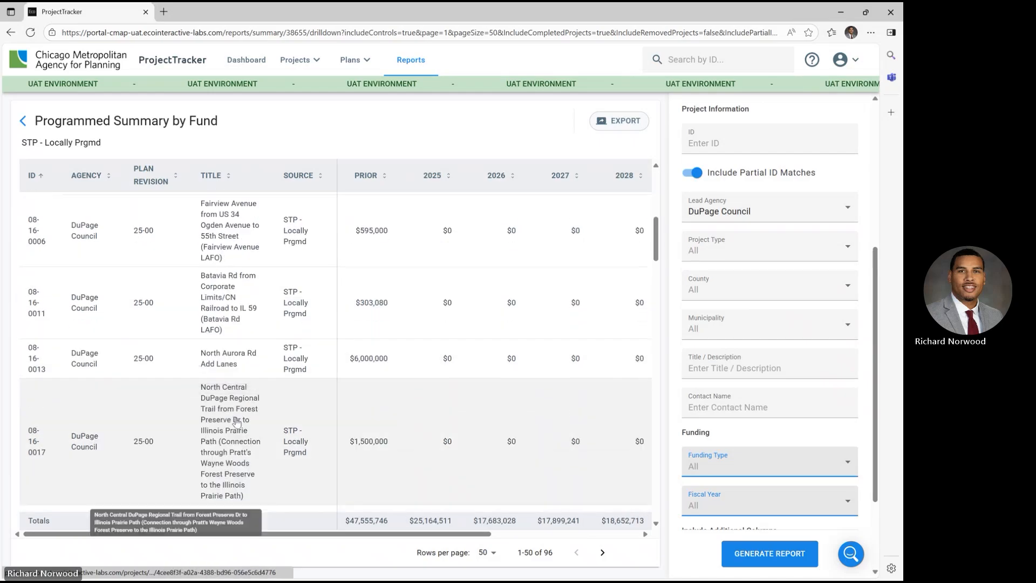
{"action": "scroll", "coordinate": [240, 423], "scroll_direction": "down", "scroll_amount": 1}
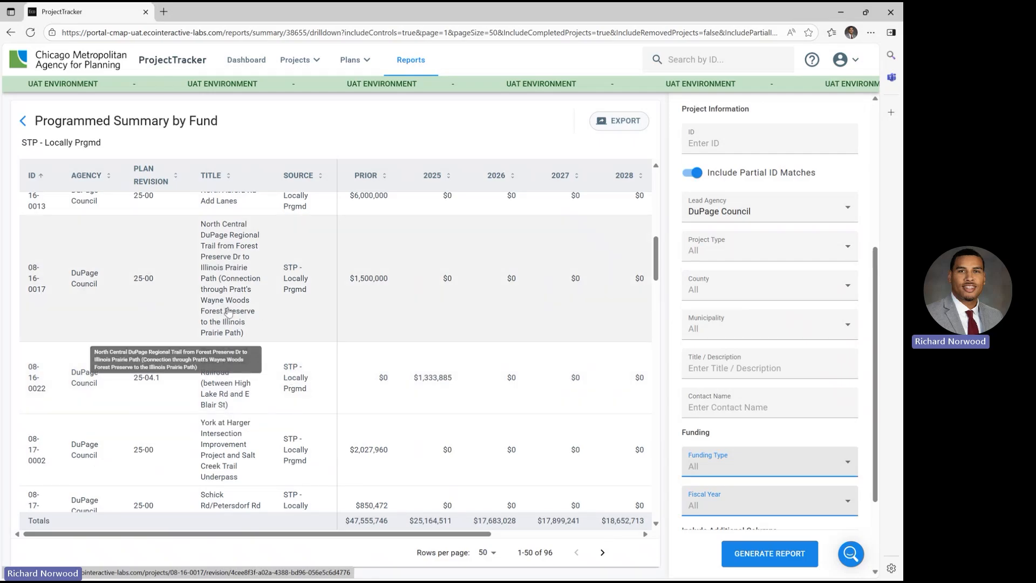
Open project 08-16-0017 from the drill-down list and examine its programmed funding by fiscal year and fund type
{"action": "left_click", "coordinate": [238, 312]}
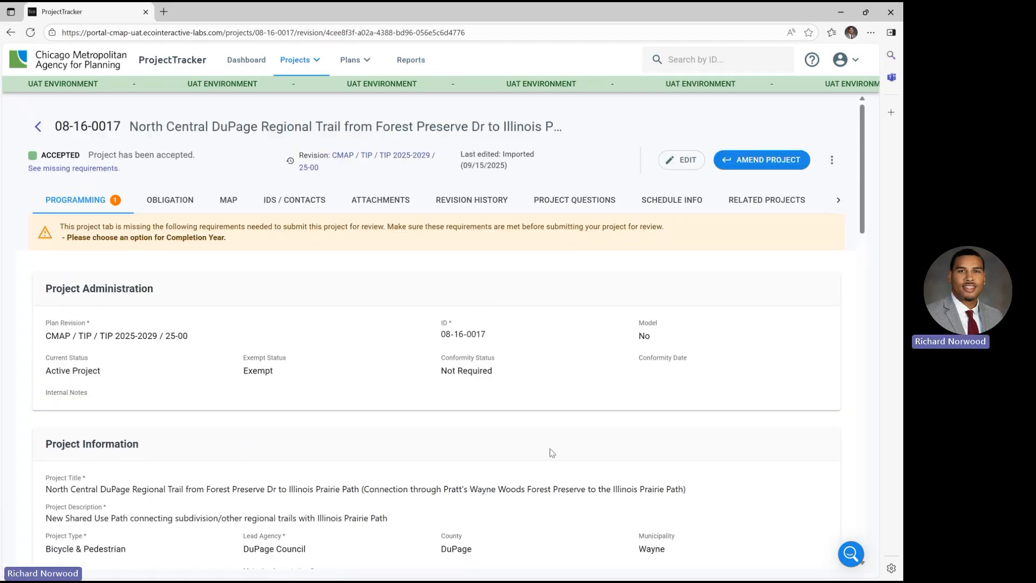
{"action": "scroll", "coordinate": [536, 412], "scroll_direction": "down", "scroll_amount": 6}
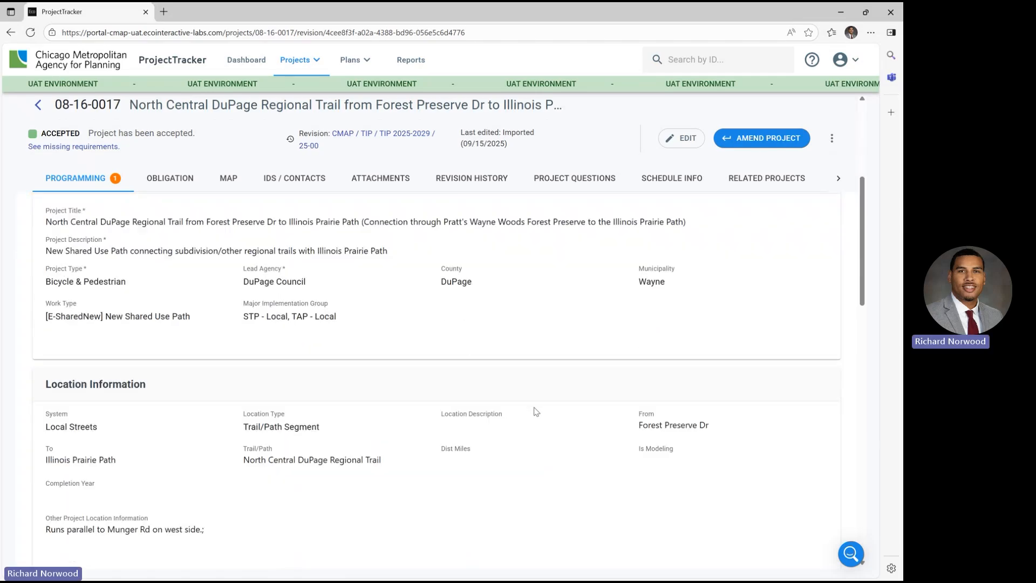
{"action": "scroll", "coordinate": [535, 412], "scroll_direction": "down", "scroll_amount": 6}
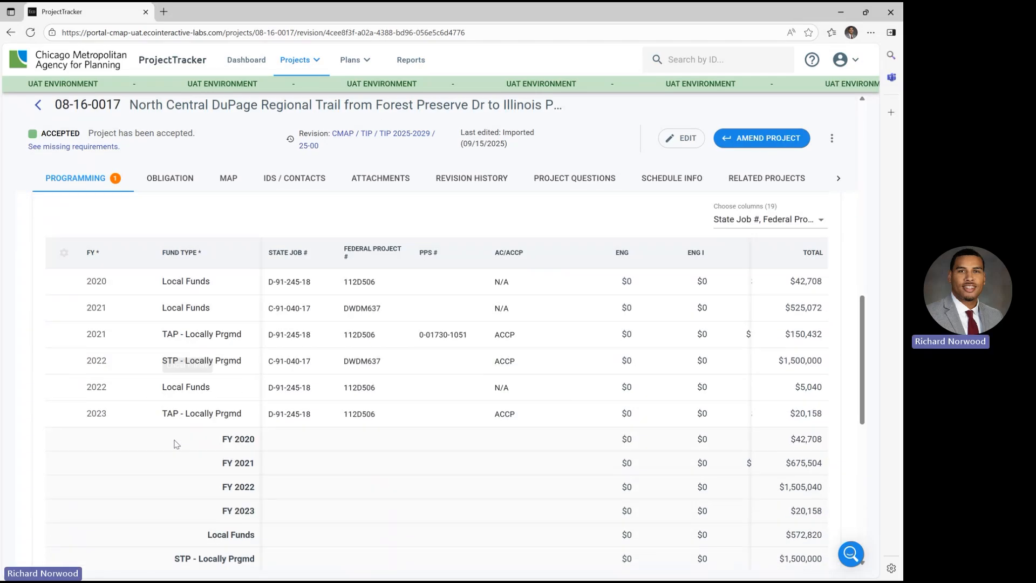
{"action": "scroll", "coordinate": [378, 303], "scroll_direction": "down", "scroll_amount": 1}
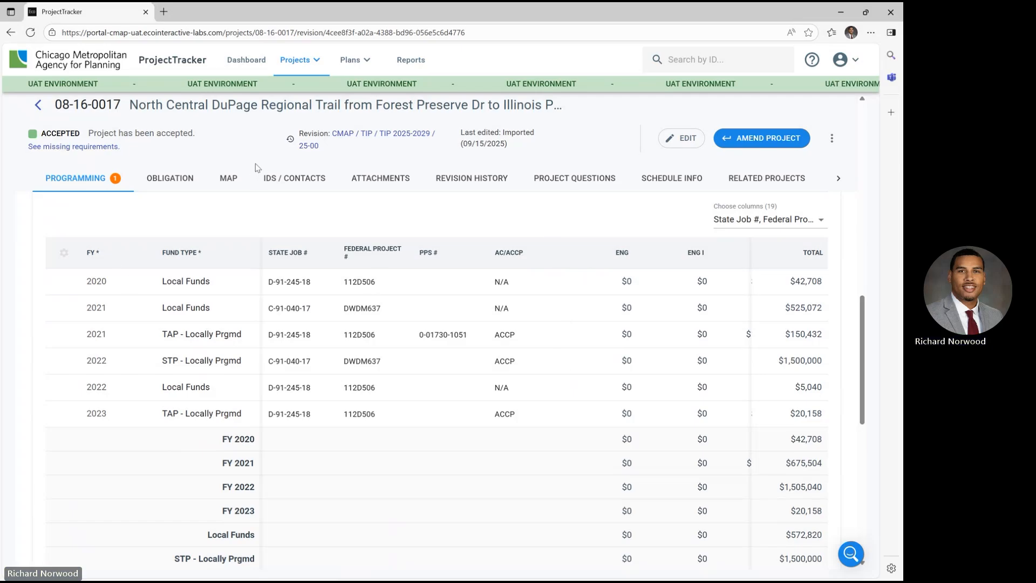
Leave the project and go back through the fund drill-down and summary to the list of reports
{"action": "left_click", "coordinate": [39, 105]}
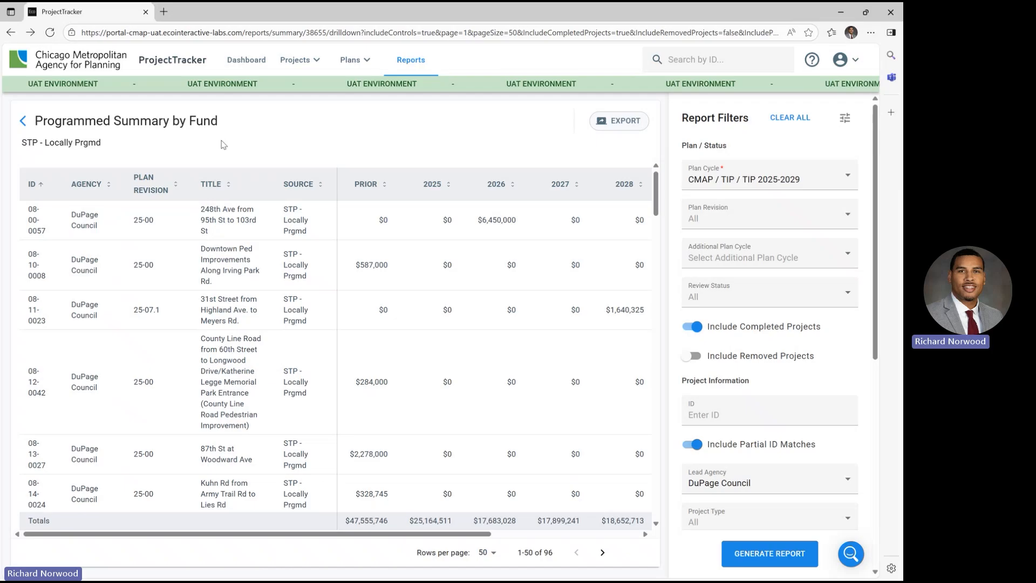
{"action": "left_click", "coordinate": [23, 120]}
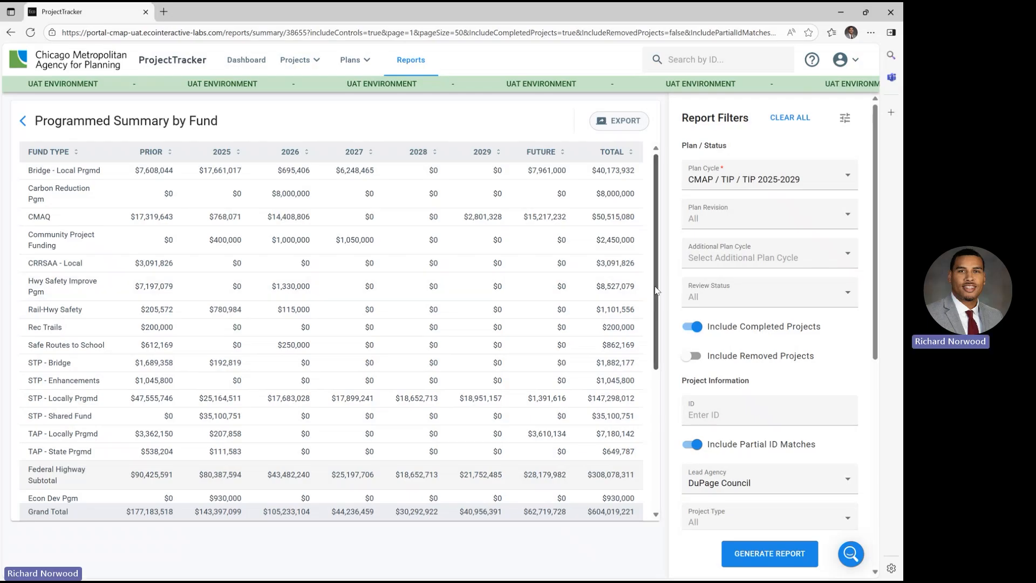
{"action": "left_click", "coordinate": [24, 122]}
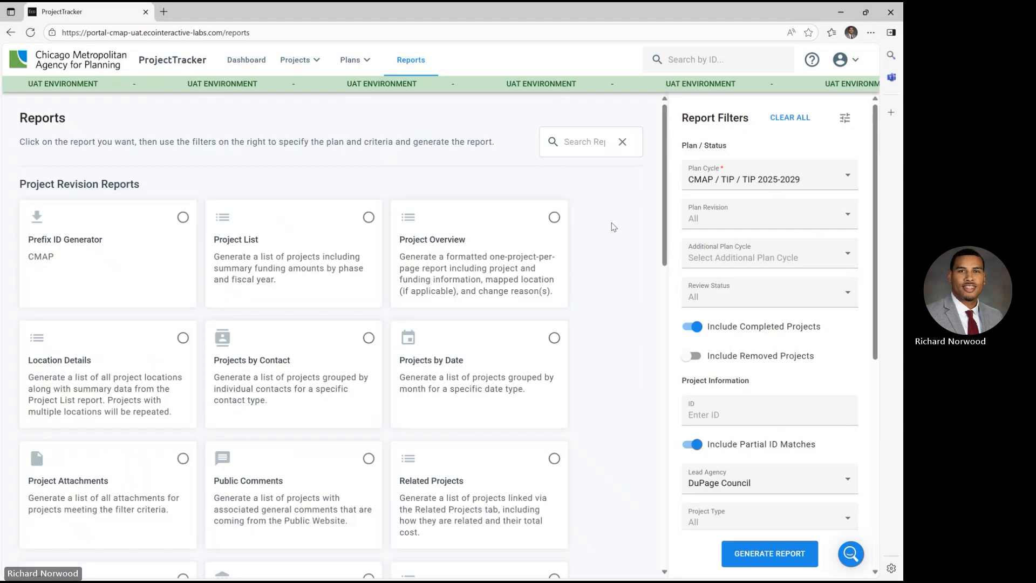
Choose the Fiscal Constraint Summary report and set its plan cycle to CMAP / TIP / TIP 2025-2029
{"action": "scroll", "coordinate": [587, 451], "scroll_direction": "down", "scroll_amount": 9}
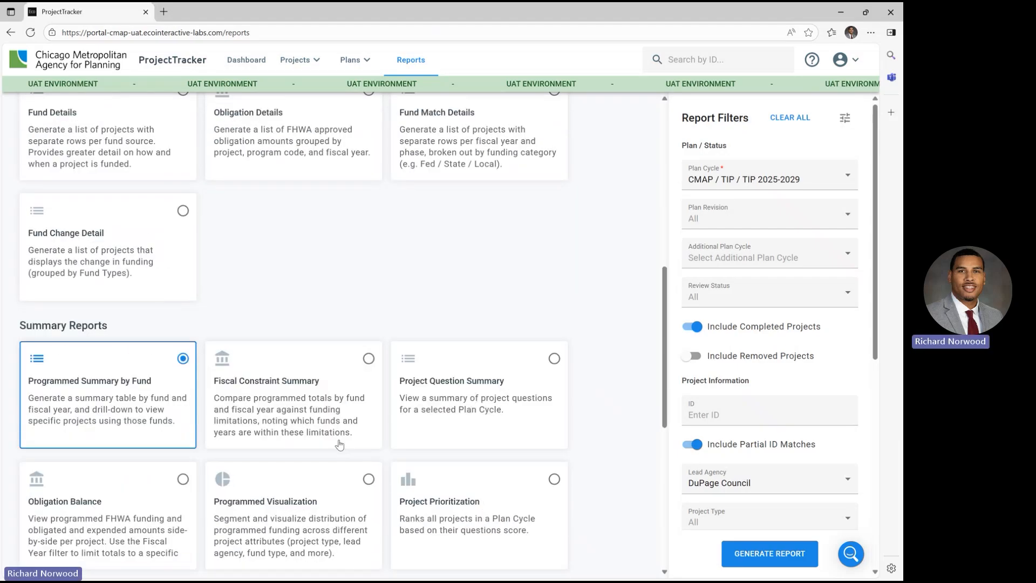
{"action": "left_click", "coordinate": [318, 408]}
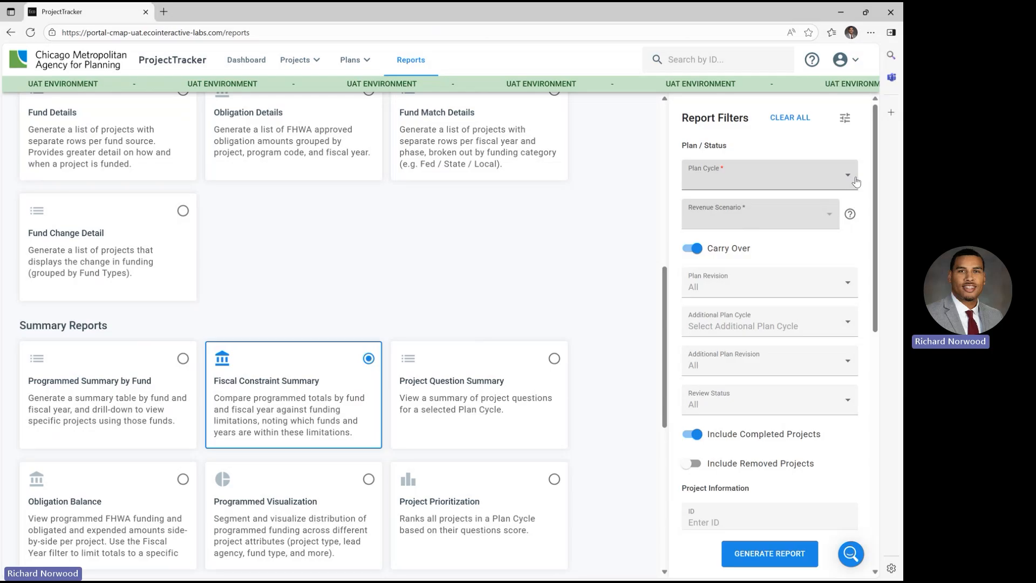
{"action": "left_click", "coordinate": [856, 181]}
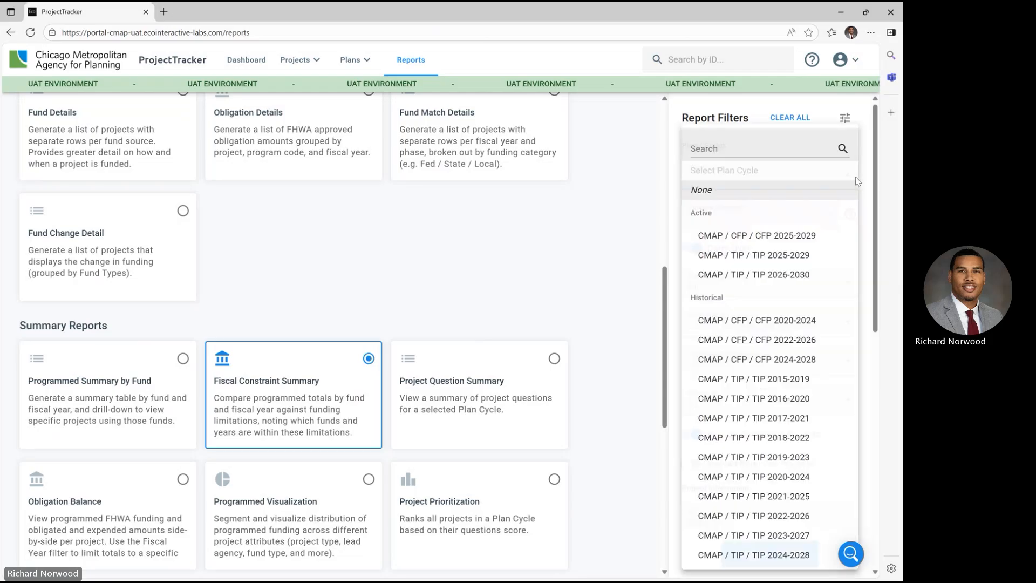
{"action": "left_click", "coordinate": [791, 264]}
Check which revenue scenarios can be chosen for the Fiscal Constraint Summary report
{"action": "left_click", "coordinate": [829, 222]}
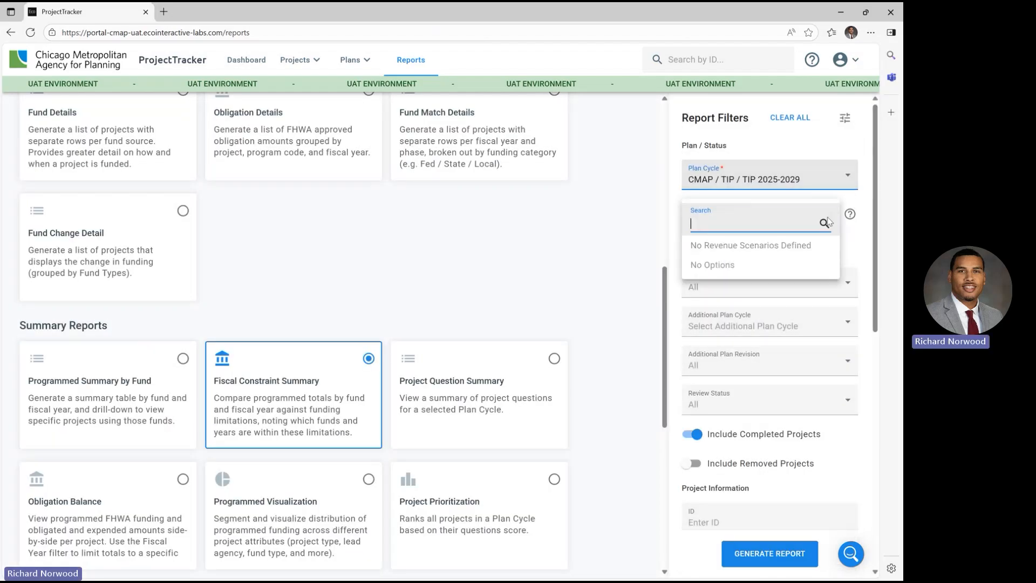
{"action": "left_click", "coordinate": [843, 223]}
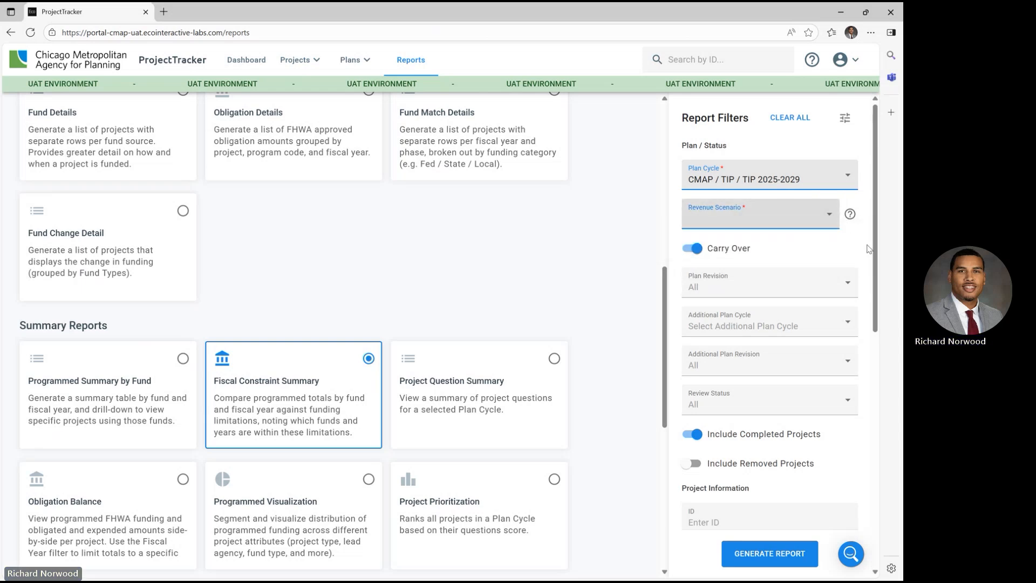
{"action": "left_click", "coordinate": [830, 218]}
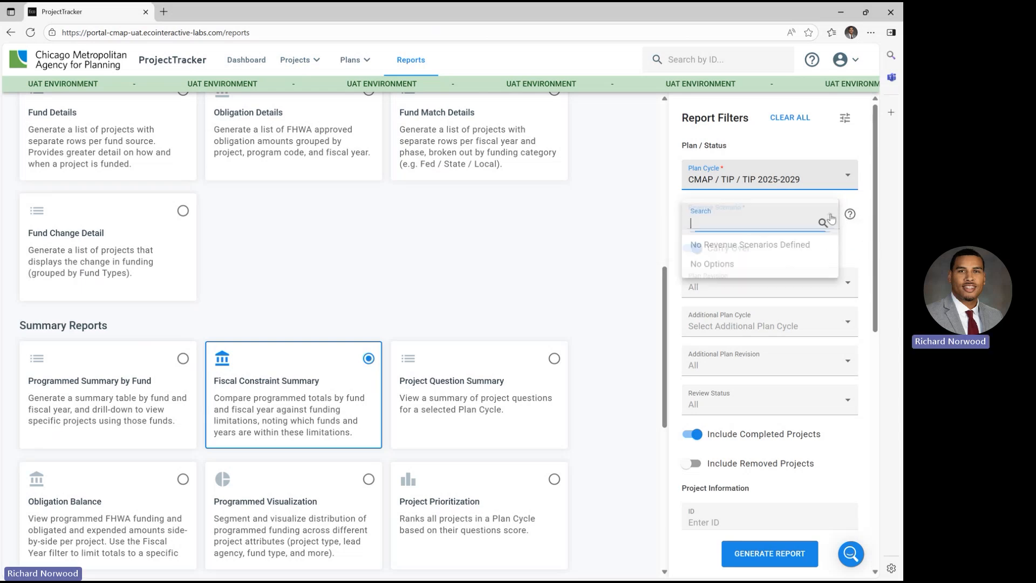
{"action": "left_click", "coordinate": [853, 256]}
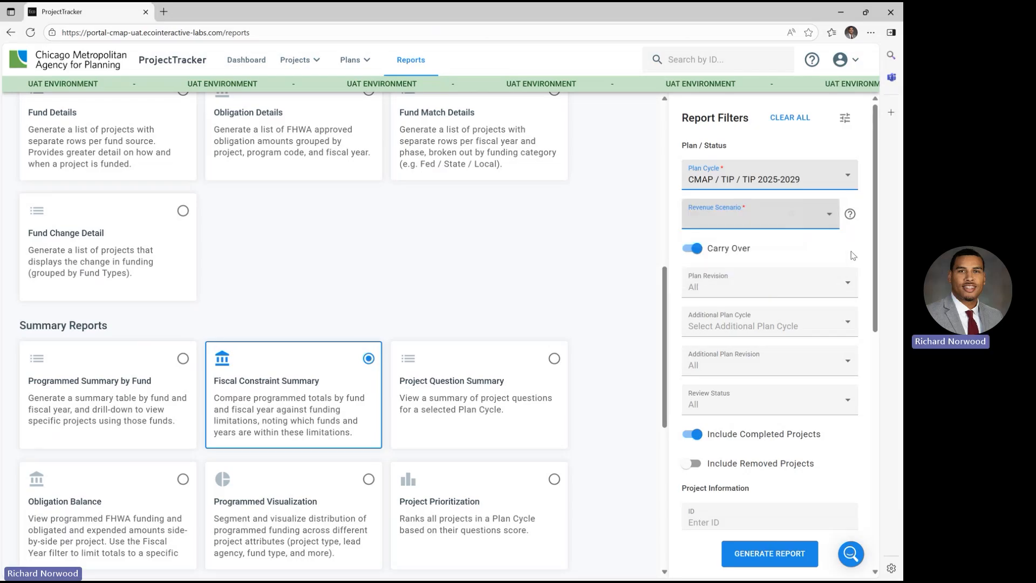
{"action": "left_click", "coordinate": [737, 219]}
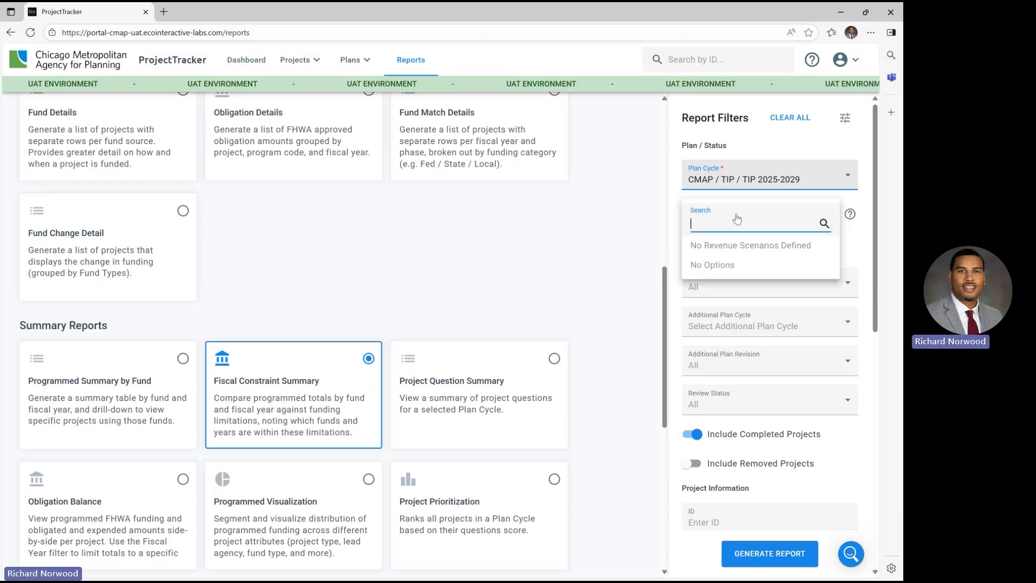
{"action": "left_click", "coordinate": [863, 255]}
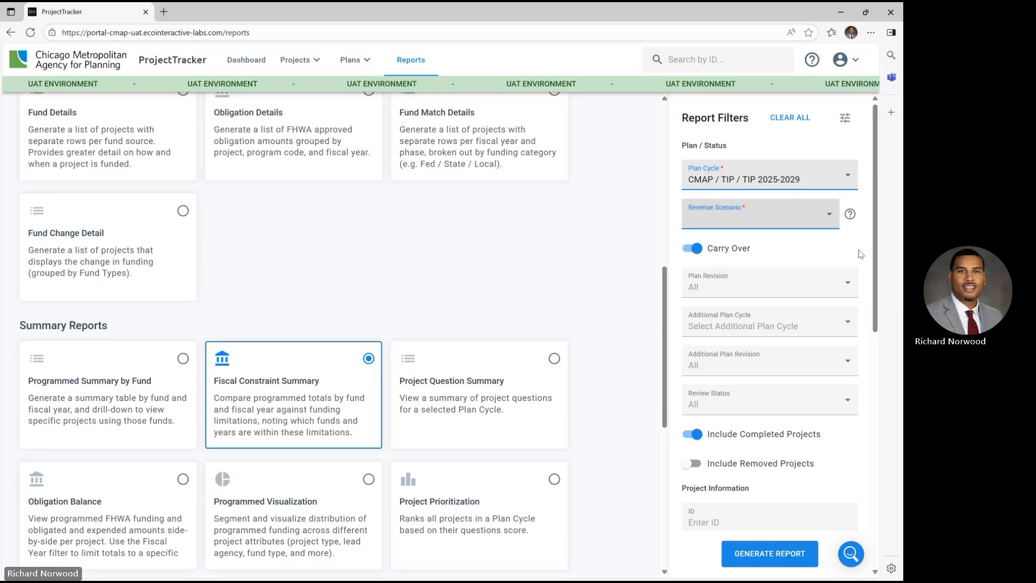
Look through the report's remaining filters, covering project information, funding, additional columns and custom filters
{"action": "scroll", "coordinate": [859, 258], "scroll_direction": "down", "scroll_amount": 2}
{"action": "scroll", "coordinate": [859, 262], "scroll_direction": "up", "scroll_amount": 1}
{"action": "scroll", "coordinate": [859, 262], "scroll_direction": "up", "scroll_amount": 1}
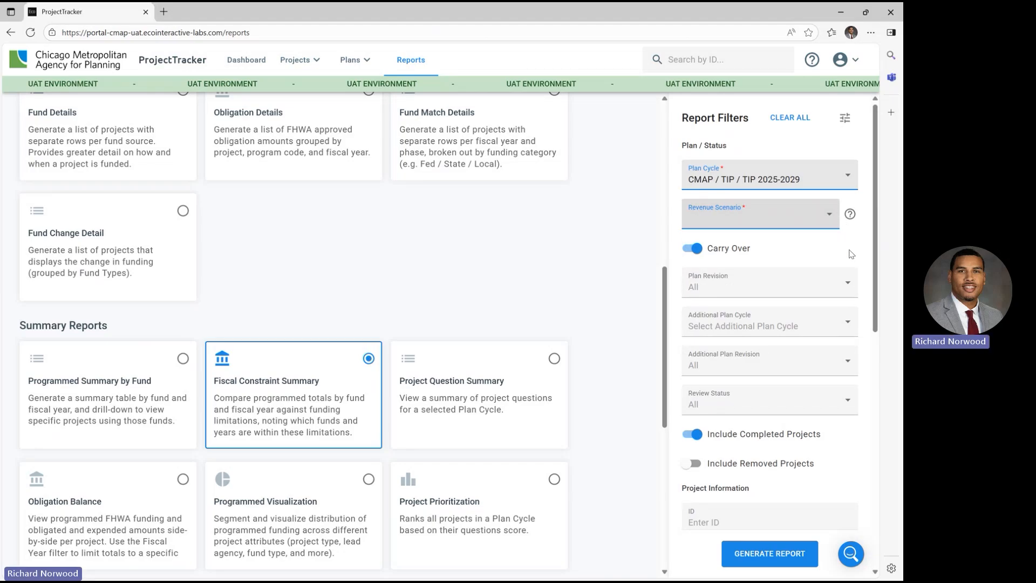
{"action": "left_click_drag", "start_coordinate": [876, 251], "coordinate": [801, 317]}
{"action": "scroll", "coordinate": [800, 305], "scroll_direction": "down", "scroll_amount": 4}
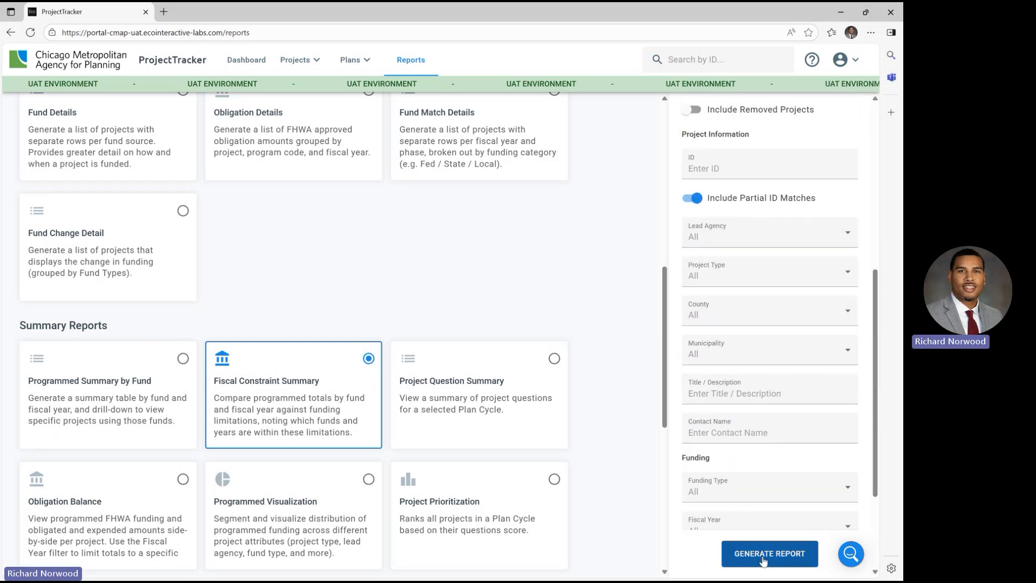
{"action": "scroll", "coordinate": [758, 507], "scroll_direction": "down", "scroll_amount": 2}
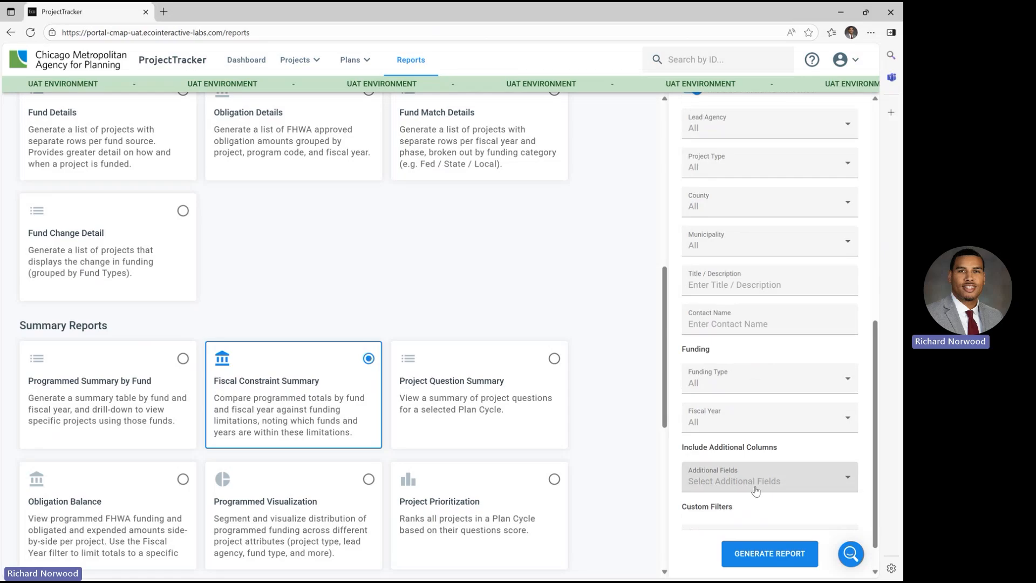
{"action": "scroll", "coordinate": [752, 472], "scroll_direction": "down", "scroll_amount": 1}
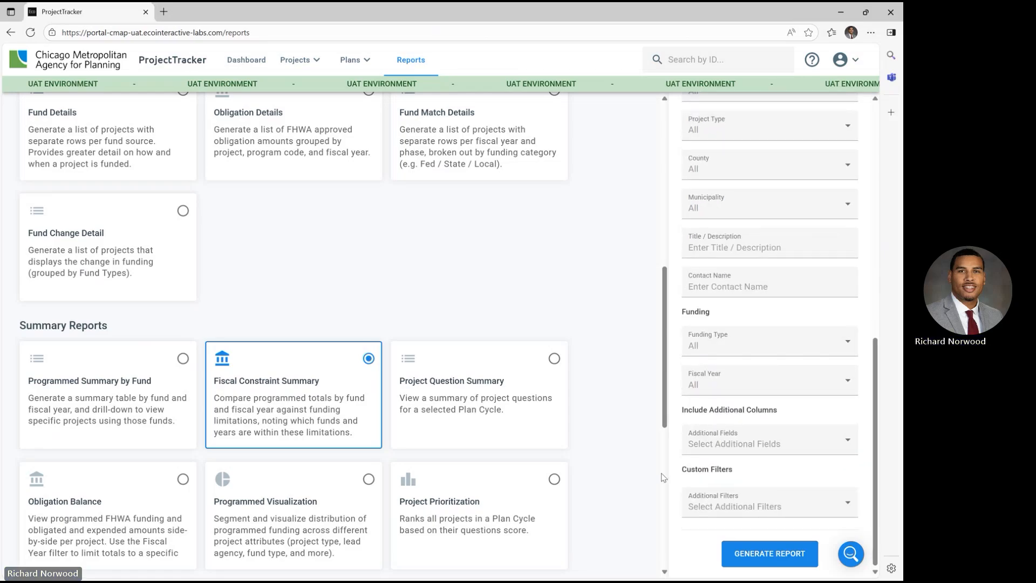